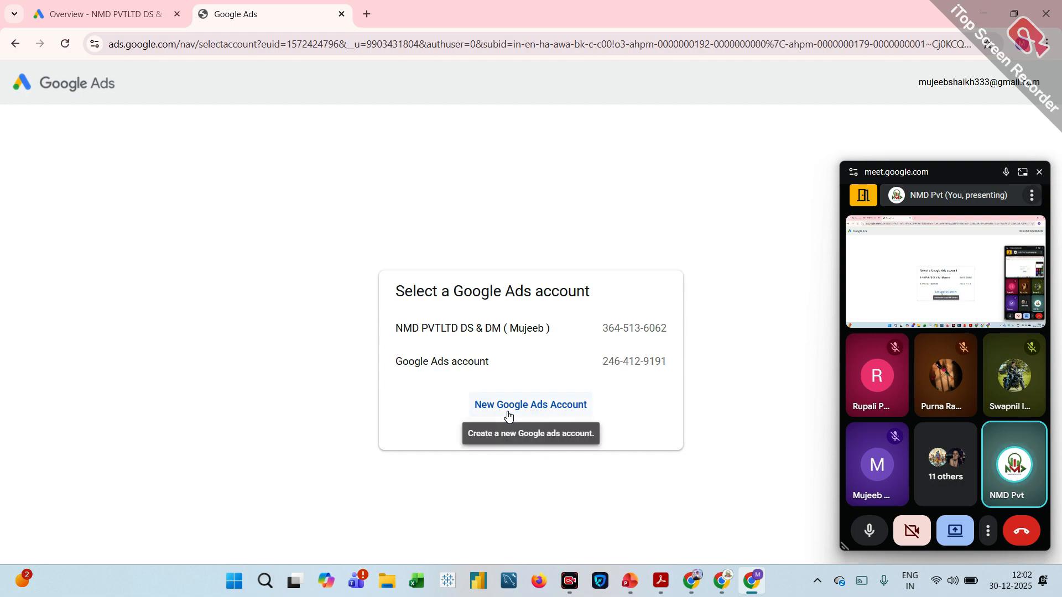
Open the NMD PVTLTD DS & DM ads account and review the Impressions, Clicks and Avg. CPC metrics on its overview.
{"action": "left_click", "coordinate": [469, 338]}
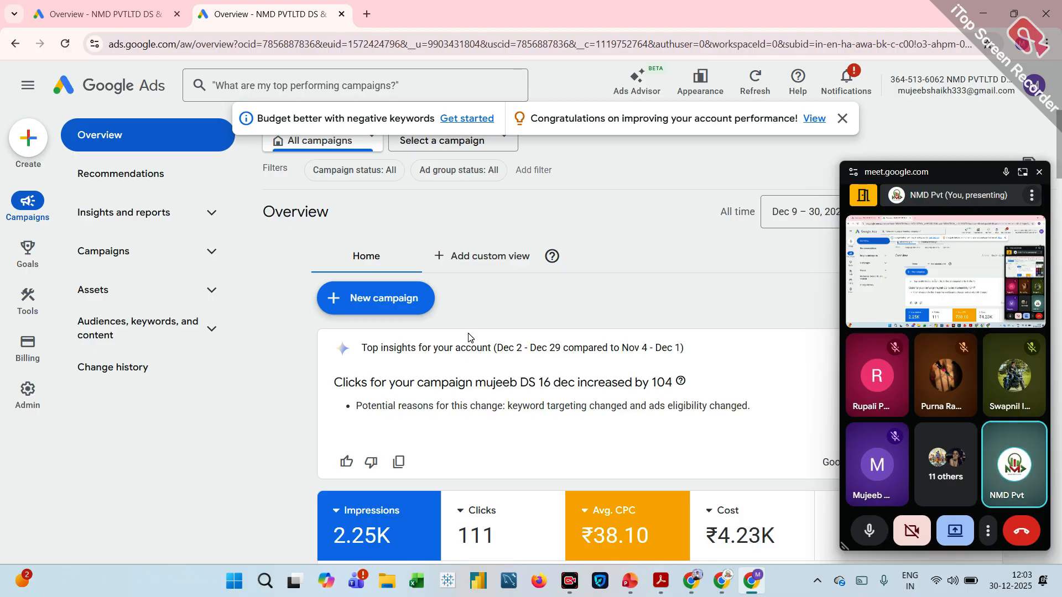
{"action": "scroll", "coordinate": [468, 337], "scroll_direction": "down", "scroll_amount": 3}
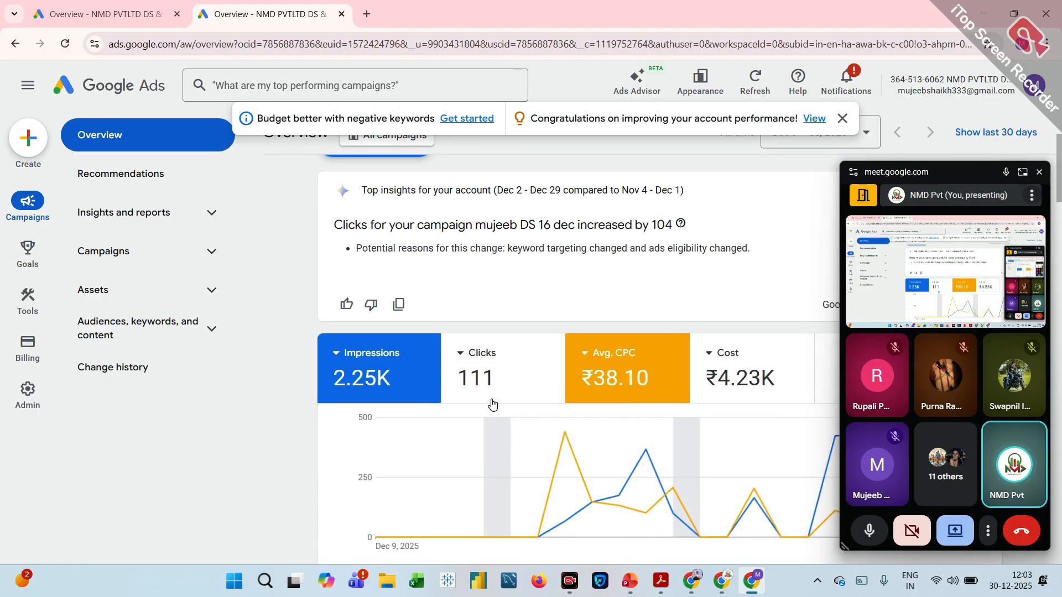
{"action": "mouse_move", "coordinate": [645, 382]}
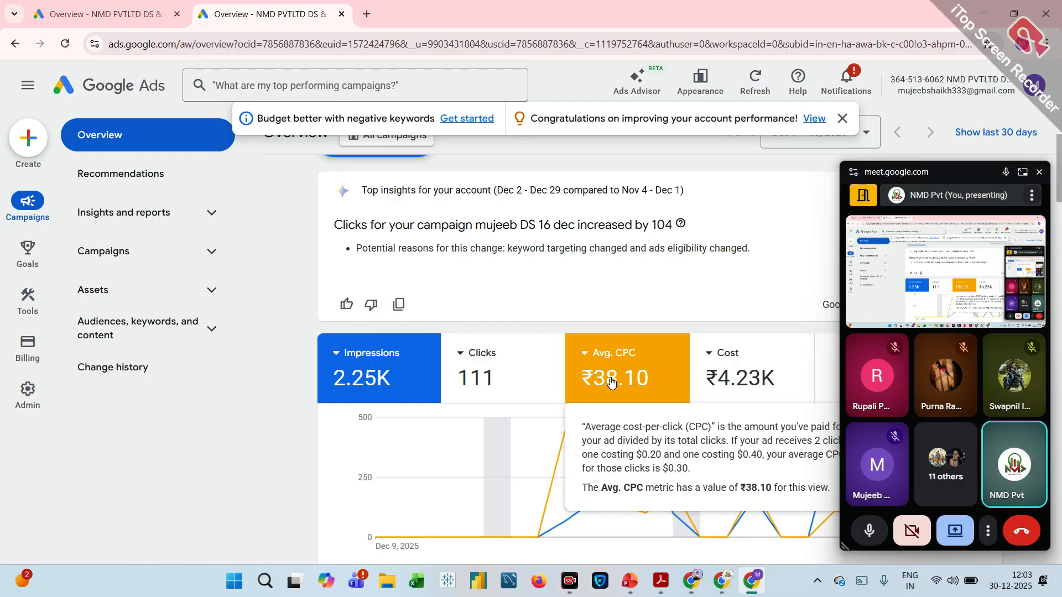
{"action": "scroll", "coordinate": [610, 382], "scroll_direction": "down", "scroll_amount": 1}
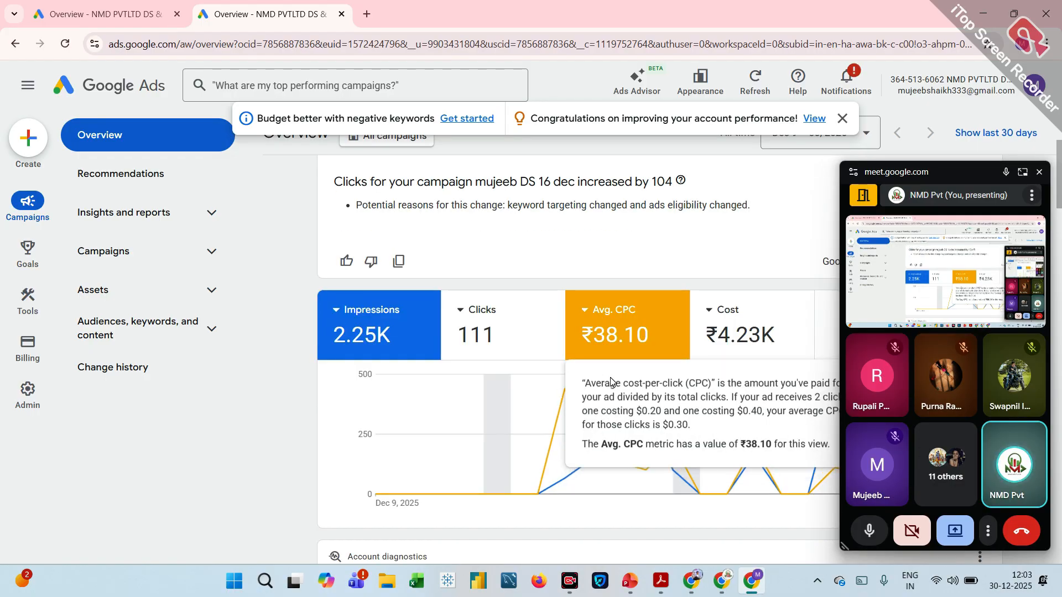
{"action": "mouse_move", "coordinate": [519, 331]}
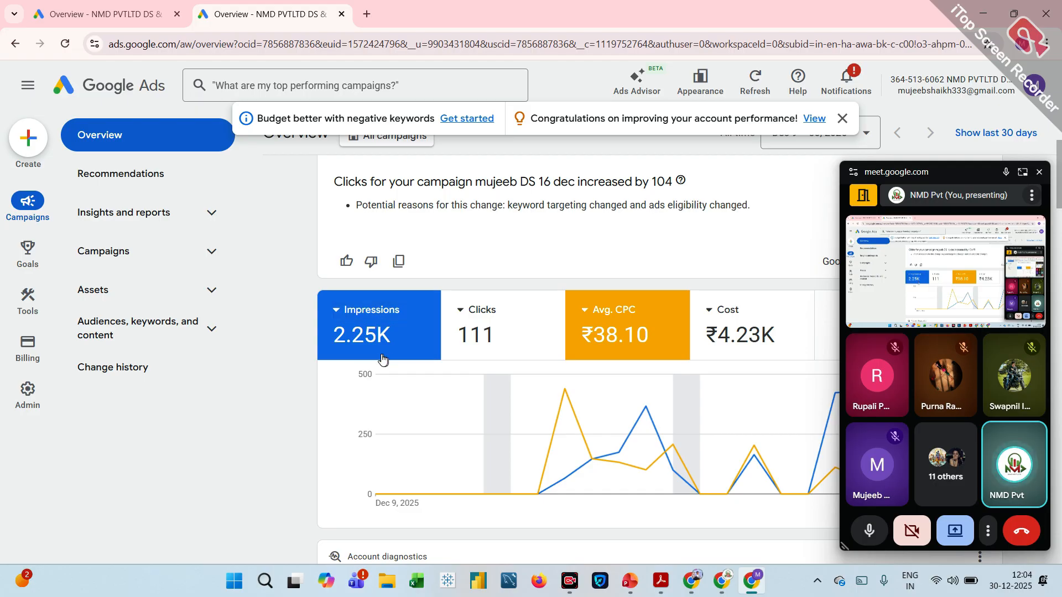
{"action": "mouse_move", "coordinate": [379, 359]}
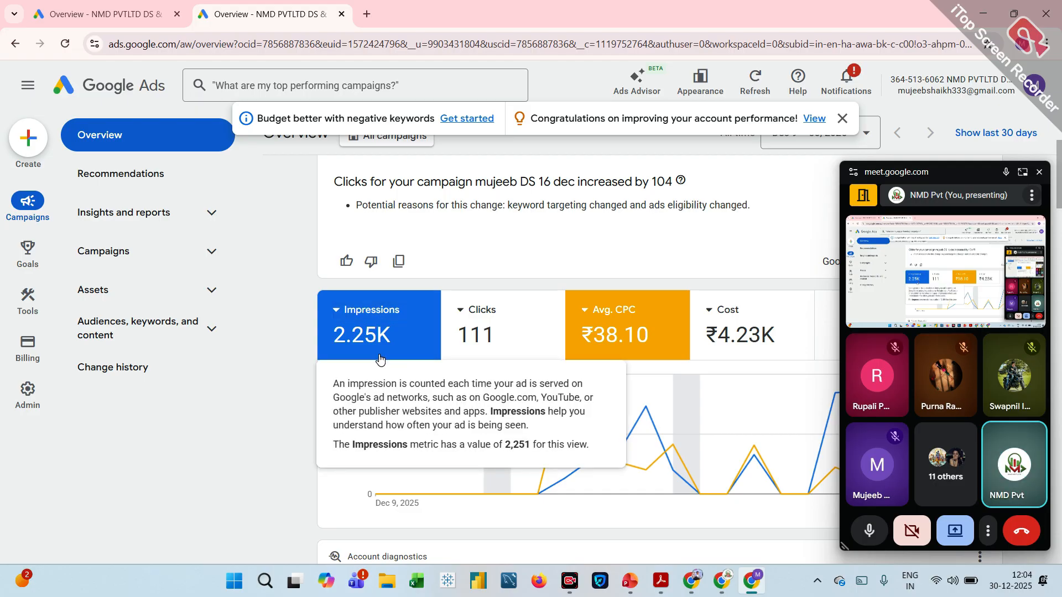
{"action": "mouse_move", "coordinate": [491, 343]}
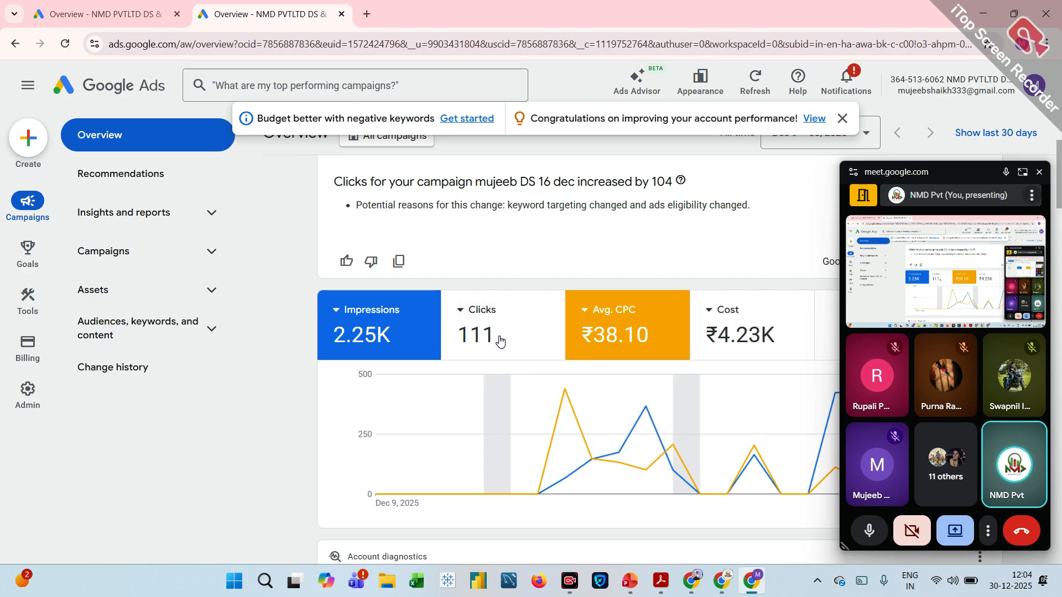
{"action": "left_click", "coordinate": [464, 311]}
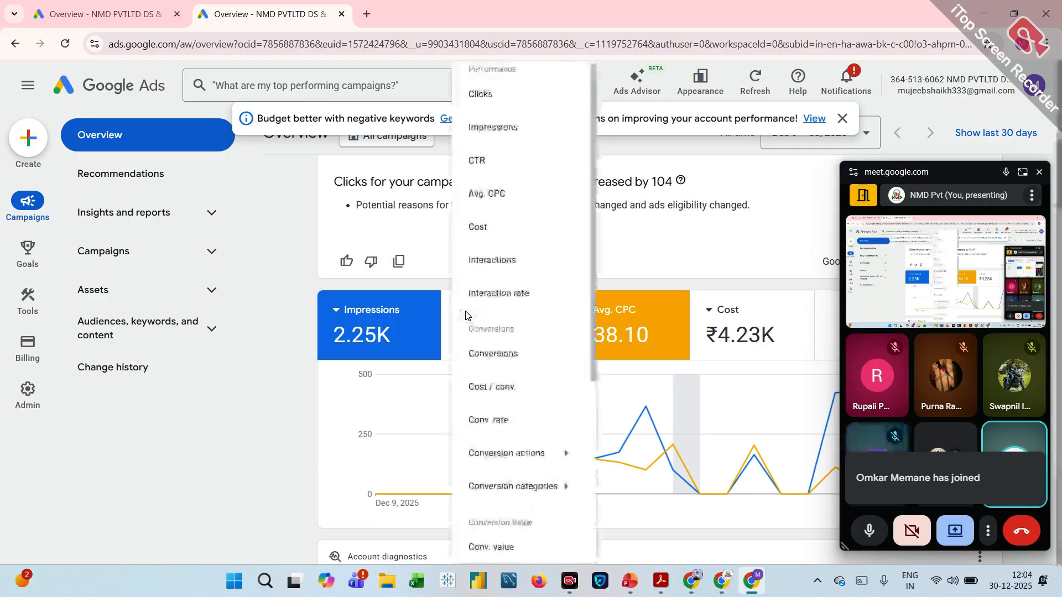
{"action": "left_click", "coordinate": [387, 364]}
{"action": "mouse_move", "coordinate": [365, 351]}
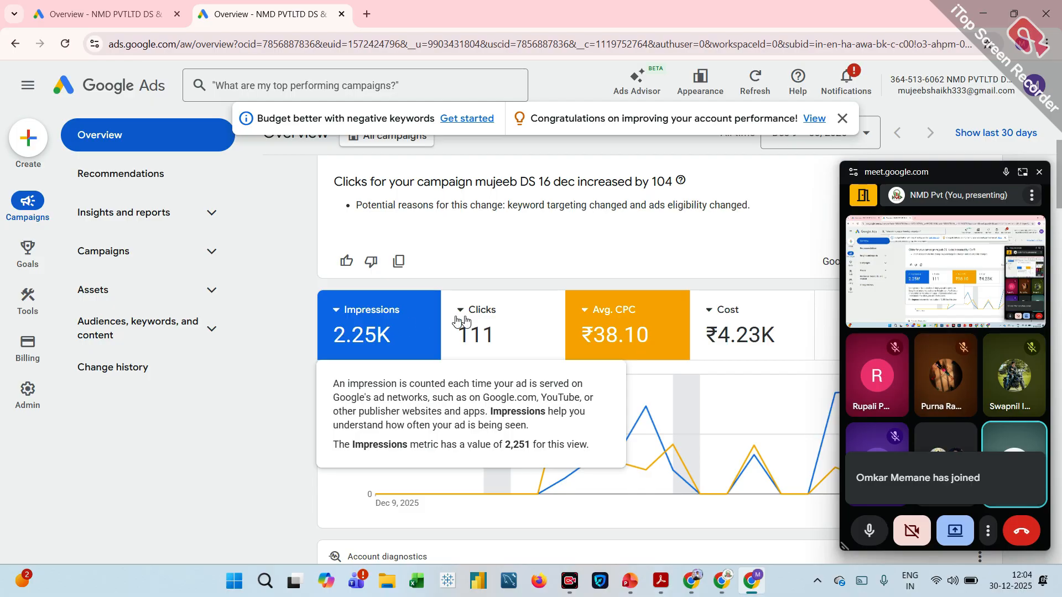
{"action": "left_click", "coordinate": [517, 323]}
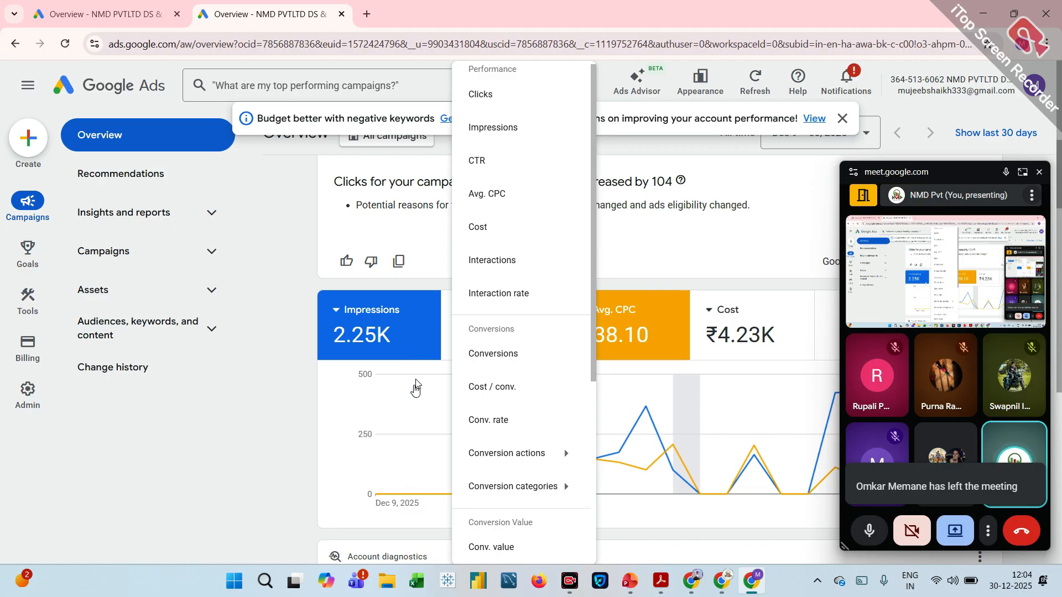
{"action": "left_click", "coordinate": [410, 397]}
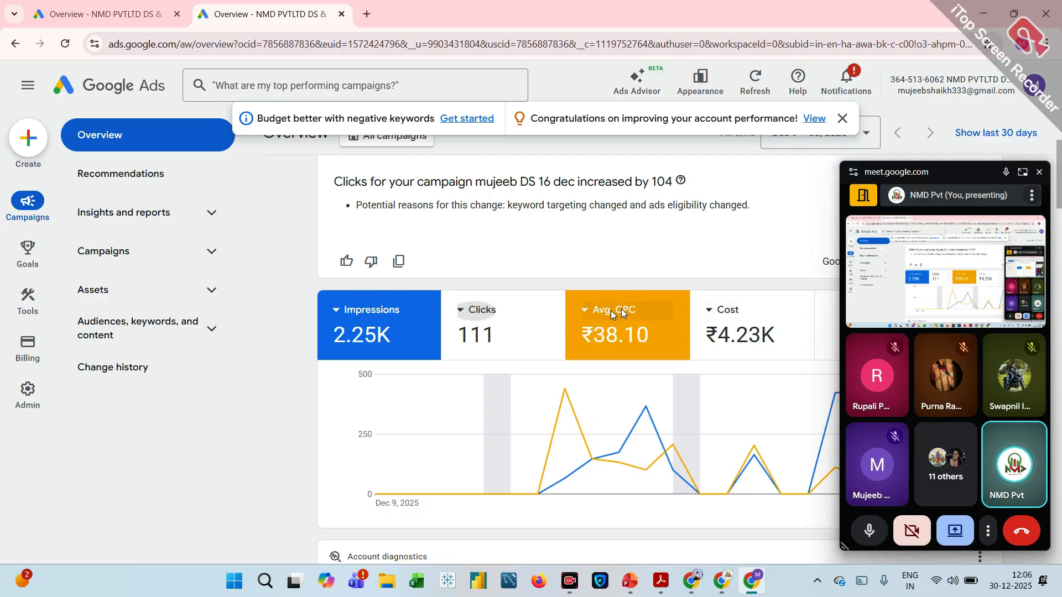
Replace the Avg. CPC metric on the overview performance chart with CTR.
{"action": "left_click", "coordinate": [586, 311]}
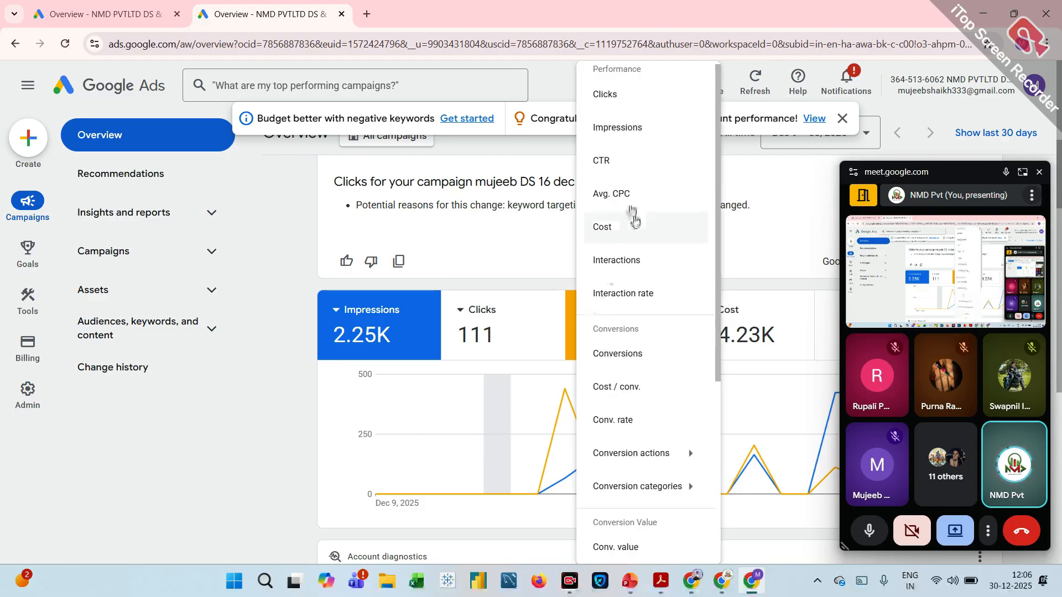
{"action": "left_click", "coordinate": [623, 161]}
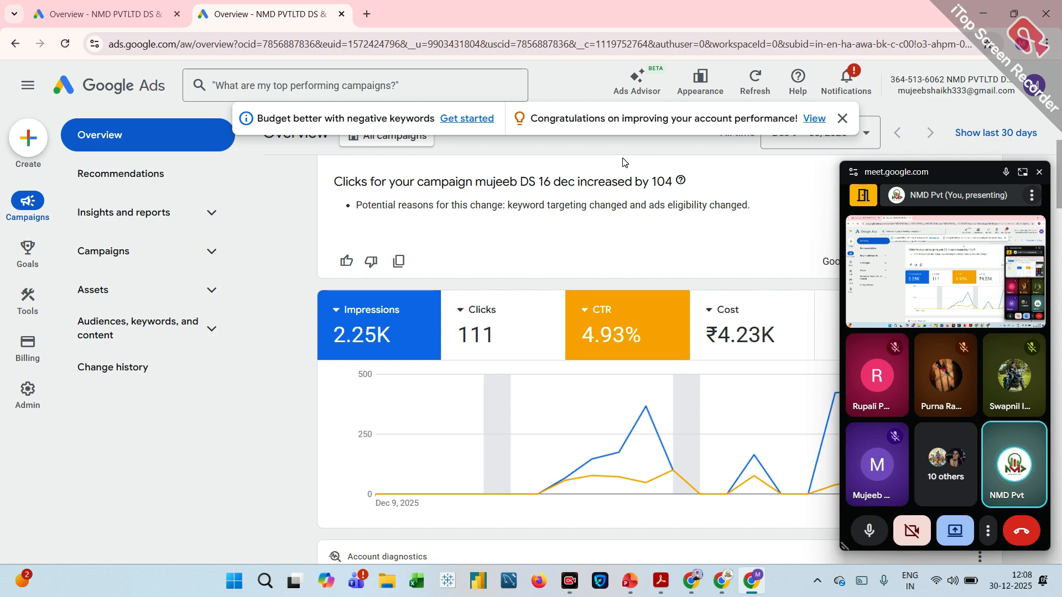
Search Google for "best saree for wedding" in a new browser tab.
{"action": "left_click", "coordinate": [367, 16]}
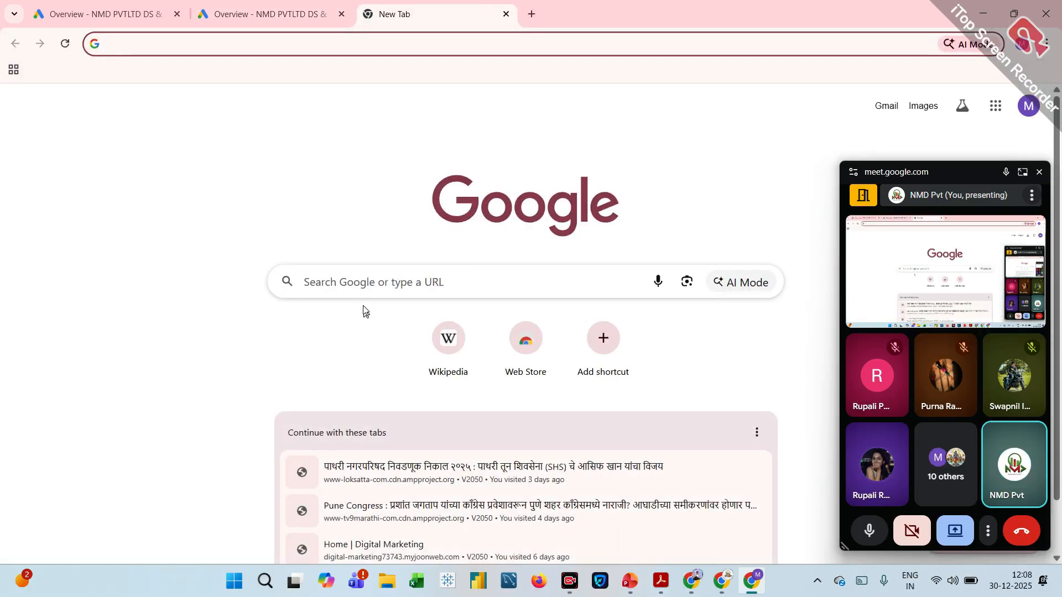
{"action": "left_click", "coordinate": [363, 284]}
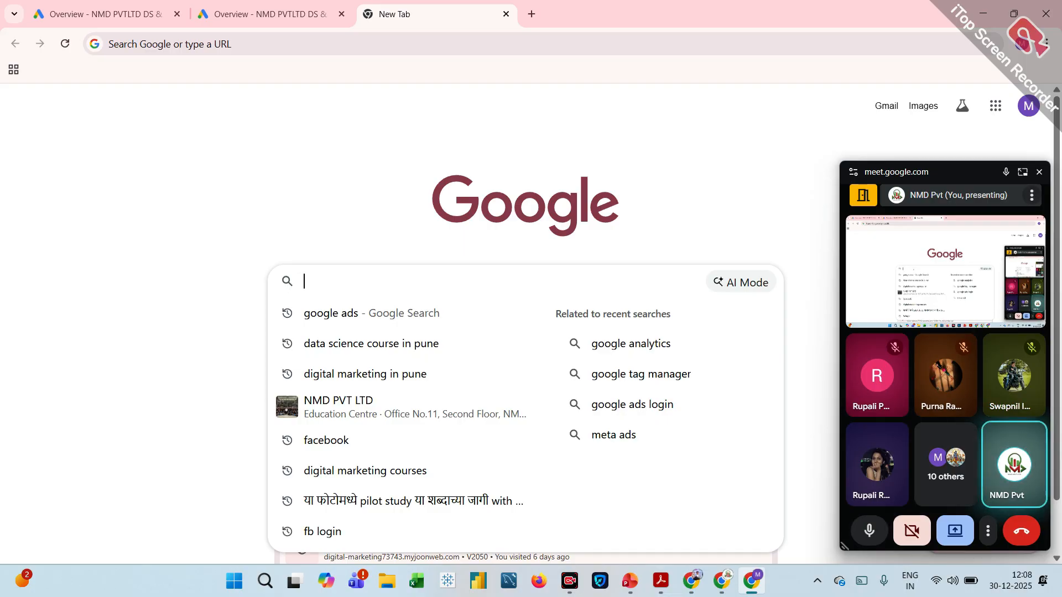
{"action": "type", "text": "best"}
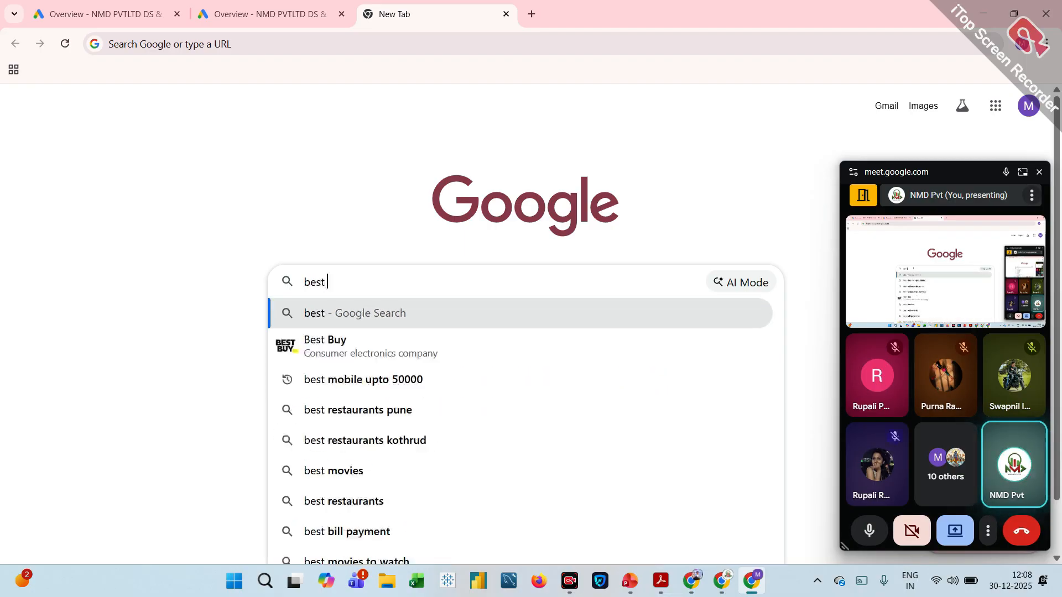
{"action": "type", "text": " sa"}
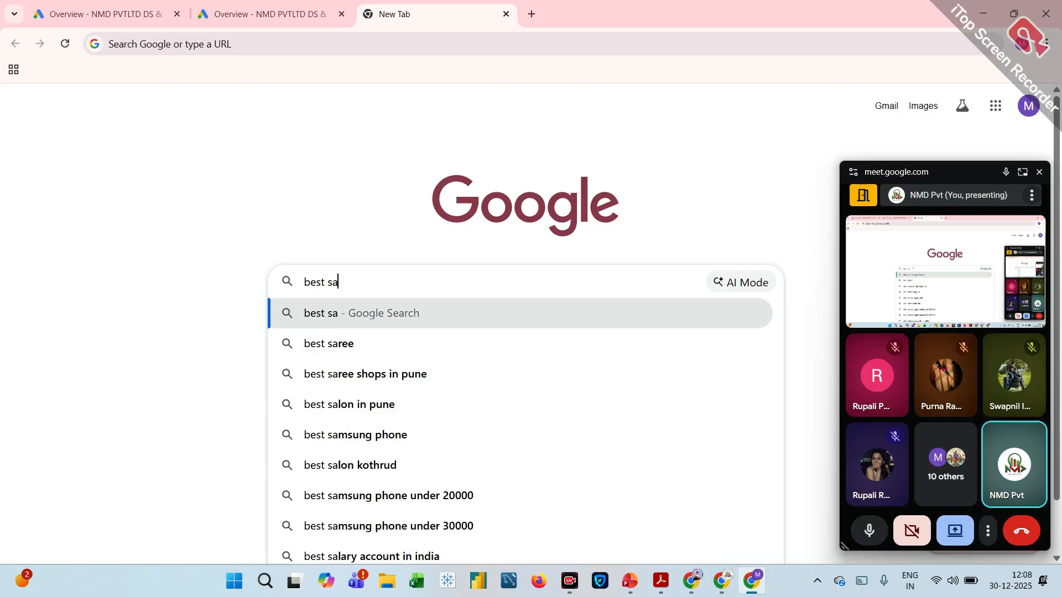
{"action": "type", "text": "rro"}
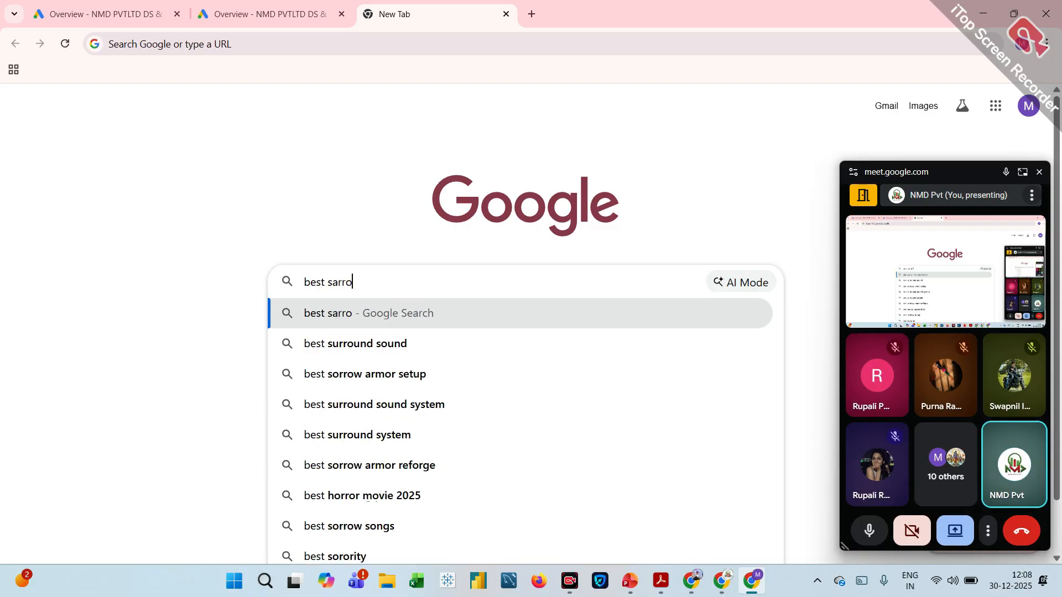
{"action": "key", "text": "BackSpace"}
{"action": "type", "text": "i f"}
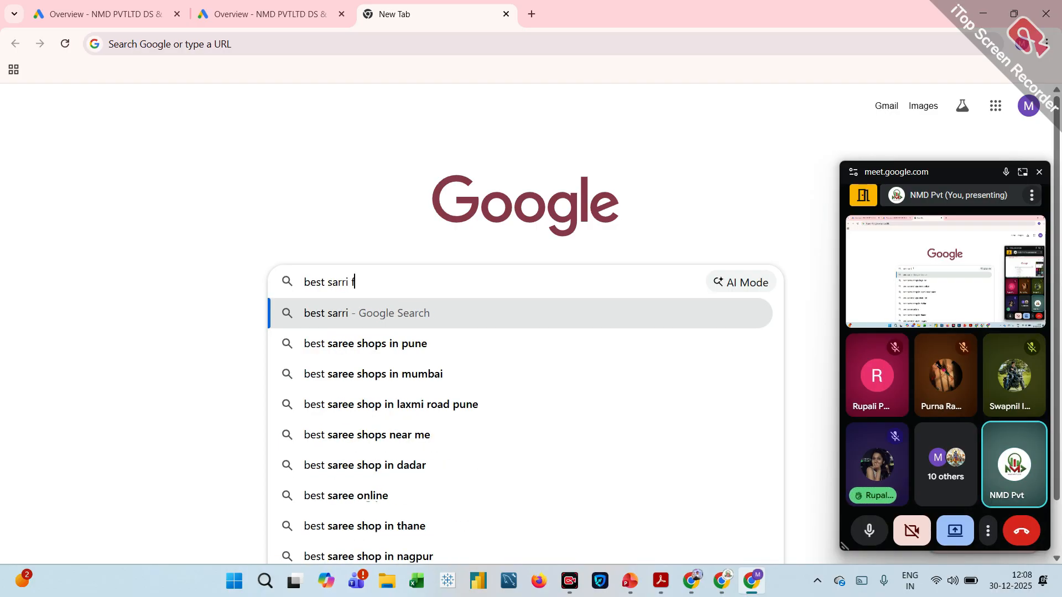
{"action": "type", "text": "or"}
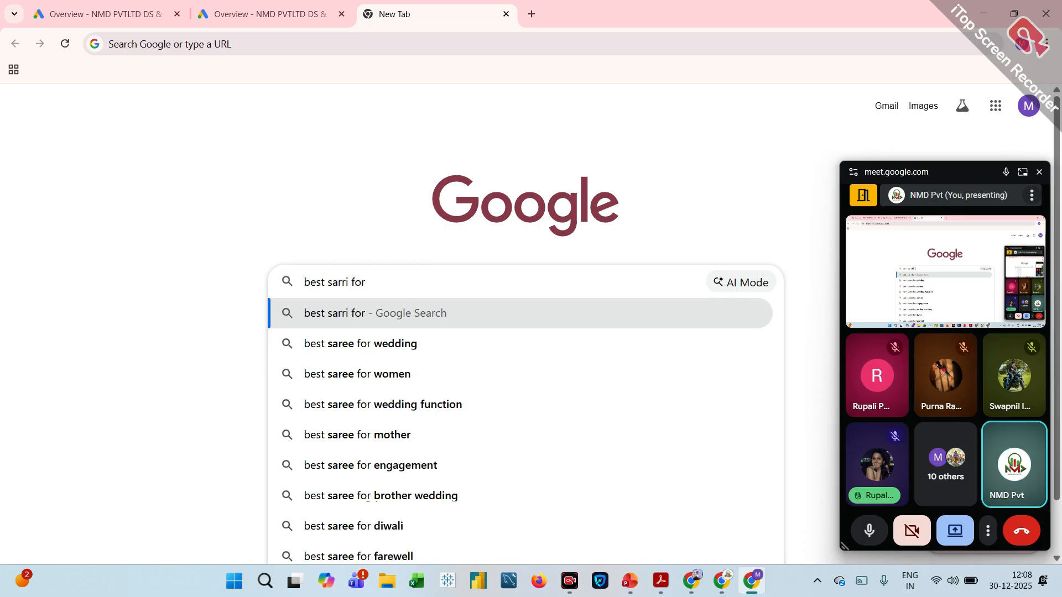
{"action": "left_click", "coordinate": [347, 343]}
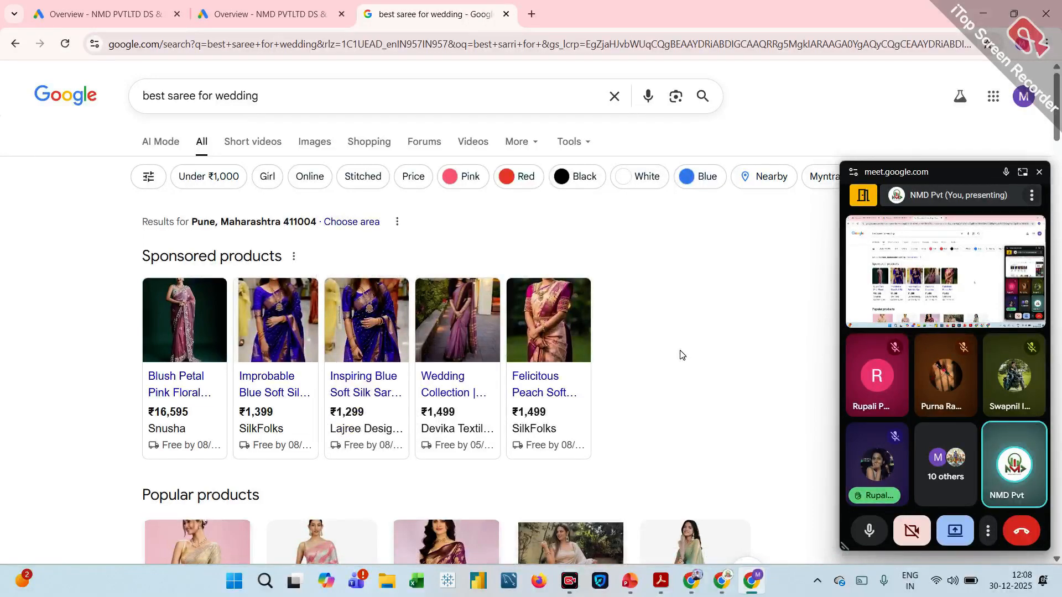
Examine the sponsored products, popular products, price ranges and organic listings in the wedding saree search results.
{"action": "mouse_move", "coordinate": [576, 333]}
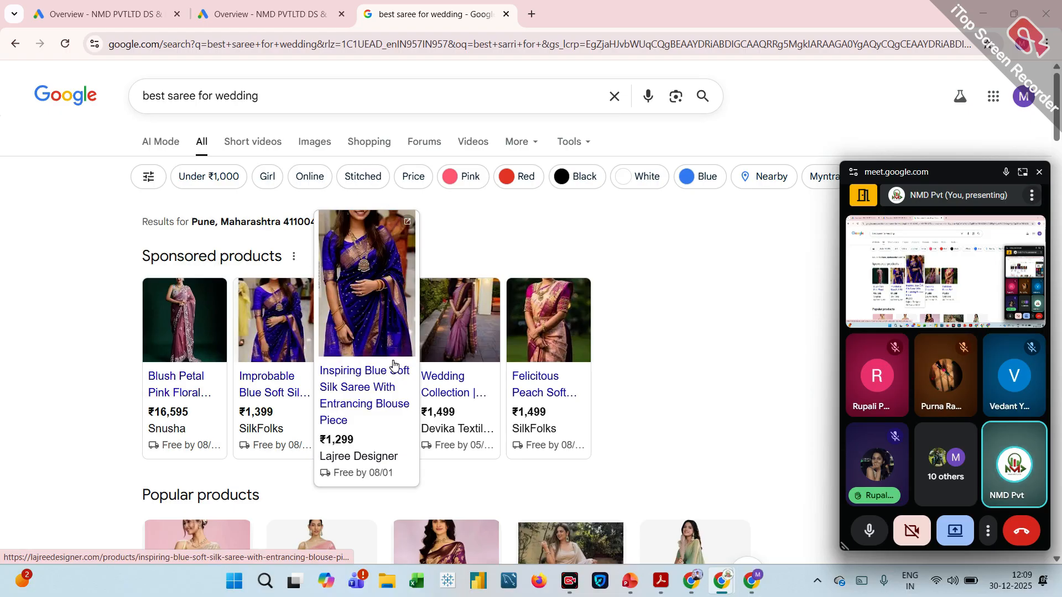
{"action": "scroll", "coordinate": [393, 364], "scroll_direction": "down", "scroll_amount": 2}
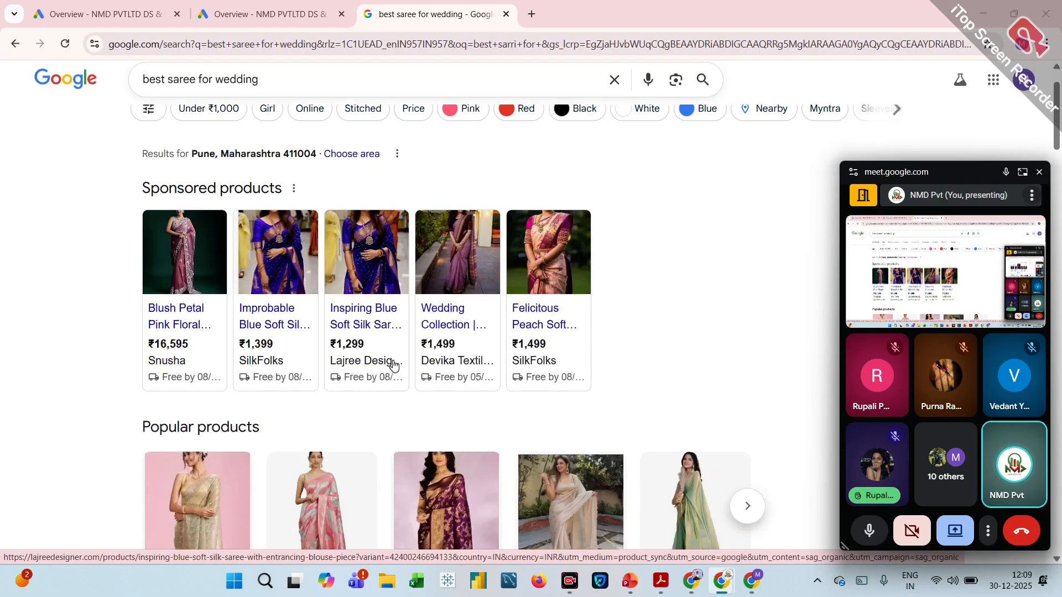
{"action": "scroll", "coordinate": [393, 364], "scroll_direction": "up", "scroll_amount": 2}
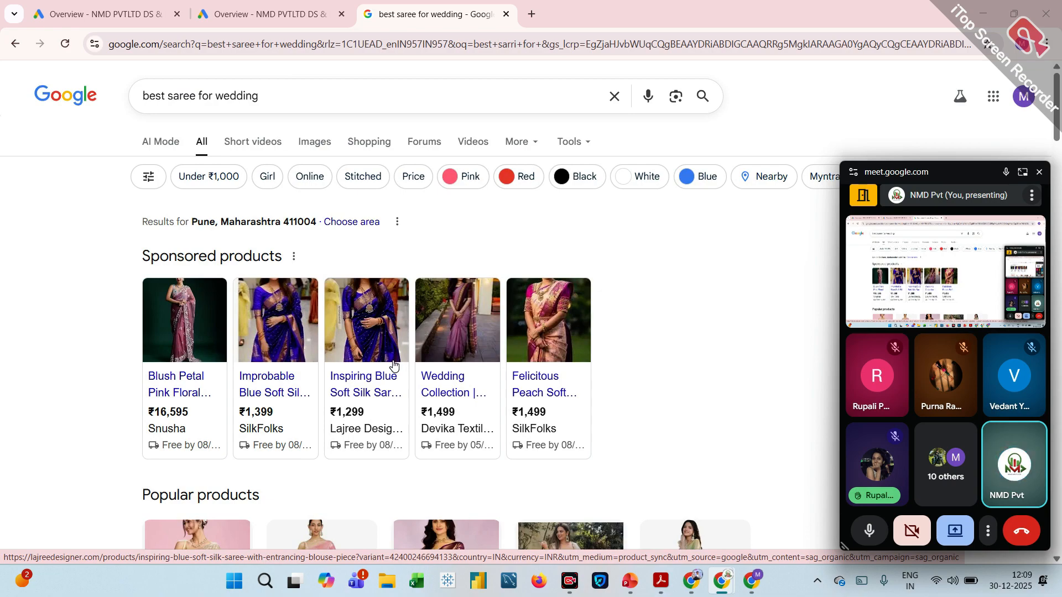
{"action": "scroll", "coordinate": [393, 364], "scroll_direction": "down", "scroll_amount": 6}
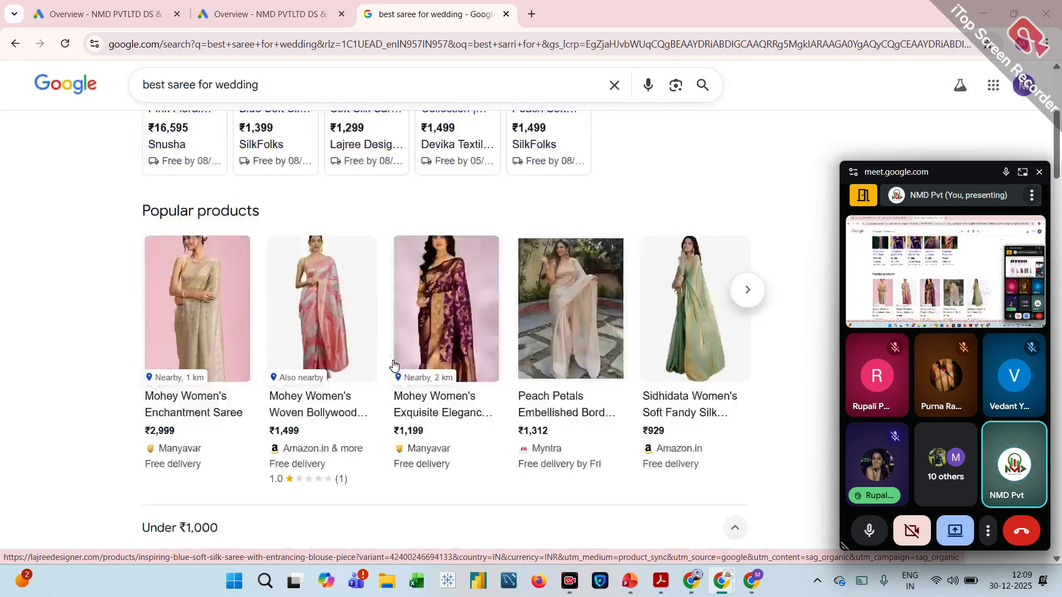
{"action": "scroll", "coordinate": [394, 364], "scroll_direction": "up", "scroll_amount": 6}
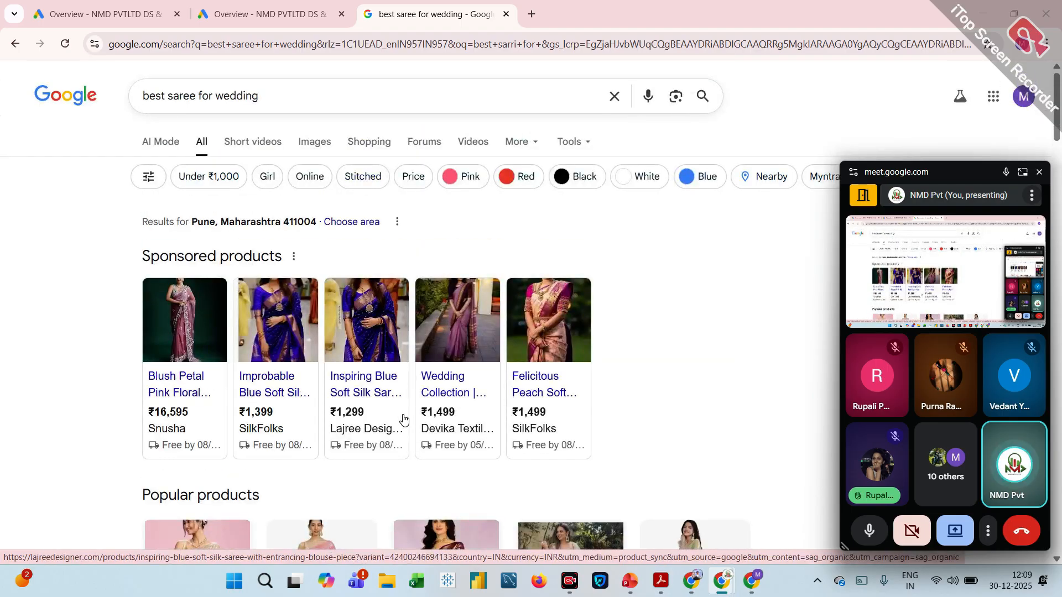
{"action": "mouse_move", "coordinate": [403, 419]}
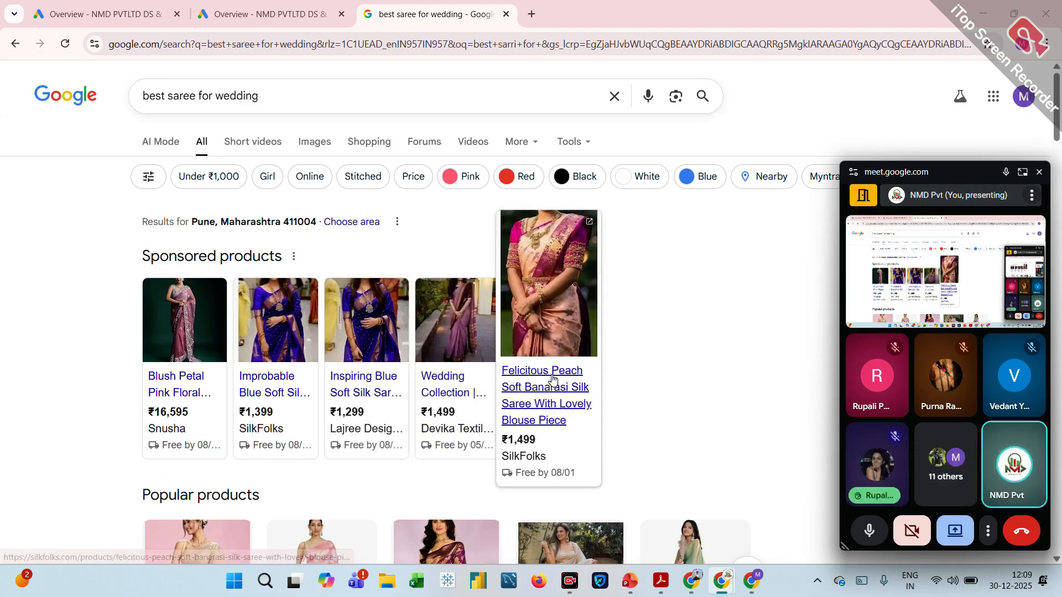
{"action": "scroll", "coordinate": [552, 379], "scroll_direction": "down", "scroll_amount": 4}
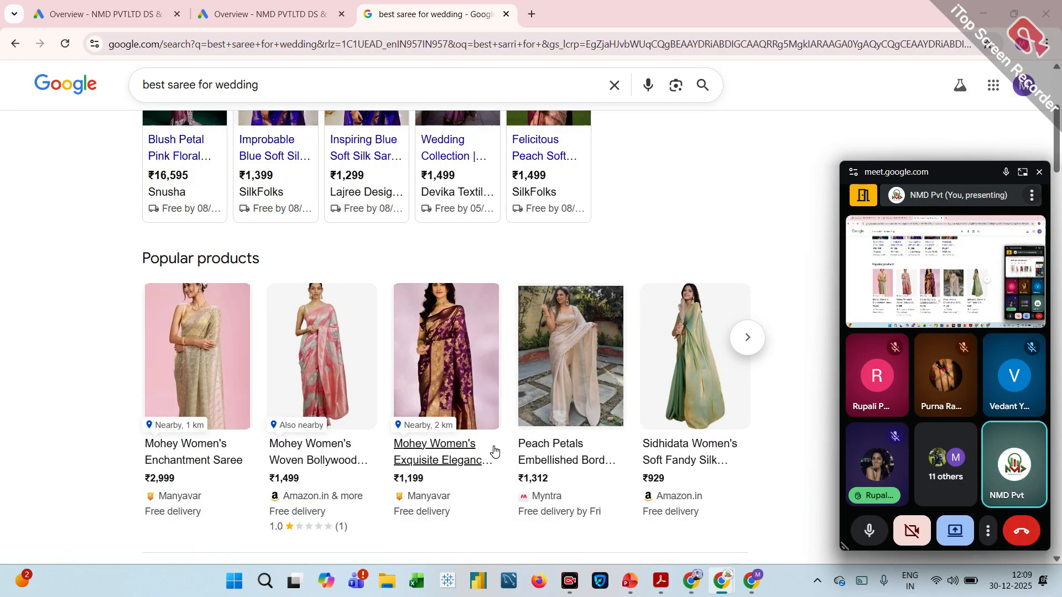
{"action": "scroll", "coordinate": [496, 437], "scroll_direction": "down", "scroll_amount": 5}
{"action": "scroll", "coordinate": [495, 436], "scroll_direction": "up", "scroll_amount": 2}
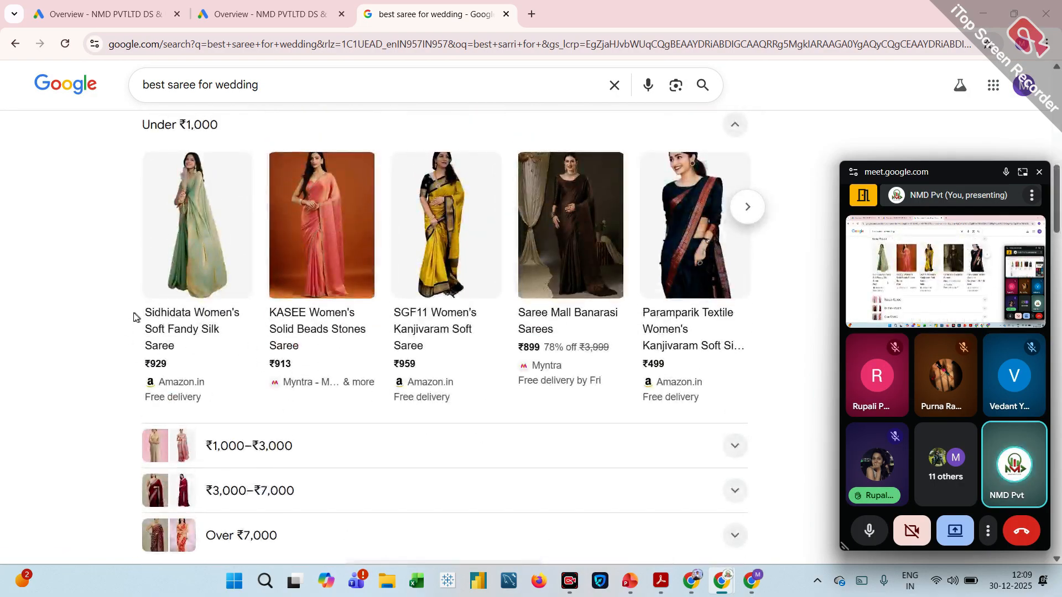
{"action": "scroll", "coordinate": [403, 330], "scroll_direction": "down", "scroll_amount": 10}
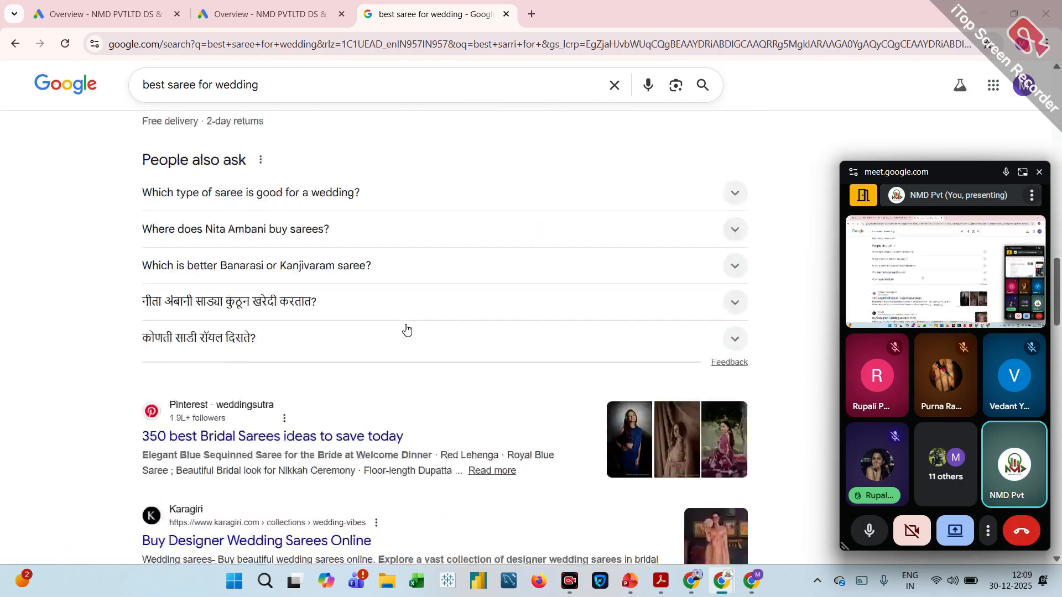
{"action": "scroll", "coordinate": [406, 329], "scroll_direction": "up", "scroll_amount": 1}
{"action": "scroll", "coordinate": [407, 329], "scroll_direction": "down", "scroll_amount": 3}
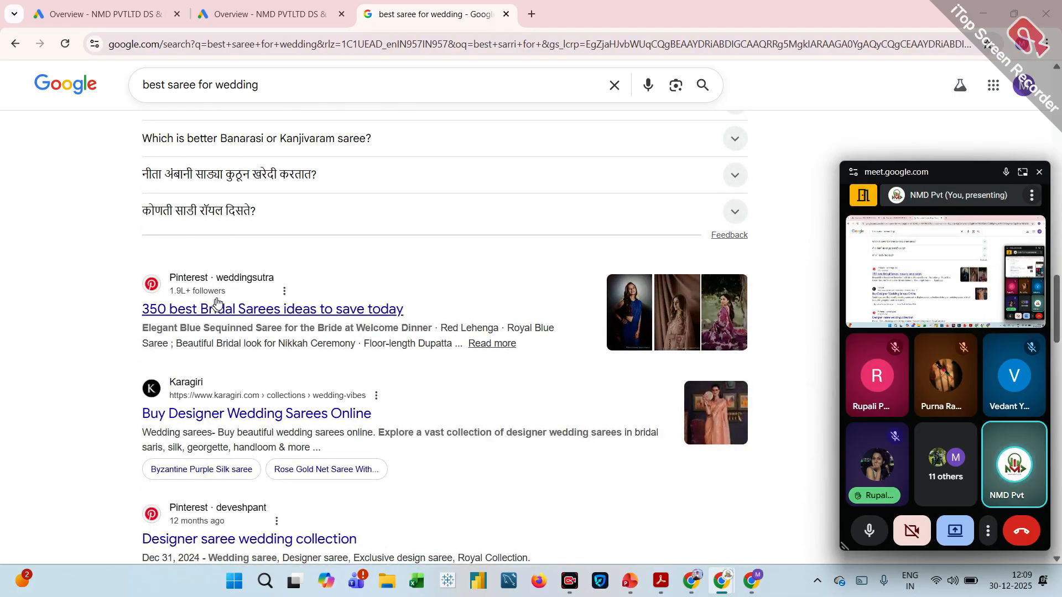
{"action": "scroll", "coordinate": [292, 367], "scroll_direction": "down", "scroll_amount": 4}
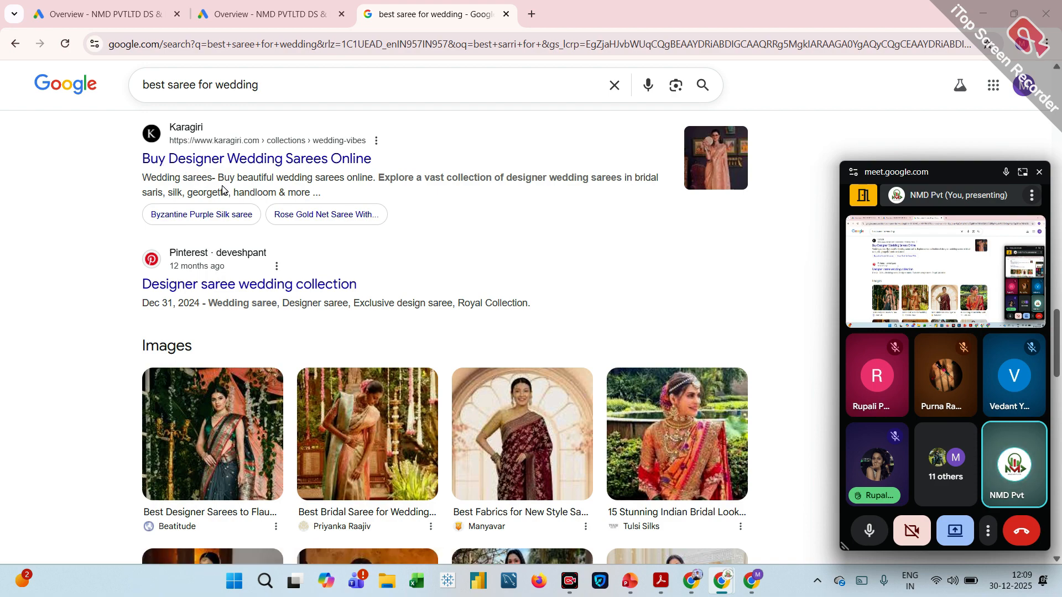
{"action": "scroll", "coordinate": [223, 190], "scroll_direction": "up", "scroll_amount": 1}
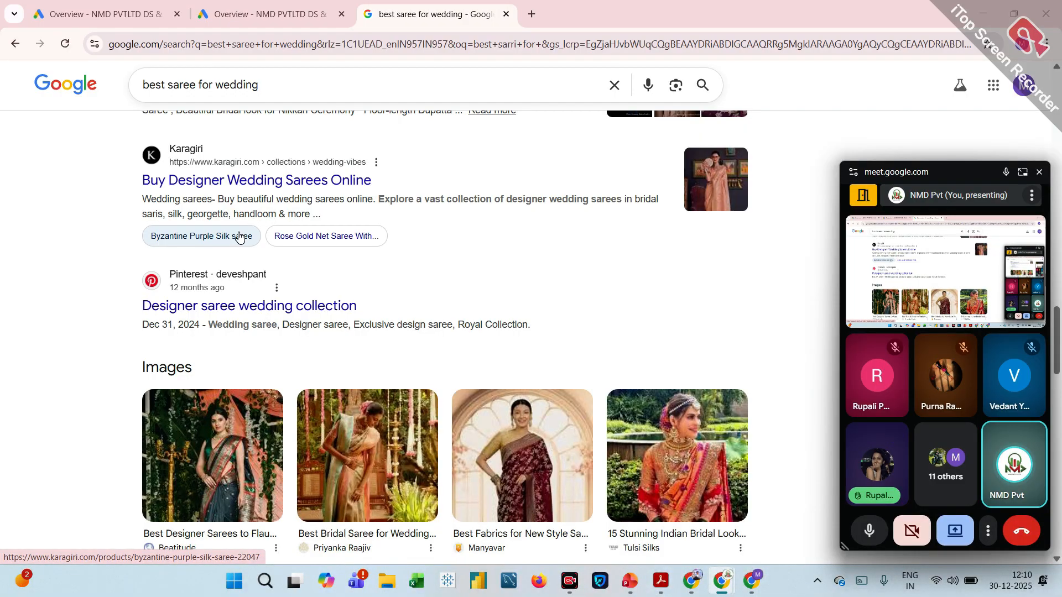
{"action": "scroll", "coordinate": [238, 236], "scroll_direction": "up", "scroll_amount": 20}
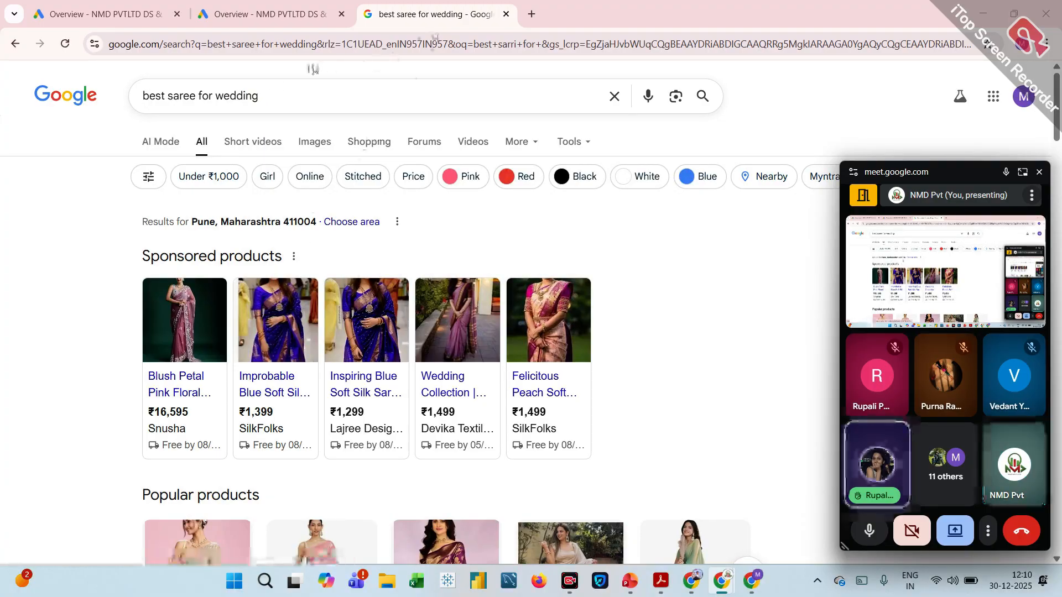
{"action": "scroll", "coordinate": [290, 246], "scroll_direction": "down", "scroll_amount": 6}
{"action": "scroll", "coordinate": [290, 243], "scroll_direction": "down", "scroll_amount": 8}
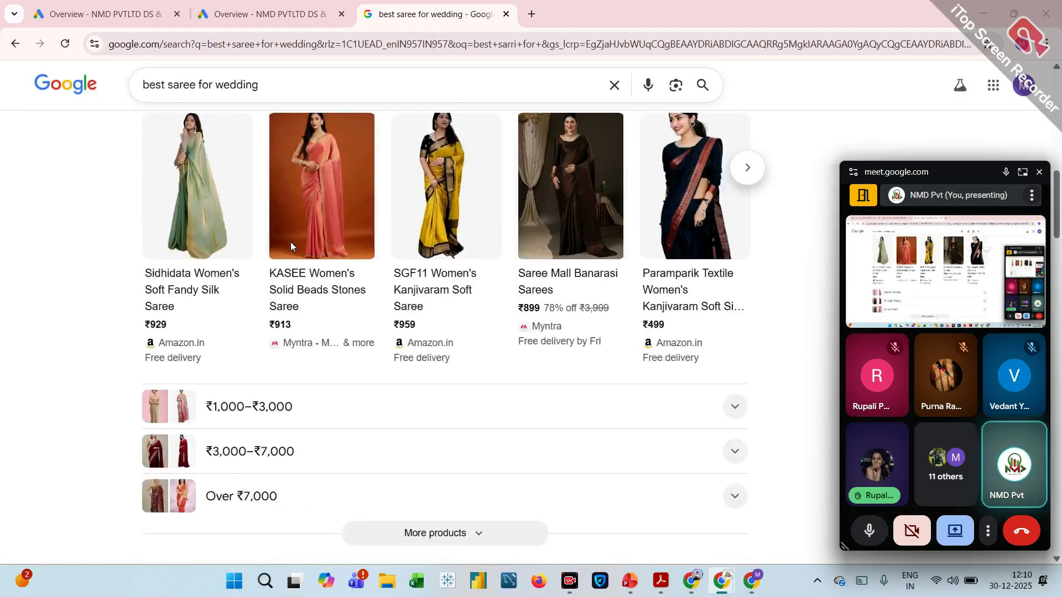
Return to the Google Ads overview, close the floating meeting window, and read the Clicks and Impressions metric descriptions.
{"action": "scroll", "coordinate": [290, 244], "scroll_direction": "up", "scroll_amount": 10}
{"action": "scroll", "coordinate": [290, 244], "scroll_direction": "up", "scroll_amount": 4}
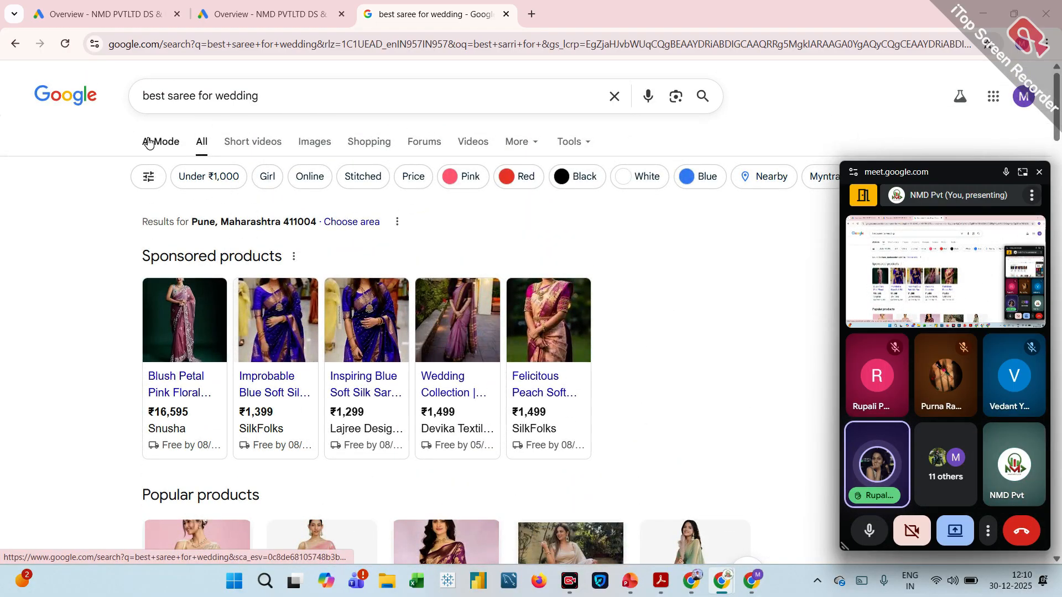
{"action": "left_click", "coordinate": [265, 14]}
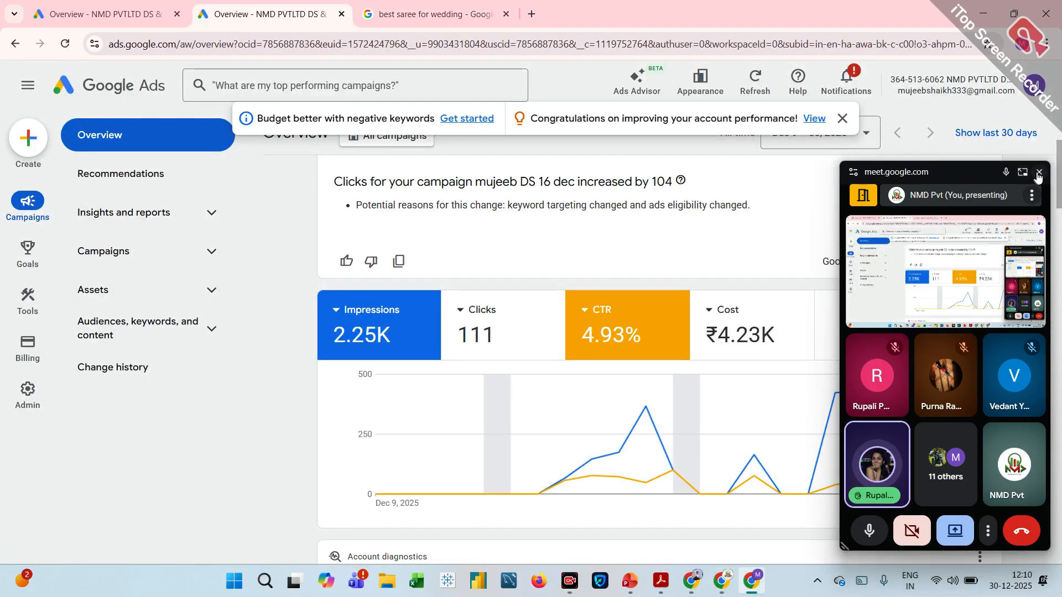
{"action": "left_click", "coordinate": [1041, 174]}
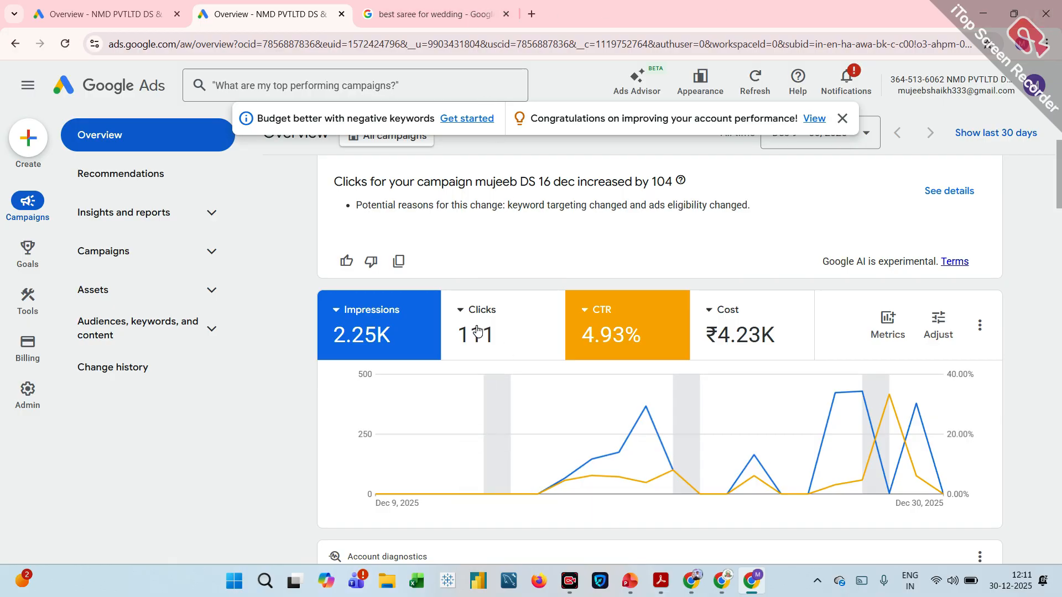
{"action": "mouse_move", "coordinate": [477, 330]}
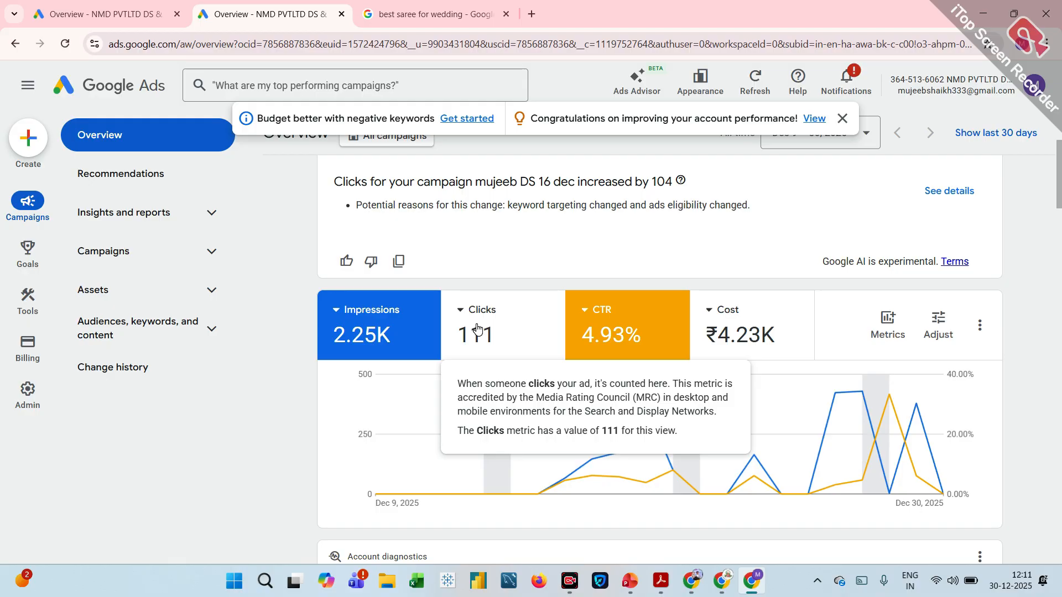
{"action": "mouse_move", "coordinate": [359, 351]}
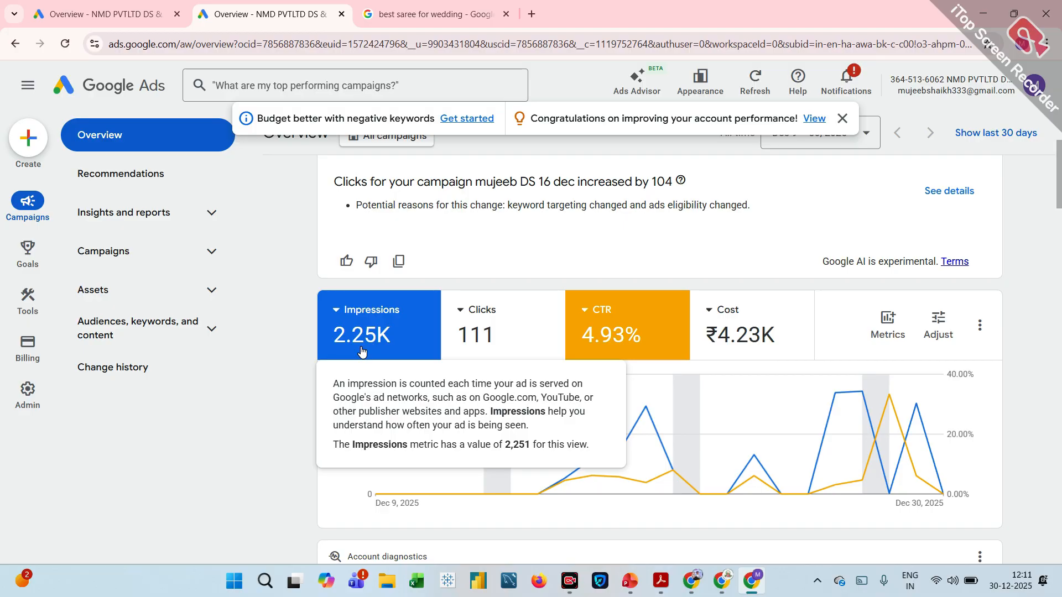
Examine the overview's demographics, devices, networks, keywords, most-shown ads, billing, conversions and lead funnel cards.
{"action": "scroll", "coordinate": [362, 351], "scroll_direction": "down", "scroll_amount": 1}
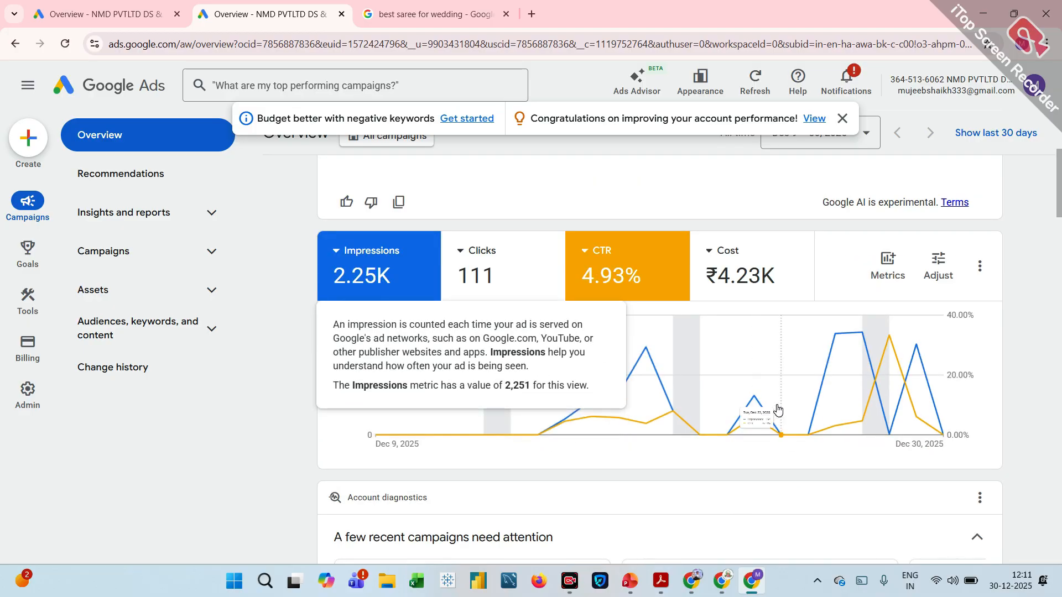
{"action": "scroll", "coordinate": [719, 398], "scroll_direction": "down", "scroll_amount": 7}
{"action": "scroll", "coordinate": [777, 409], "scroll_direction": "down", "scroll_amount": 6}
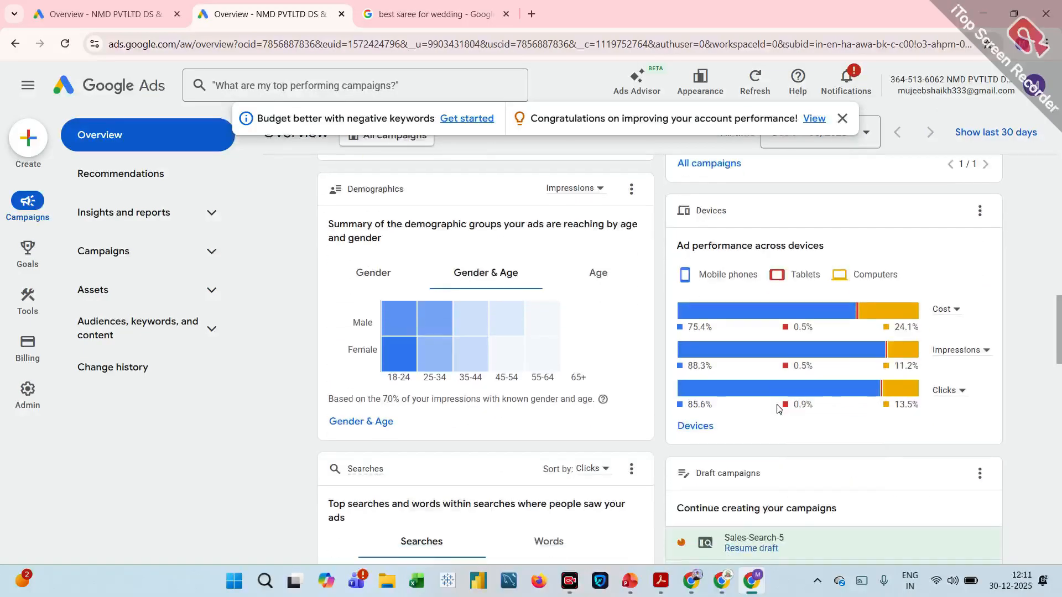
{"action": "scroll", "coordinate": [777, 409], "scroll_direction": "down", "scroll_amount": 5}
{"action": "scroll", "coordinate": [777, 409], "scroll_direction": "down", "scroll_amount": 7}
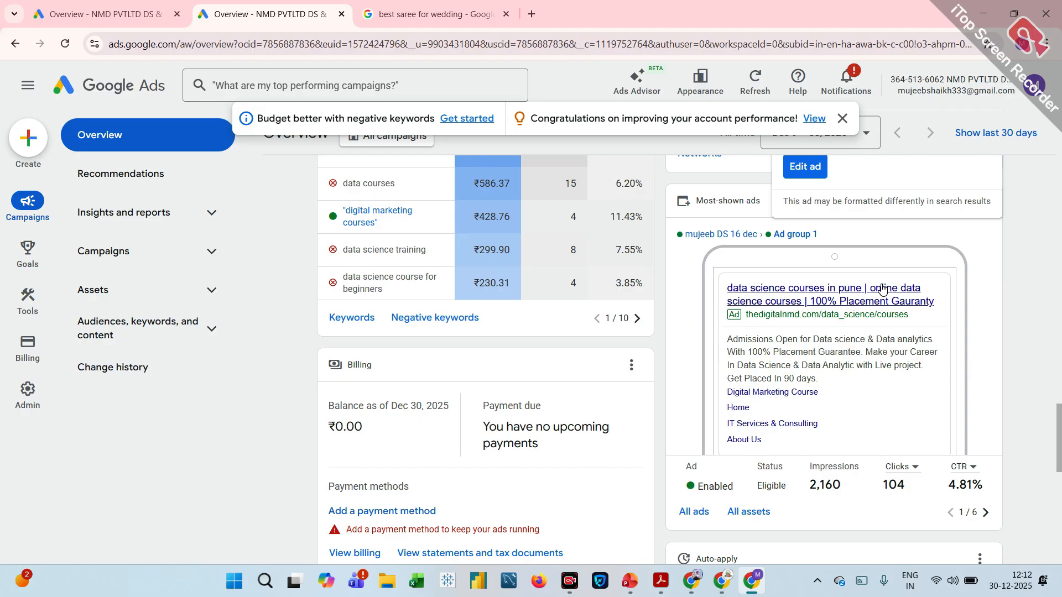
{"action": "scroll", "coordinate": [882, 288], "scroll_direction": "down", "scroll_amount": 4}
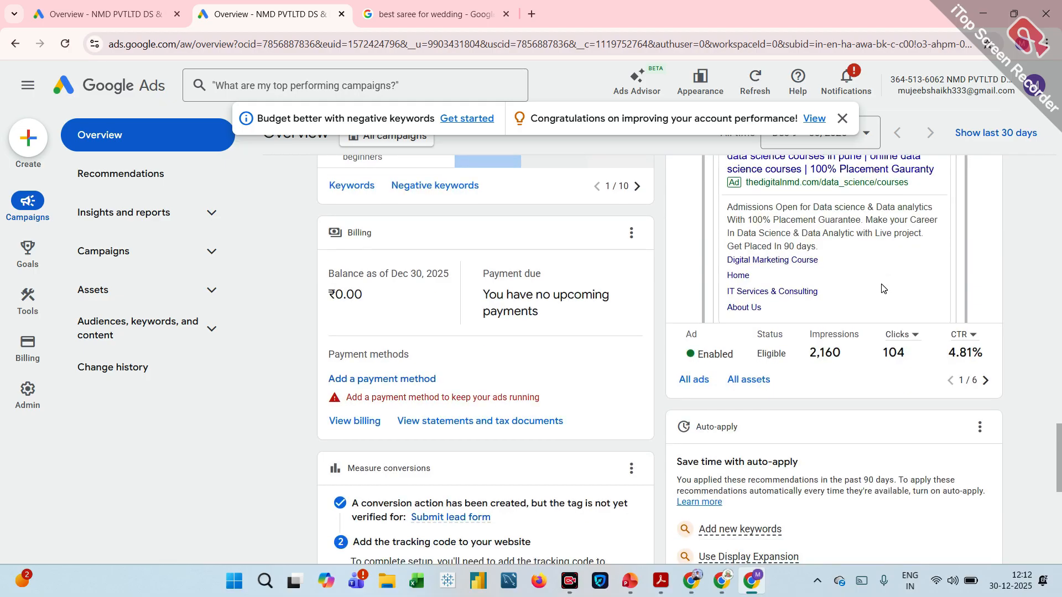
{"action": "scroll", "coordinate": [879, 290], "scroll_direction": "up", "scroll_amount": 1}
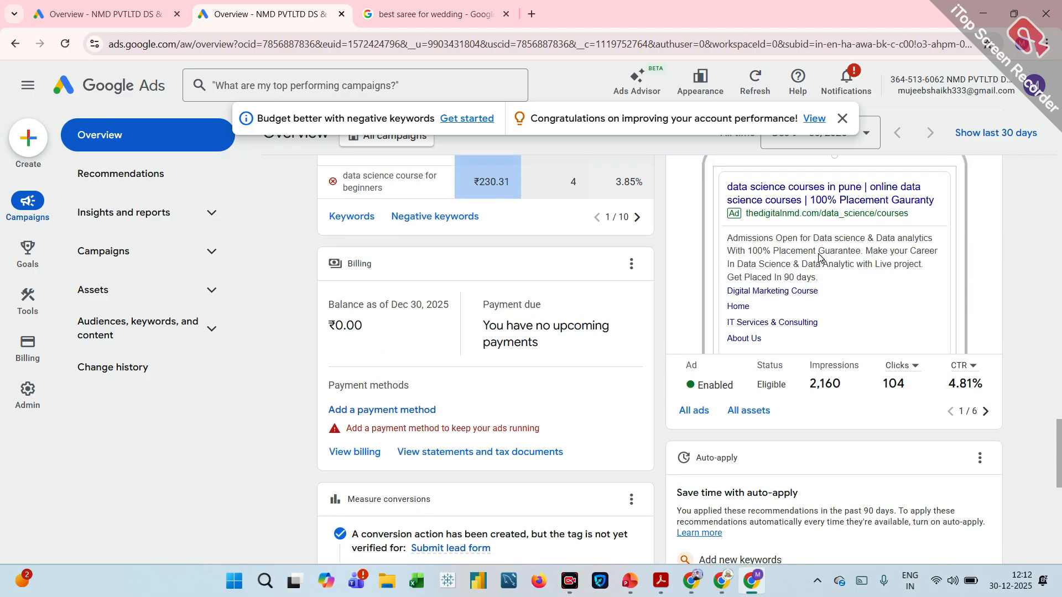
{"action": "scroll", "coordinate": [819, 257], "scroll_direction": "down", "scroll_amount": 10}
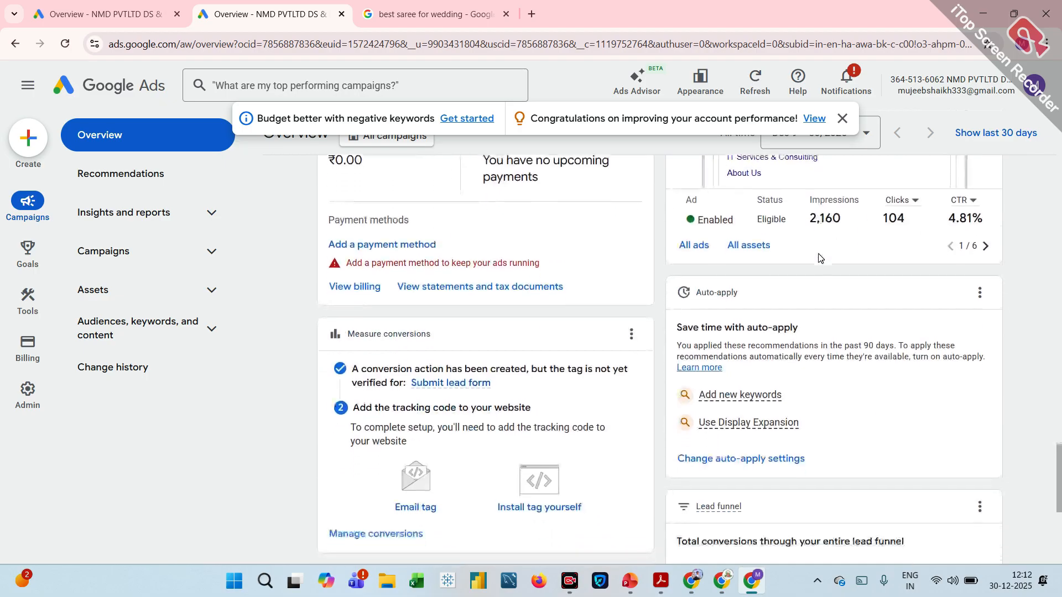
{"action": "scroll", "coordinate": [819, 256], "scroll_direction": "up", "scroll_amount": 3}
{"action": "scroll", "coordinate": [819, 257], "scroll_direction": "down", "scroll_amount": 6}
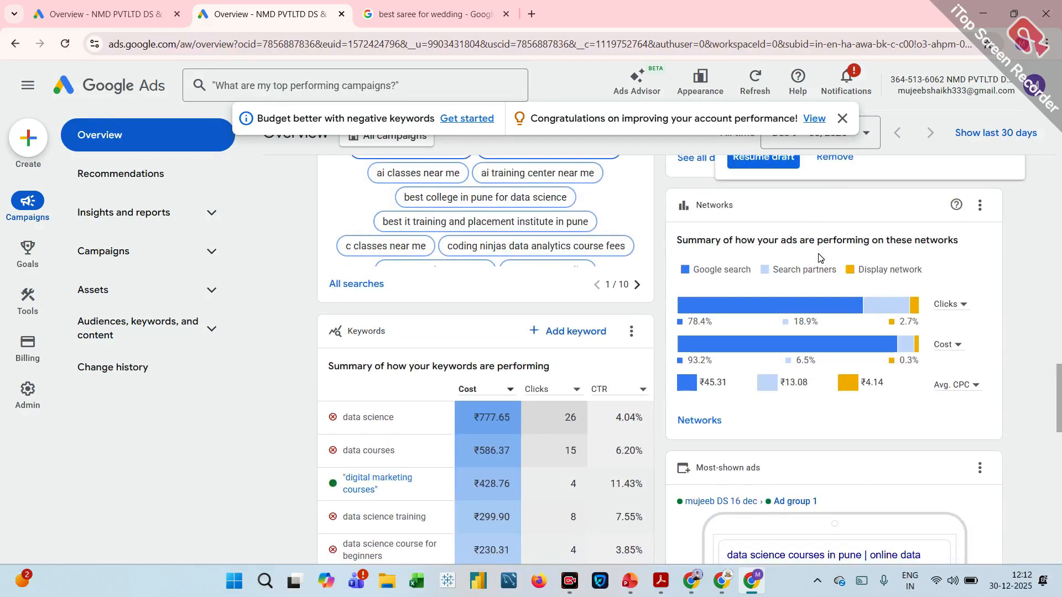
{"action": "scroll", "coordinate": [819, 257], "scroll_direction": "up", "scroll_amount": 5}
{"action": "scroll", "coordinate": [819, 256], "scroll_direction": "down", "scroll_amount": 6}
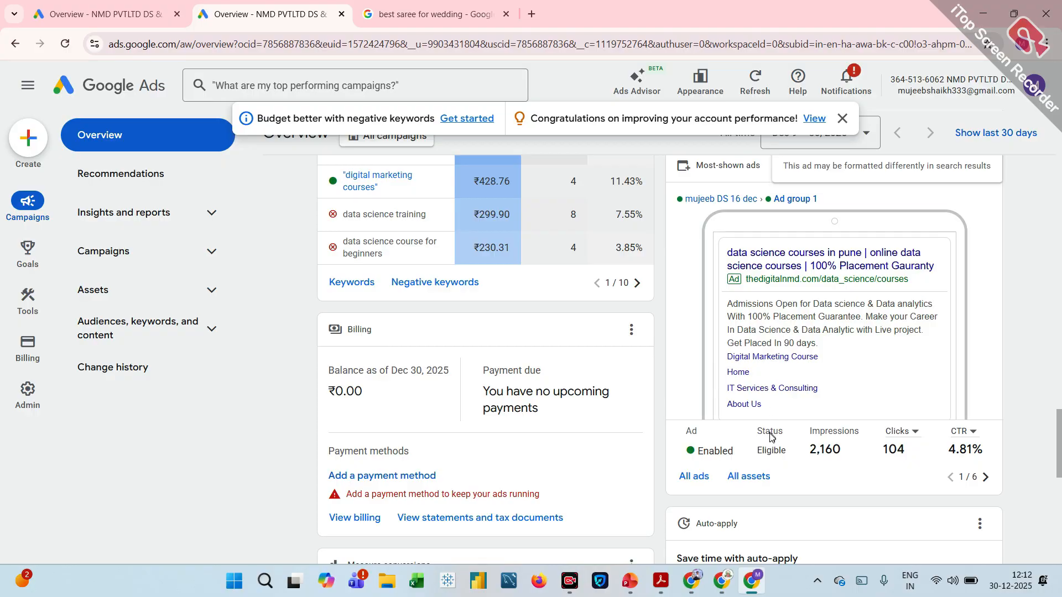
{"action": "scroll", "coordinate": [778, 387], "scroll_direction": "down", "scroll_amount": 2}
{"action": "scroll", "coordinate": [779, 382], "scroll_direction": "down", "scroll_amount": 5}
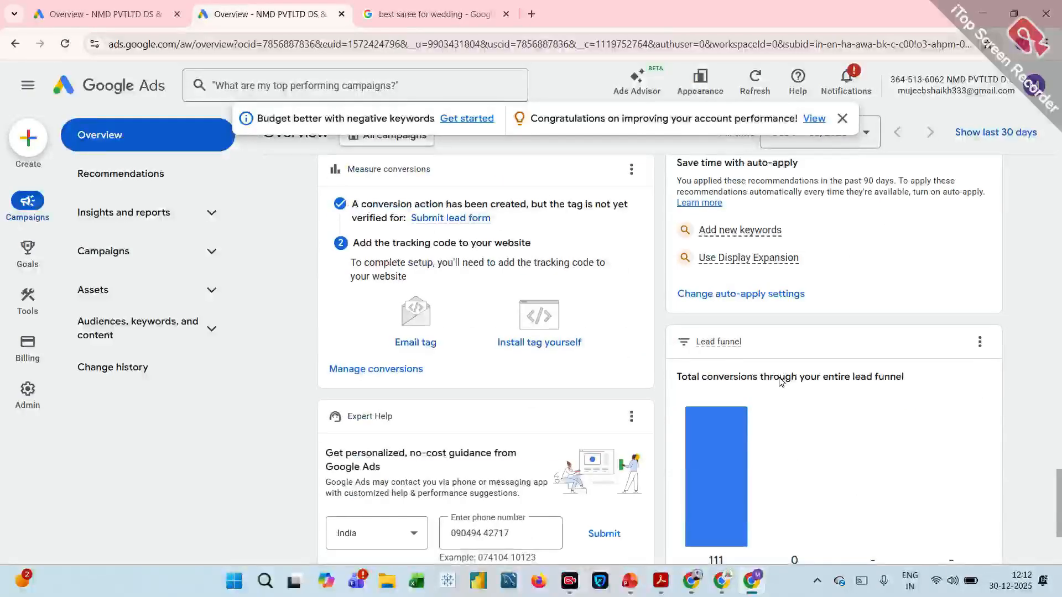
{"action": "scroll", "coordinate": [780, 381], "scroll_direction": "up", "scroll_amount": 6}
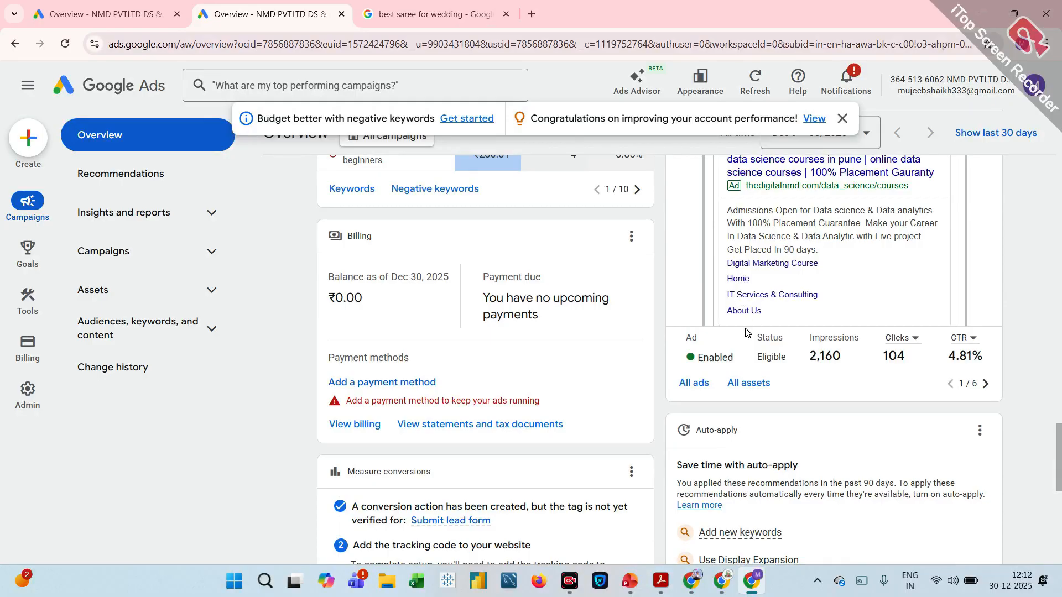
{"action": "scroll", "coordinate": [749, 314], "scroll_direction": "down", "scroll_amount": 2}
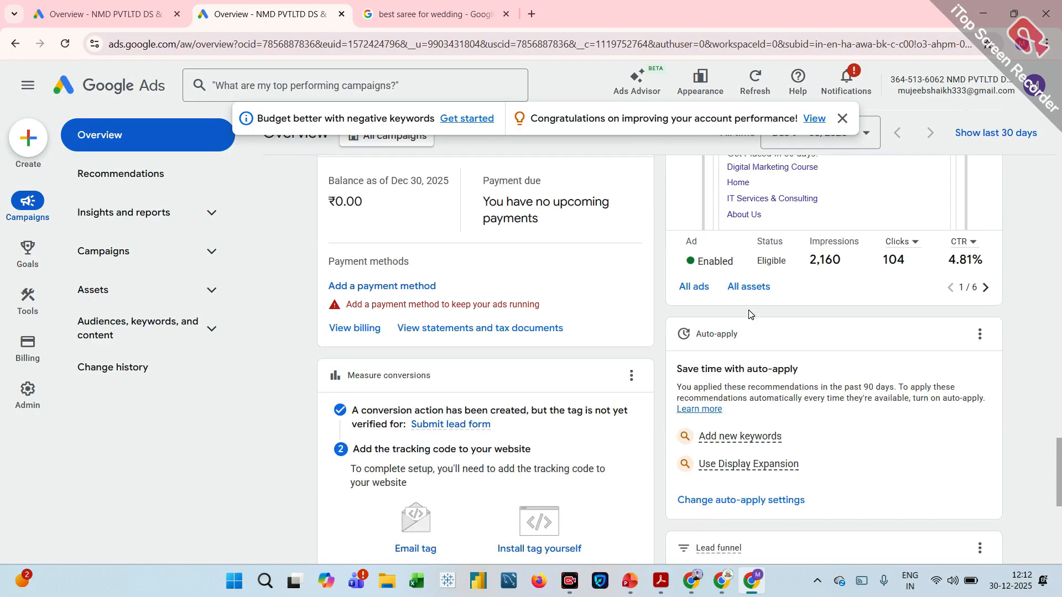
{"action": "scroll", "coordinate": [749, 314], "scroll_direction": "up", "scroll_amount": 7}
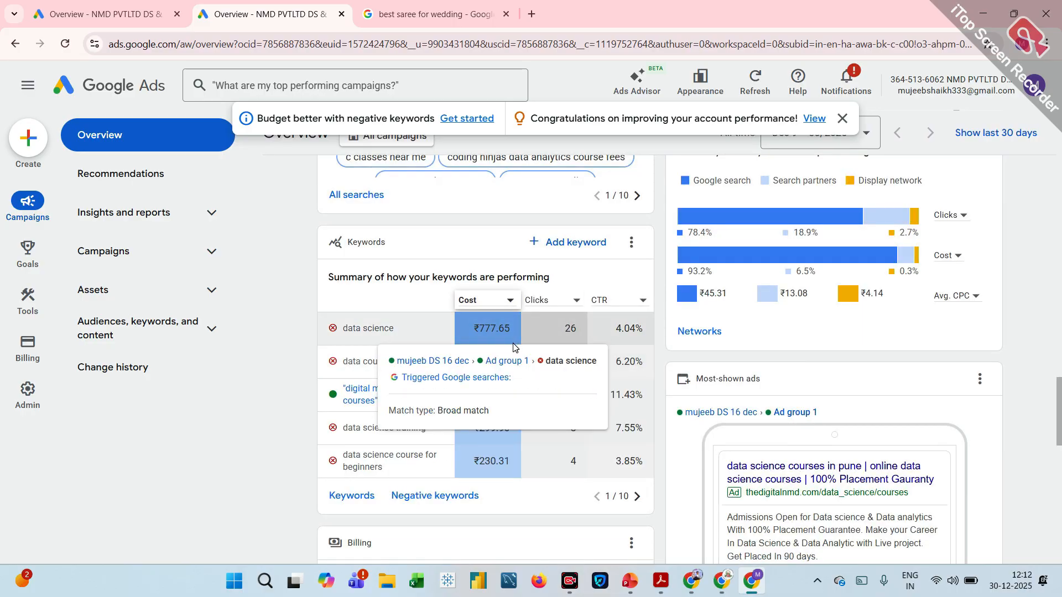
{"action": "scroll", "coordinate": [513, 347], "scroll_direction": "up", "scroll_amount": 15}
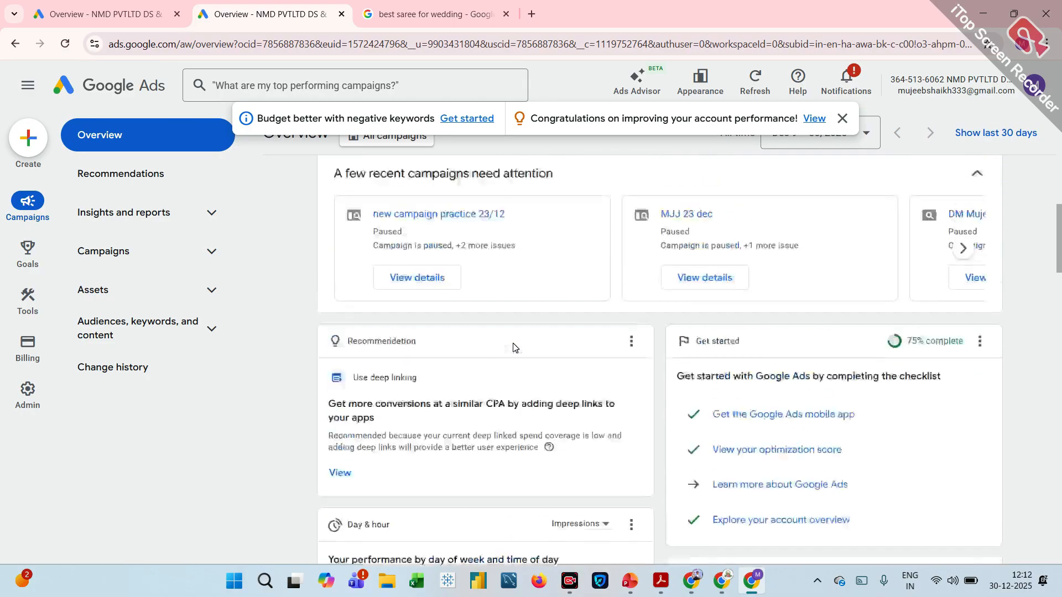
{"action": "scroll", "coordinate": [515, 347], "scroll_direction": "up", "scroll_amount": 3}
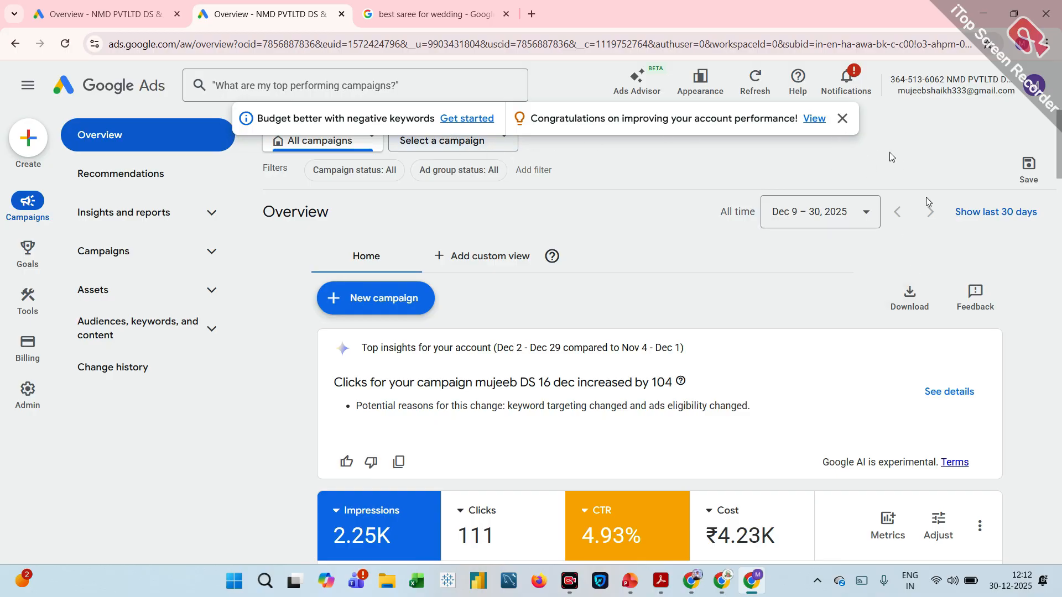
Open the account's recommendations from the performance improvement notification and review the suggestion cards for all campaigns.
{"action": "left_click", "coordinate": [814, 119]}
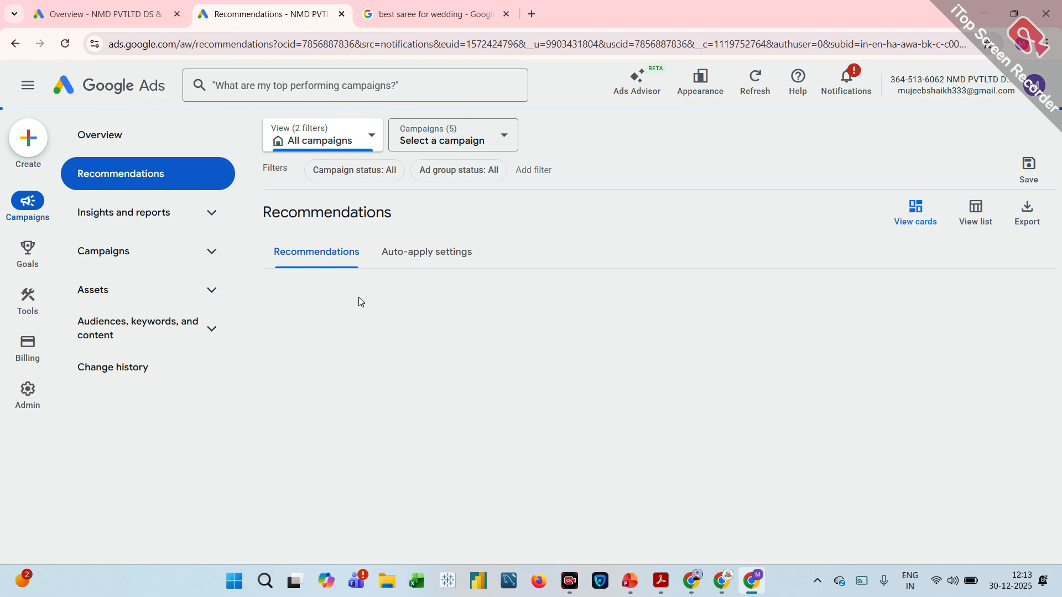
{"action": "scroll", "coordinate": [359, 297], "scroll_direction": "down", "scroll_amount": 3}
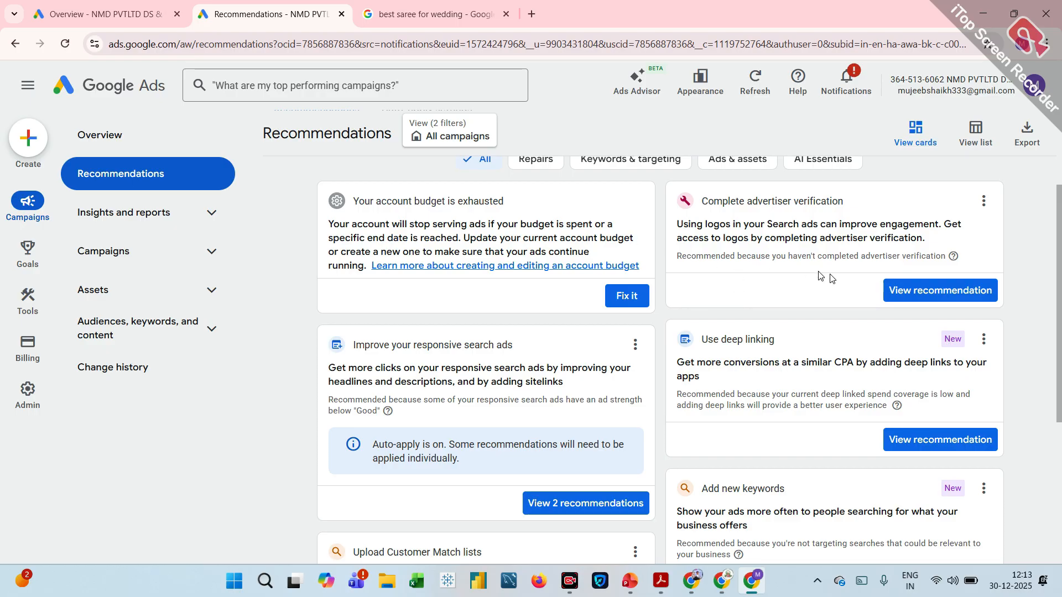
{"action": "scroll", "coordinate": [856, 290], "scroll_direction": "down", "scroll_amount": 2}
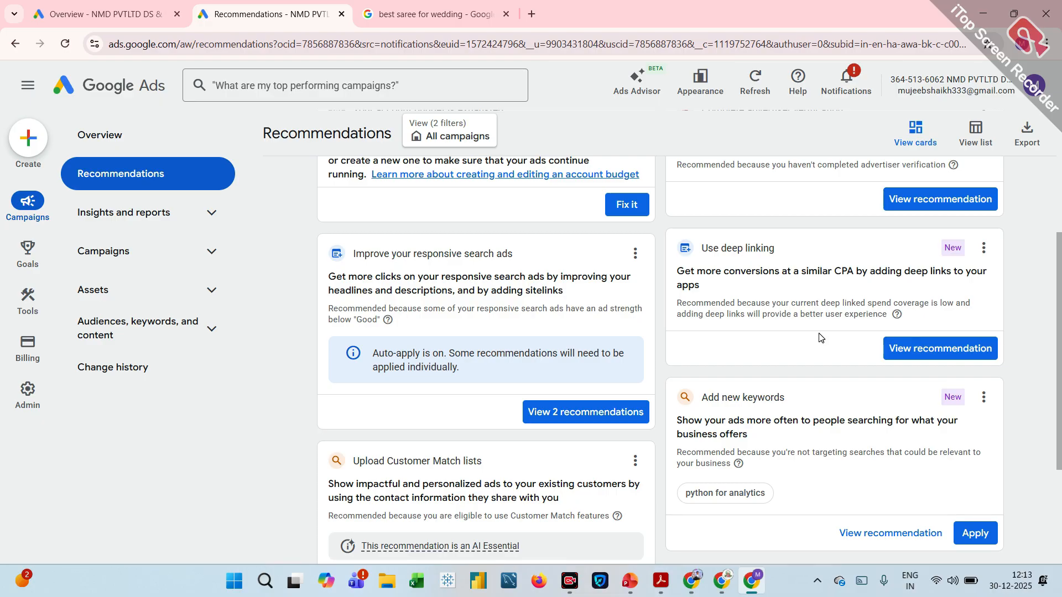
{"action": "scroll", "coordinate": [815, 330], "scroll_direction": "down", "scroll_amount": 3}
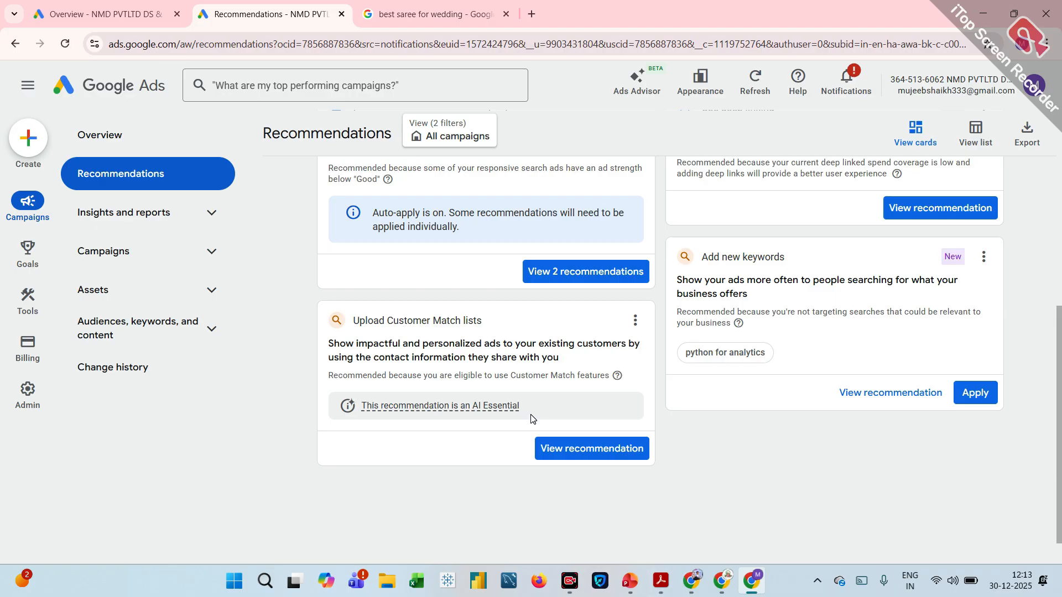
{"action": "scroll", "coordinate": [531, 419], "scroll_direction": "up", "scroll_amount": 7}
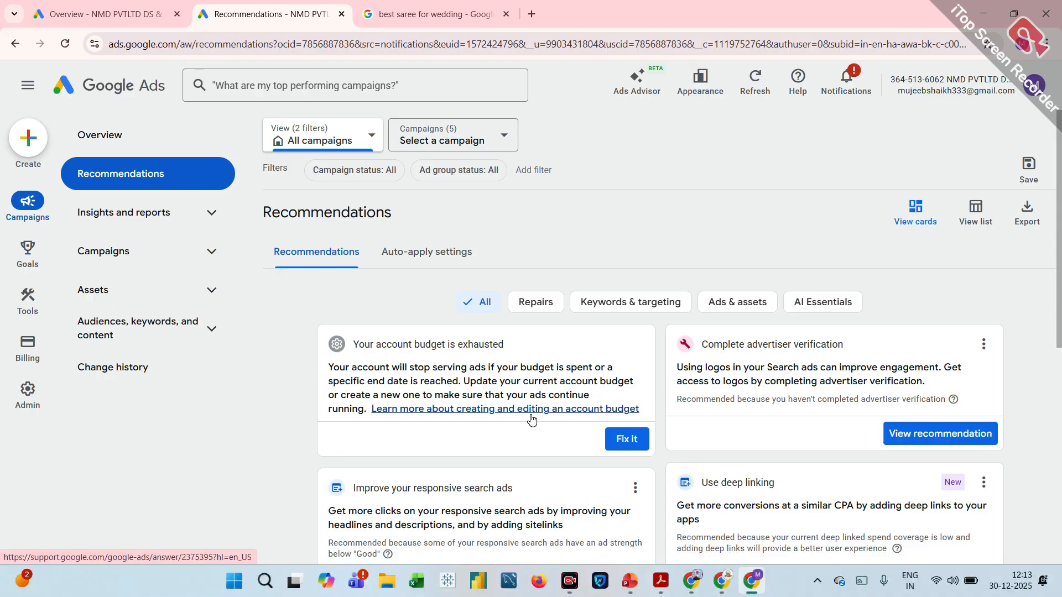
Narrow the recommendations to Ad group 1 of the enabled DS 16 dec campaign and review its suggestion cards.
{"action": "left_click", "coordinate": [481, 153]}
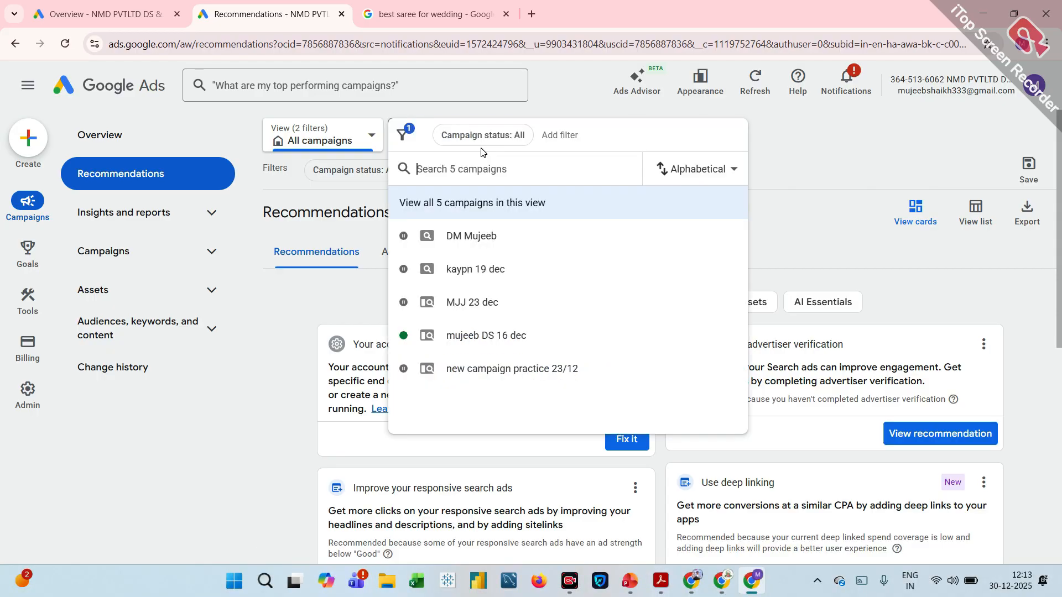
{"action": "left_click", "coordinate": [505, 335]}
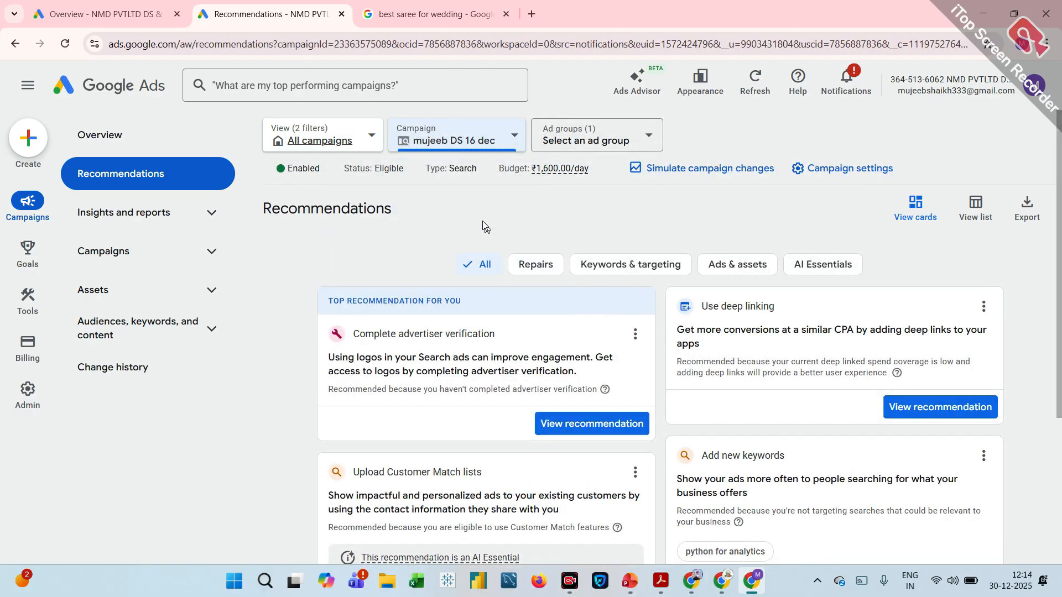
{"action": "left_click", "coordinate": [618, 143]}
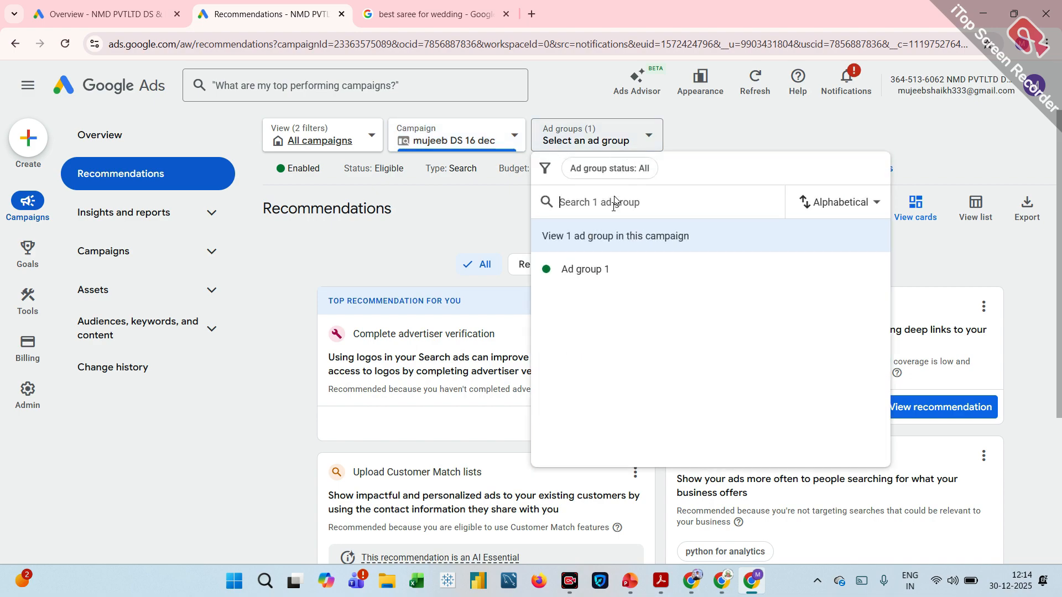
{"action": "left_click", "coordinate": [573, 270]}
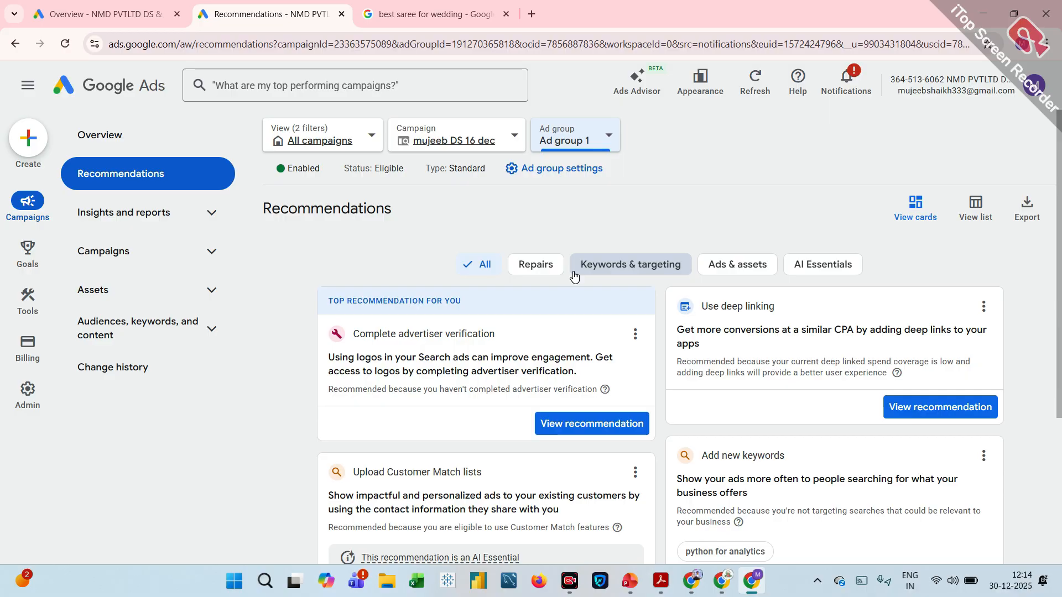
{"action": "scroll", "coordinate": [573, 275], "scroll_direction": "down", "scroll_amount": 5}
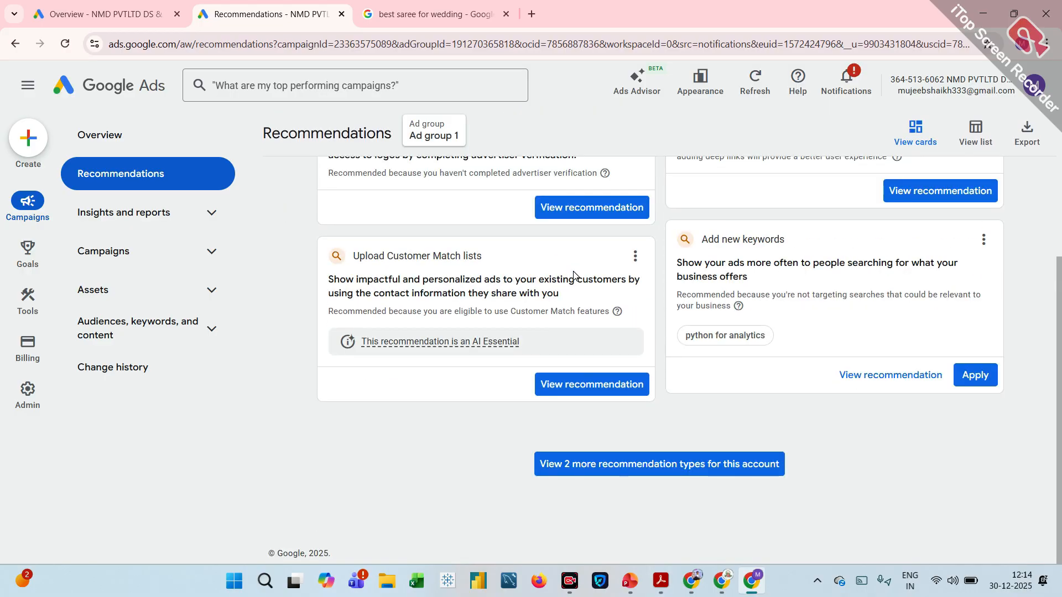
{"action": "scroll", "coordinate": [573, 275], "scroll_direction": "up", "scroll_amount": 3}
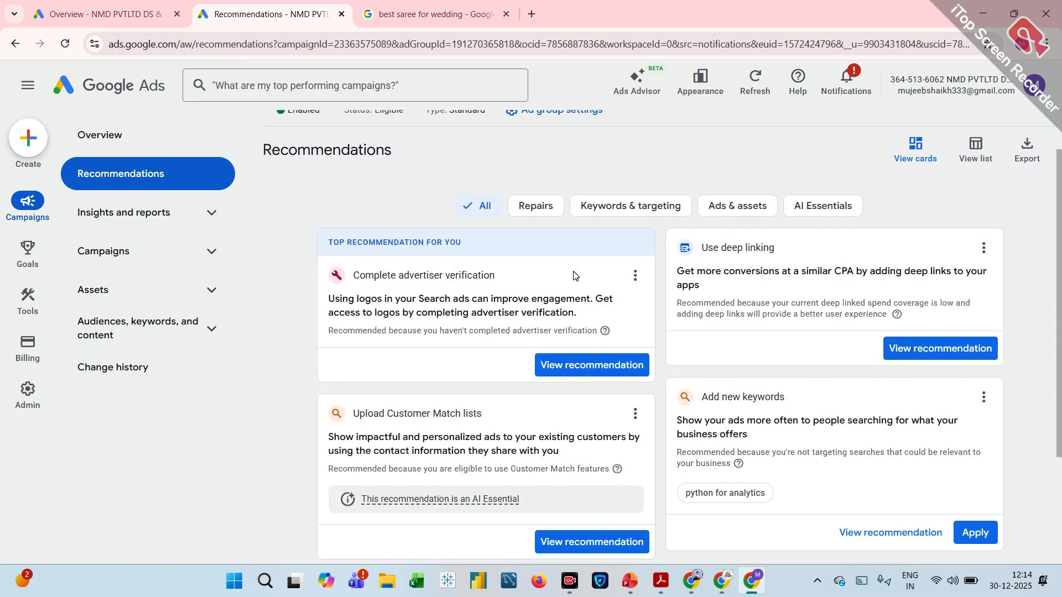
{"action": "scroll", "coordinate": [574, 275], "scroll_direction": "down", "scroll_amount": 1}
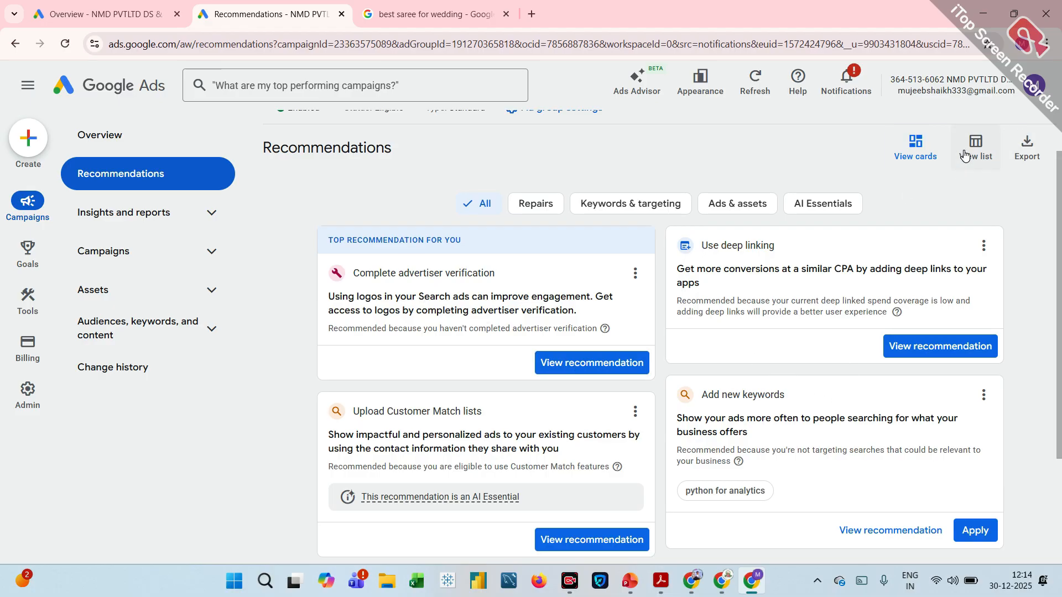
Check the Repairs recommendations, then apply the Keywords & targeting suggestion to add the keyword "python for analytics".
{"action": "left_click", "coordinate": [541, 206]}
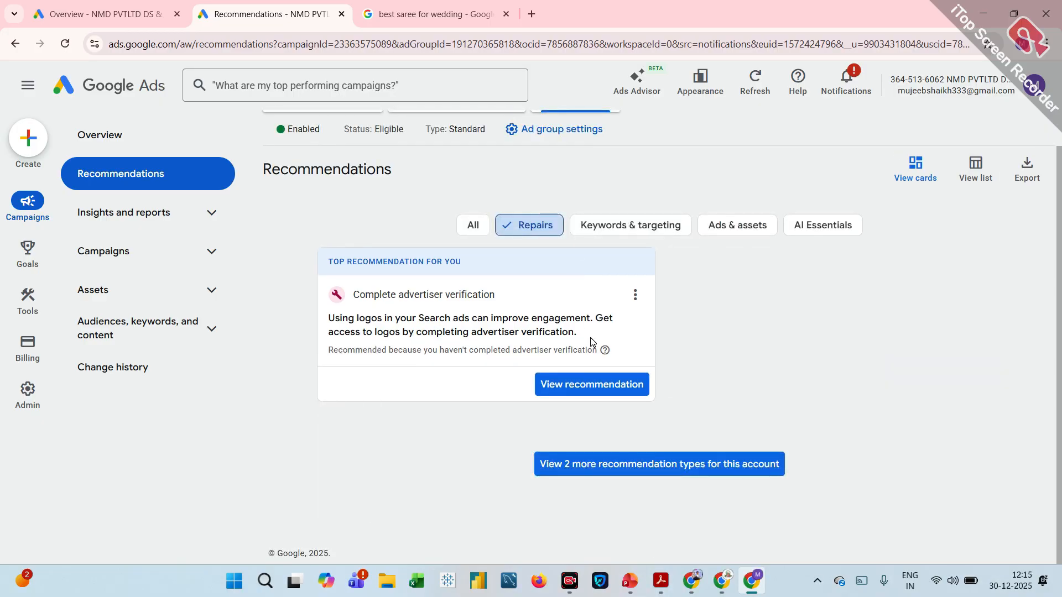
{"action": "left_click", "coordinate": [593, 238]}
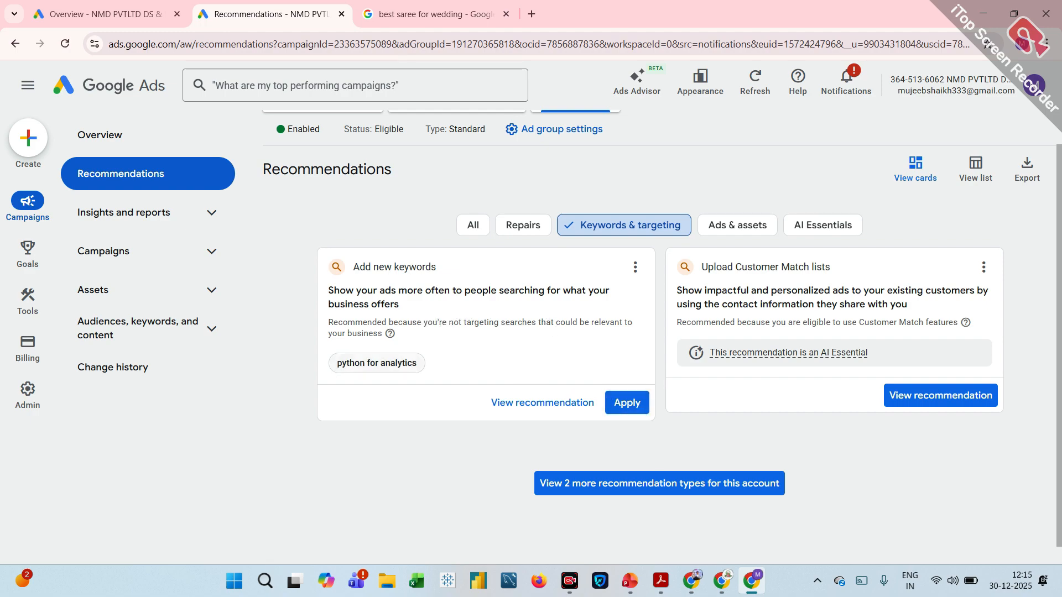
{"action": "left_click", "coordinate": [635, 404]}
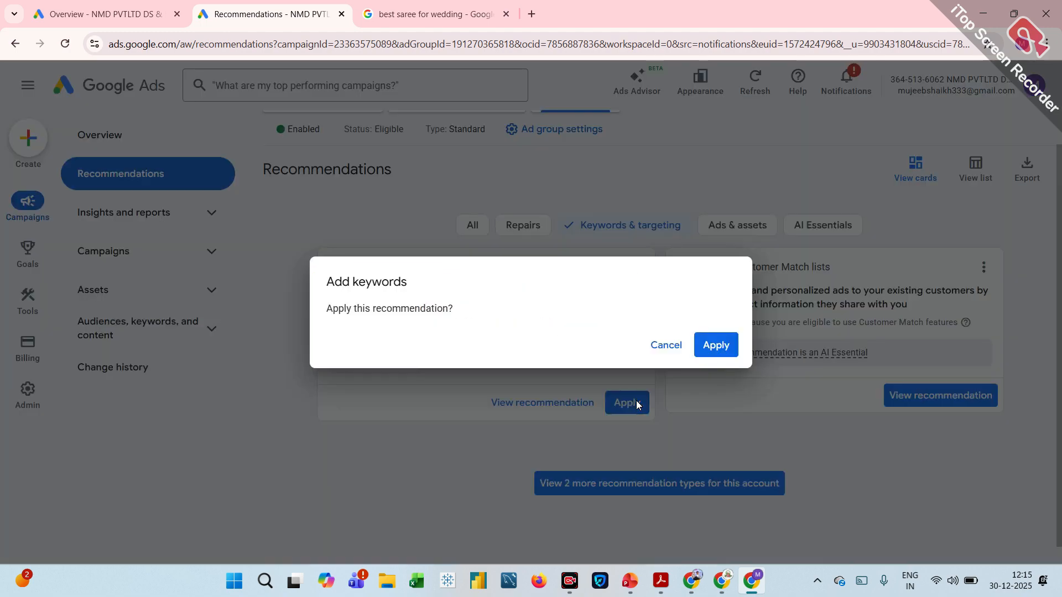
{"action": "left_click", "coordinate": [715, 345]}
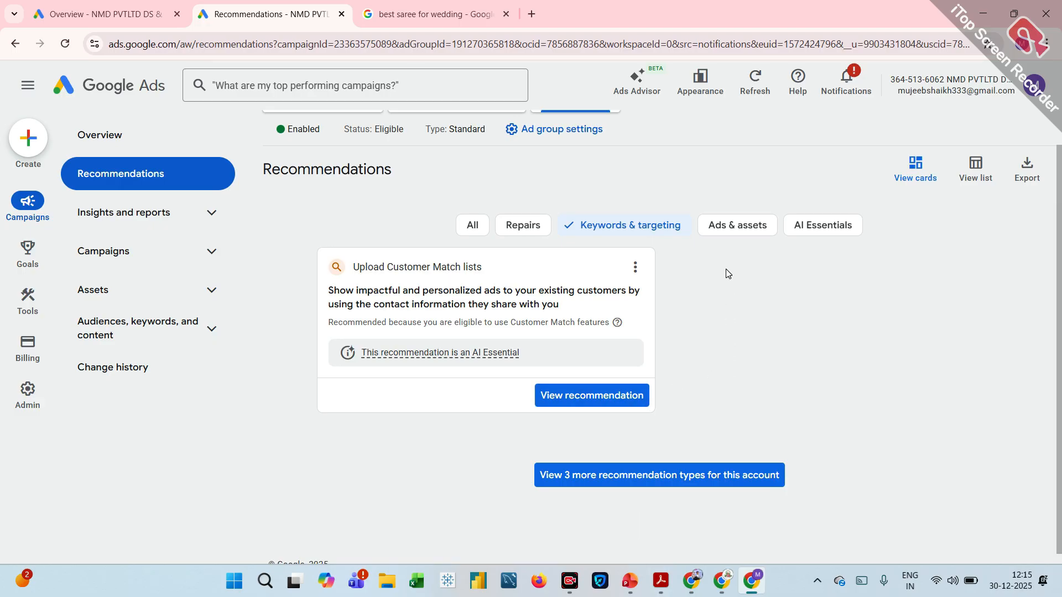
Open the deep linking suggestion among the Ads & assets recommendations, check its relevant URLs, and start its implementation.
{"action": "left_click", "coordinate": [736, 227]}
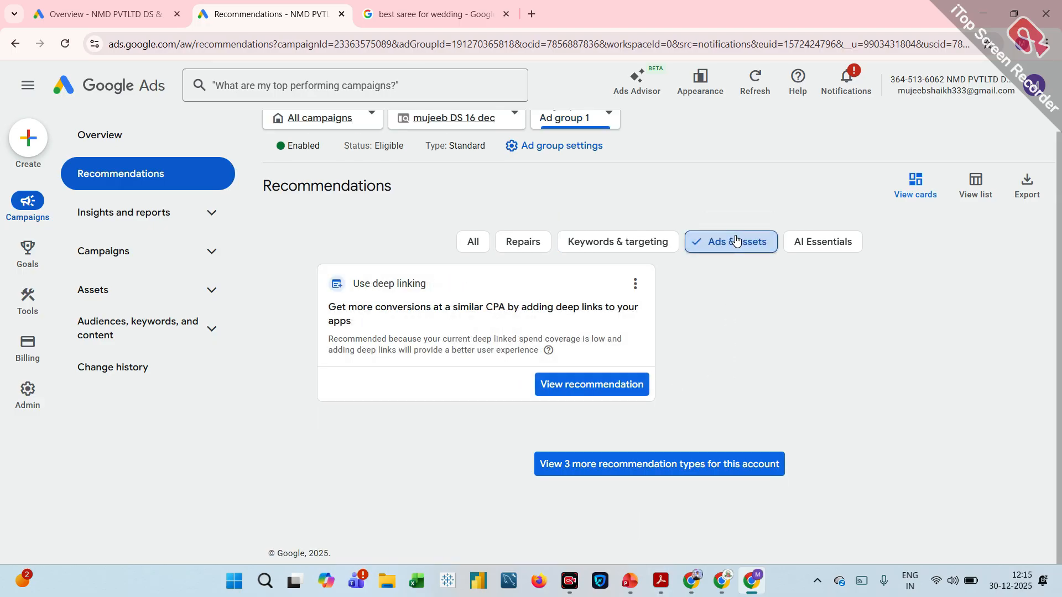
{"action": "left_click", "coordinate": [610, 385]}
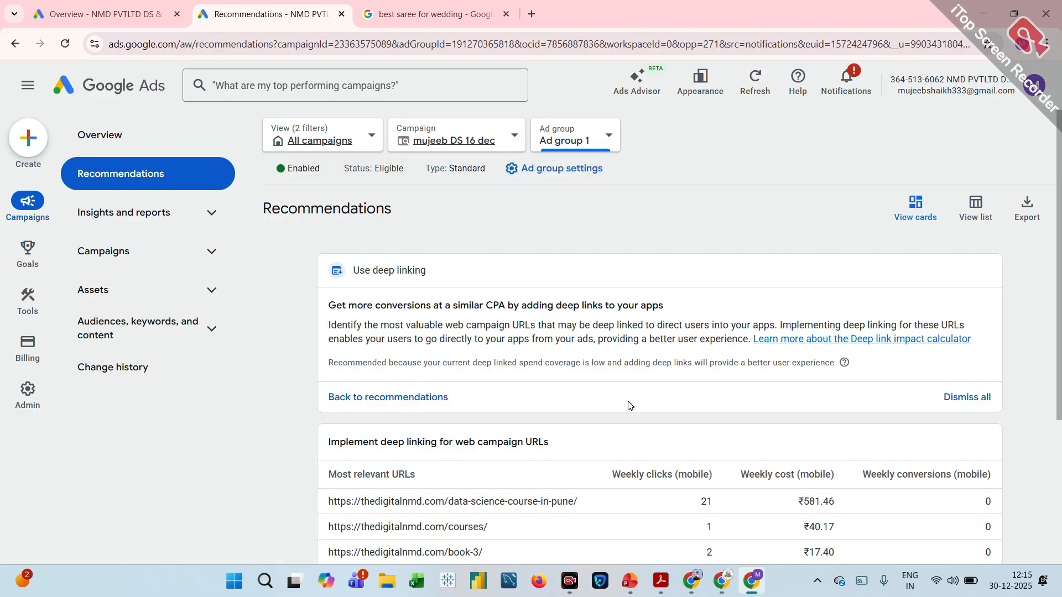
{"action": "scroll", "coordinate": [629, 401], "scroll_direction": "down", "scroll_amount": 3}
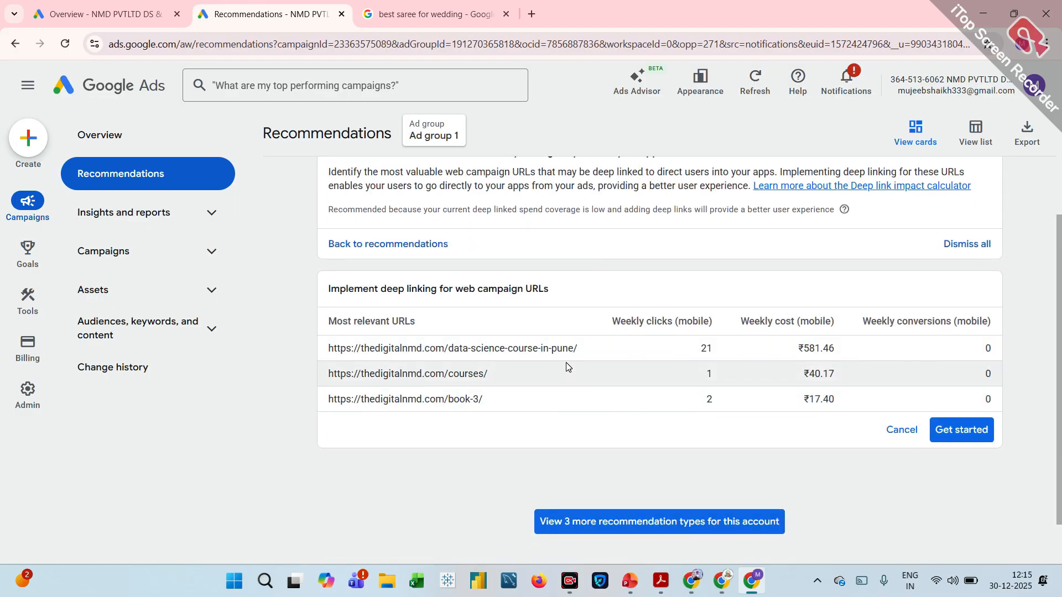
{"action": "left_click", "coordinate": [967, 439]}
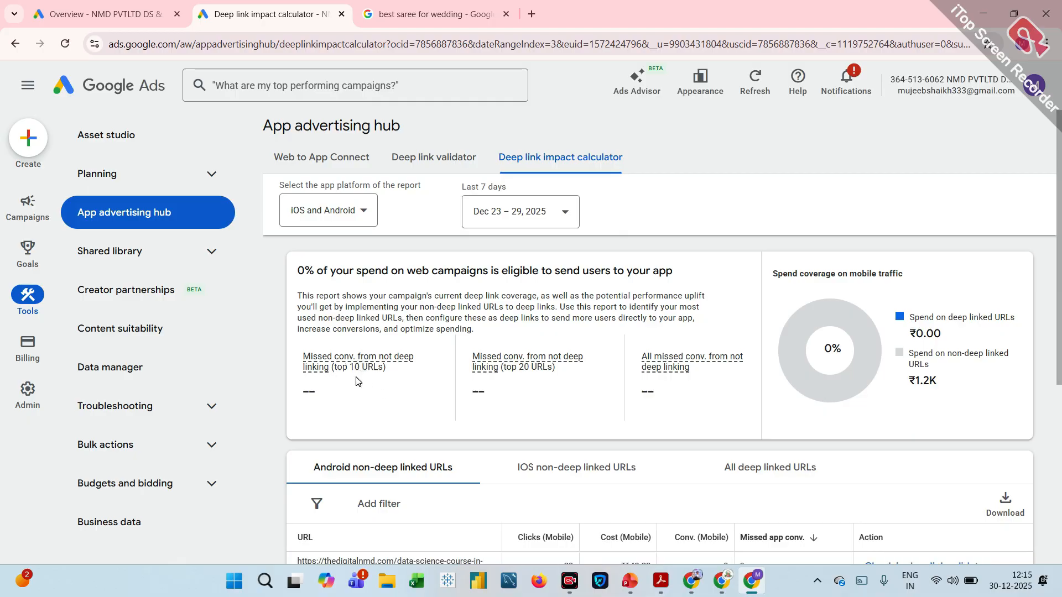
Examine the deep link impact calculator's Android non-deep linked URLs with their mobile clicks, cost and conversions.
{"action": "scroll", "coordinate": [356, 381], "scroll_direction": "down", "scroll_amount": 3}
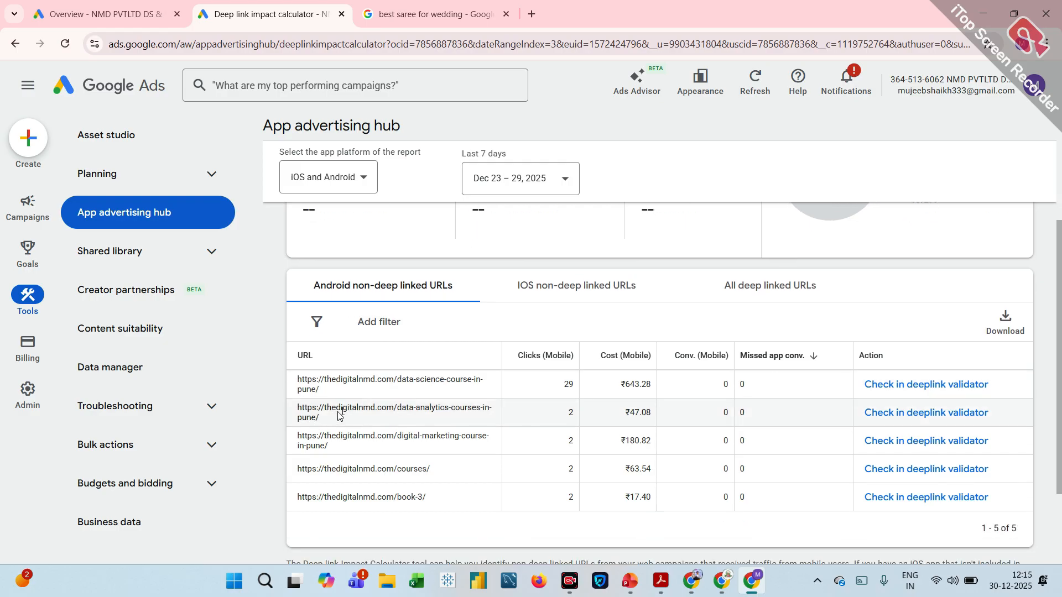
{"action": "scroll", "coordinate": [349, 414], "scroll_direction": "down", "scroll_amount": 2}
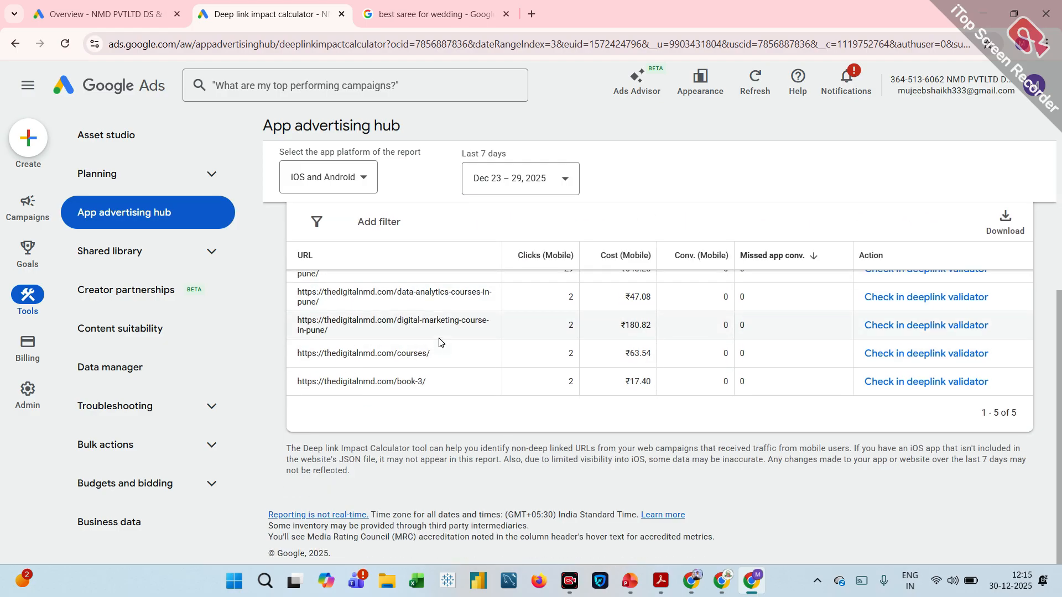
{"action": "scroll", "coordinate": [440, 342], "scroll_direction": "up", "scroll_amount": 1}
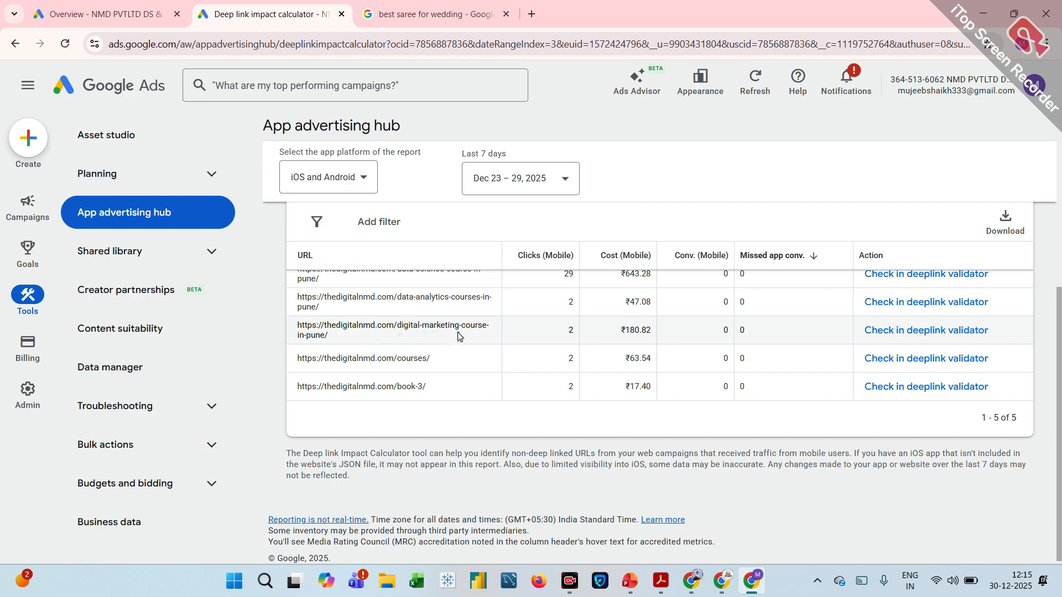
{"action": "scroll", "coordinate": [465, 314], "scroll_direction": "up", "scroll_amount": 1}
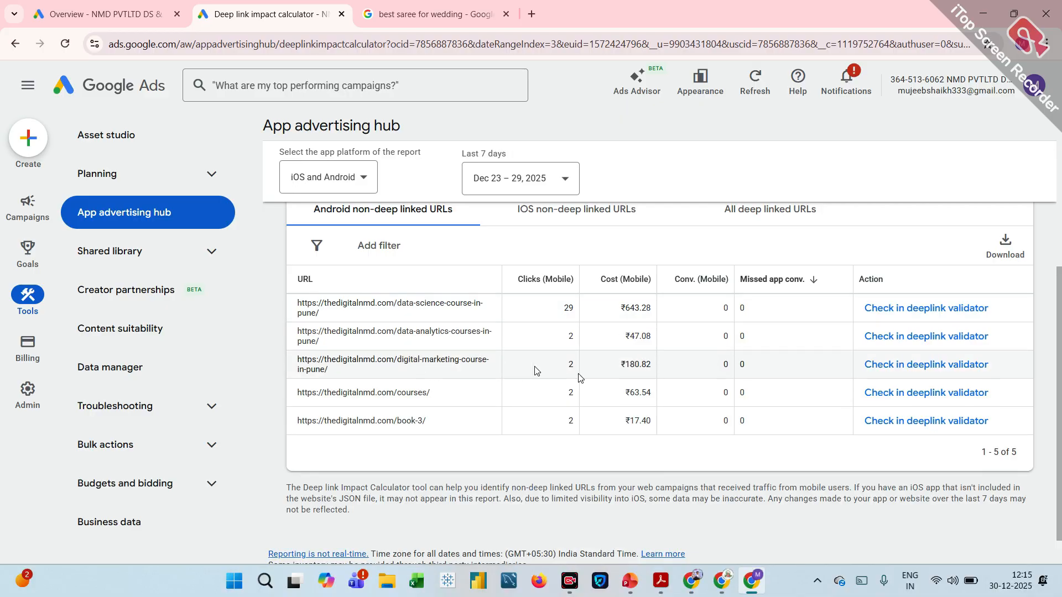
{"action": "triple_click", "coordinate": [419, 376]}
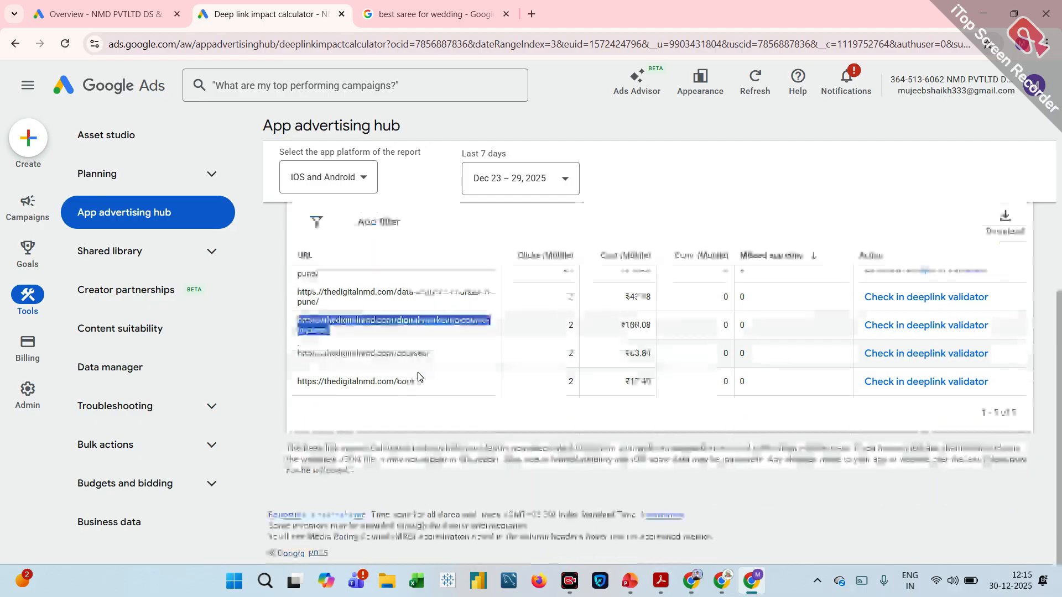
{"action": "scroll", "coordinate": [417, 372], "scroll_direction": "up", "scroll_amount": 5}
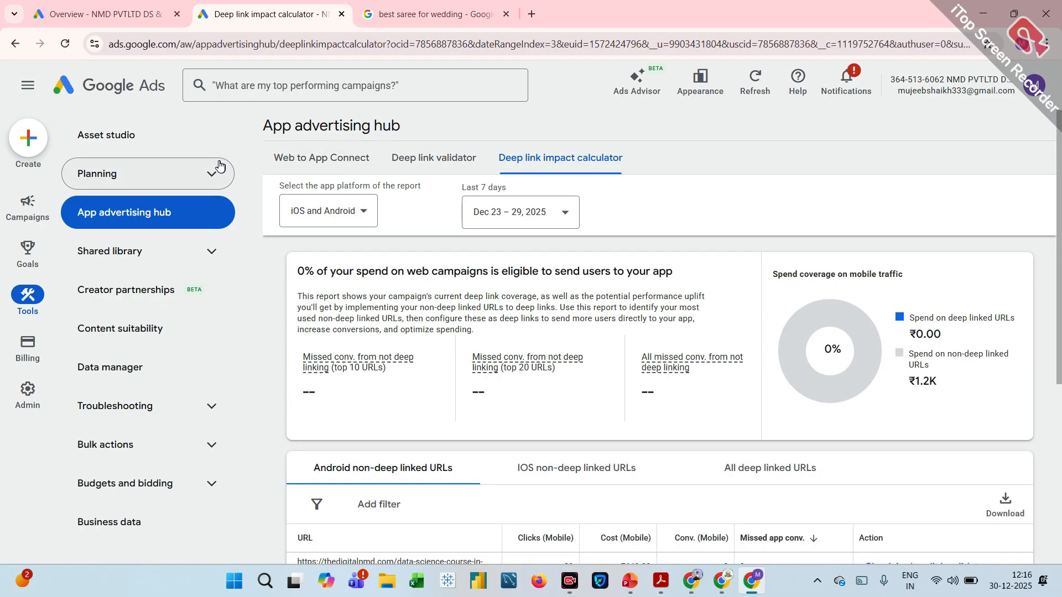
Return to the account overview and look at the display spacing options and the Ads Advisor assistant, closing both.
{"action": "left_click", "coordinate": [139, 173]}
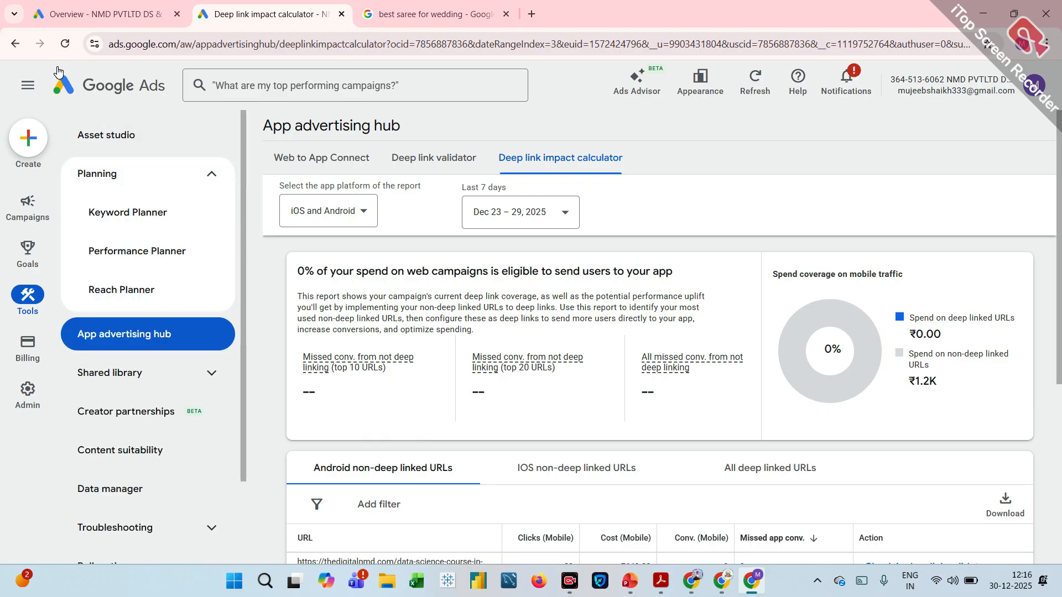
{"action": "left_click", "coordinate": [64, 95]}
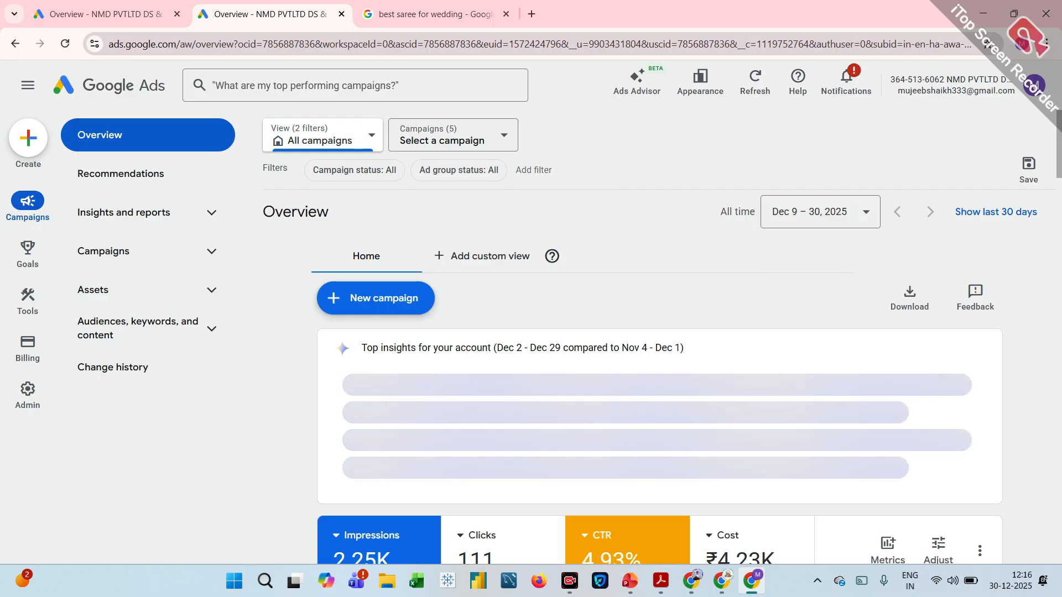
{"action": "left_click", "coordinate": [698, 95]}
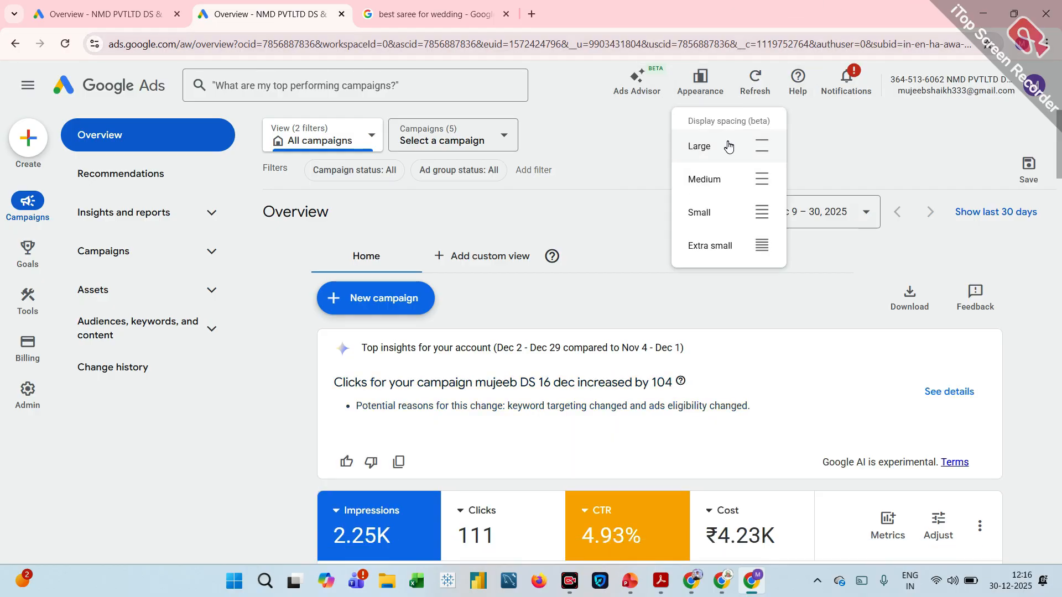
{"action": "left_click", "coordinate": [615, 153]}
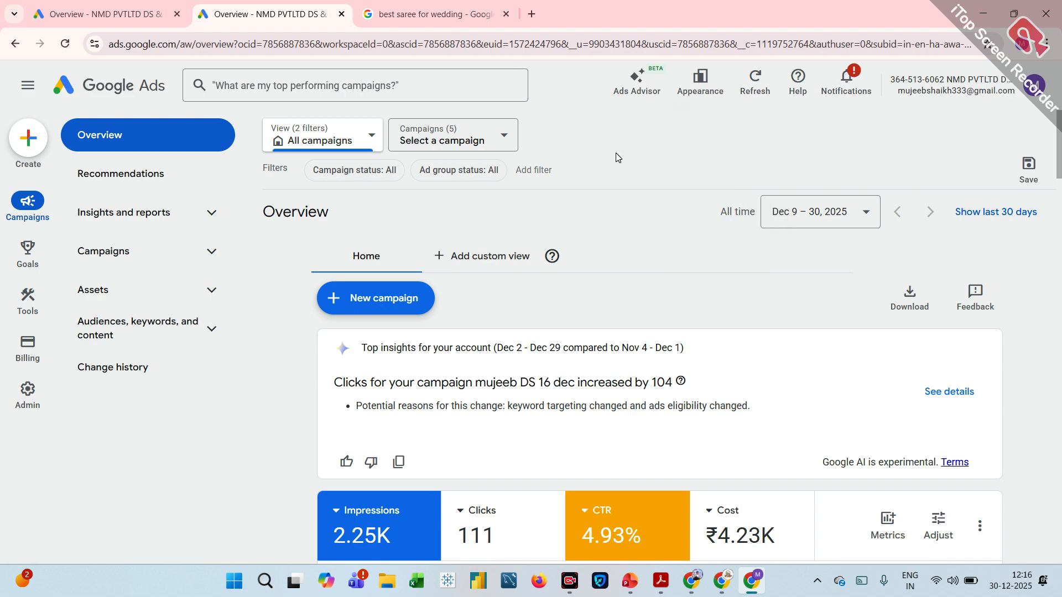
{"action": "left_click", "coordinate": [638, 99]}
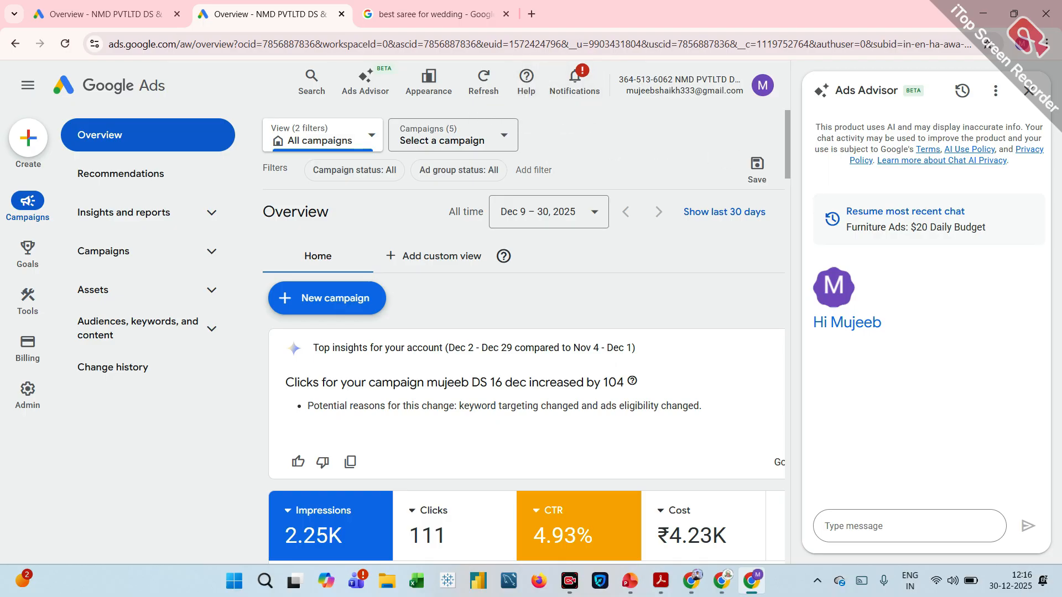
{"action": "left_click", "coordinate": [1029, 90]}
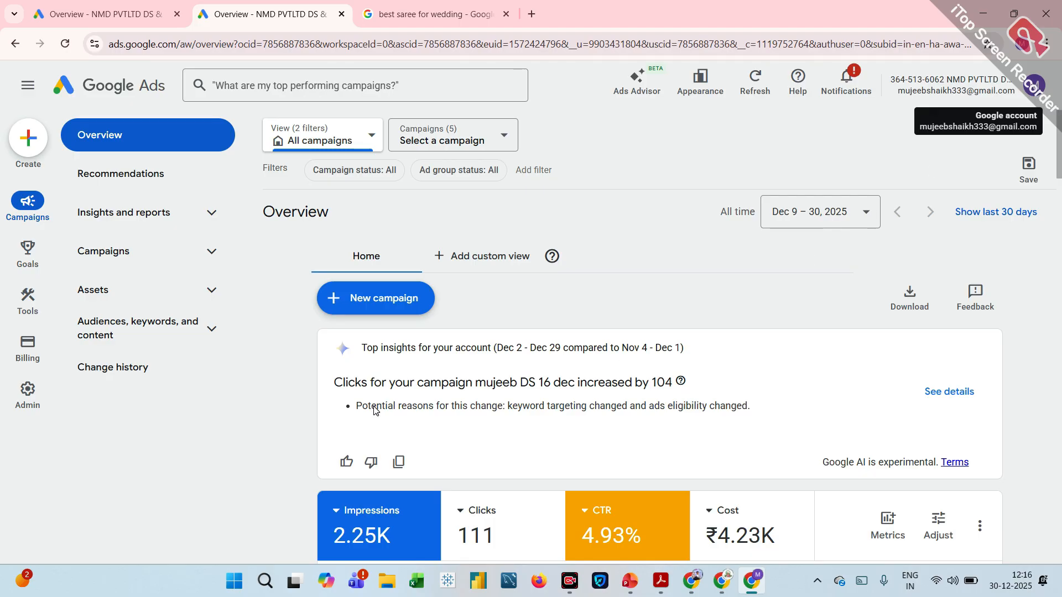
Open the account settings, expand the account status, and review the remaining settings down to Customer Match.
{"action": "left_click", "coordinate": [32, 396]}
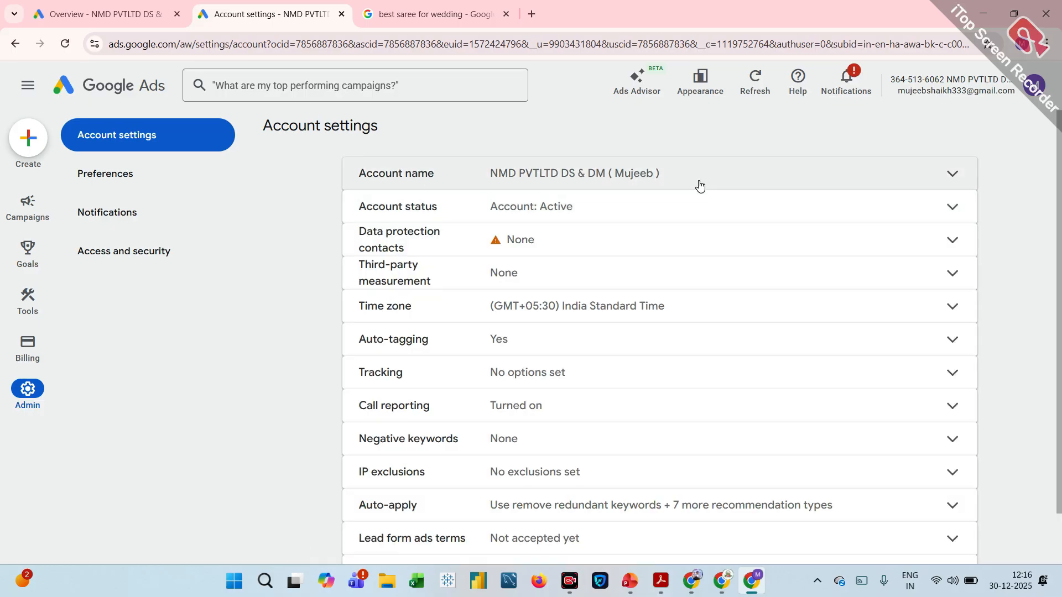
{"action": "left_click", "coordinate": [864, 209]}
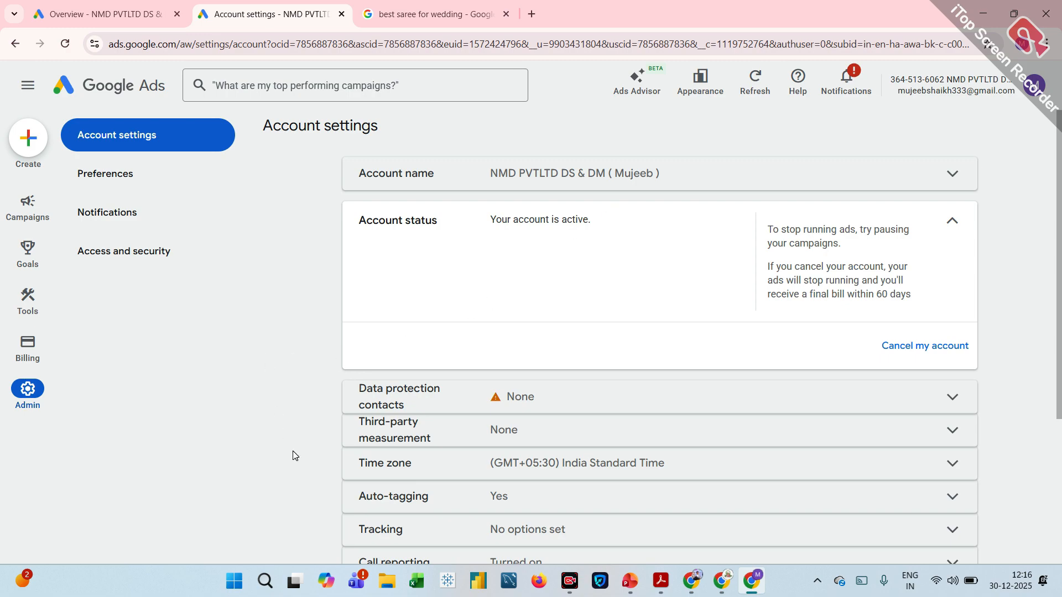
{"action": "scroll", "coordinate": [273, 434], "scroll_direction": "down", "scroll_amount": 3}
{"action": "scroll", "coordinate": [273, 434], "scroll_direction": "up", "scroll_amount": 3}
{"action": "scroll", "coordinate": [271, 434], "scroll_direction": "down", "scroll_amount": 3}
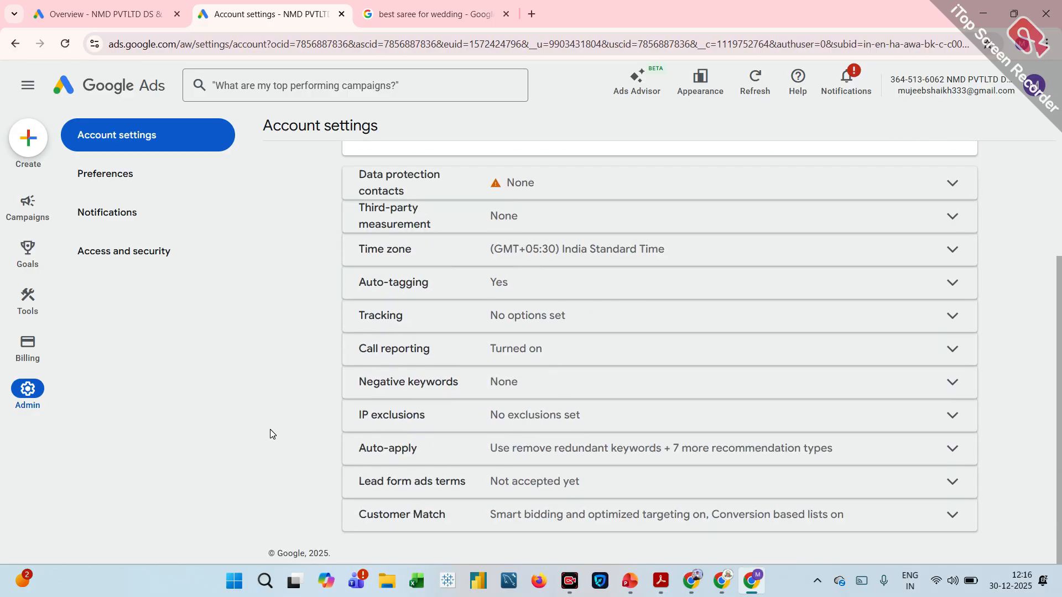
Expand the account's Auto-apply setting, list all its enabled recommendation types, and go to the auto-apply settings.
{"action": "left_click", "coordinate": [411, 454]}
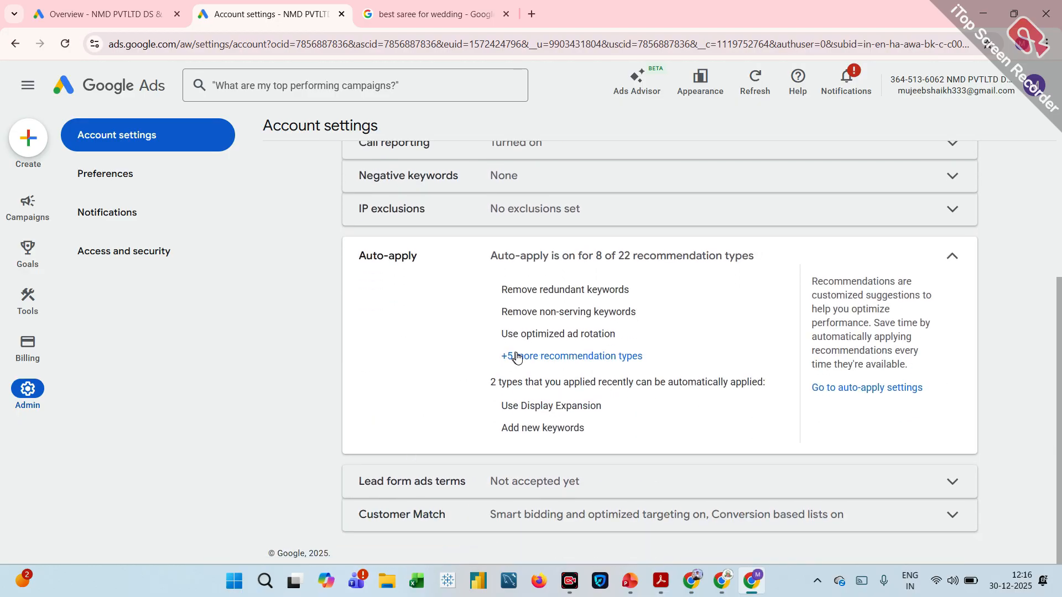
{"action": "left_click", "coordinate": [516, 357]}
{"action": "scroll", "coordinate": [659, 352], "scroll_direction": "down", "scroll_amount": 2}
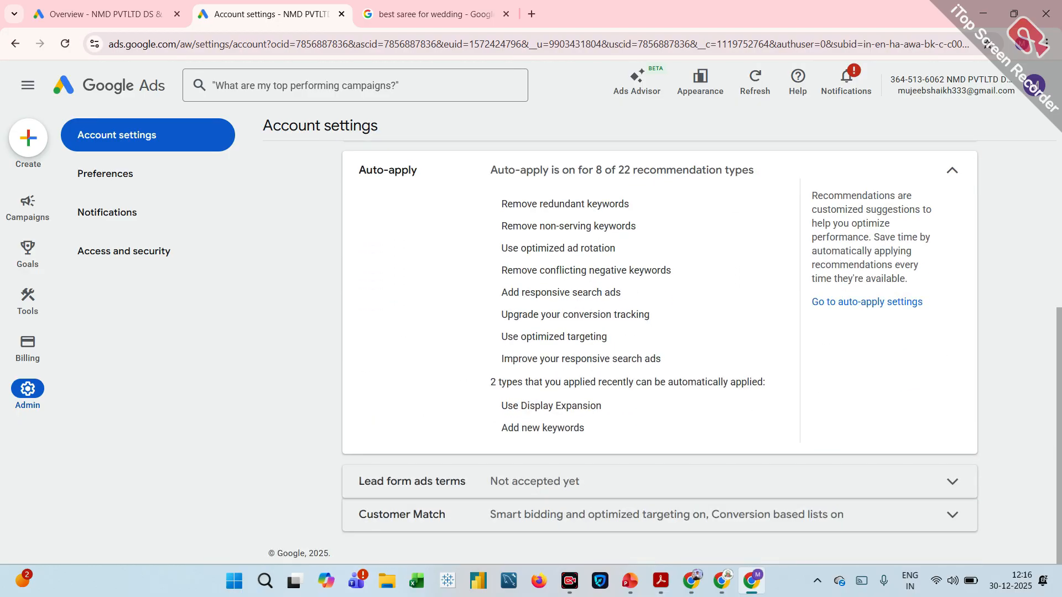
{"action": "left_click", "coordinate": [831, 304]}
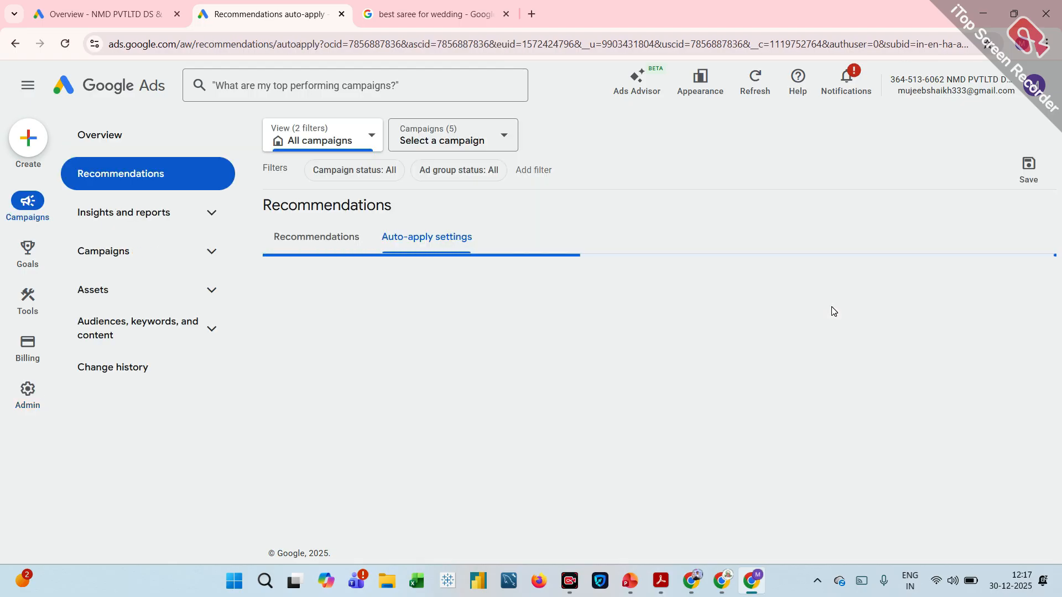
Turn off auto-apply for Remove redundant keywords, Remove non-serving keywords and Upgrade your conversion tracking under Maintain your ads.
{"action": "scroll", "coordinate": [535, 380], "scroll_direction": "down", "scroll_amount": 3}
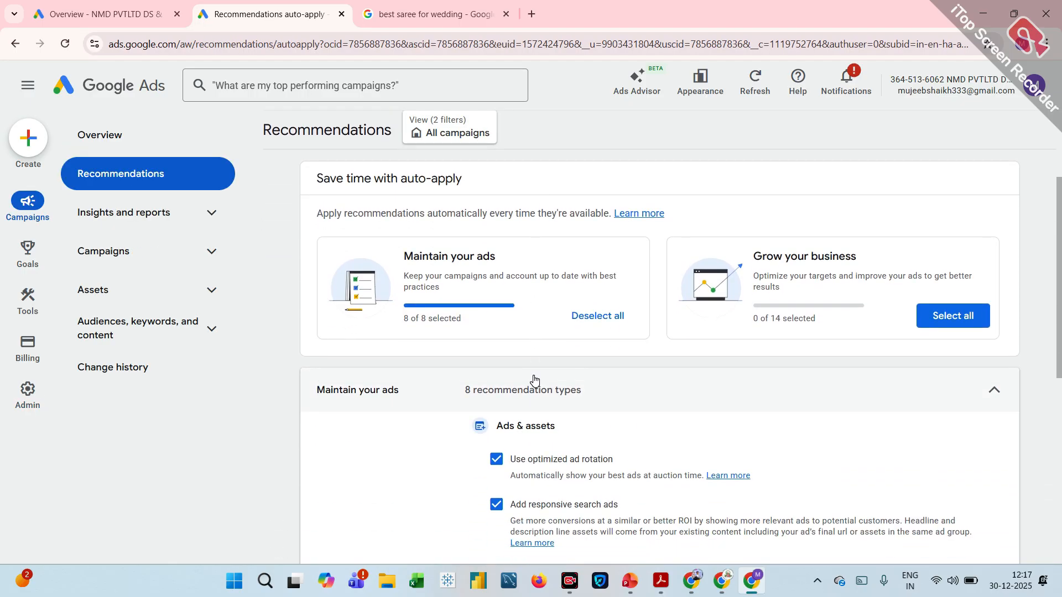
{"action": "scroll", "coordinate": [535, 381], "scroll_direction": "up", "scroll_amount": 1}
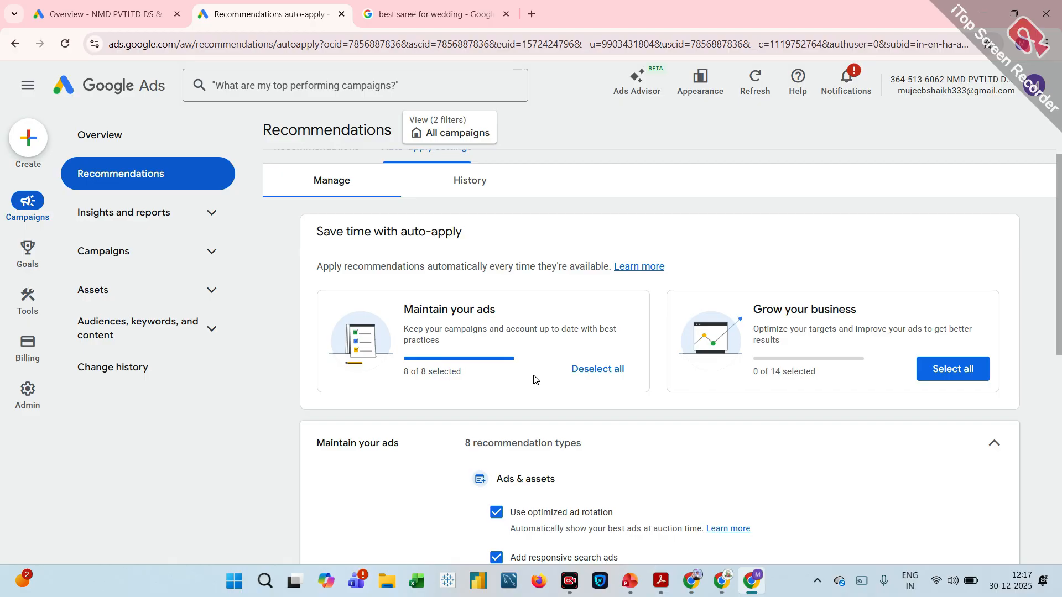
{"action": "scroll", "coordinate": [535, 380], "scroll_direction": "down", "scroll_amount": 3}
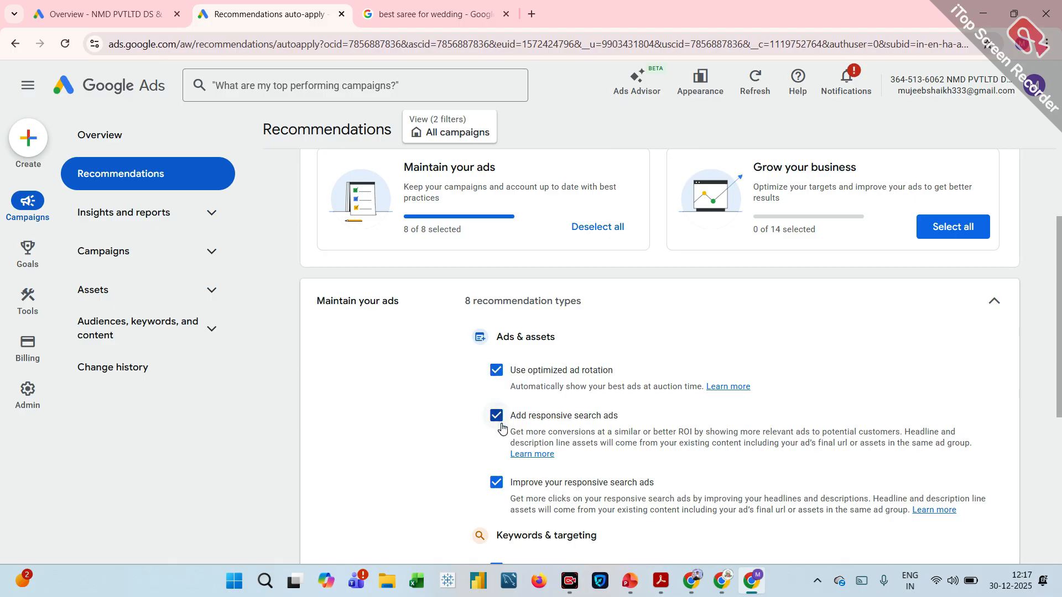
{"action": "scroll", "coordinate": [502, 428], "scroll_direction": "down", "scroll_amount": 1}
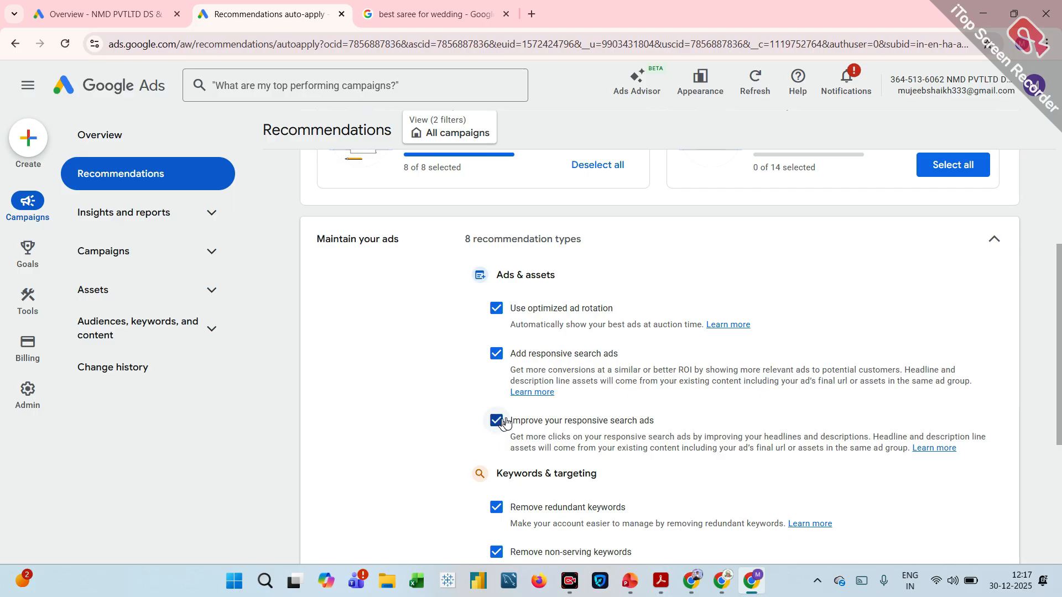
{"action": "scroll", "coordinate": [600, 427], "scroll_direction": "down", "scroll_amount": 2}
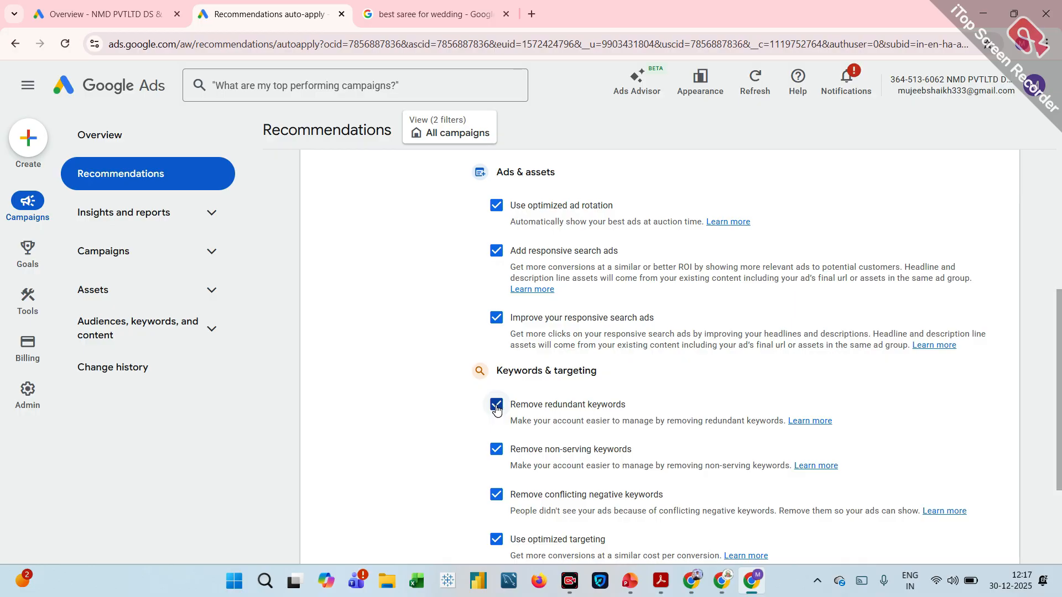
{"action": "left_click", "coordinate": [497, 406]}
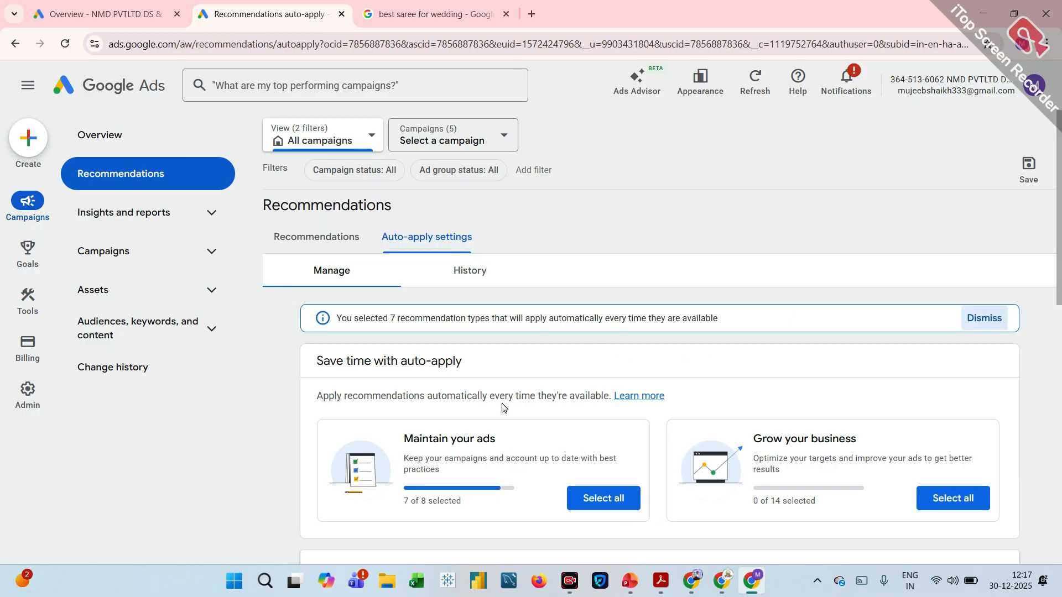
{"action": "scroll", "coordinate": [502, 407], "scroll_direction": "down", "scroll_amount": 10}
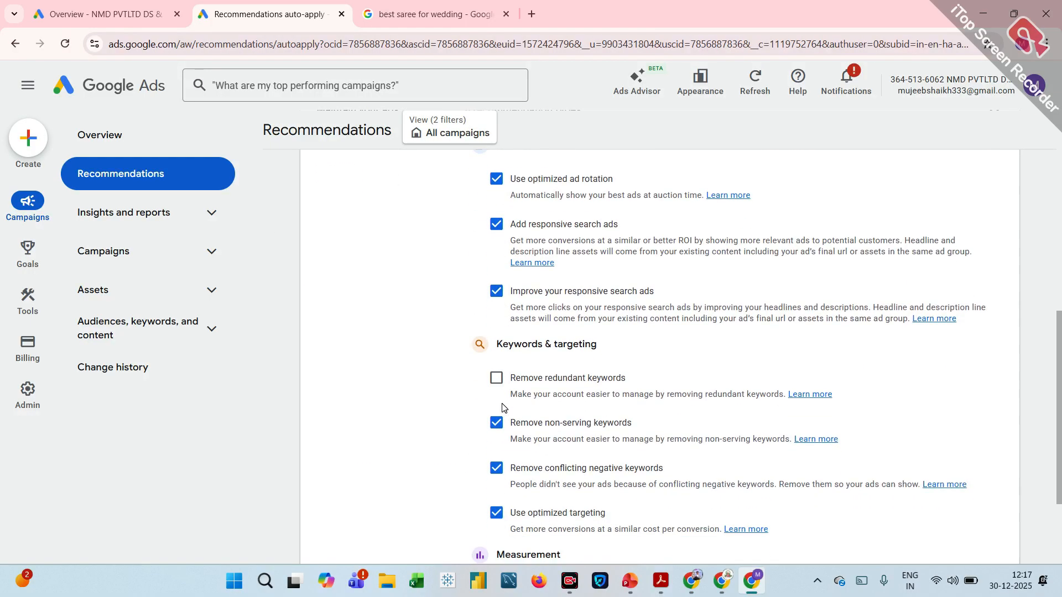
{"action": "scroll", "coordinate": [502, 408], "scroll_direction": "down", "scroll_amount": 1}
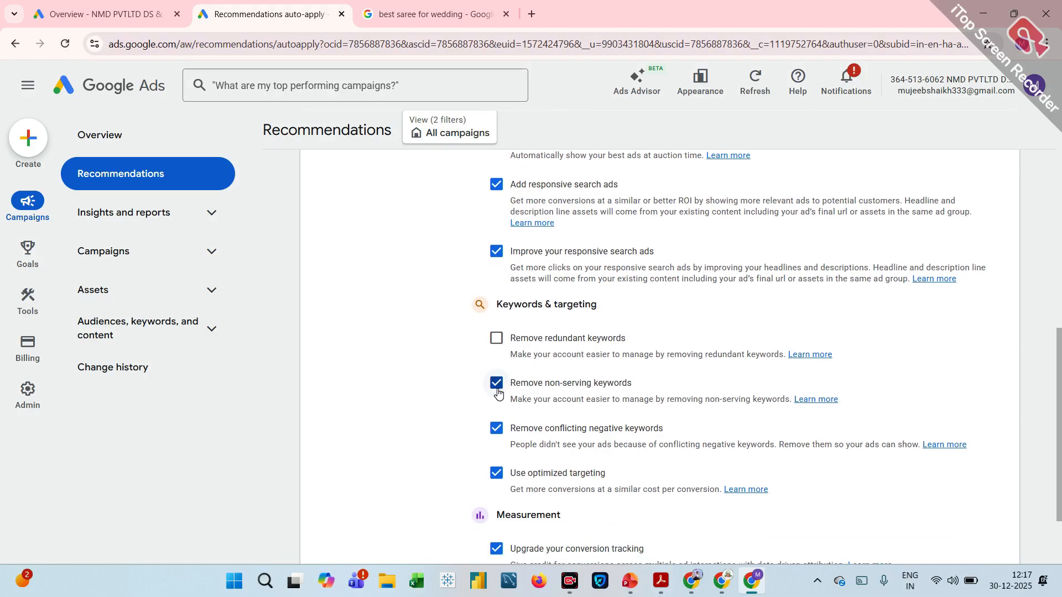
{"action": "scroll", "coordinate": [762, 326], "scroll_direction": "down", "scroll_amount": 2}
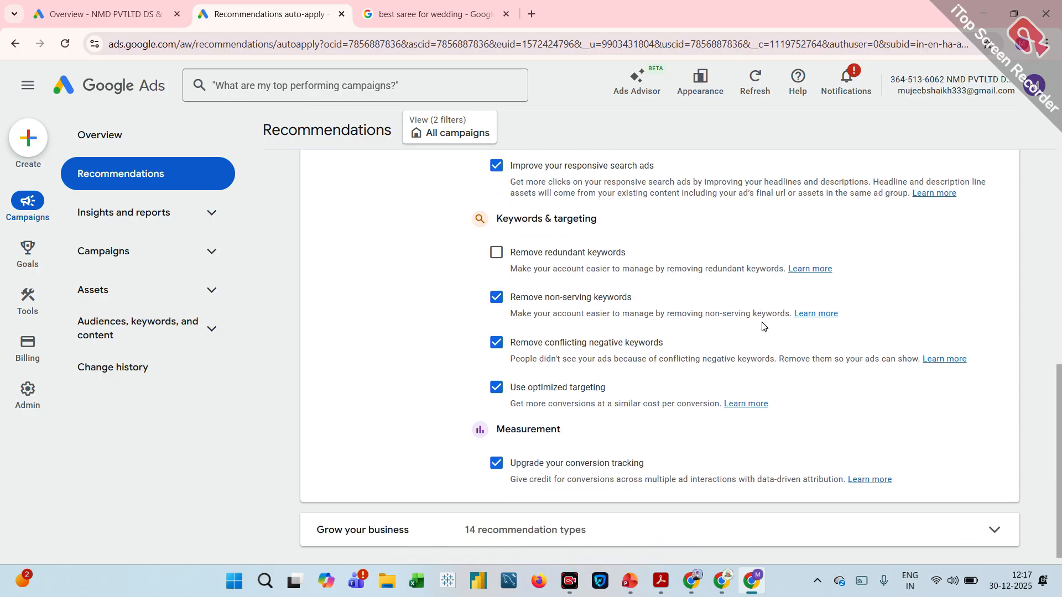
{"action": "left_click", "coordinate": [497, 298]}
{"action": "scroll", "coordinate": [502, 303], "scroll_direction": "down", "scroll_amount": 1}
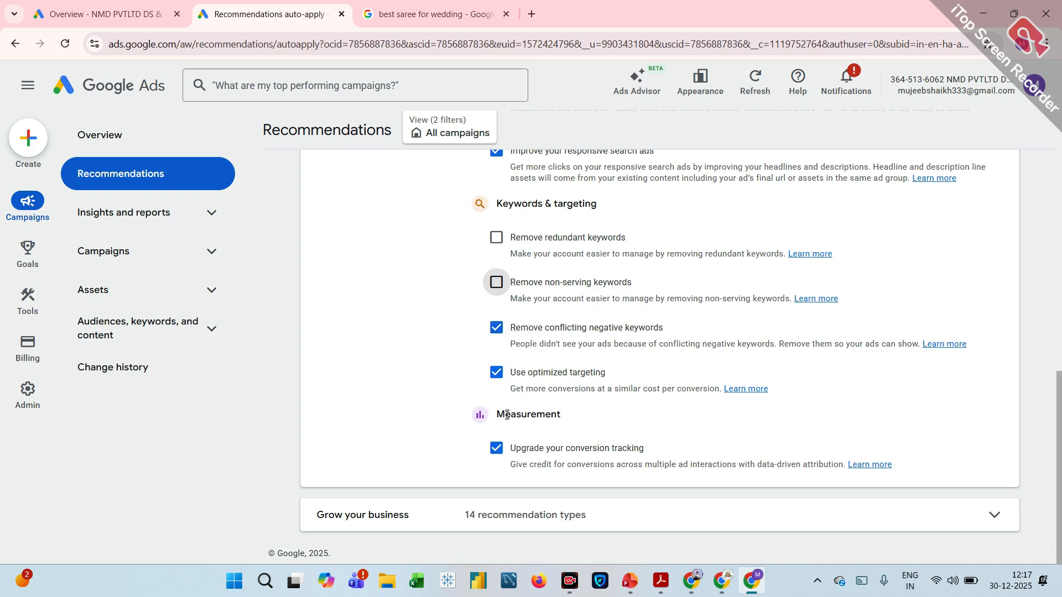
{"action": "left_click", "coordinate": [497, 449]}
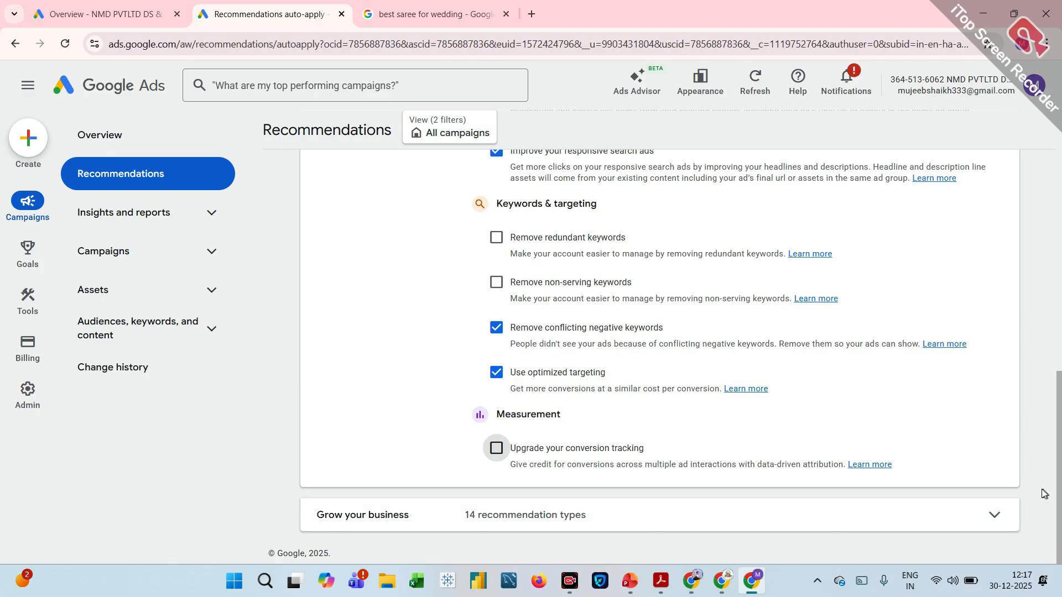
Expand the Grow your business recommendation types and turn on auto-apply for Add new keywords.
{"action": "left_click", "coordinate": [991, 515]}
{"action": "scroll", "coordinate": [991, 515], "scroll_direction": "down", "scroll_amount": 4}
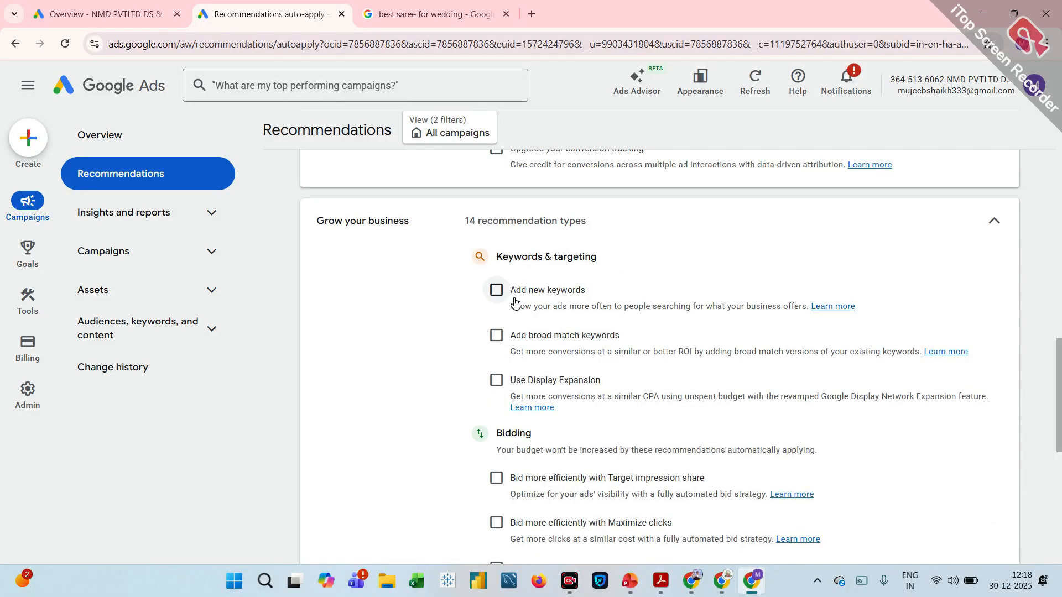
{"action": "left_click", "coordinate": [496, 290]}
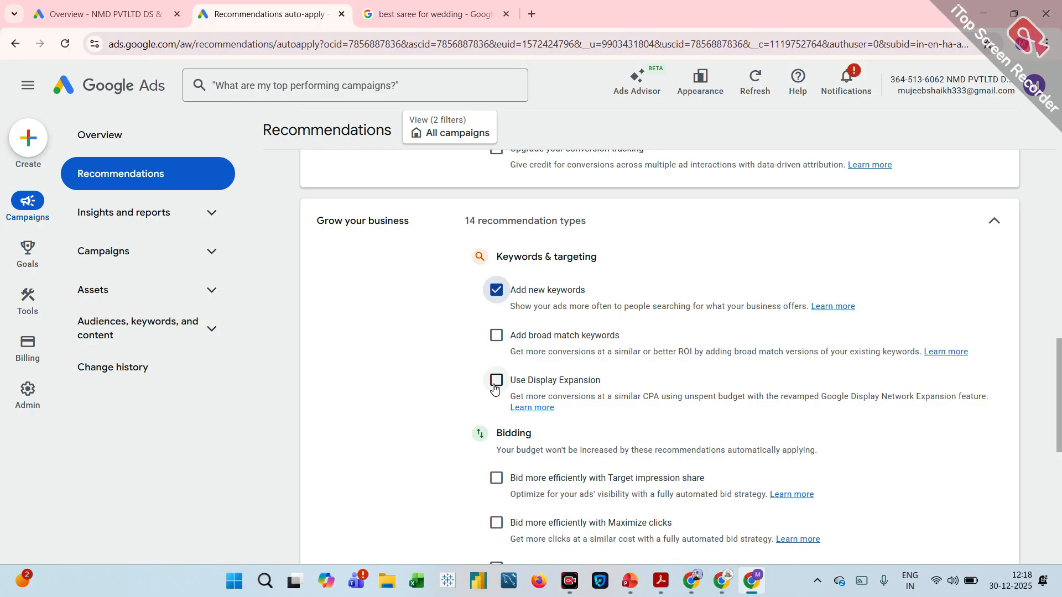
Turn on auto-apply for the Bidding recommendations Maximize conversions and Maximize conversions using a target CPA.
{"action": "scroll", "coordinate": [495, 389], "scroll_direction": "down", "scroll_amount": 2}
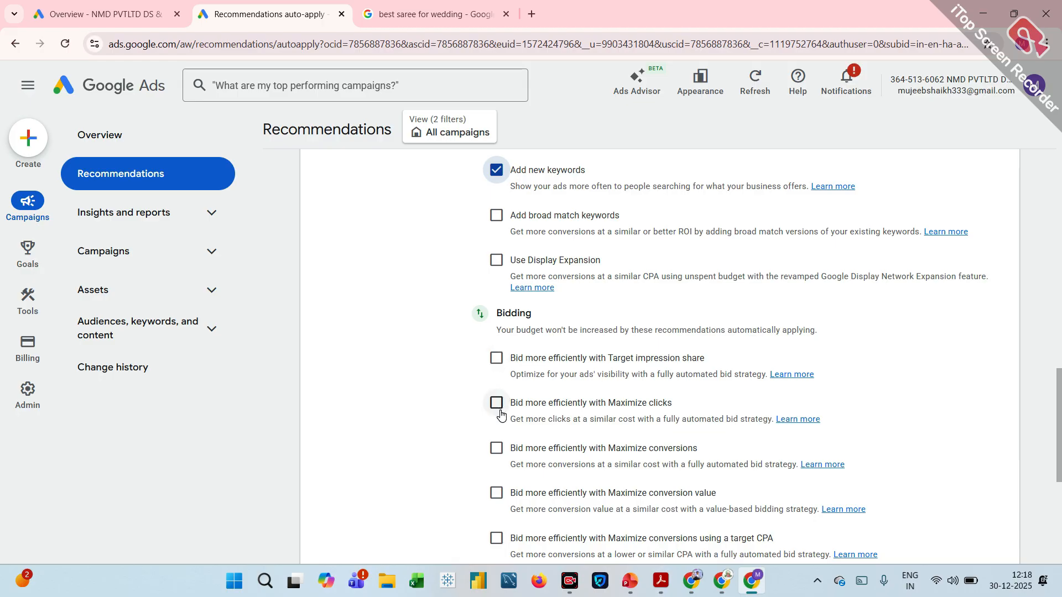
{"action": "scroll", "coordinate": [501, 413], "scroll_direction": "down", "scroll_amount": 1}
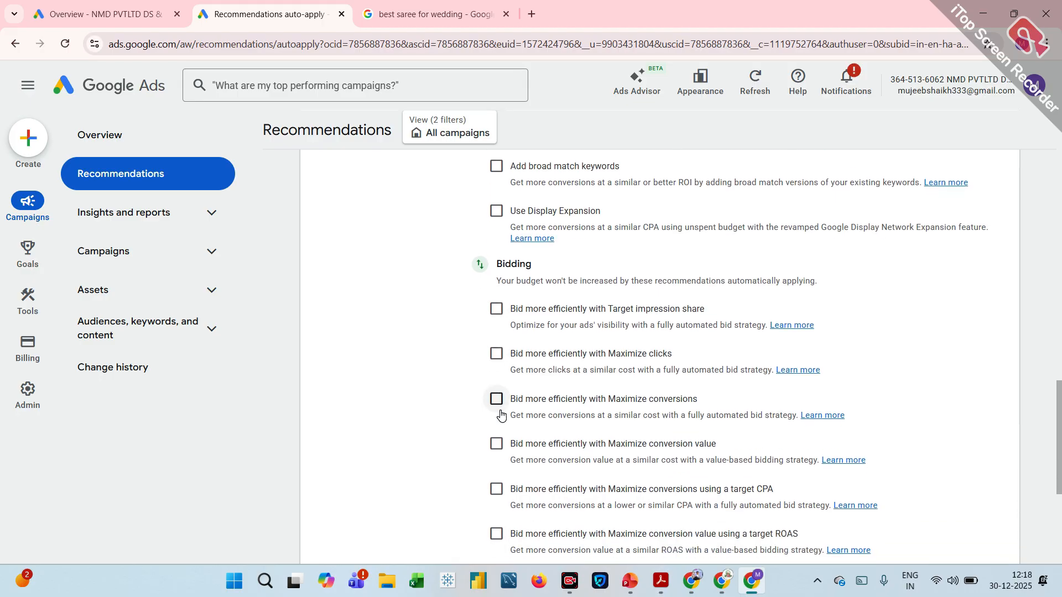
{"action": "scroll", "coordinate": [500, 414], "scroll_direction": "down", "scroll_amount": 1}
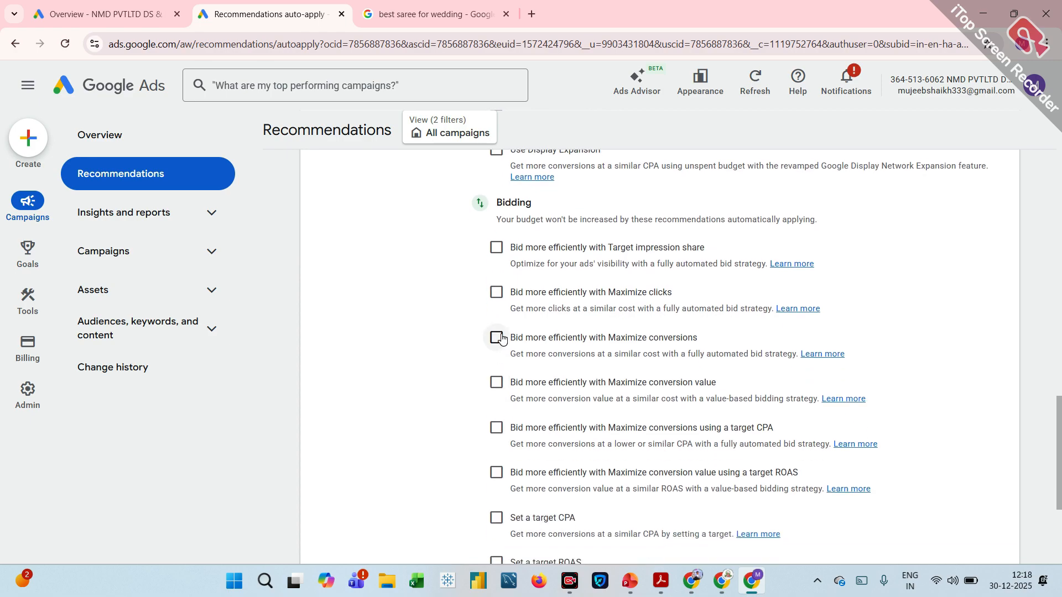
{"action": "left_click", "coordinate": [496, 338]}
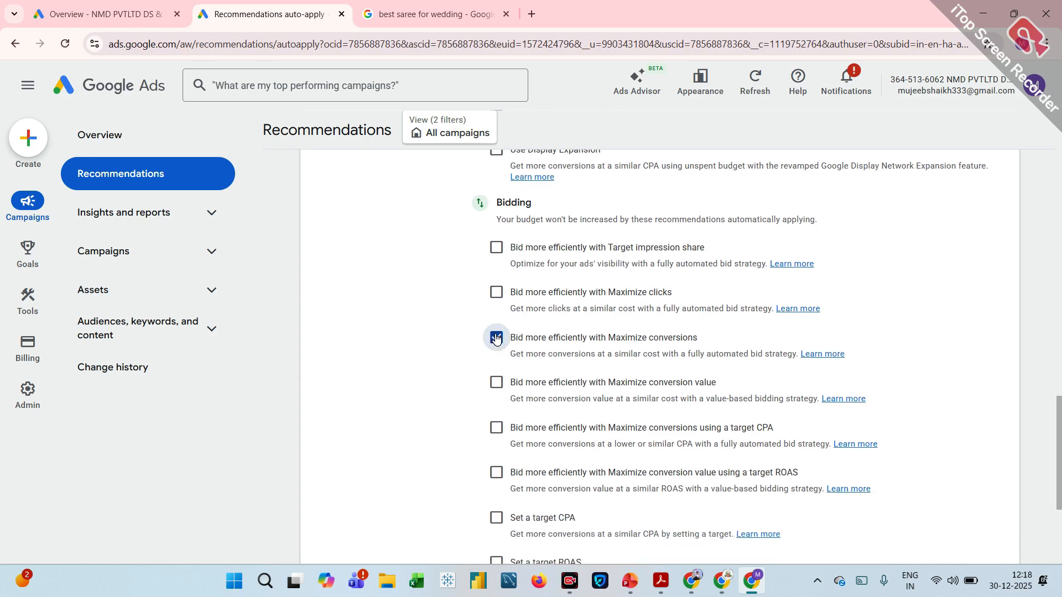
{"action": "left_click", "coordinate": [496, 428]}
Turn on auto-apply for Set a target ROAS and Add store visits as an account default goal under Bidding.
{"action": "scroll", "coordinate": [496, 434], "scroll_direction": "down", "scroll_amount": 3}
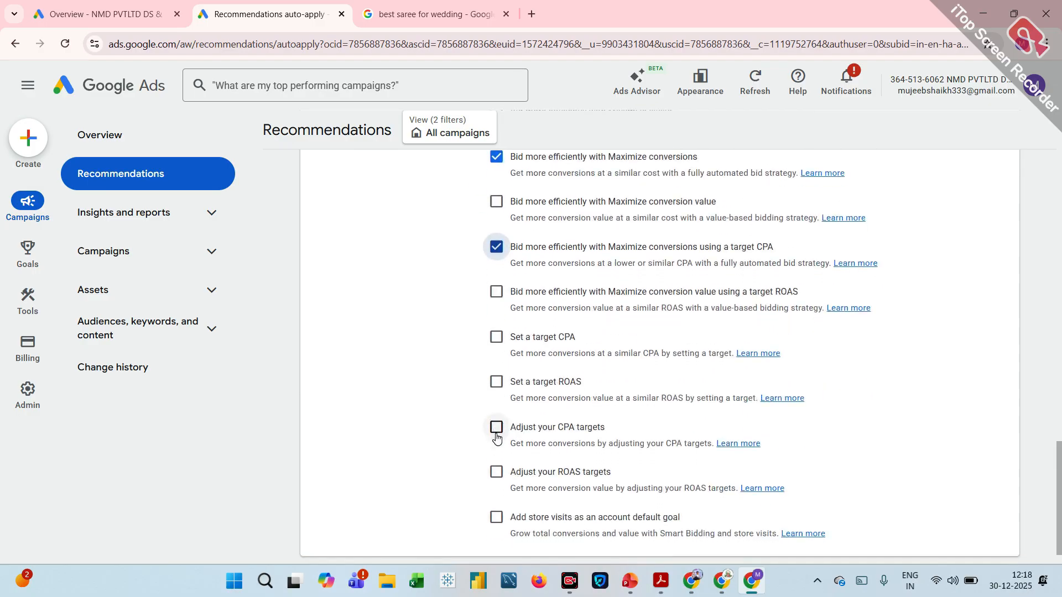
{"action": "left_click", "coordinate": [499, 387]}
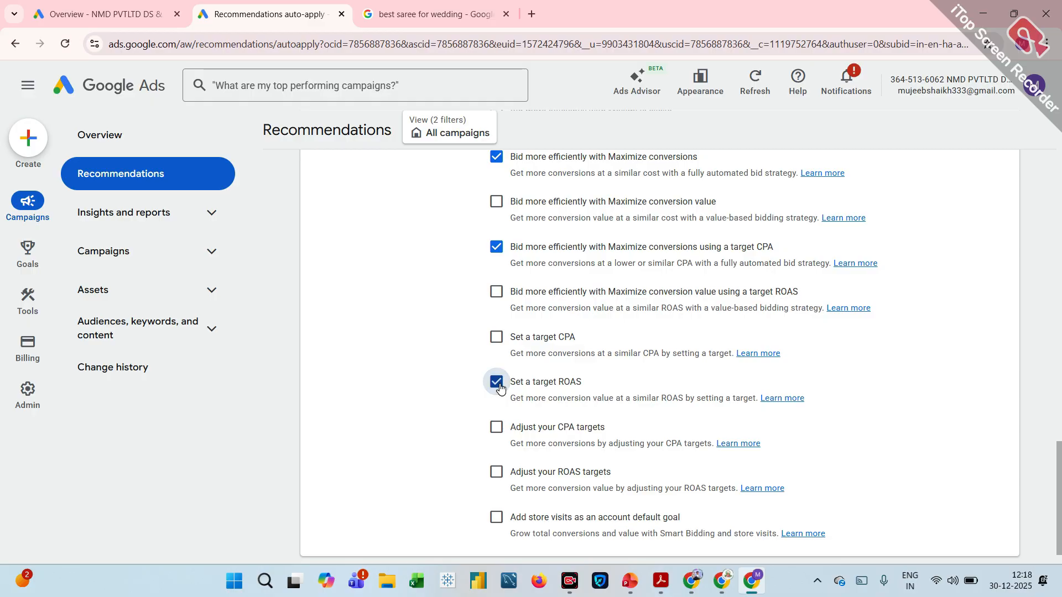
{"action": "scroll", "coordinate": [497, 389], "scroll_direction": "down", "scroll_amount": 1}
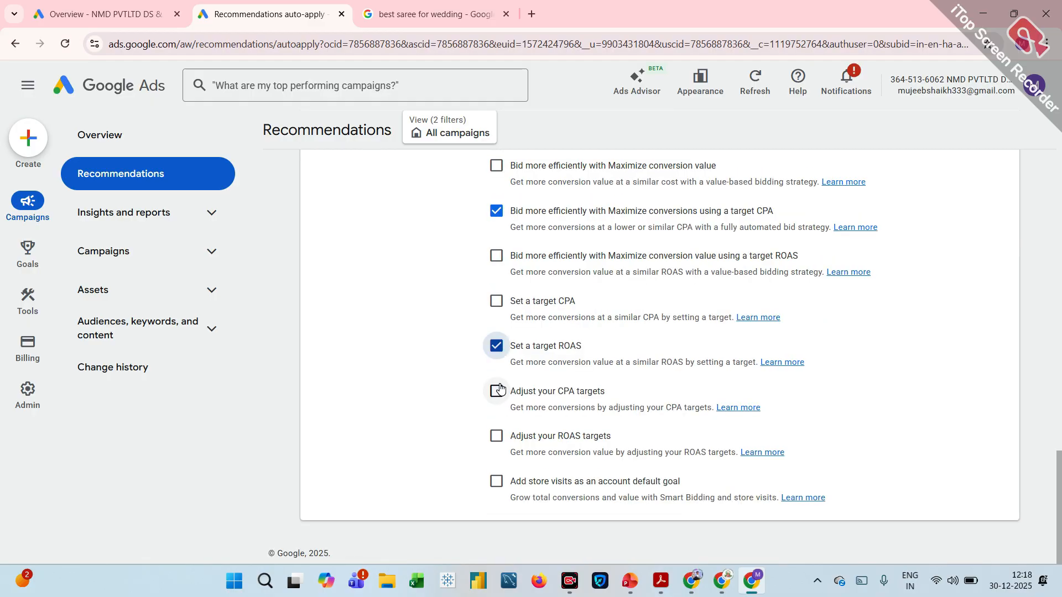
{"action": "left_click", "coordinate": [496, 482]}
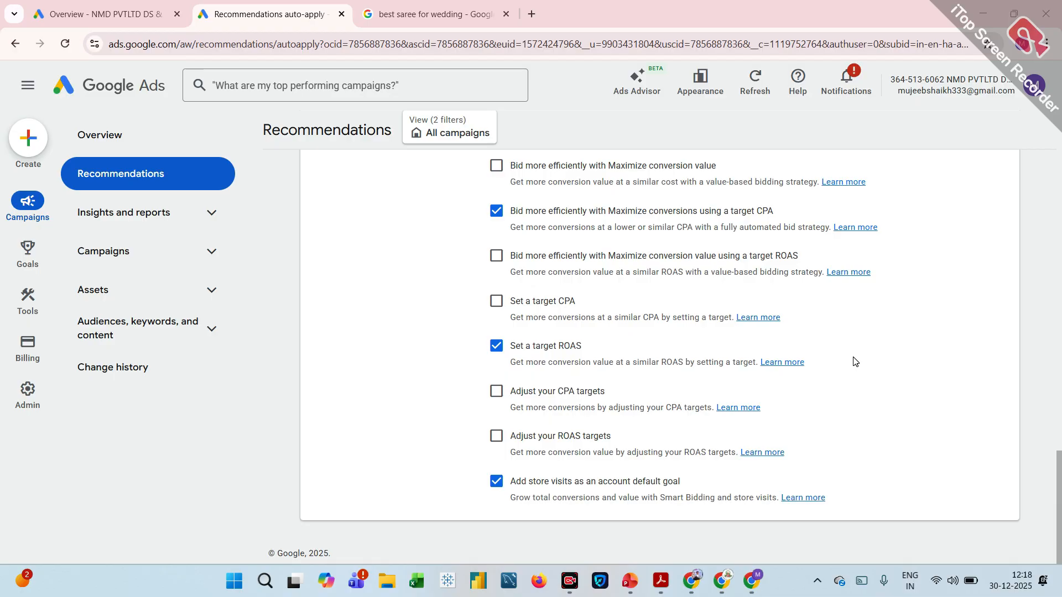
Select all recommendation types for both Maintain your ads and Grow your business, and dismiss the selection notice.
{"action": "scroll", "coordinate": [854, 361], "scroll_direction": "up", "scroll_amount": 15}
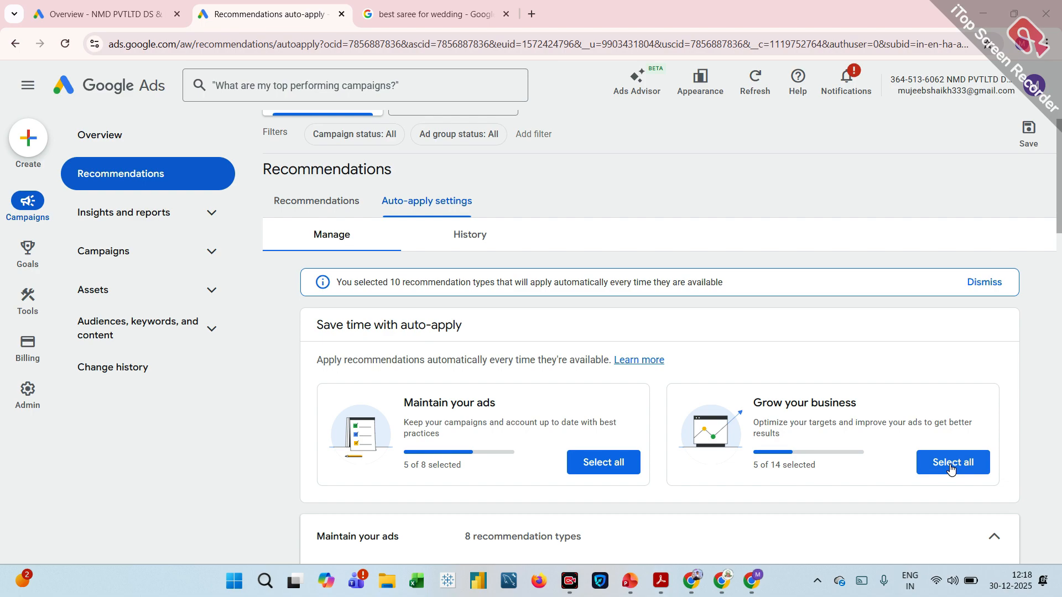
{"action": "scroll", "coordinate": [951, 469], "scroll_direction": "down", "scroll_amount": 2}
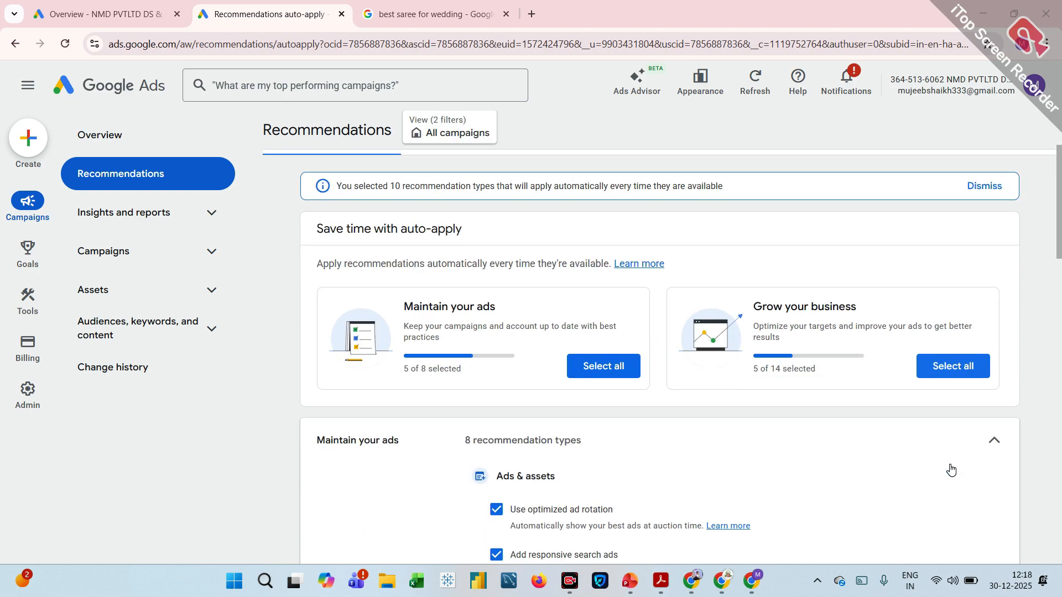
{"action": "left_click", "coordinate": [607, 379]}
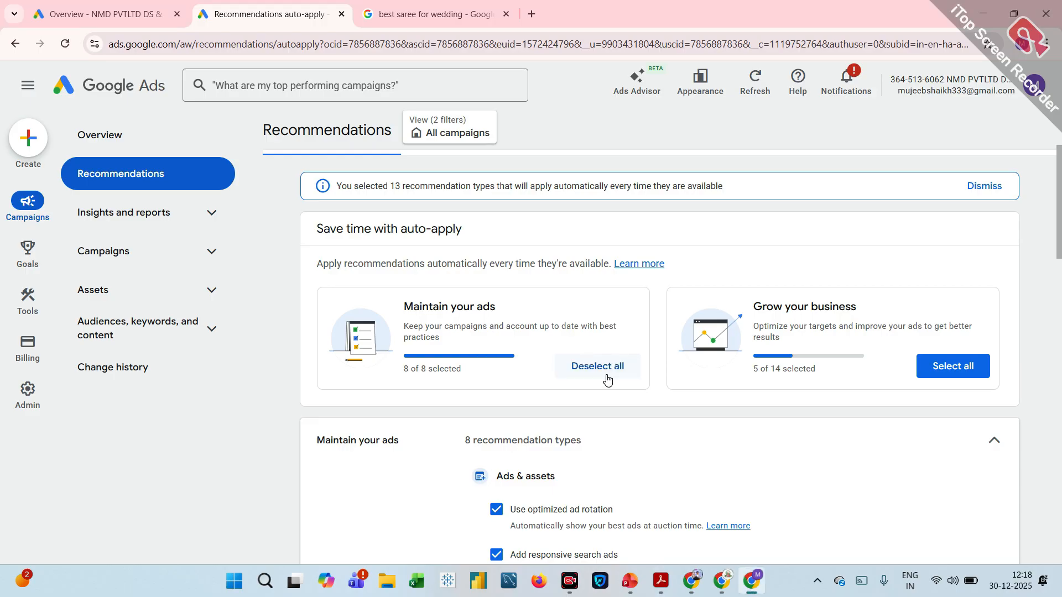
{"action": "left_click", "coordinate": [950, 373]}
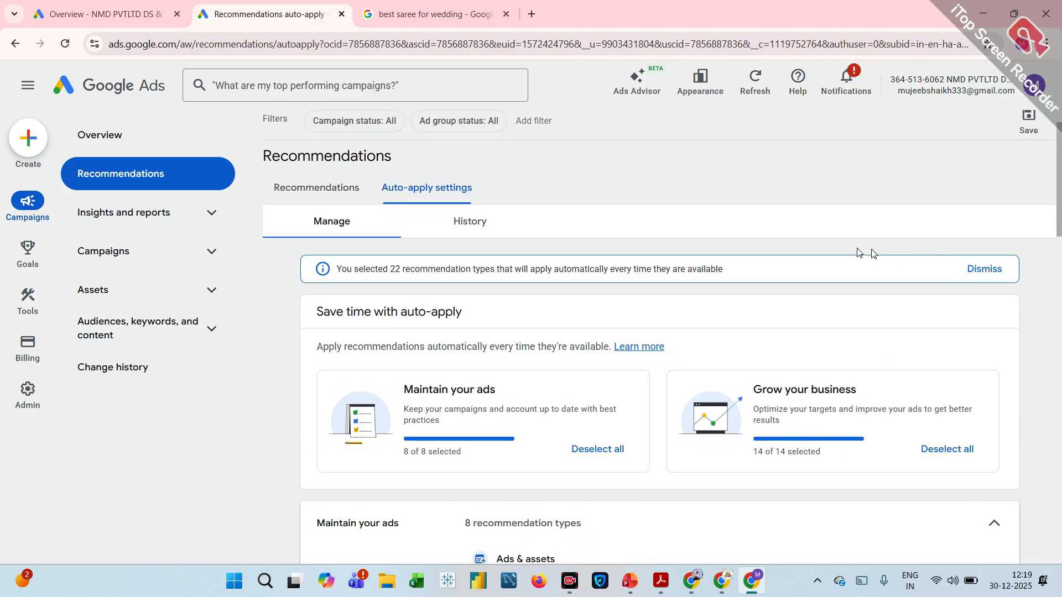
{"action": "left_click", "coordinate": [988, 270]}
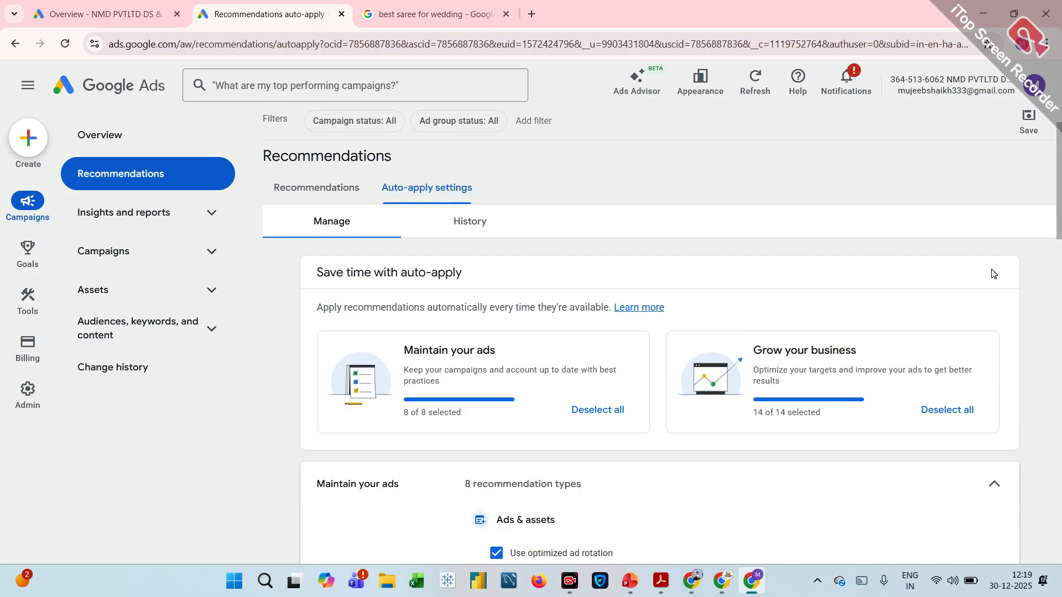
Open the auto-apply history and review the listed recommendation types with their status, category and turned-on dates.
{"action": "left_click", "coordinate": [482, 231]}
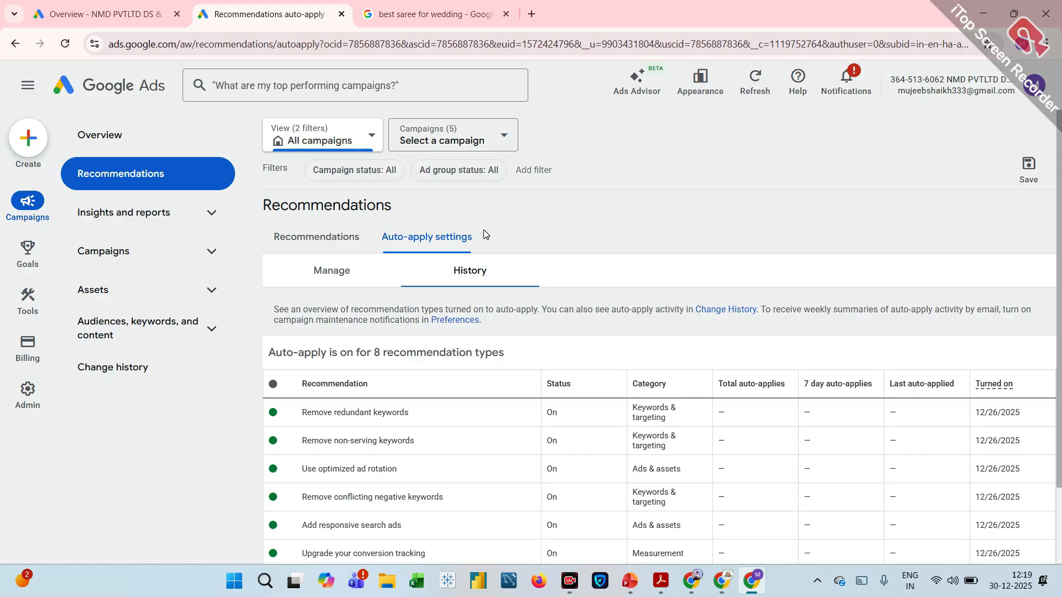
{"action": "scroll", "coordinate": [484, 231], "scroll_direction": "down", "scroll_amount": 1}
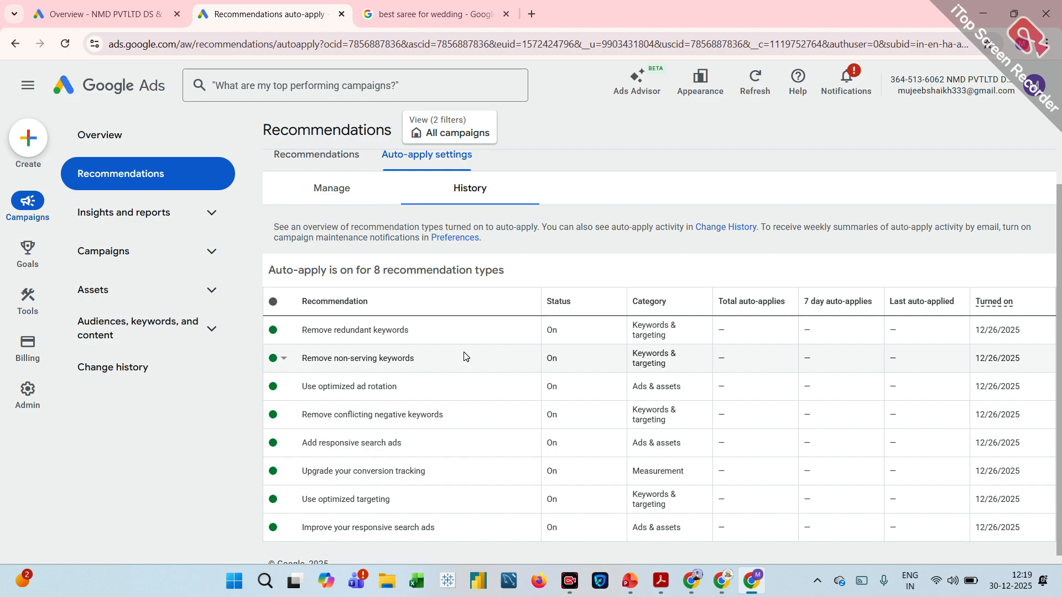
{"action": "scroll", "coordinate": [464, 356], "scroll_direction": "down", "scroll_amount": 1}
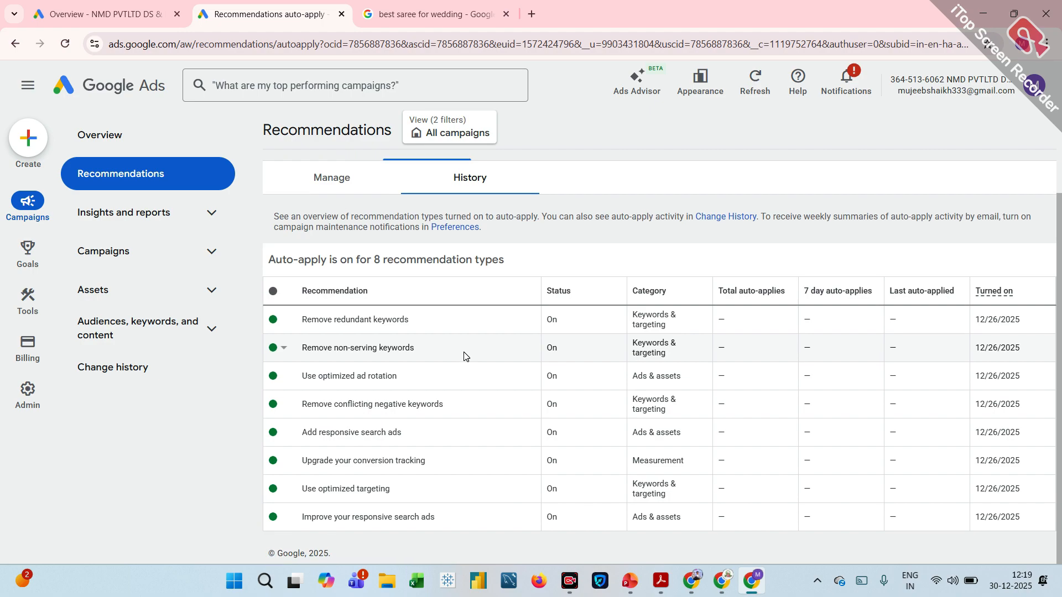
{"action": "scroll", "coordinate": [464, 356], "scroll_direction": "up", "scroll_amount": 2}
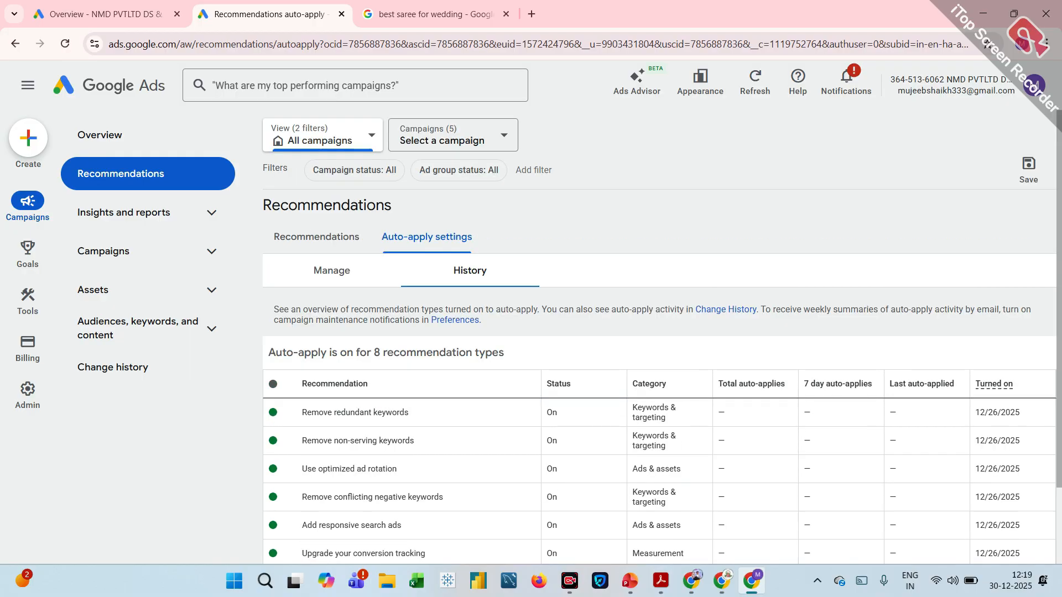
{"action": "scroll", "coordinate": [463, 355], "scroll_direction": "down", "scroll_amount": 2}
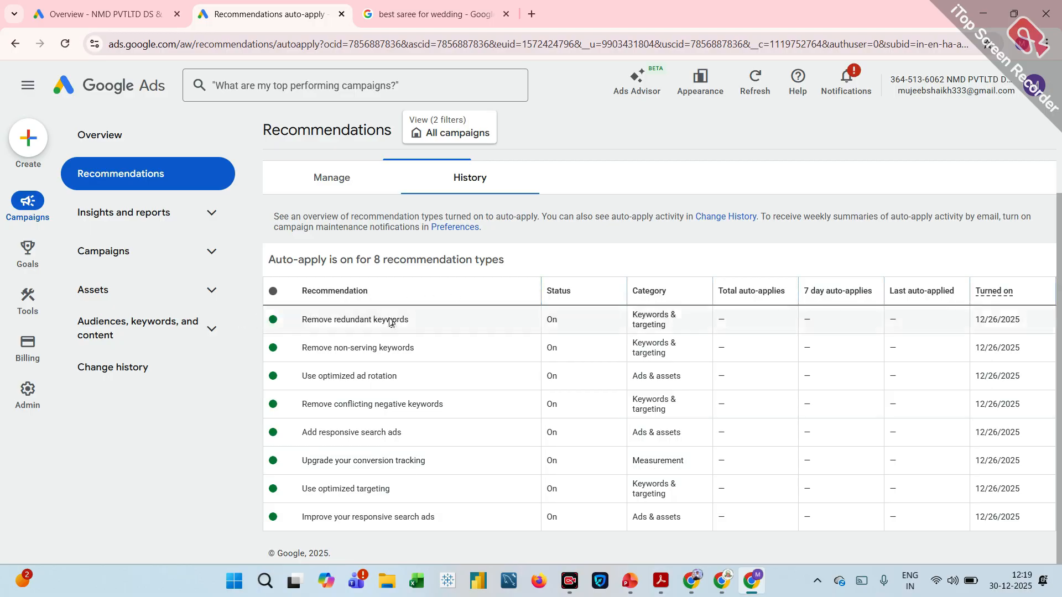
Open the Insights page under Insights and reports and review the overall performance chart and the campaign performance highlights.
{"action": "left_click", "coordinate": [145, 216]}
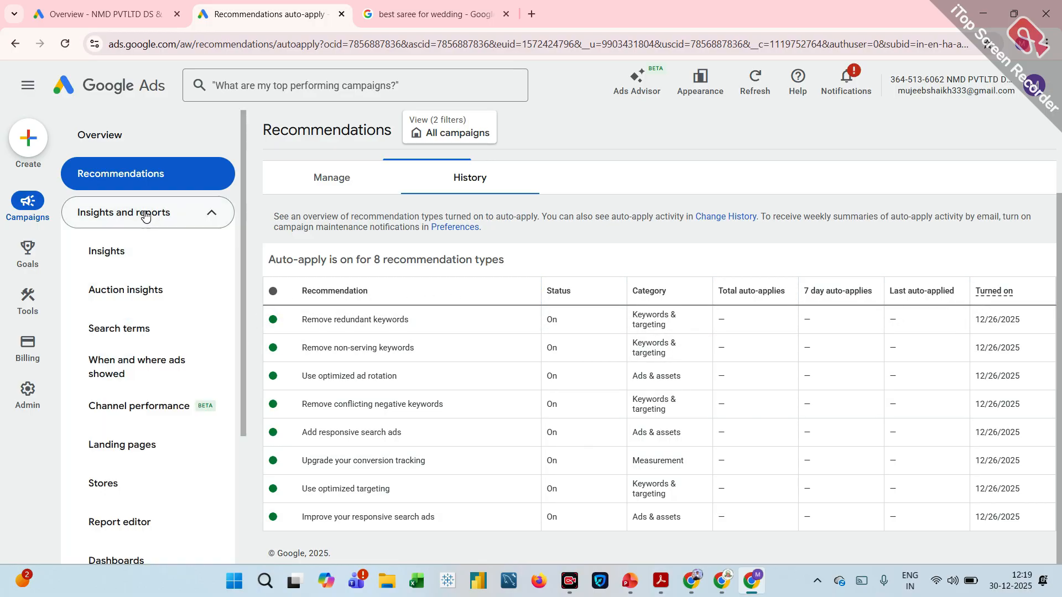
{"action": "left_click", "coordinate": [141, 257]}
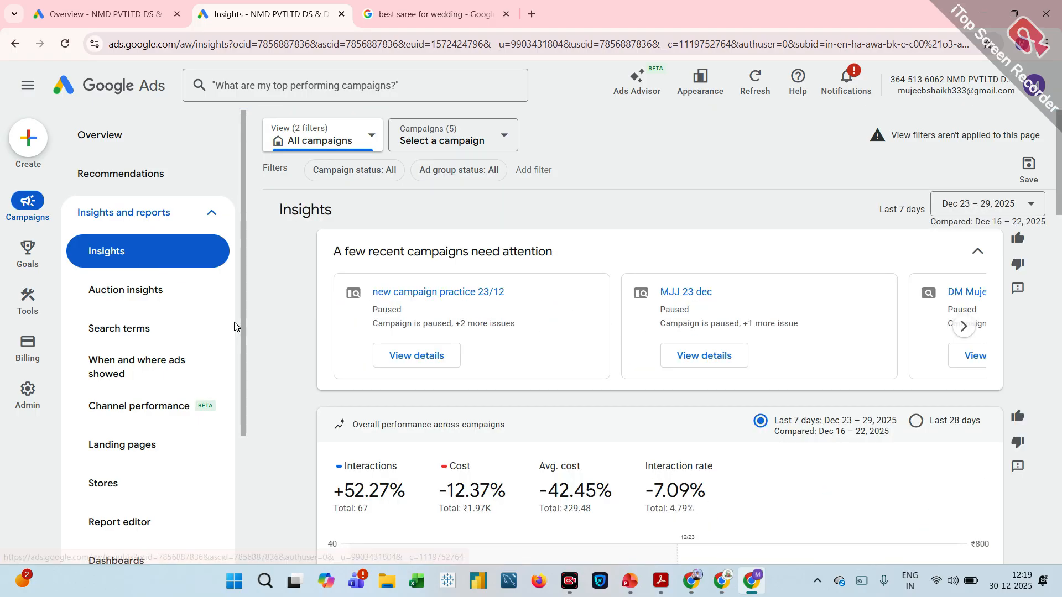
{"action": "scroll", "coordinate": [234, 326], "scroll_direction": "down", "scroll_amount": 3}
{"action": "scroll", "coordinate": [348, 498], "scroll_direction": "down", "scroll_amount": 3}
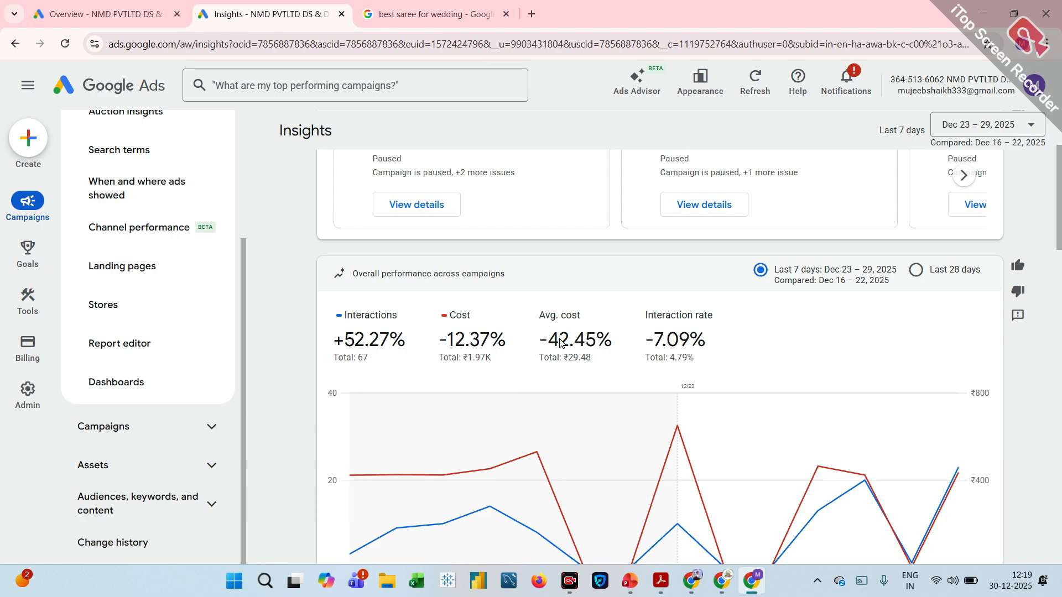
{"action": "scroll", "coordinate": [562, 344], "scroll_direction": "down", "scroll_amount": 4}
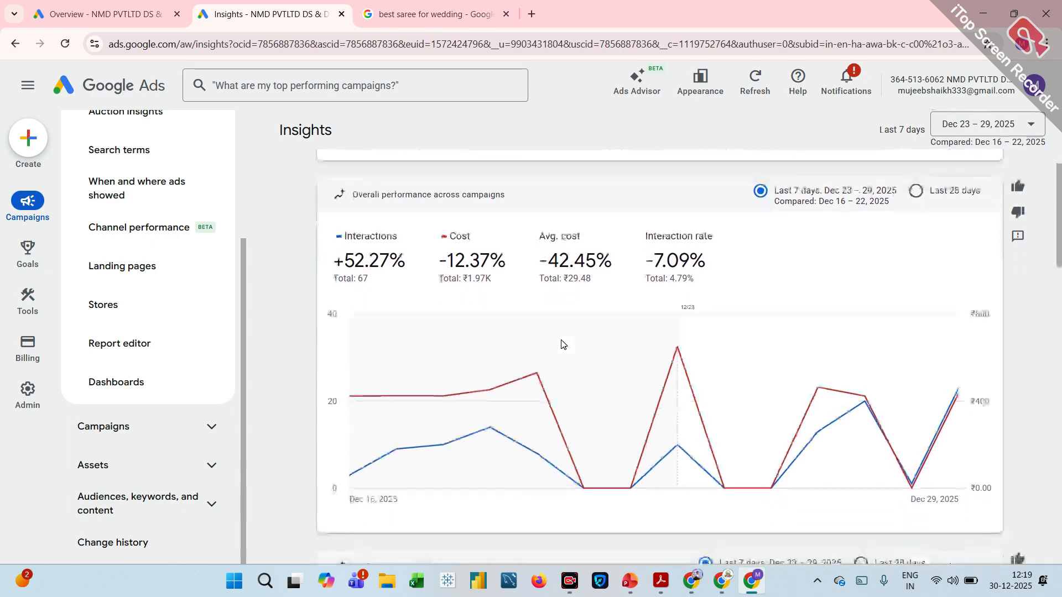
{"action": "scroll", "coordinate": [560, 343], "scroll_direction": "down", "scroll_amount": 3}
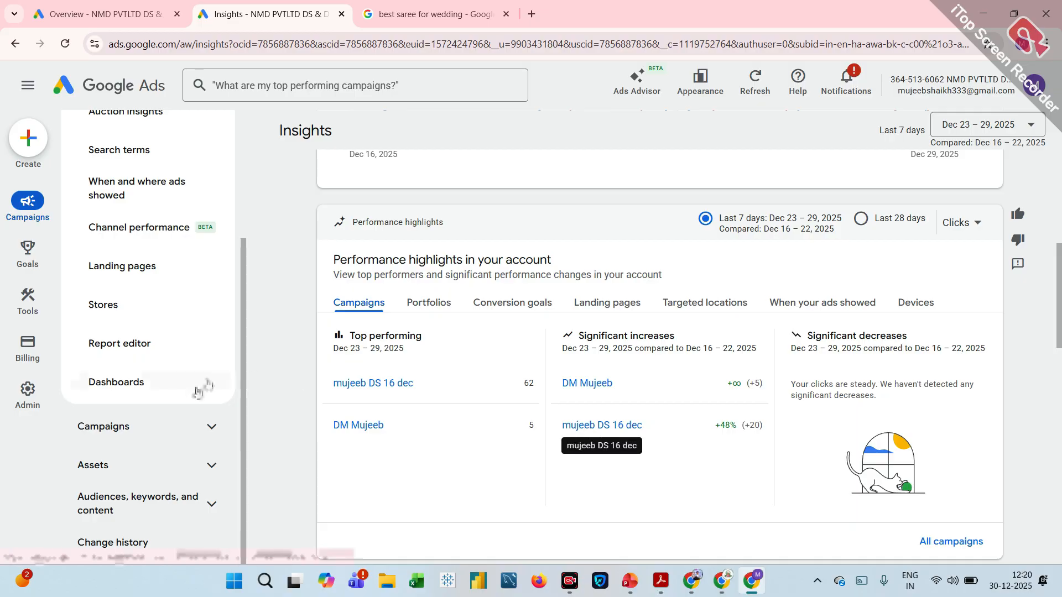
Open the Starter Dashboard from the Dashboards list and dismiss the tip about customizing reports and dashboards.
{"action": "left_click", "coordinate": [157, 384]}
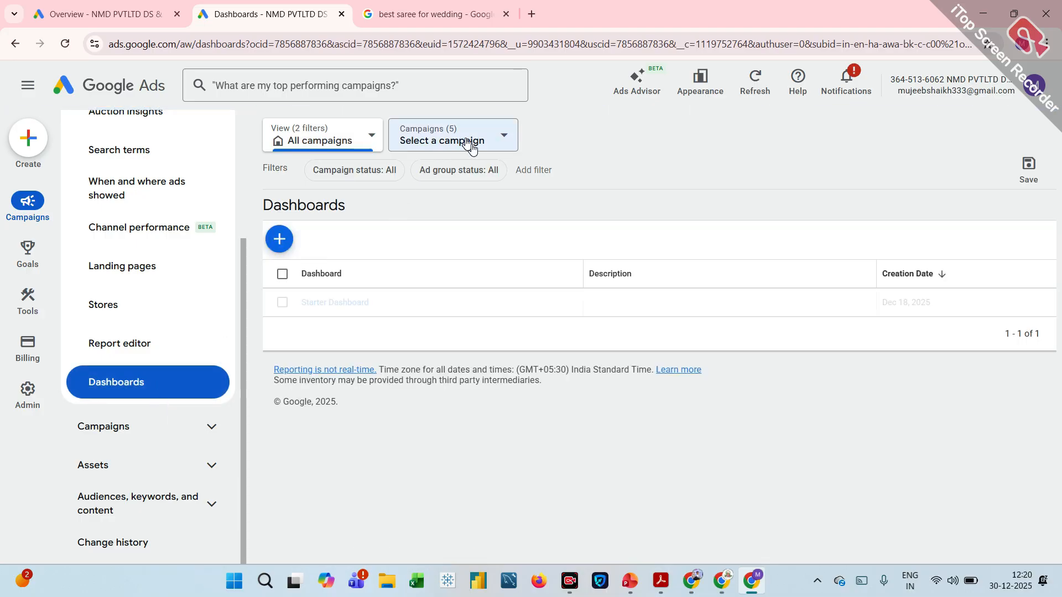
{"action": "left_click", "coordinate": [340, 306]}
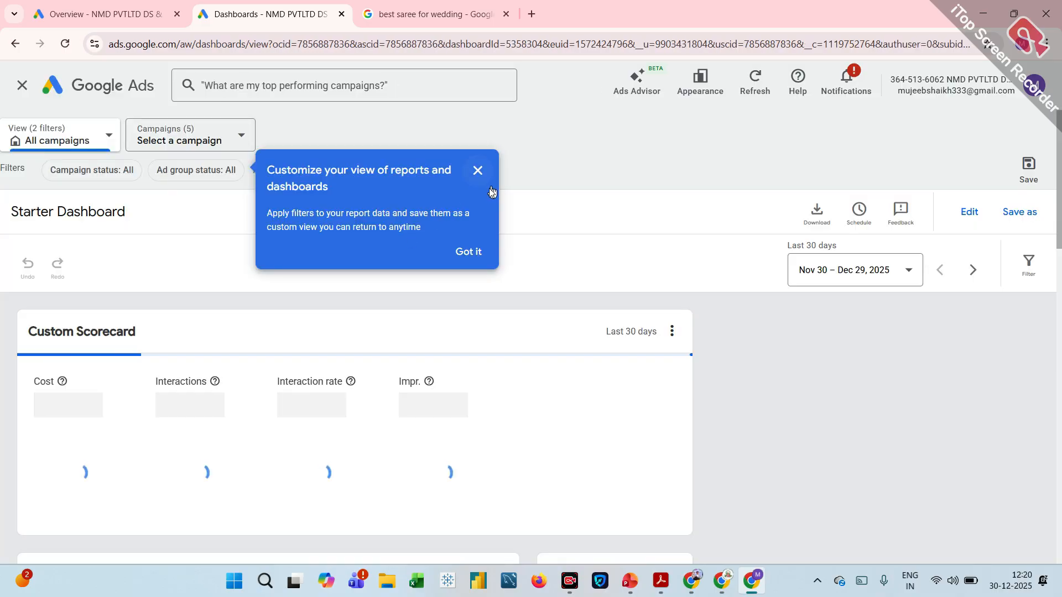
{"action": "left_click", "coordinate": [477, 170]}
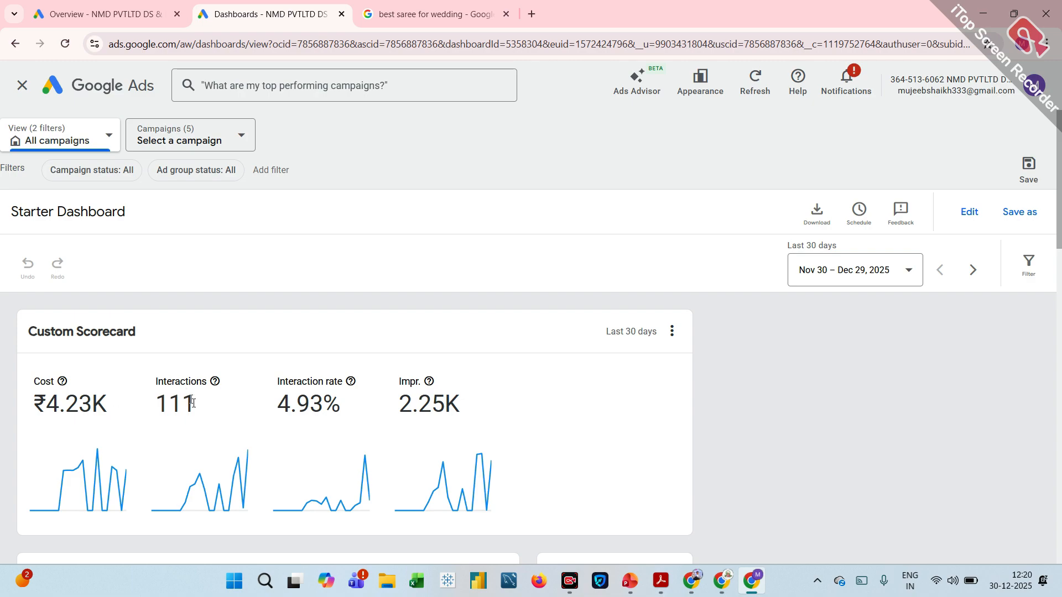
Examine the dashboard's daily cost, interaction rate and cost, and interactions charts broken down by device.
{"action": "scroll", "coordinate": [201, 418], "scroll_direction": "down", "scroll_amount": 5}
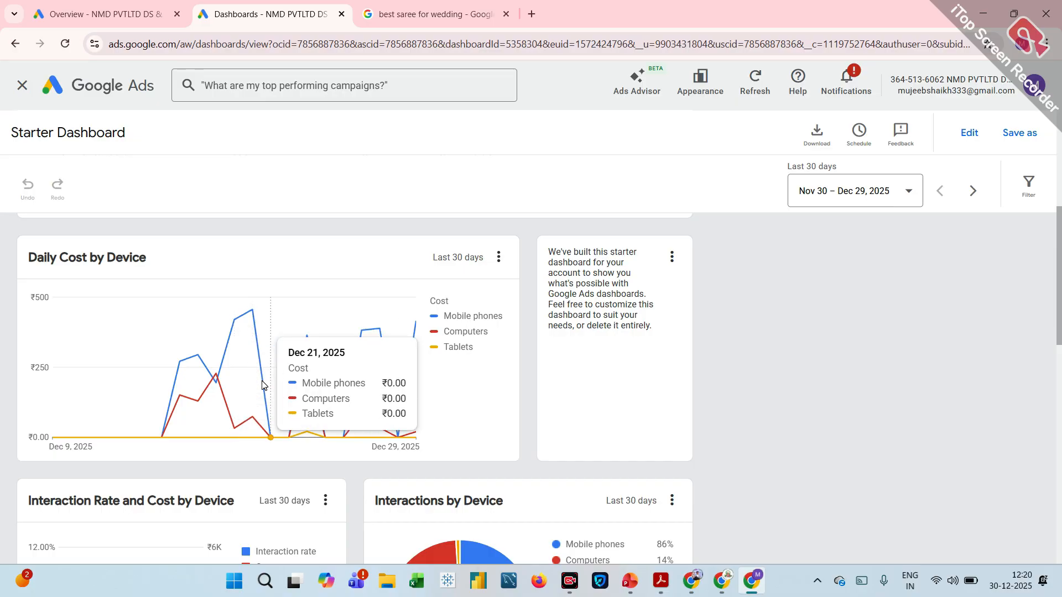
{"action": "scroll", "coordinate": [362, 403], "scroll_direction": "down", "scroll_amount": 5}
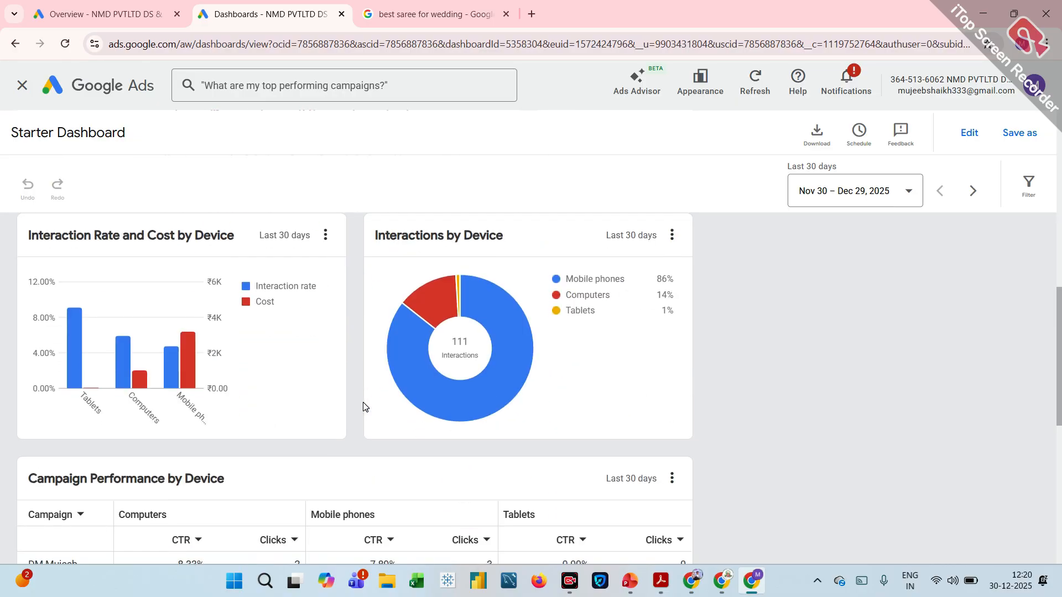
{"action": "mouse_move", "coordinate": [82, 350]}
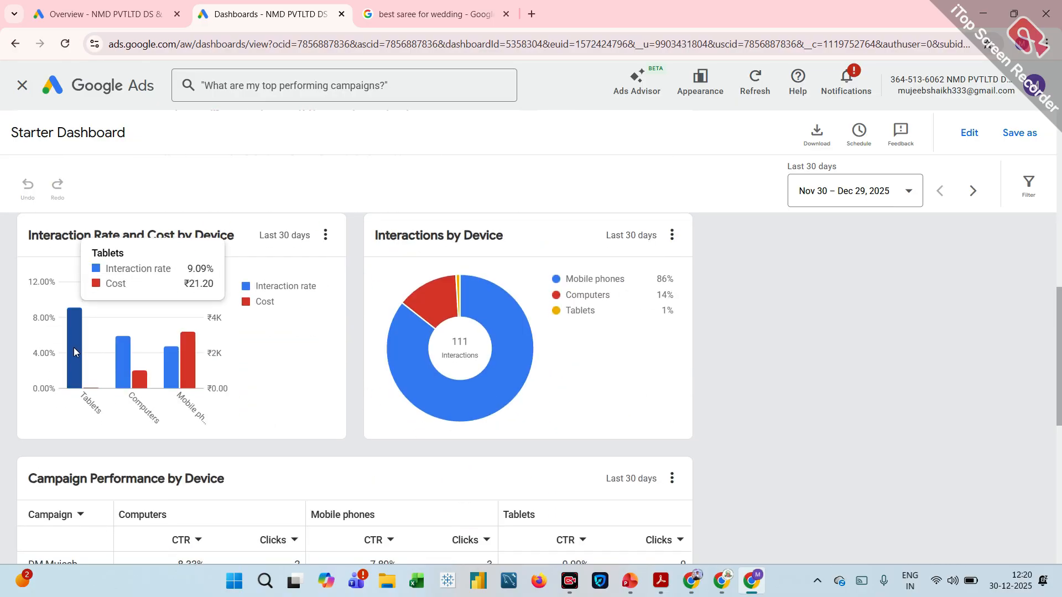
{"action": "mouse_move", "coordinate": [111, 384]}
{"action": "mouse_move", "coordinate": [166, 360]}
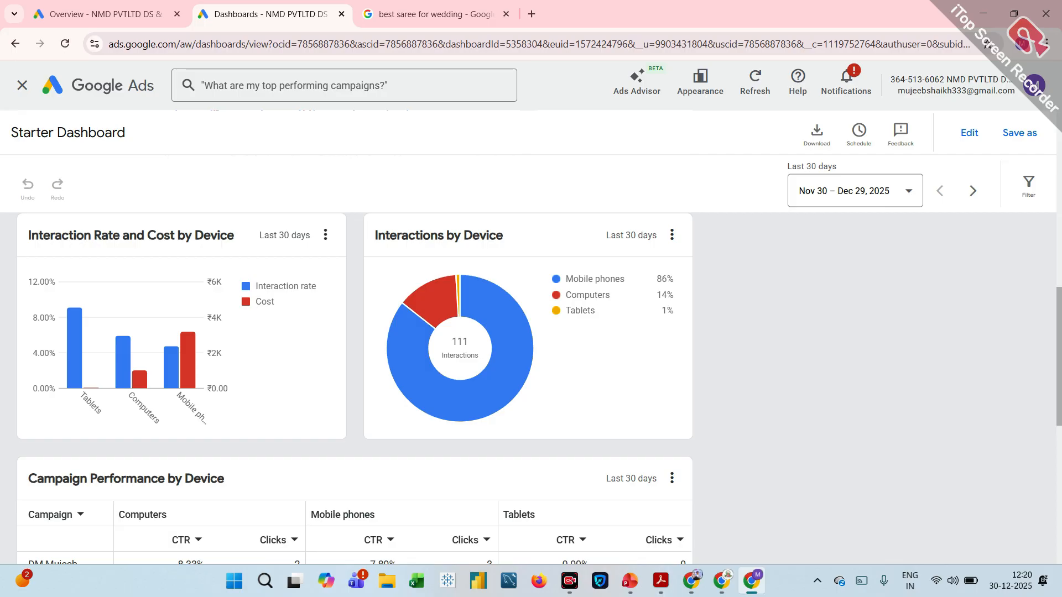
{"action": "mouse_move", "coordinate": [495, 299]}
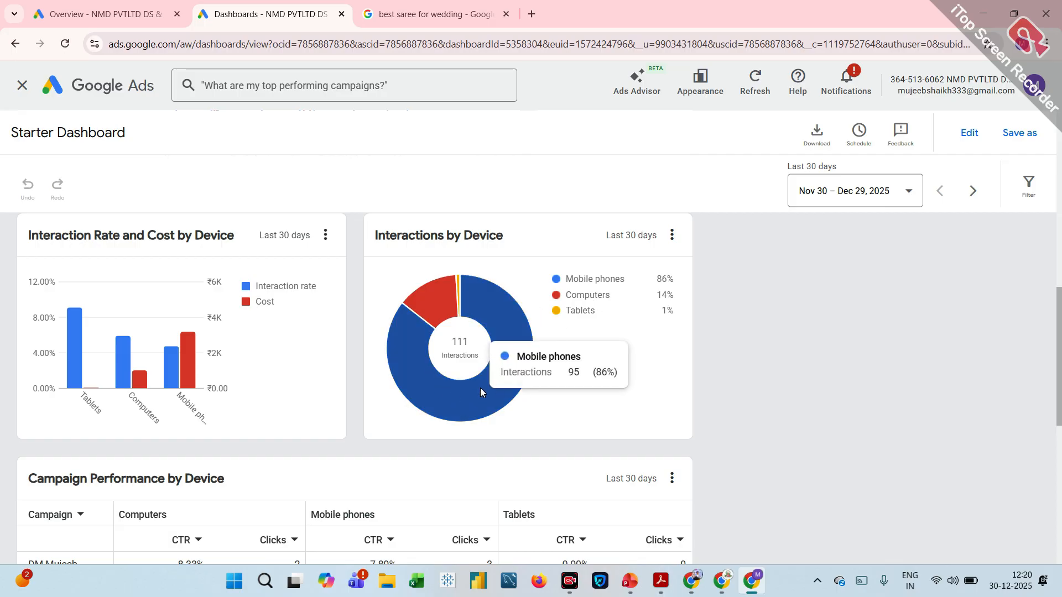
Review each campaign's CTR and clicks in the Campaign Performance by Device table and look back over the dashboard charts.
{"action": "scroll", "coordinate": [480, 390], "scroll_direction": "down", "scroll_amount": 3}
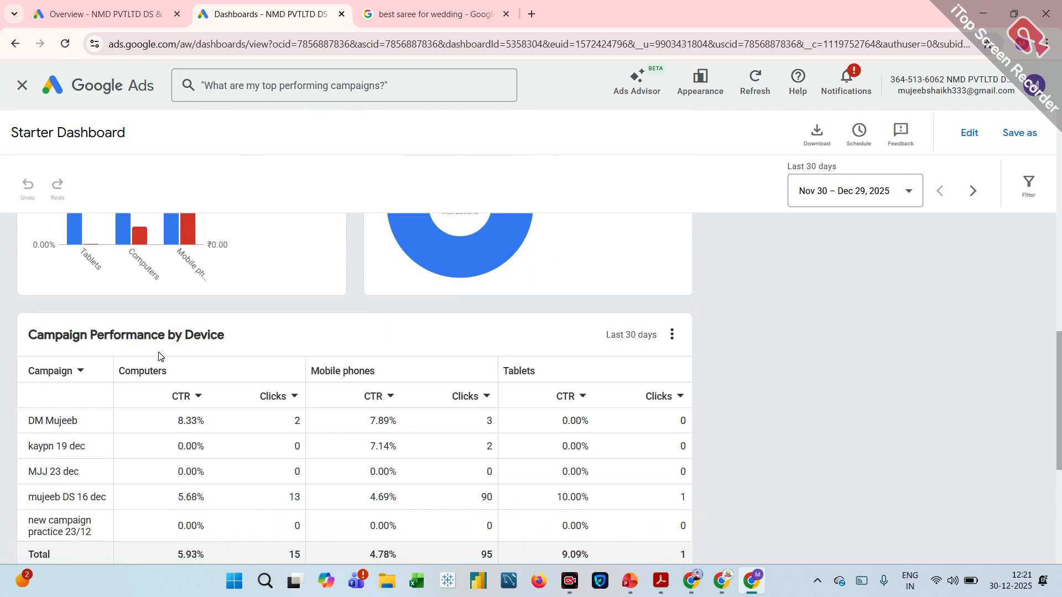
{"action": "scroll", "coordinate": [158, 356], "scroll_direction": "down", "scroll_amount": 1}
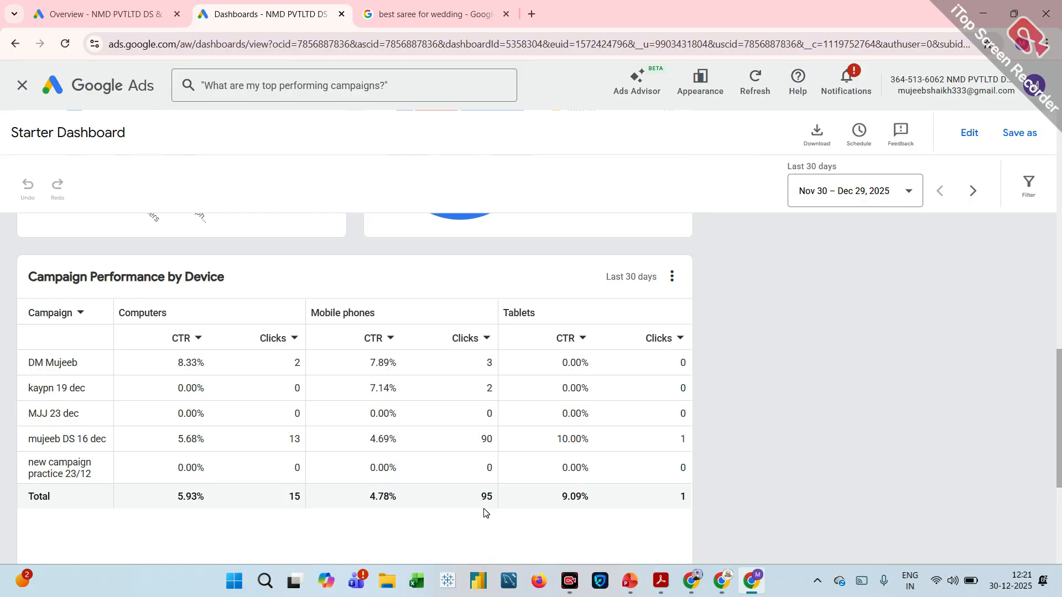
{"action": "scroll", "coordinate": [485, 512], "scroll_direction": "down", "scroll_amount": 5}
{"action": "scroll", "coordinate": [485, 512], "scroll_direction": "up", "scroll_amount": 6}
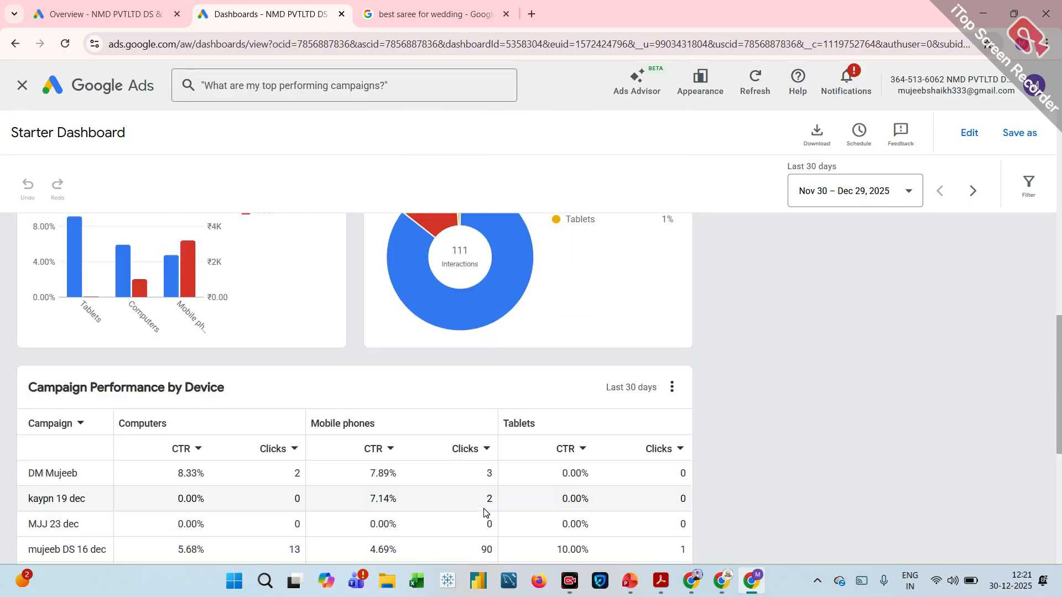
{"action": "scroll", "coordinate": [483, 509], "scroll_direction": "up", "scroll_amount": 6}
{"action": "scroll", "coordinate": [483, 512], "scroll_direction": "down", "scroll_amount": 3}
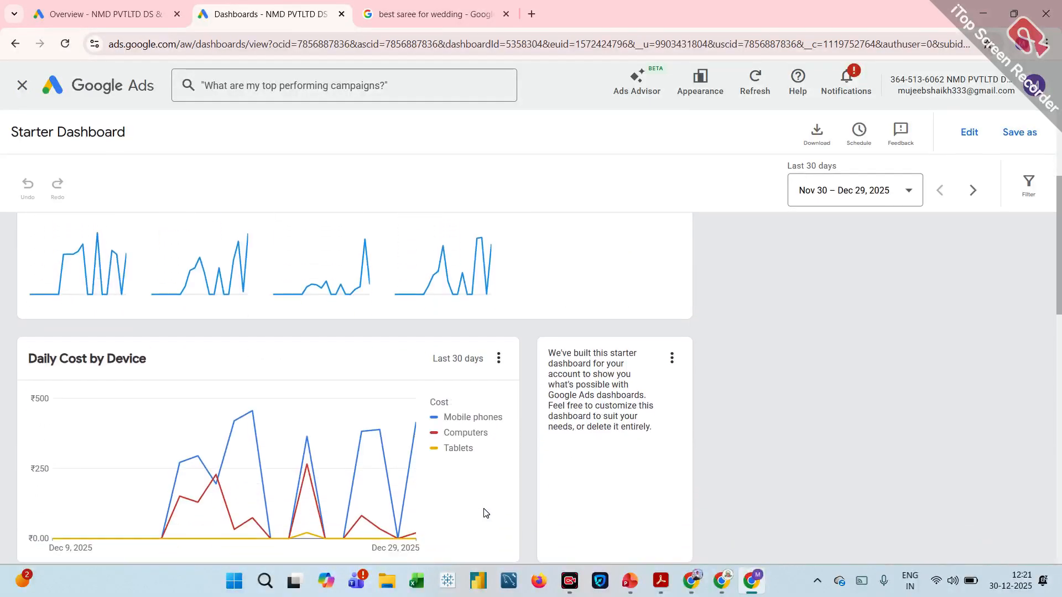
{"action": "scroll", "coordinate": [484, 509], "scroll_direction": "down", "scroll_amount": 3}
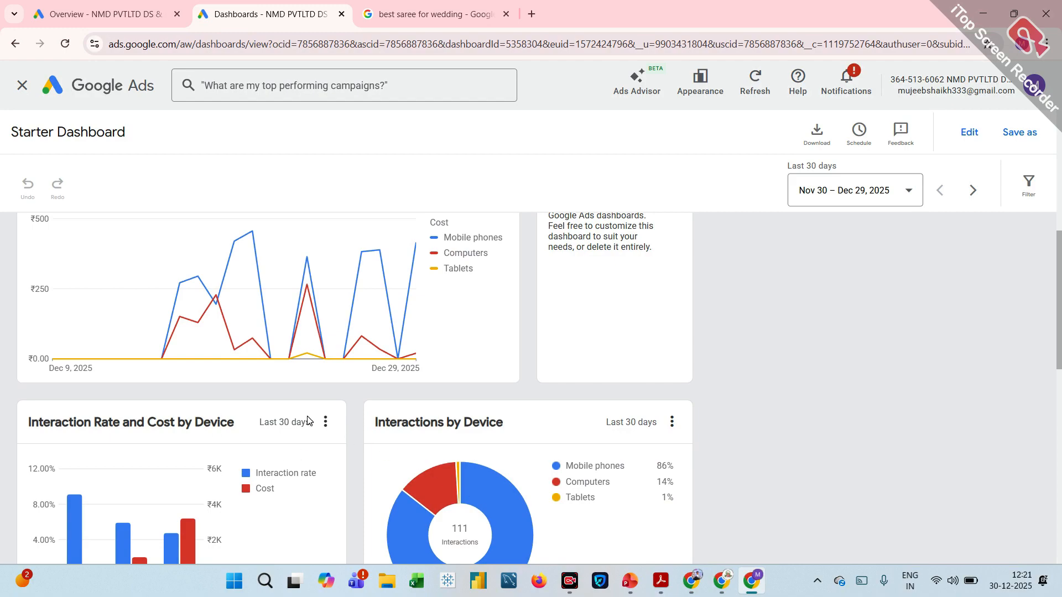
{"action": "scroll", "coordinate": [308, 421], "scroll_direction": "down", "scroll_amount": 5}
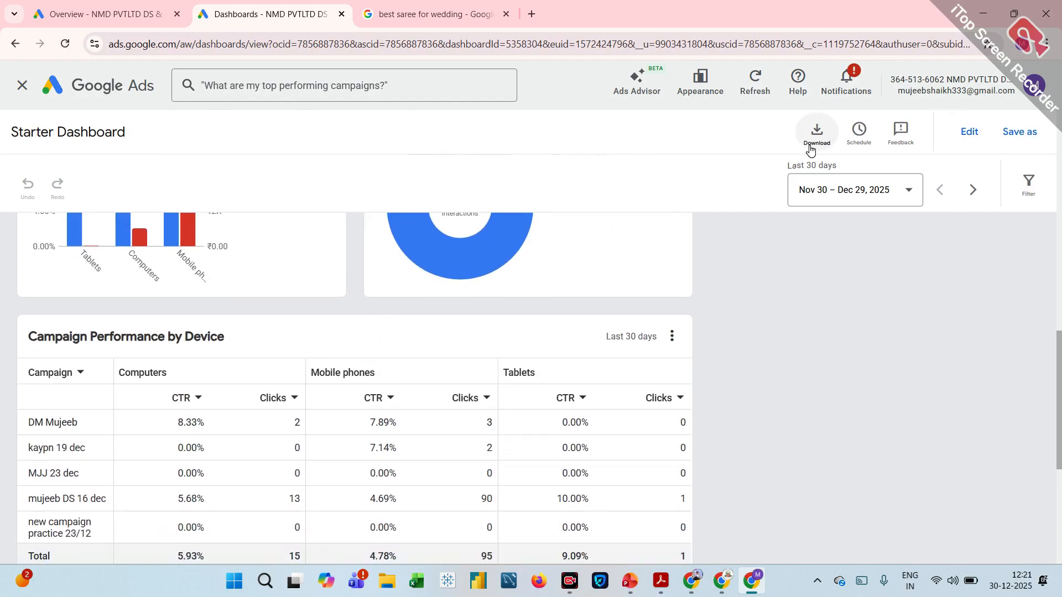
{"action": "scroll", "coordinate": [755, 211], "scroll_direction": "up", "scroll_amount": 3}
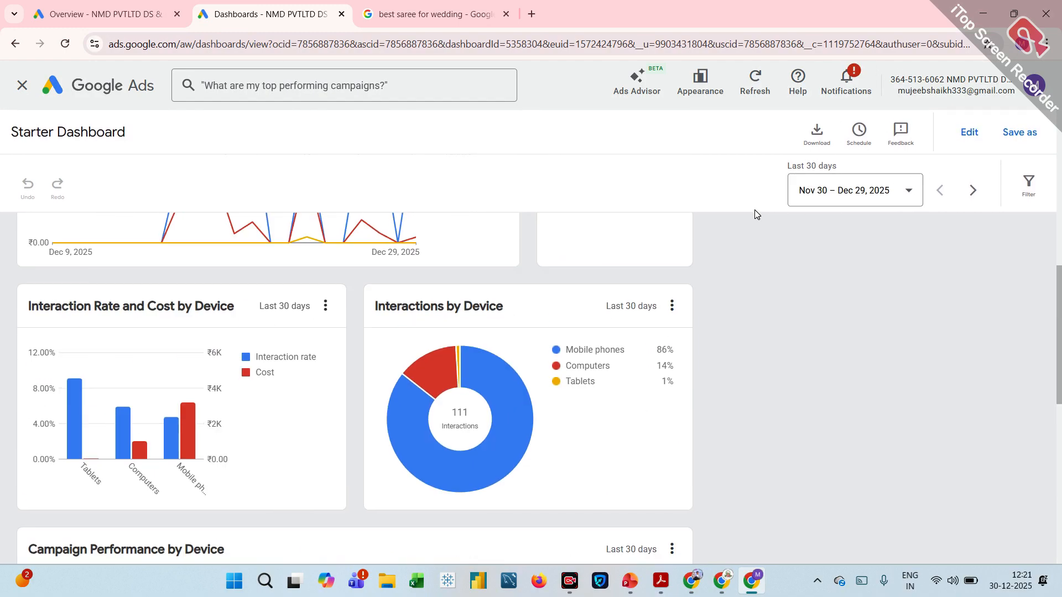
{"action": "scroll", "coordinate": [569, 233], "scroll_direction": "up", "scroll_amount": 5}
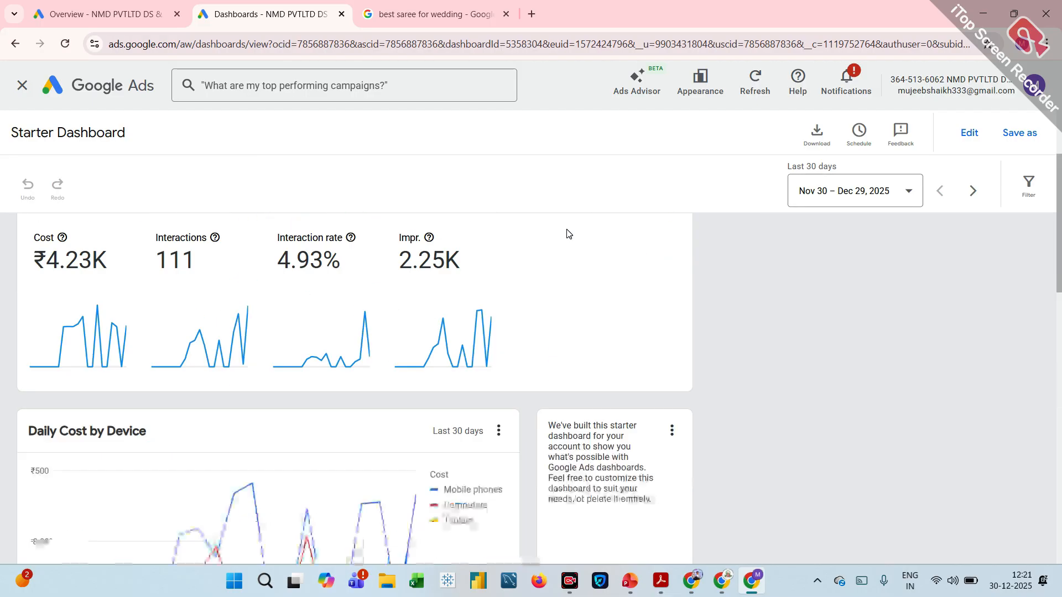
{"action": "scroll", "coordinate": [568, 233], "scroll_direction": "up", "scroll_amount": 3}
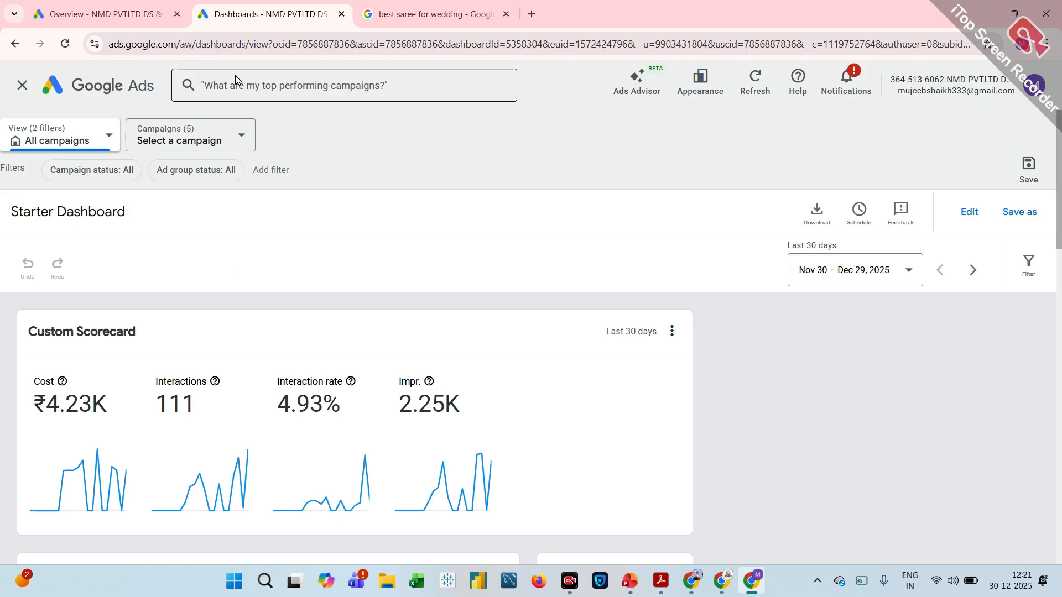
Return from the dashboard to the account overview and open the account settings under Admin.
{"action": "left_click", "coordinate": [62, 82]}
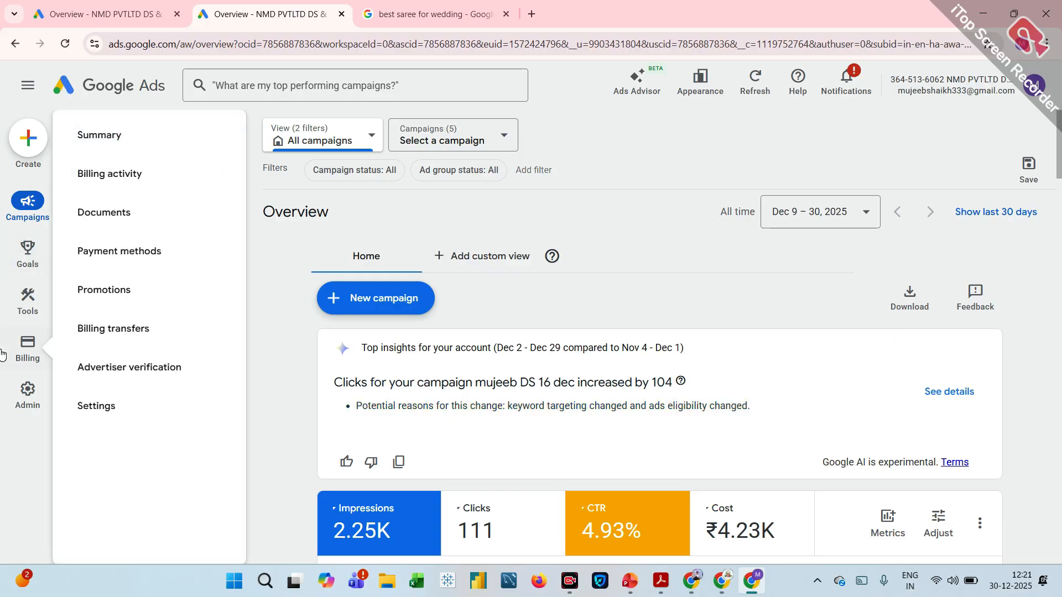
{"action": "left_click", "coordinate": [22, 390]}
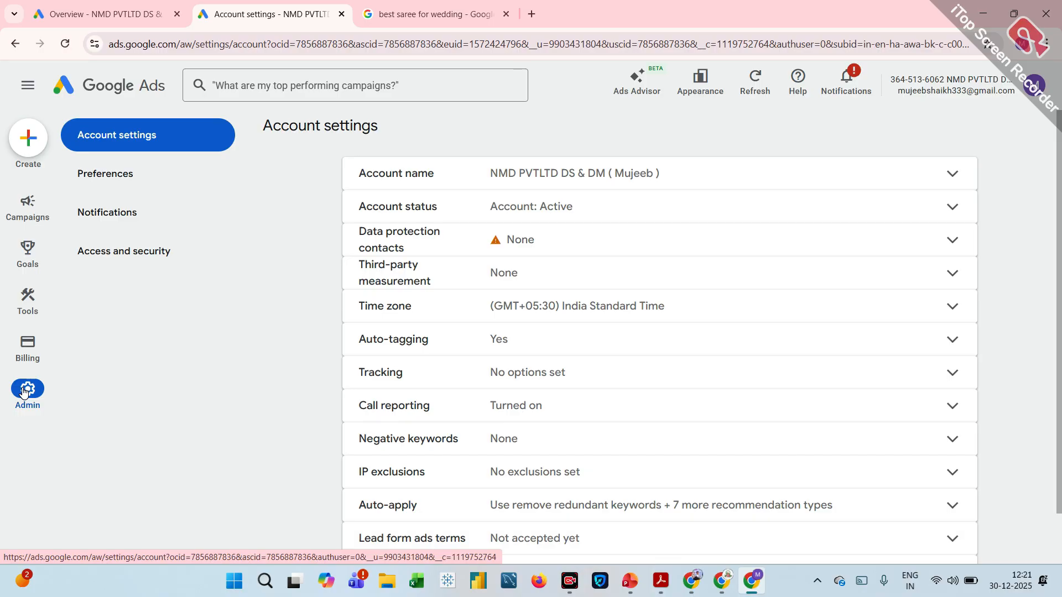
Open the Tools section, expand the Planning group and look through the available tools.
{"action": "mouse_move", "coordinate": [26, 342]}
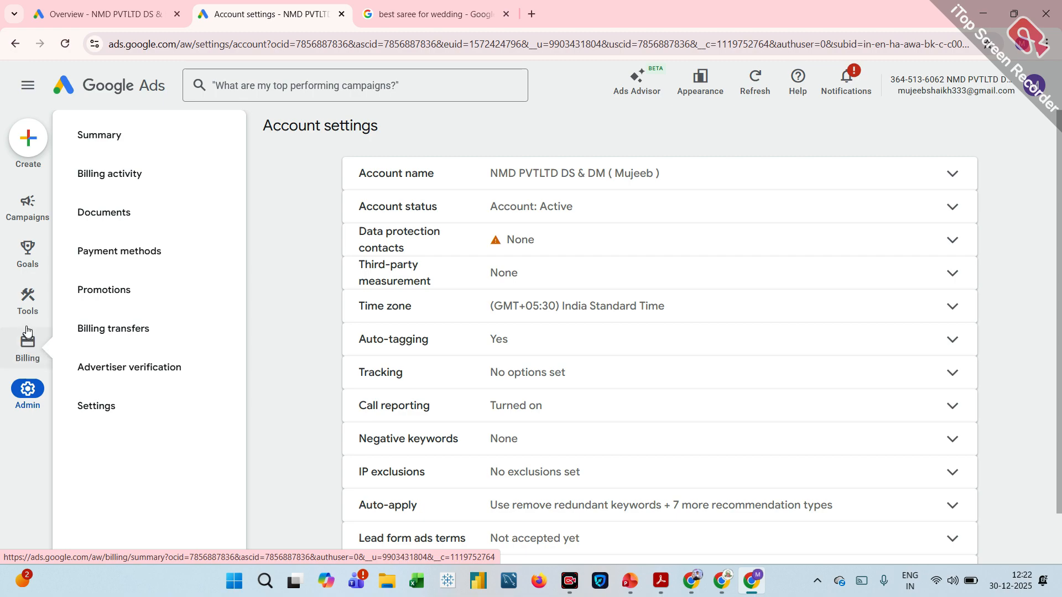
{"action": "mouse_move", "coordinate": [27, 308]}
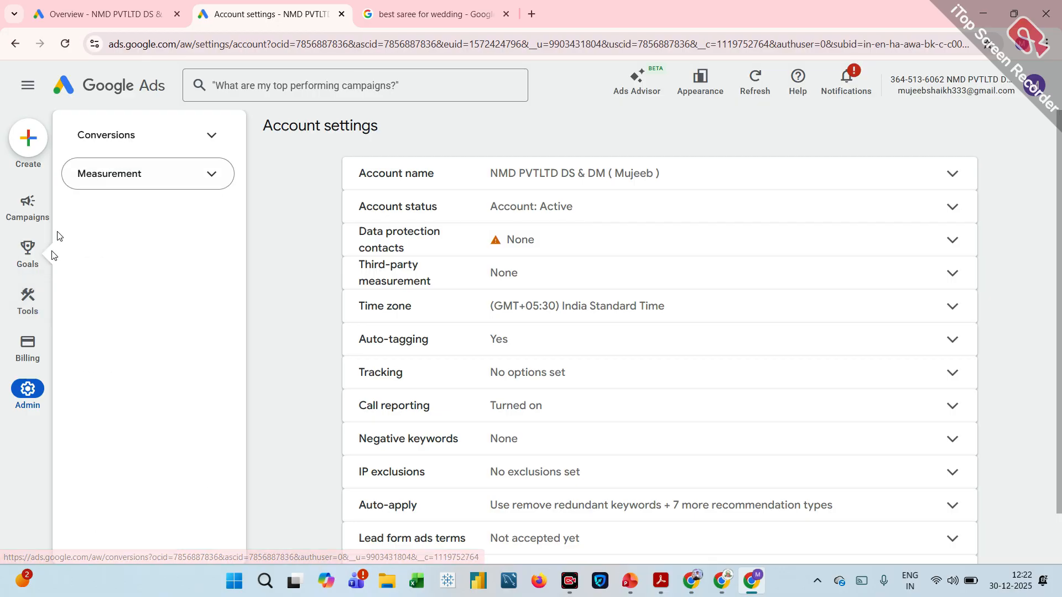
{"action": "left_click", "coordinate": [27, 311]}
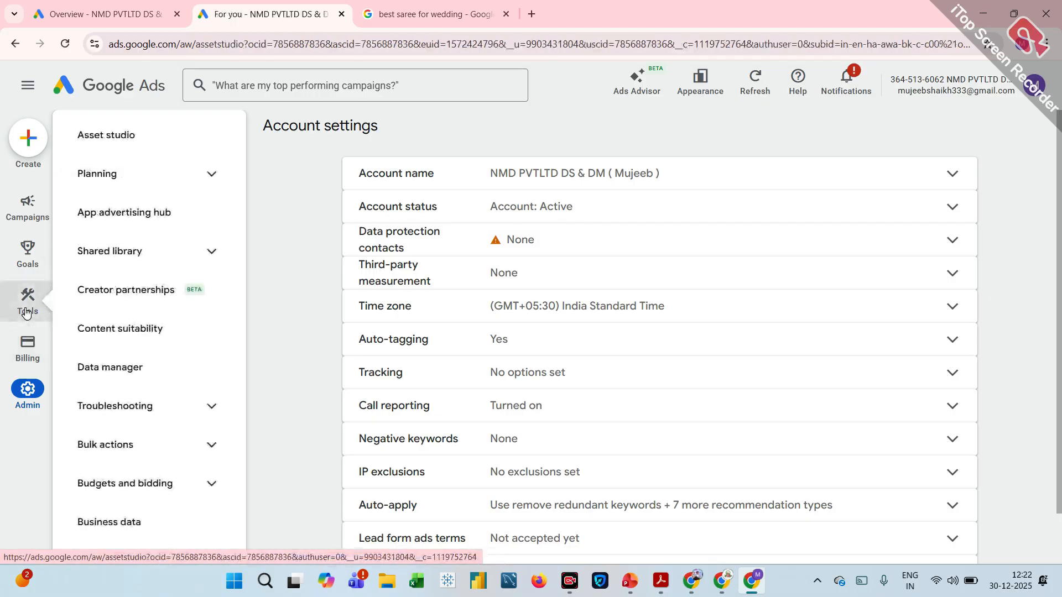
{"action": "left_click", "coordinate": [128, 186]}
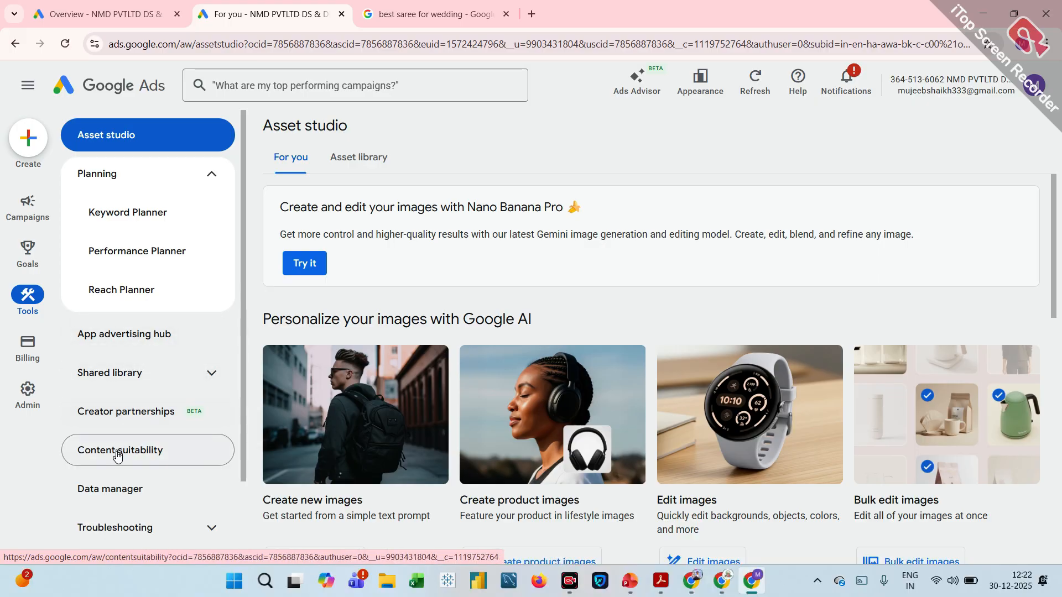
{"action": "scroll", "coordinate": [113, 459], "scroll_direction": "down", "scroll_amount": 1}
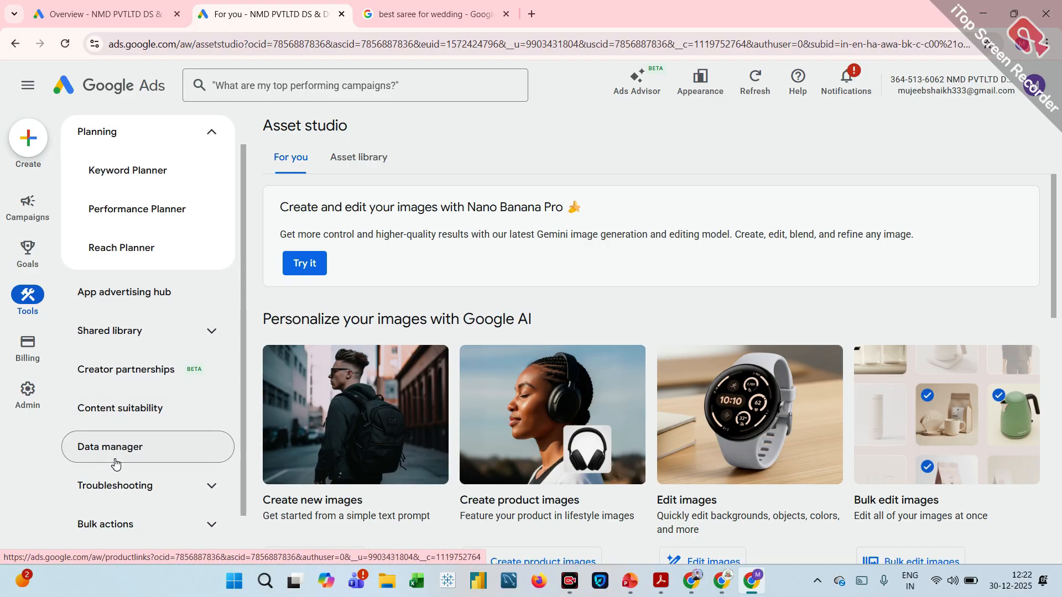
{"action": "scroll", "coordinate": [115, 462], "scroll_direction": "down", "scroll_amount": 1}
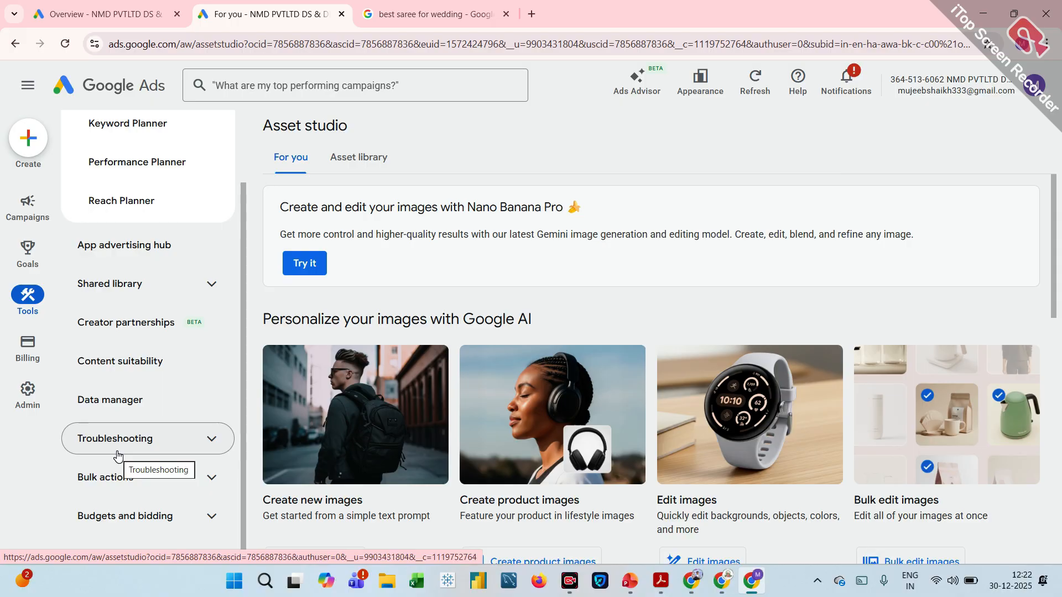
{"action": "scroll", "coordinate": [118, 455], "scroll_direction": "down", "scroll_amount": 1}
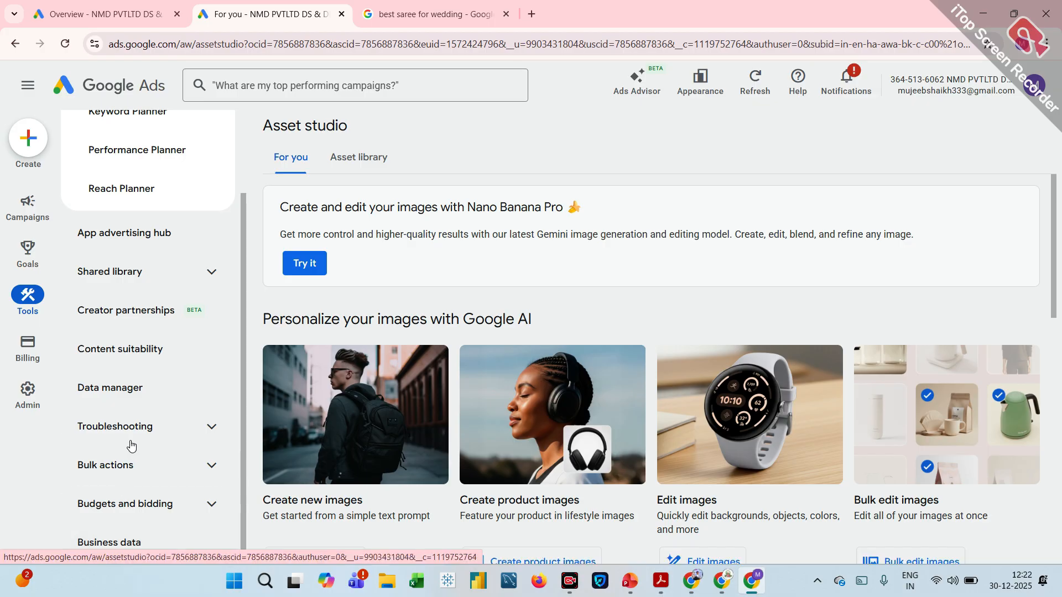
Open Data manager and examine the Google tag, connected products, recommendations and featured products available for linking.
{"action": "left_click", "coordinate": [138, 393]}
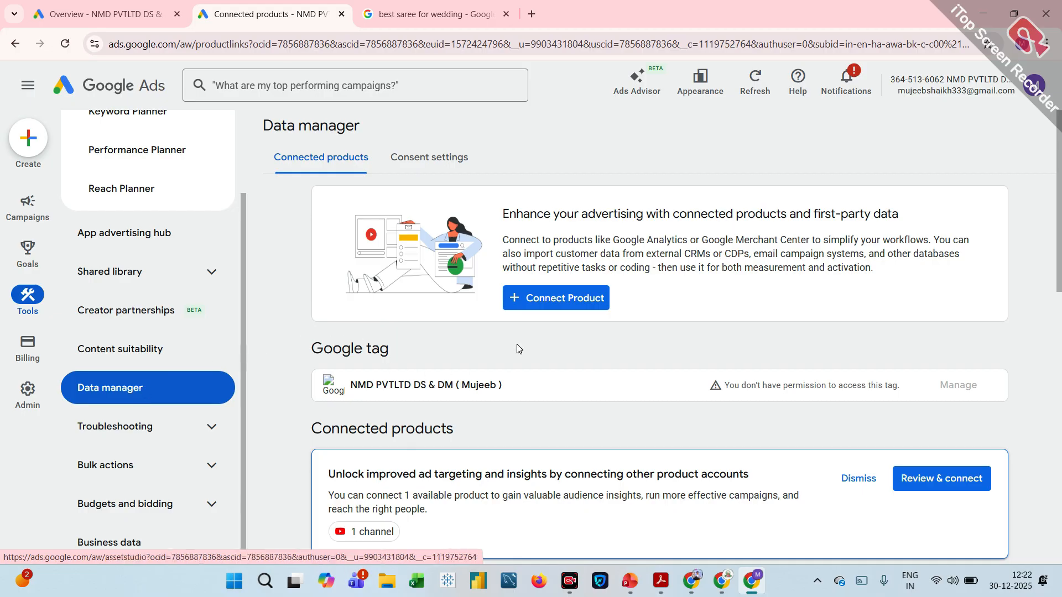
{"action": "scroll", "coordinate": [494, 347], "scroll_direction": "down", "scroll_amount": 3}
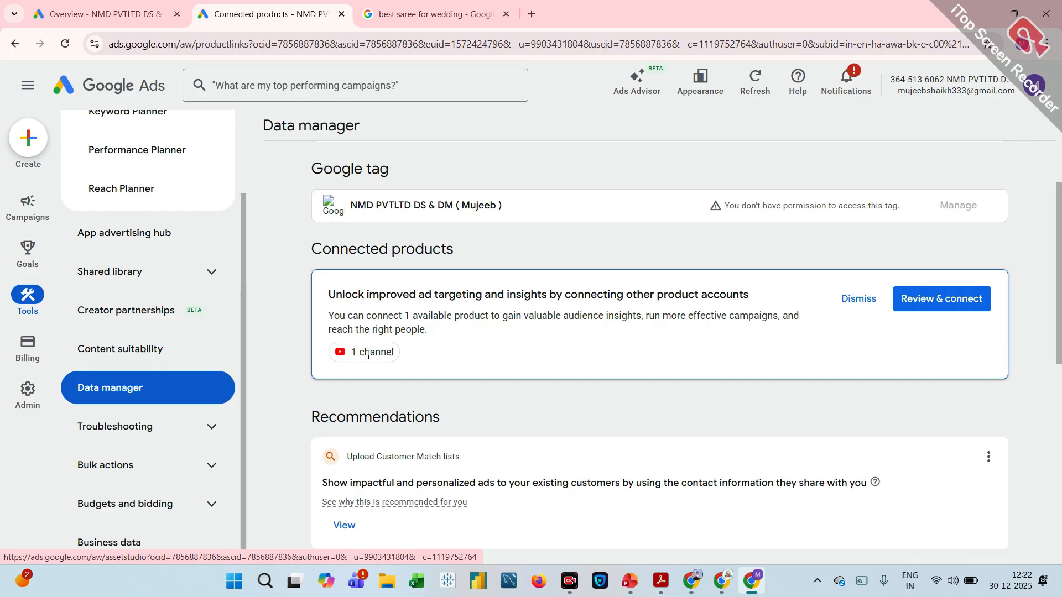
{"action": "scroll", "coordinate": [696, 378], "scroll_direction": "down", "scroll_amount": 5}
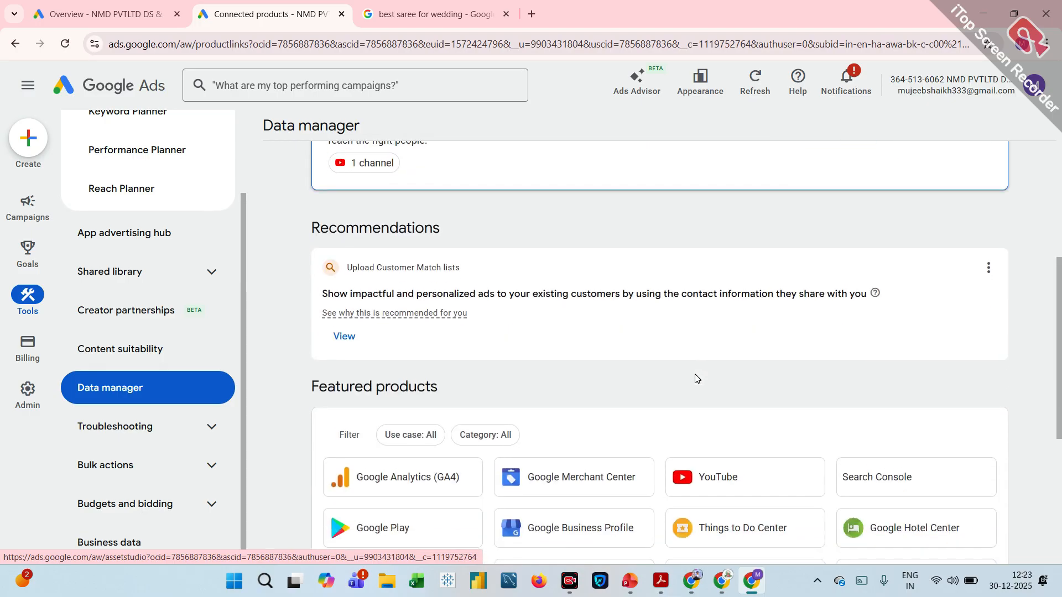
{"action": "scroll", "coordinate": [696, 378], "scroll_direction": "up", "scroll_amount": 5}
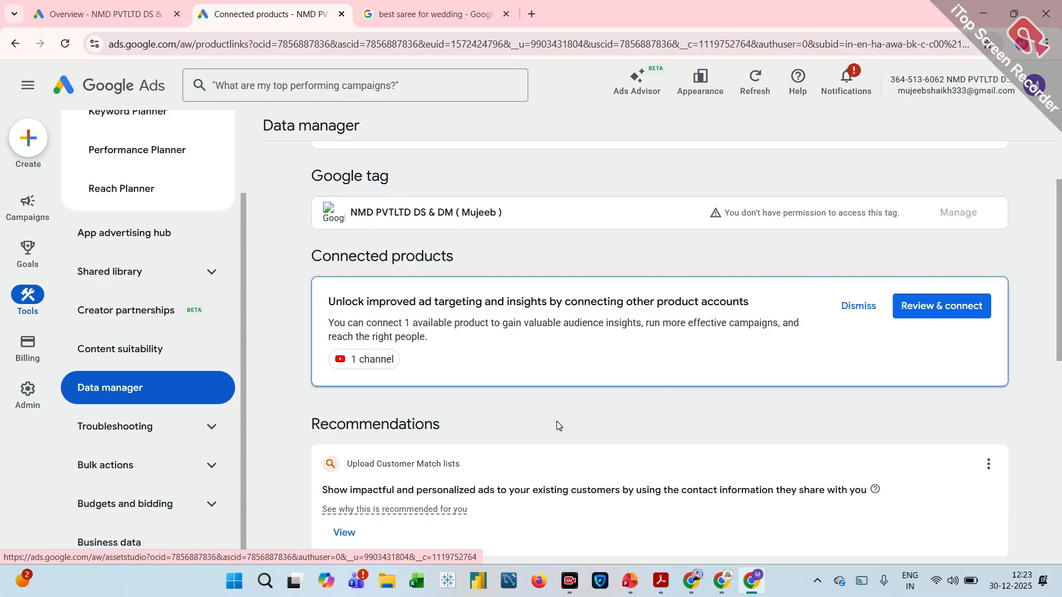
{"action": "scroll", "coordinate": [557, 424], "scroll_direction": "down", "scroll_amount": 4}
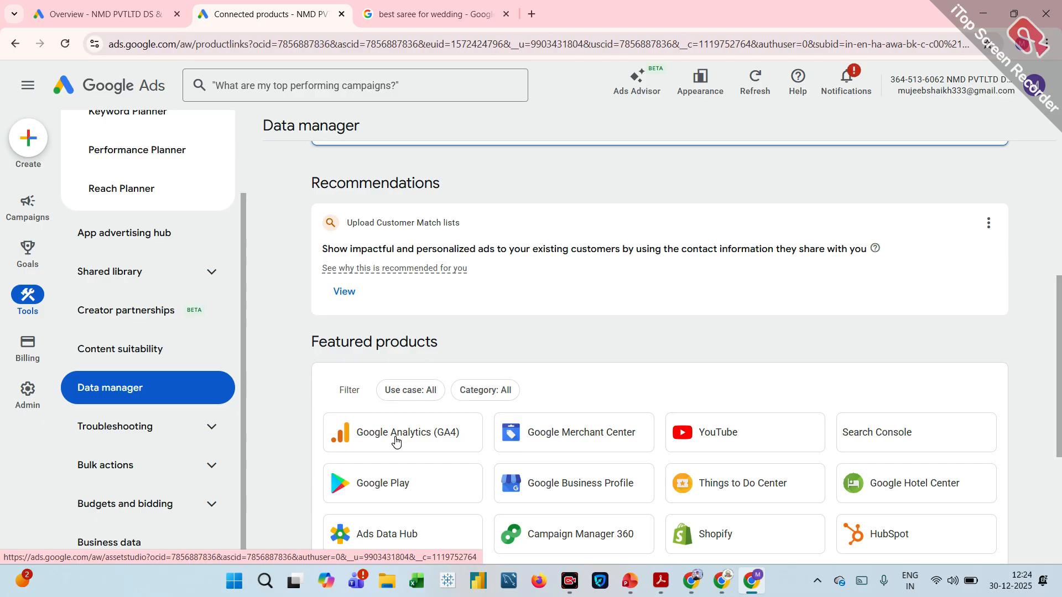
{"action": "scroll", "coordinate": [395, 441], "scroll_direction": "down", "scroll_amount": 1}
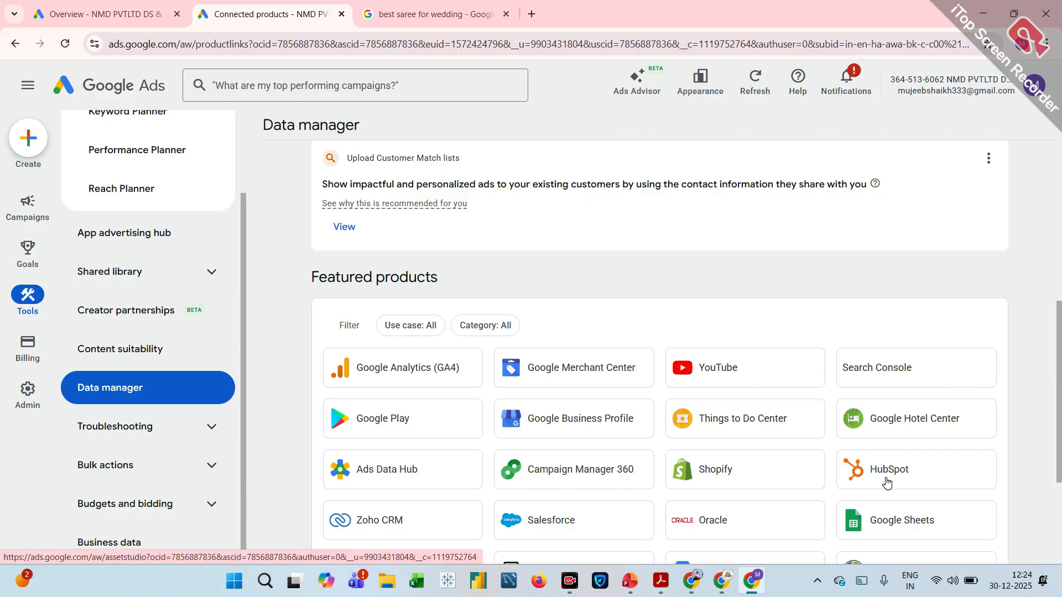
{"action": "scroll", "coordinate": [887, 481], "scroll_direction": "down", "scroll_amount": 3}
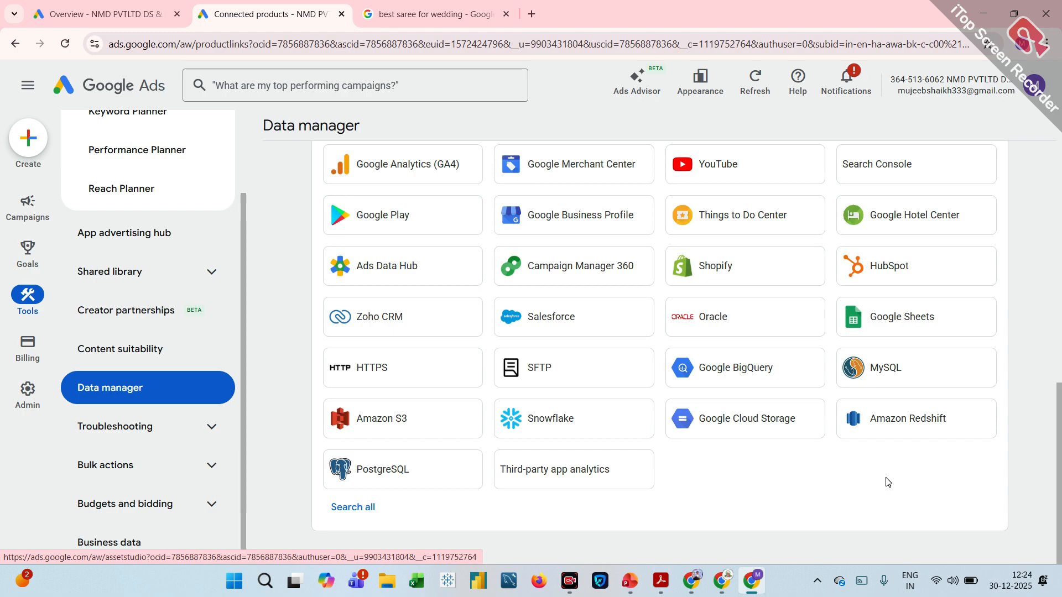
{"action": "scroll", "coordinate": [795, 434], "scroll_direction": "up", "scroll_amount": 2}
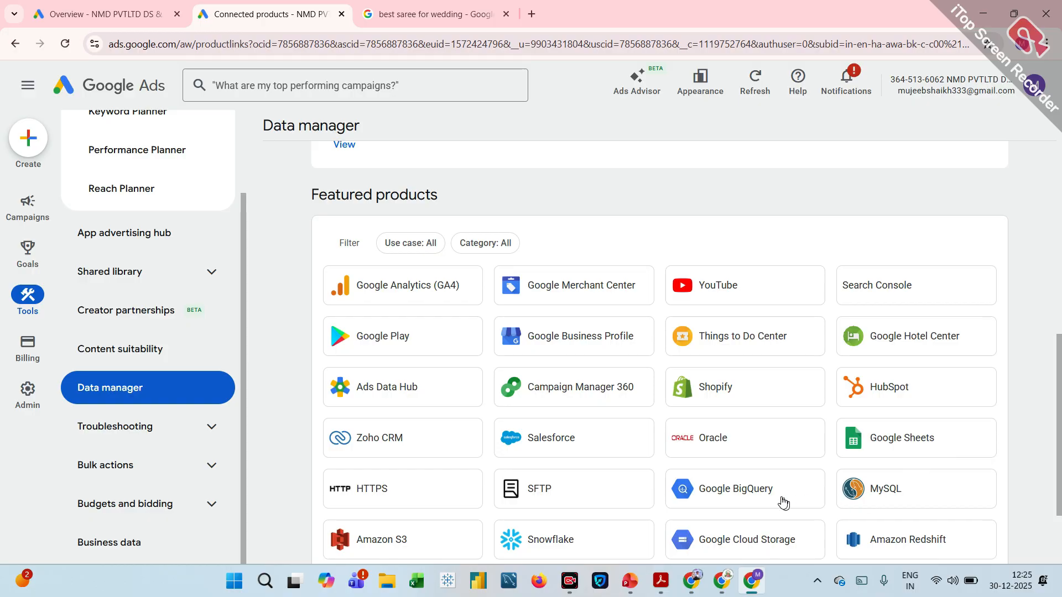
{"action": "scroll", "coordinate": [756, 496], "scroll_direction": "down", "scroll_amount": 1}
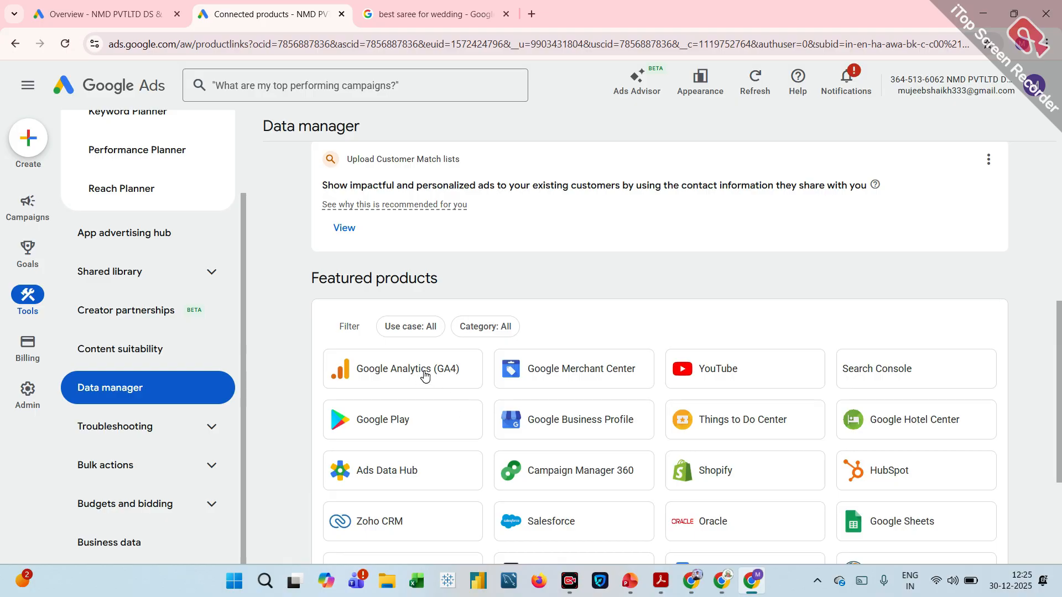
Start linking a YouTube channel, searching for "nmd pvt" and choosing the NMD Pvt Ltd channel.
{"action": "left_click", "coordinate": [742, 382]}
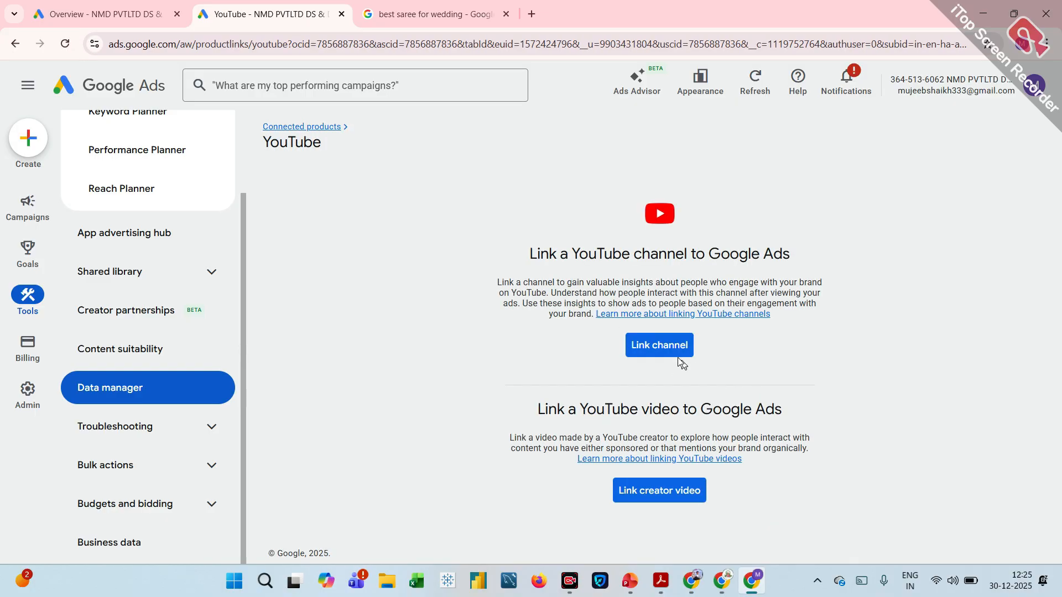
{"action": "left_click", "coordinate": [666, 353]}
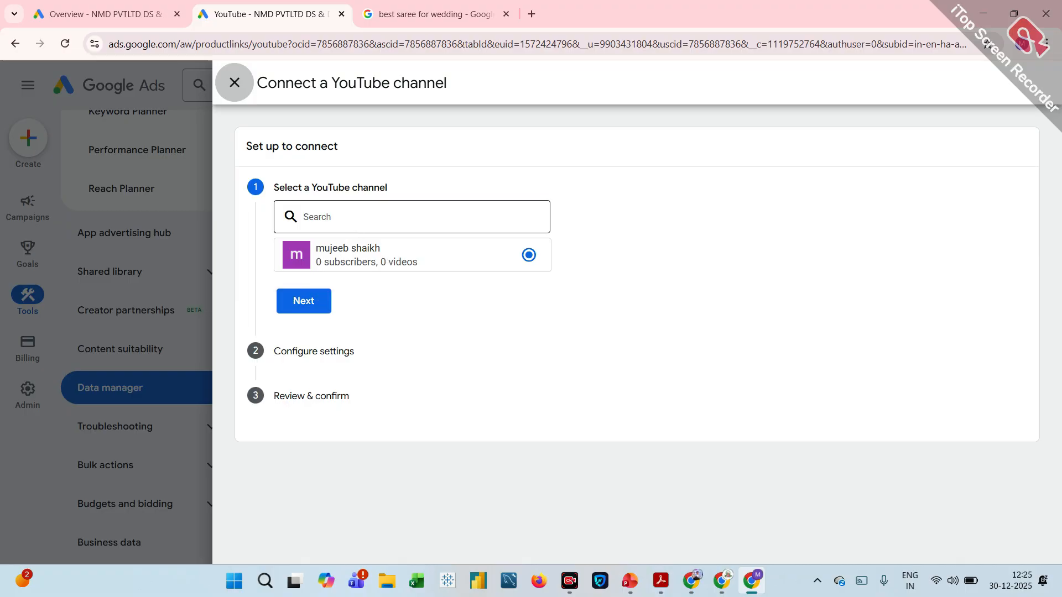
{"action": "left_click", "coordinate": [387, 217]}
{"action": "type", "text": "nm"}
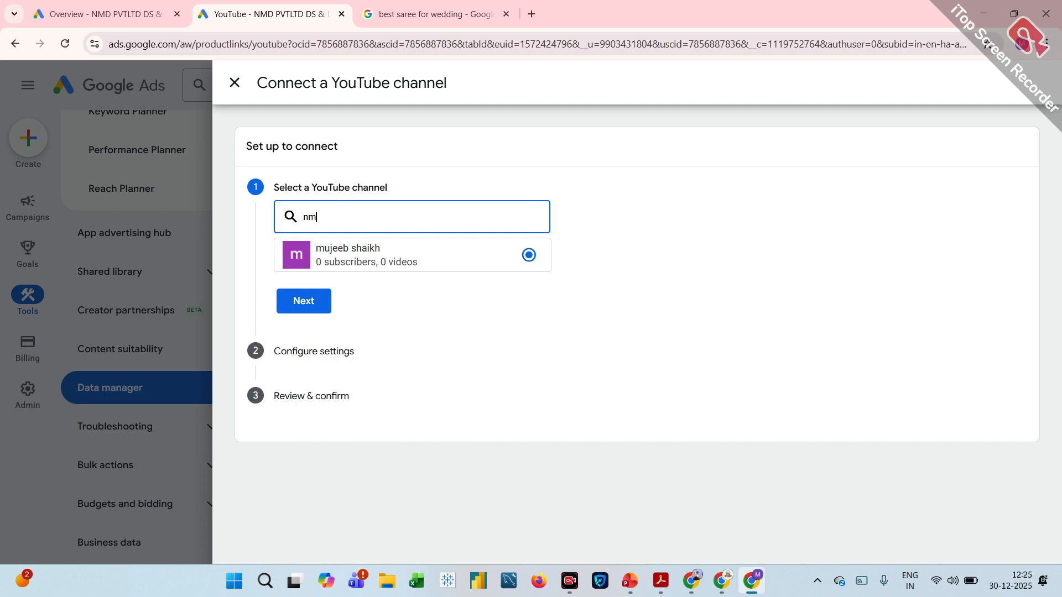
{"action": "type", "text": "f"}
{"action": "type", "text": "d pvt"}
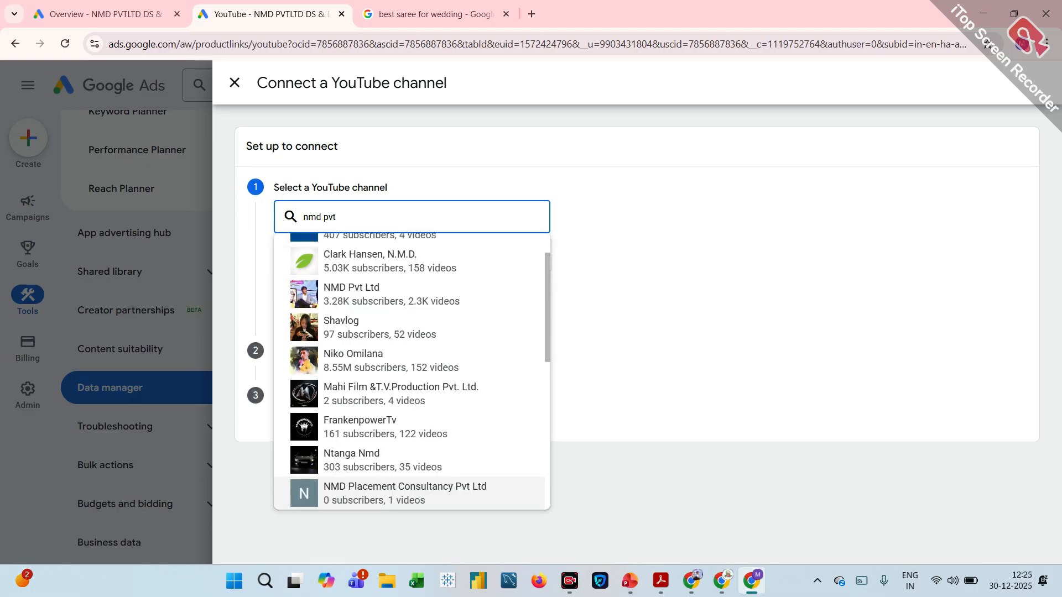
{"action": "left_click", "coordinate": [358, 293]}
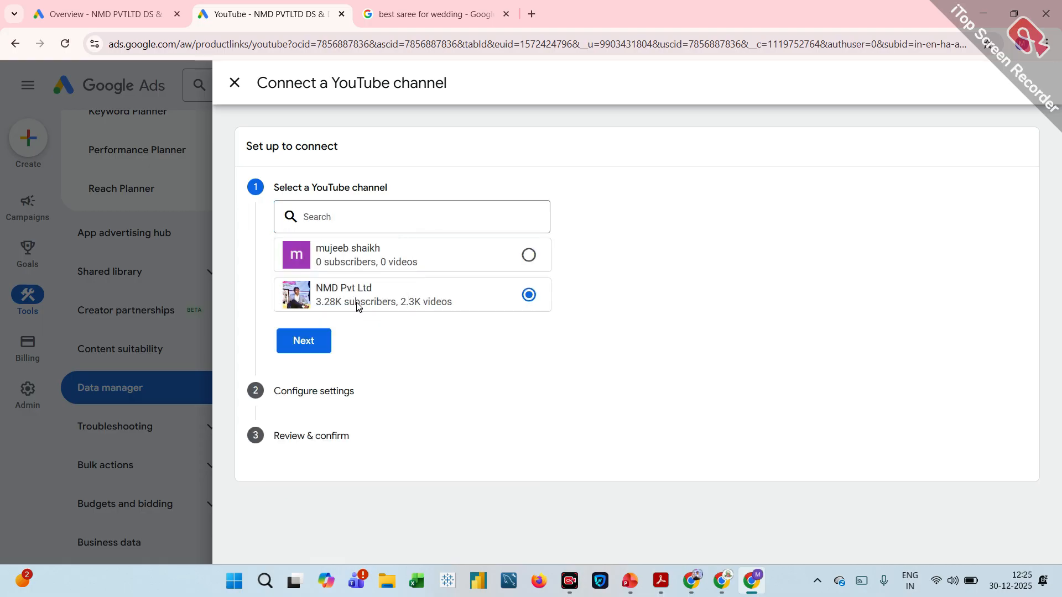
{"action": "left_click", "coordinate": [306, 342]}
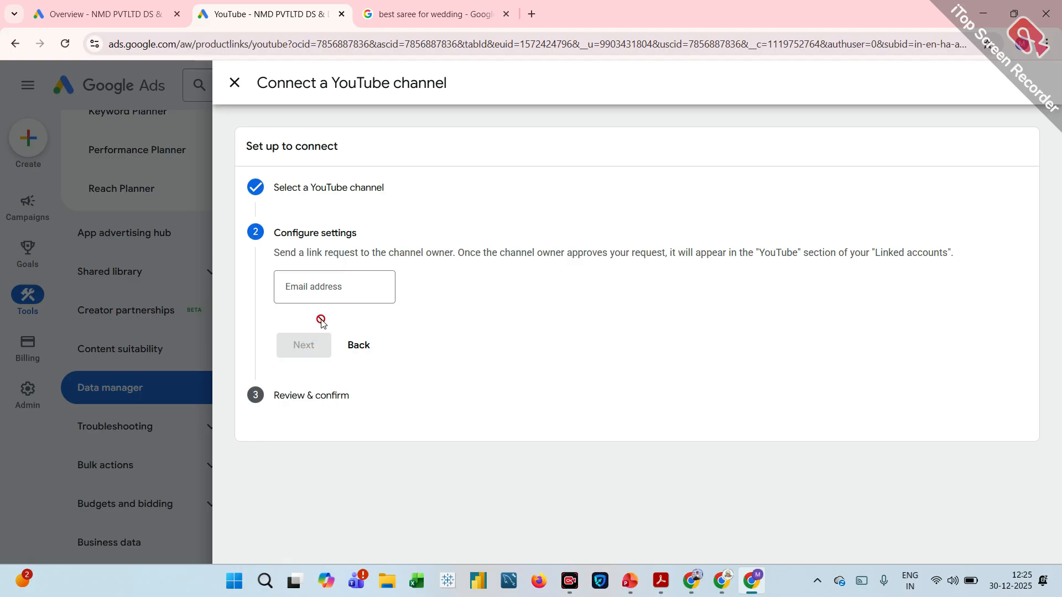
Enter the channel owner's email address and send the link request for the selected YouTube channel.
{"action": "left_click", "coordinate": [320, 282]}
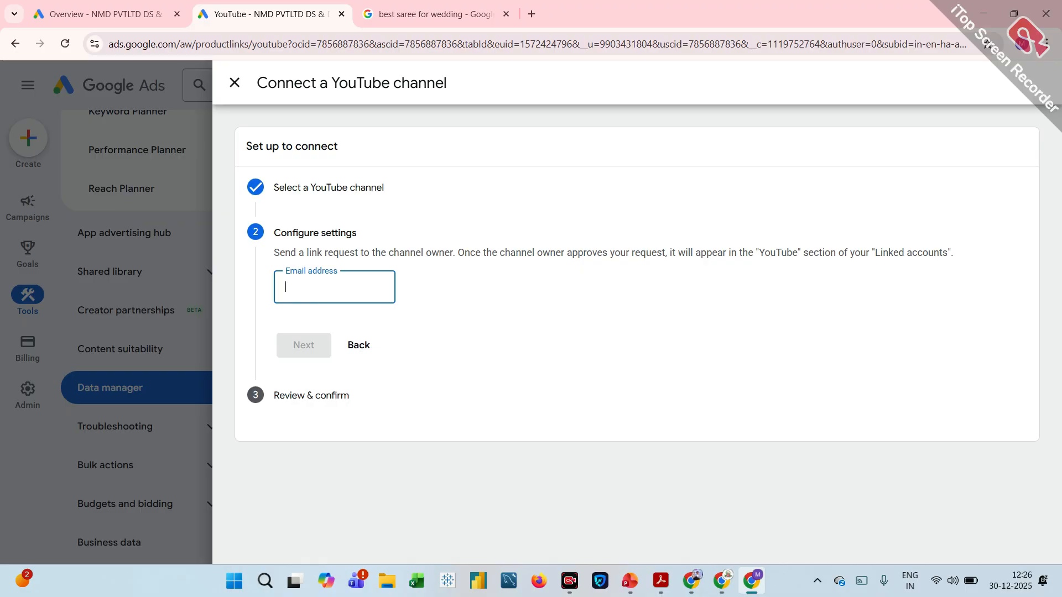
{"action": "type", "text": "nmd"}
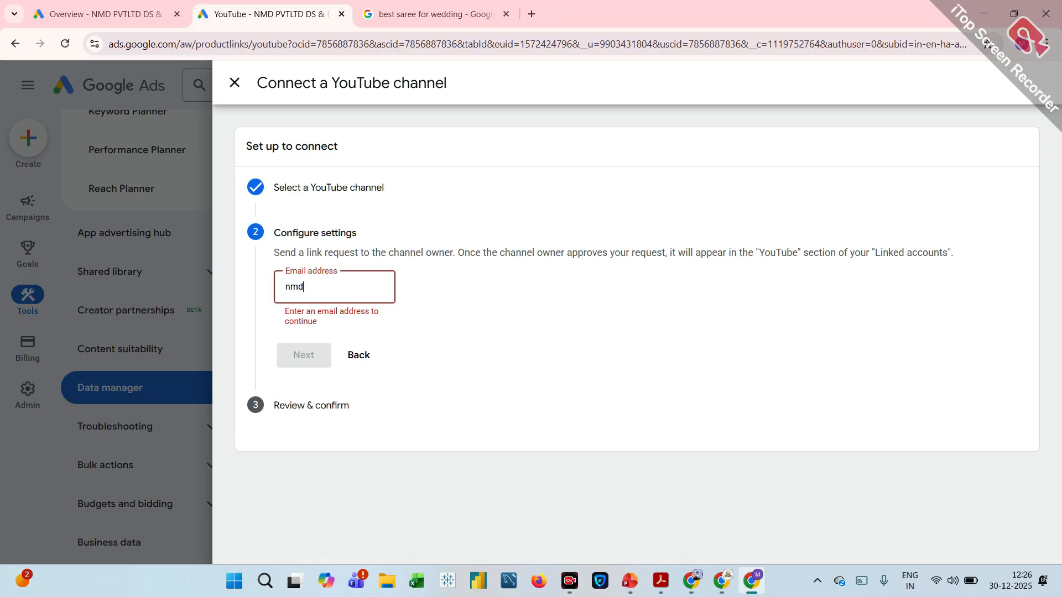
{"action": "key", "text": "BackSpace"}
{"action": "key", "text": "BackSpace"}
{"action": "key", "text": "BackSpace"}
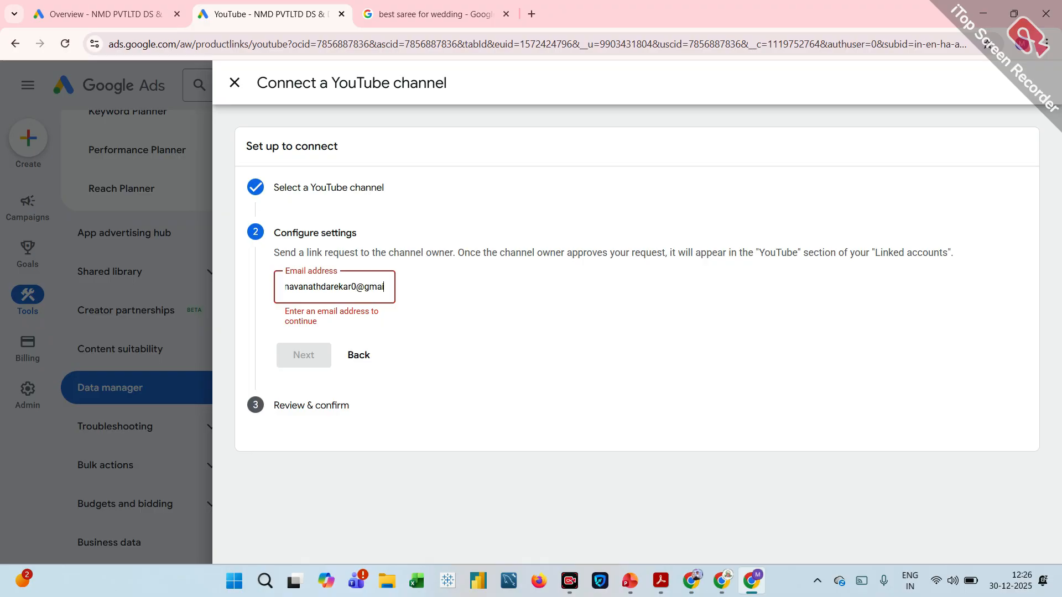
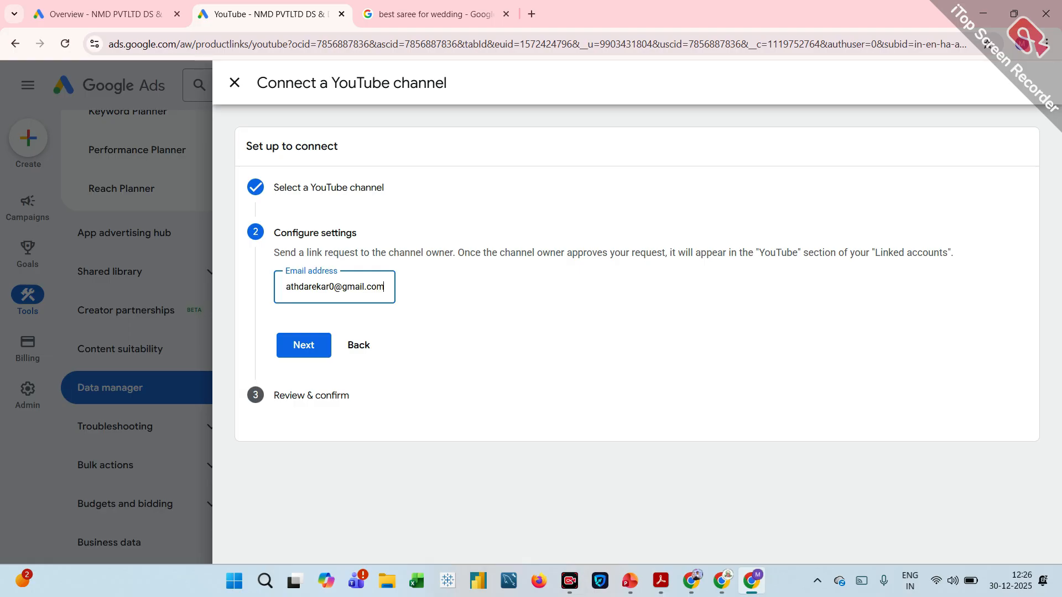
{"action": "left_click", "coordinate": [305, 345]}
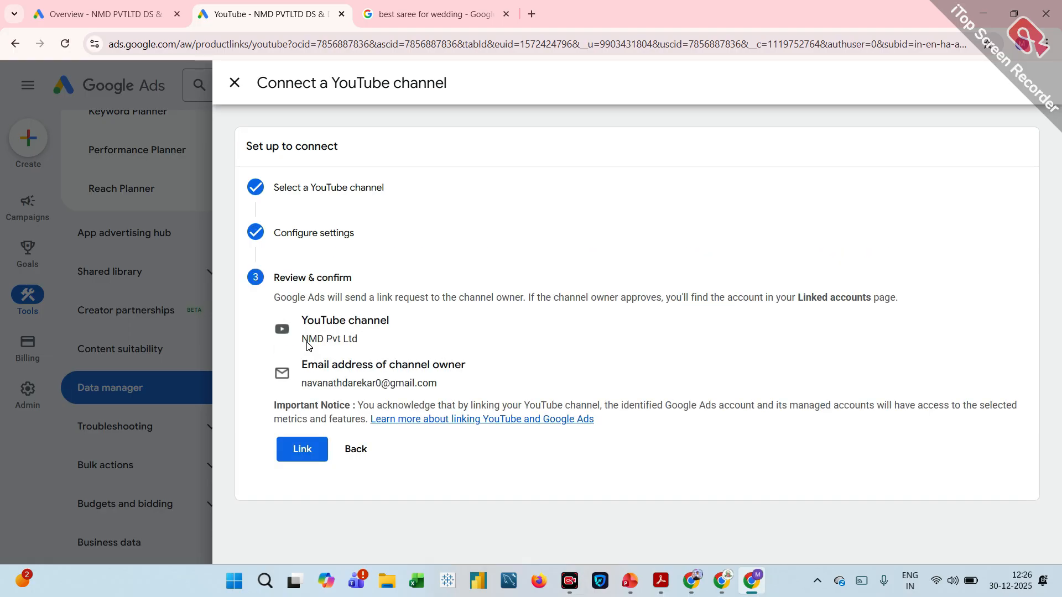
{"action": "left_click", "coordinate": [297, 450]}
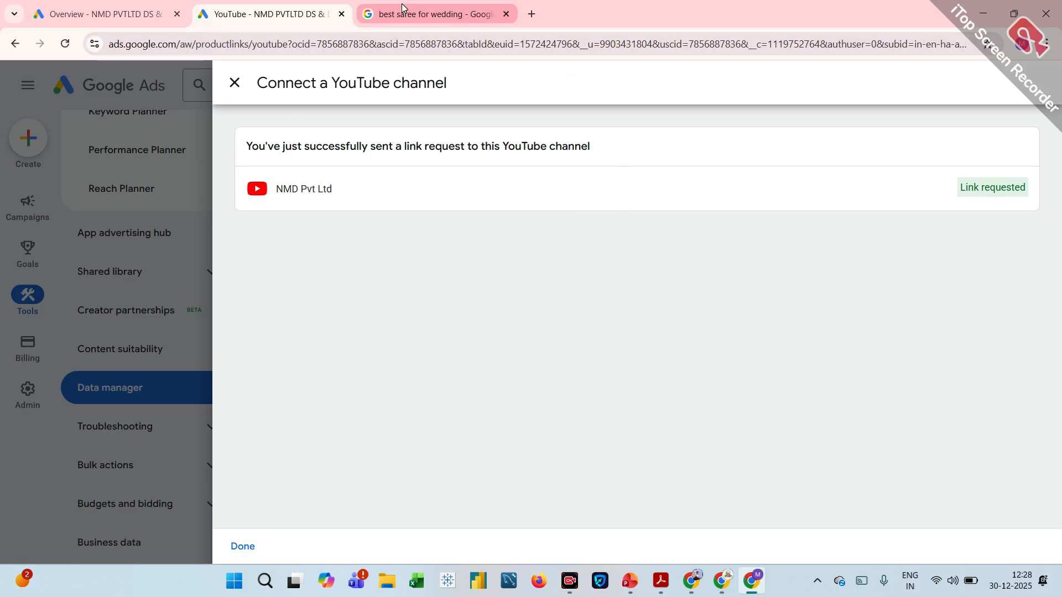
{"action": "mouse_move", "coordinate": [402, 8]}
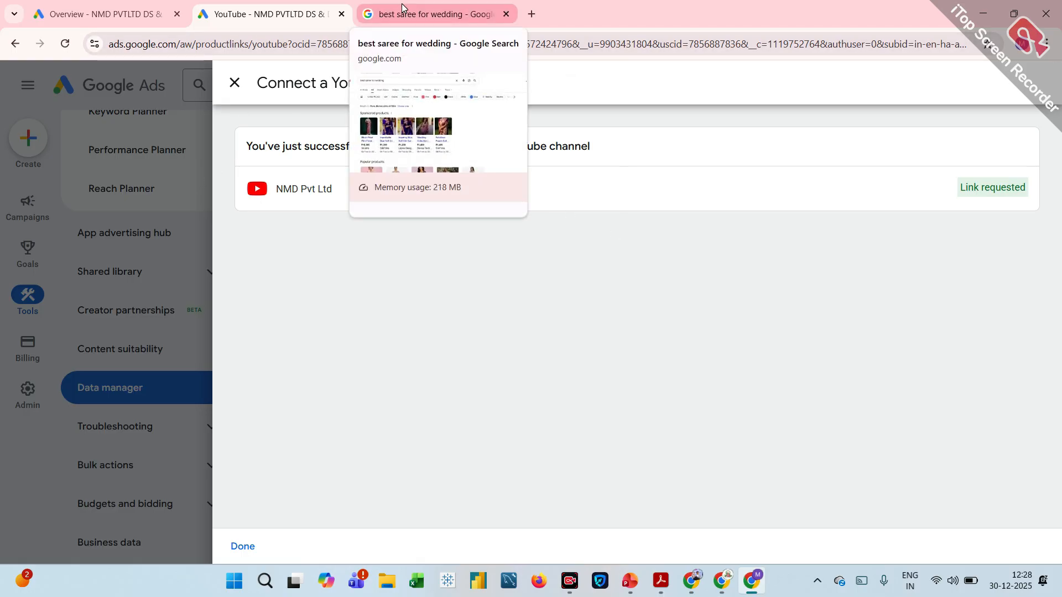
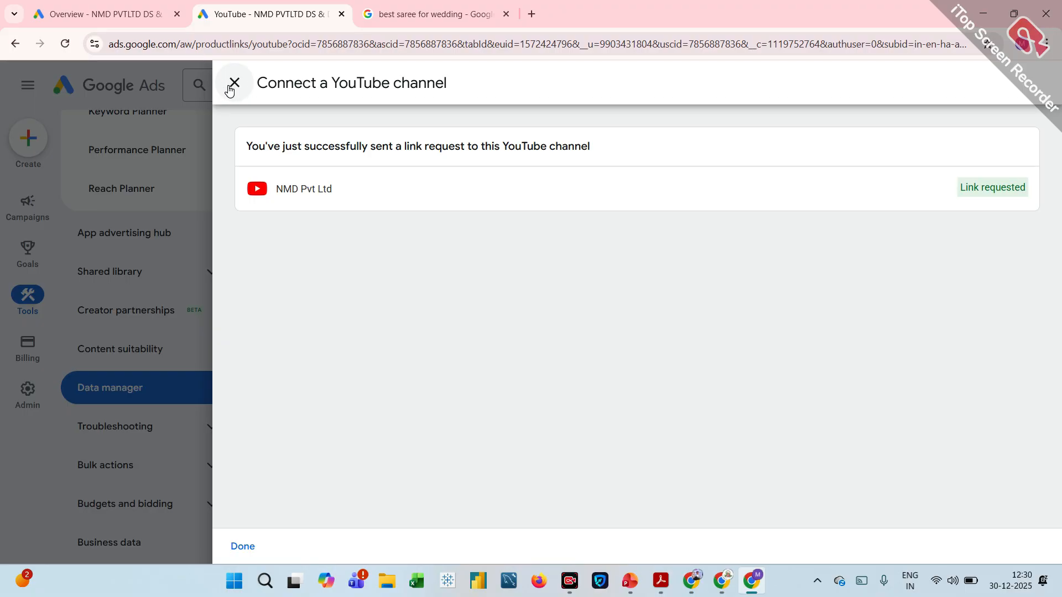
Close the link request confirmation and review the received and sent YouTube link requests.
{"action": "left_click", "coordinate": [234, 84]}
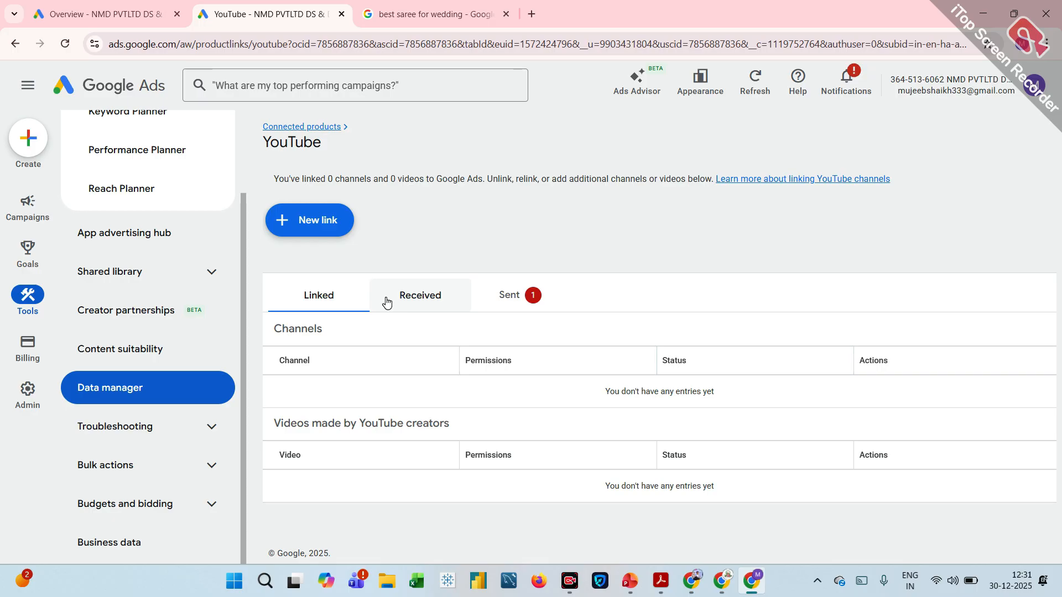
{"action": "left_click", "coordinate": [407, 298]}
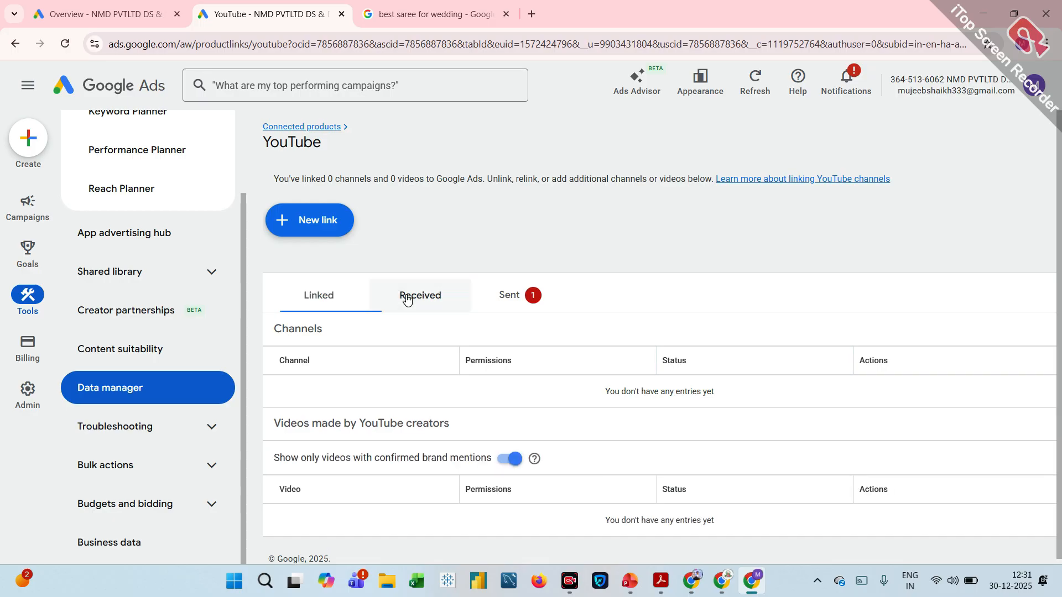
{"action": "left_click", "coordinate": [505, 303]}
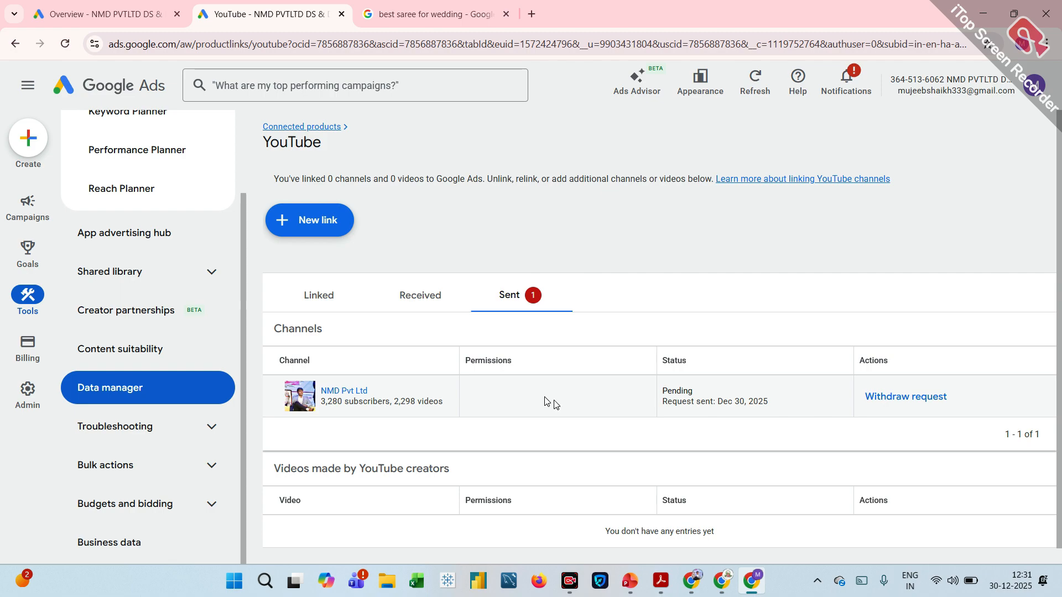
{"action": "scroll", "coordinate": [605, 403], "scroll_direction": "down", "scroll_amount": 1}
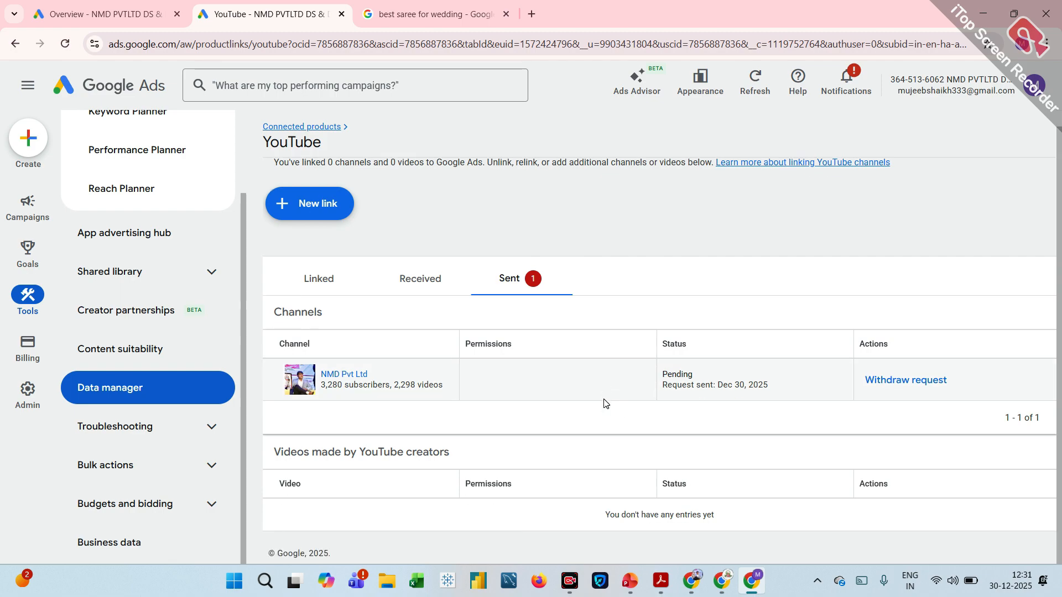
{"action": "scroll", "coordinate": [604, 402], "scroll_direction": "up", "scroll_amount": 1}
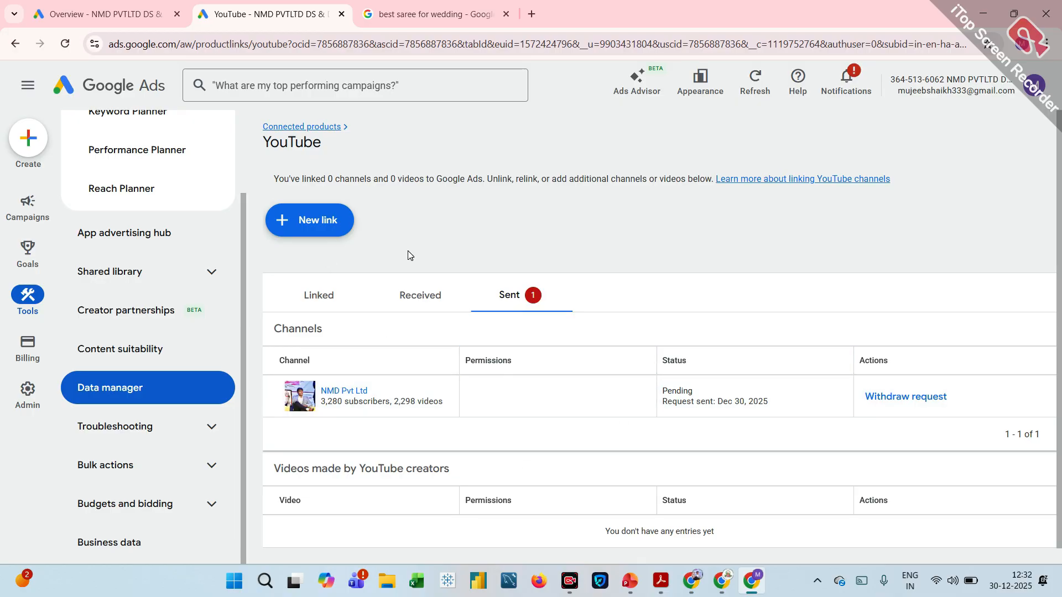
Return to Data manager and look through the connected products, recommendations and featured products.
{"action": "left_click", "coordinate": [143, 393]}
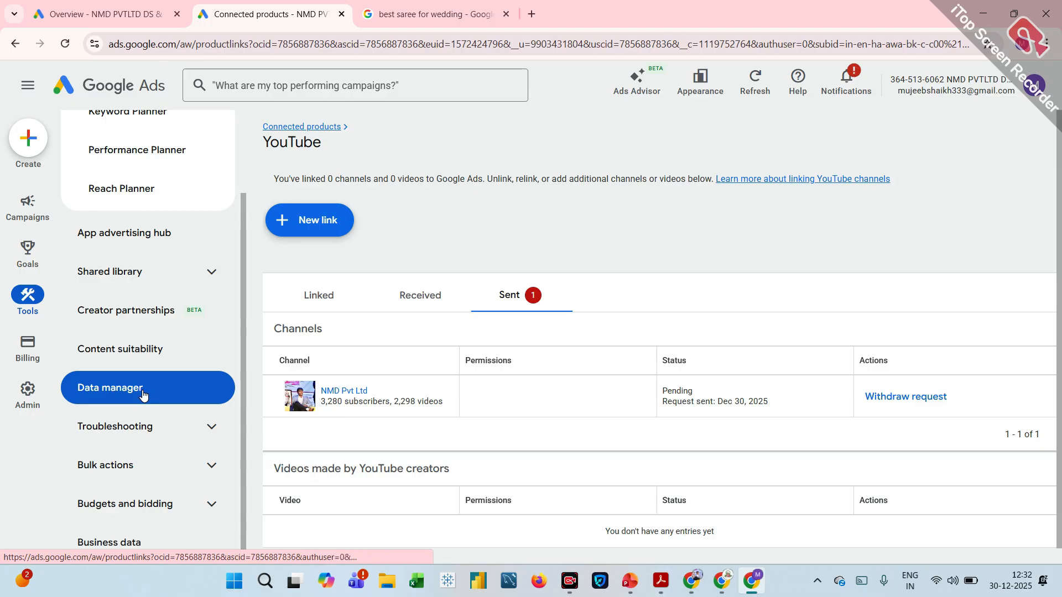
{"action": "scroll", "coordinate": [525, 360], "scroll_direction": "down", "scroll_amount": 2}
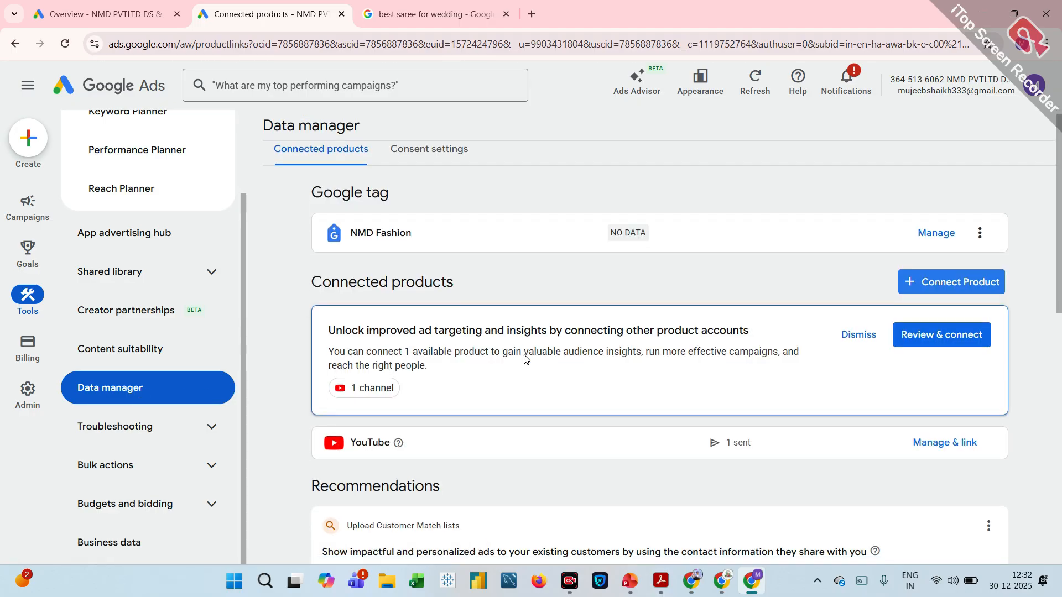
{"action": "scroll", "coordinate": [526, 360], "scroll_direction": "up", "scroll_amount": 2}
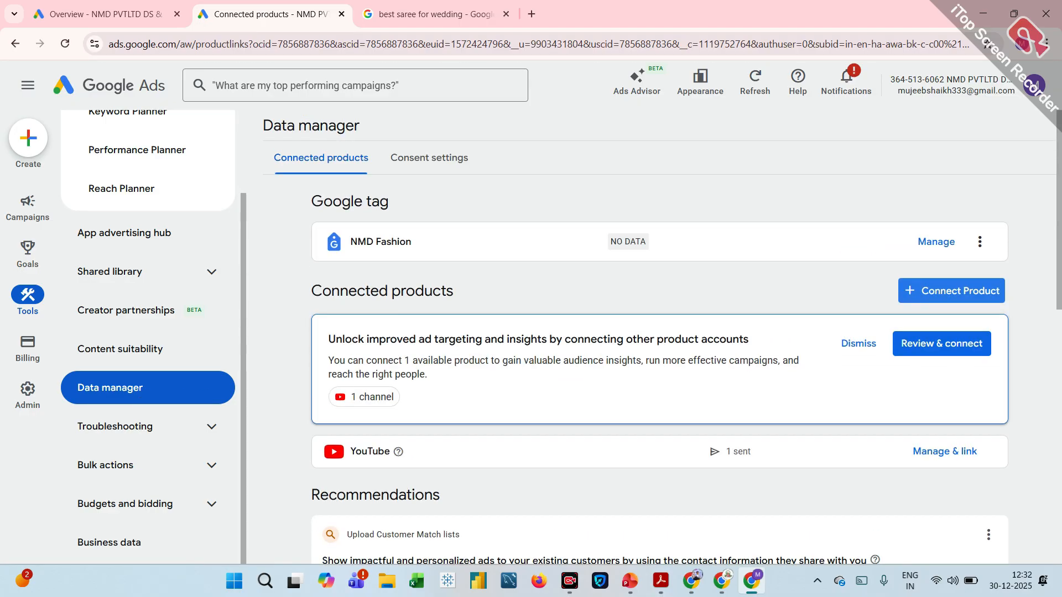
{"action": "scroll", "coordinate": [526, 360], "scroll_direction": "down", "scroll_amount": 1}
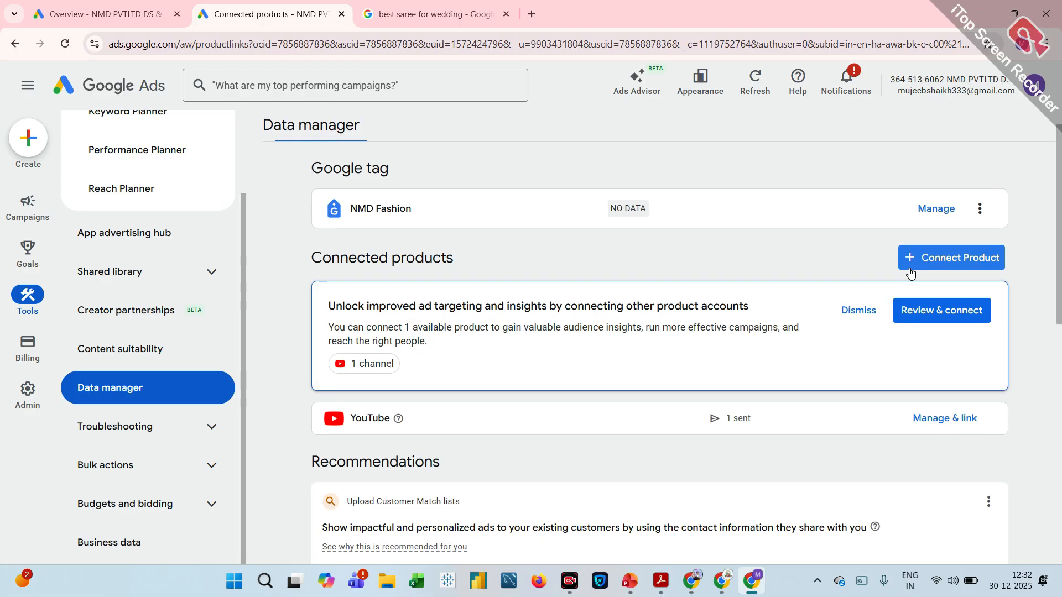
{"action": "scroll", "coordinate": [911, 272], "scroll_direction": "down", "scroll_amount": 1}
{"action": "scroll", "coordinate": [911, 272], "scroll_direction": "down", "scroll_amount": 1}
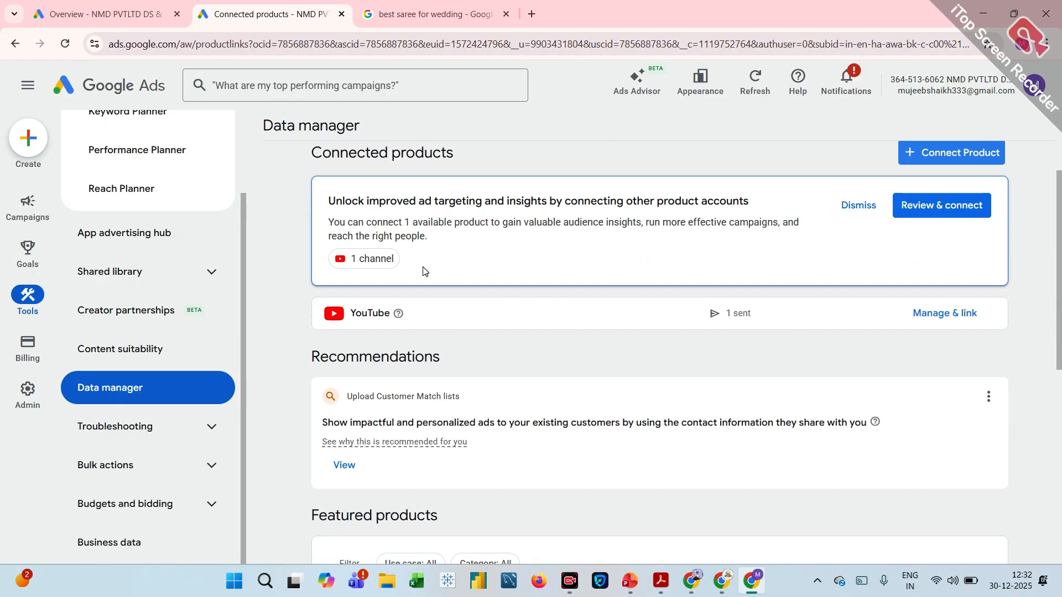
{"action": "scroll", "coordinate": [602, 304], "scroll_direction": "down", "scroll_amount": 4}
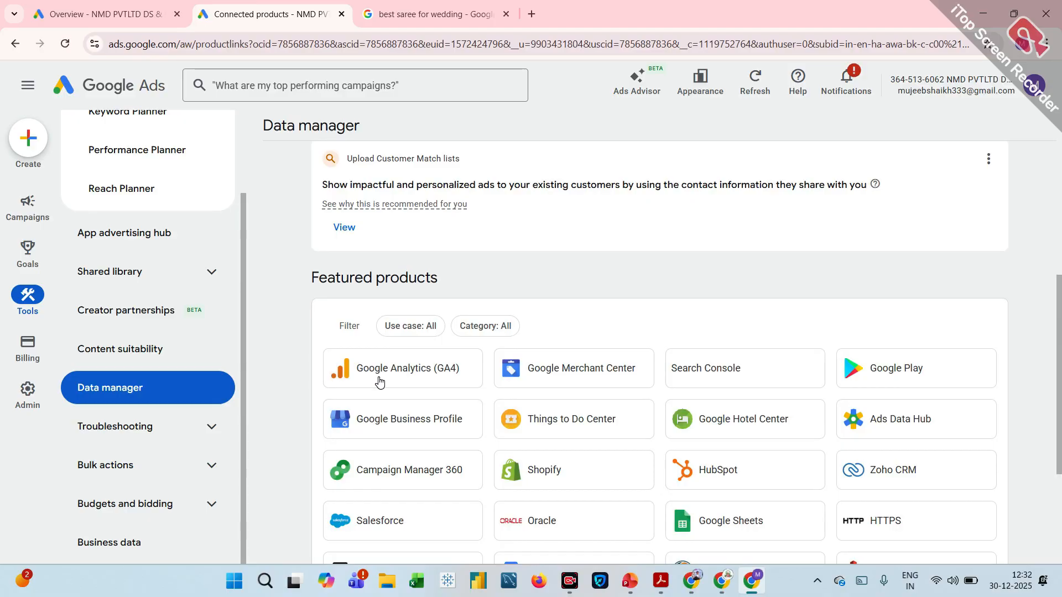
Open the Google Analytics (GA4) property link setup from the featured products and read its property selection notice.
{"action": "left_click", "coordinate": [379, 381]}
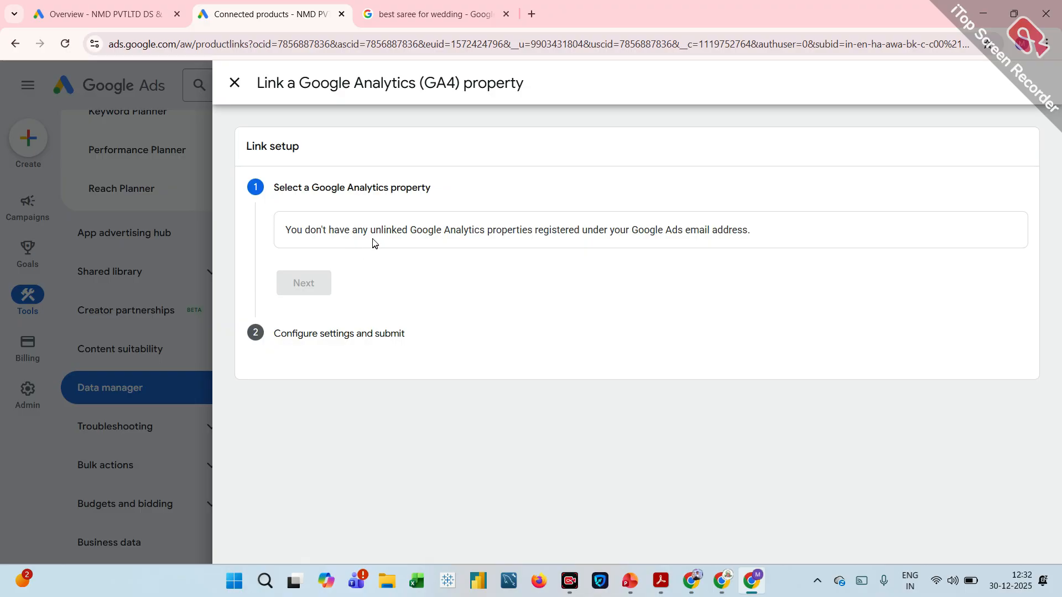
{"action": "triple_click", "coordinate": [340, 229]}
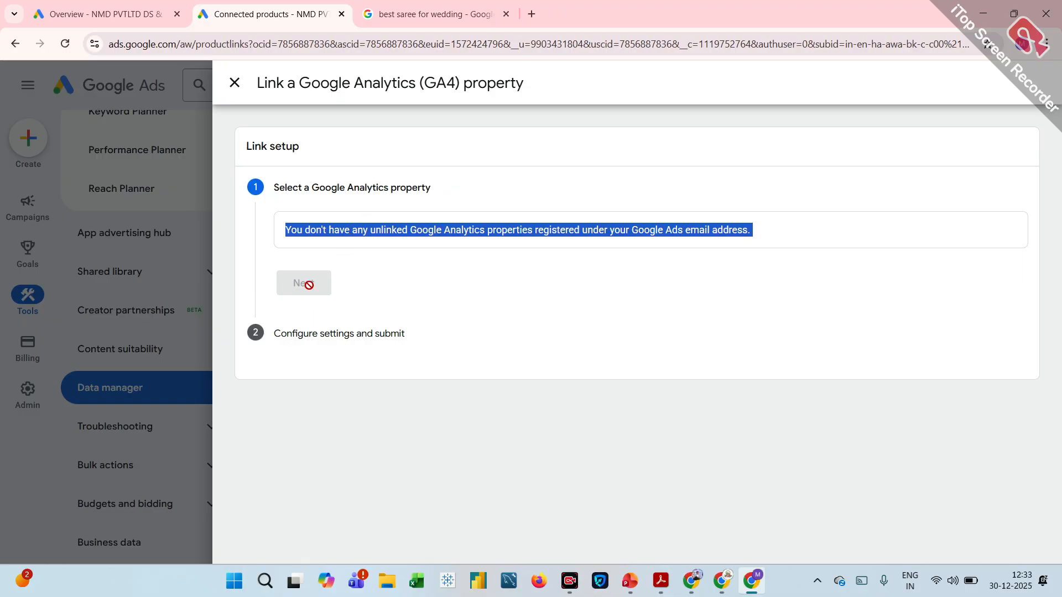
{"action": "left_click", "coordinate": [234, 83]}
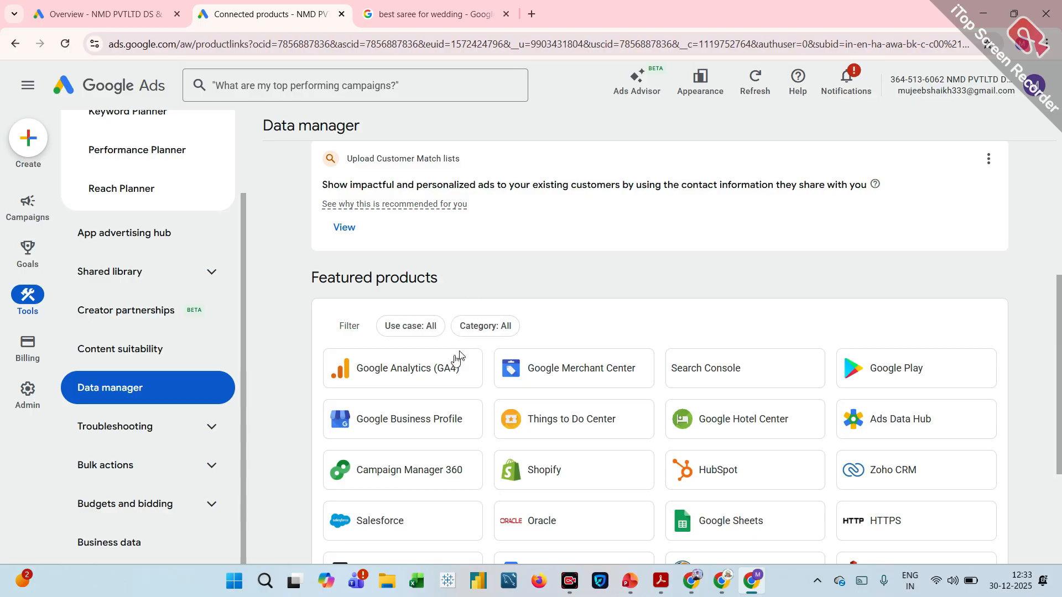
{"action": "left_click", "coordinate": [416, 371]}
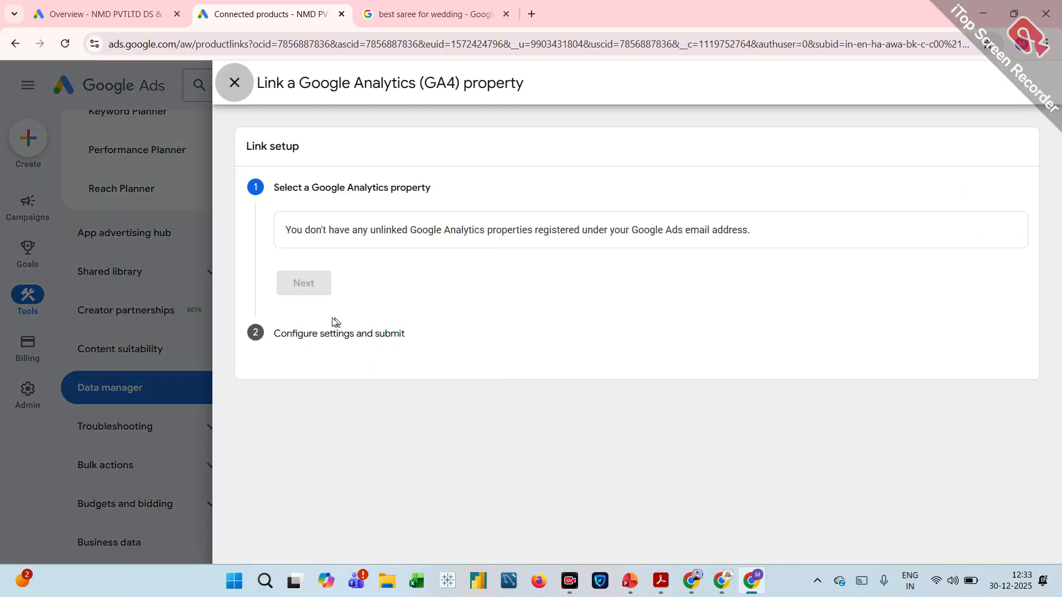
{"action": "left_click_drag", "start_coordinate": [333, 229], "coordinate": [389, 251]}
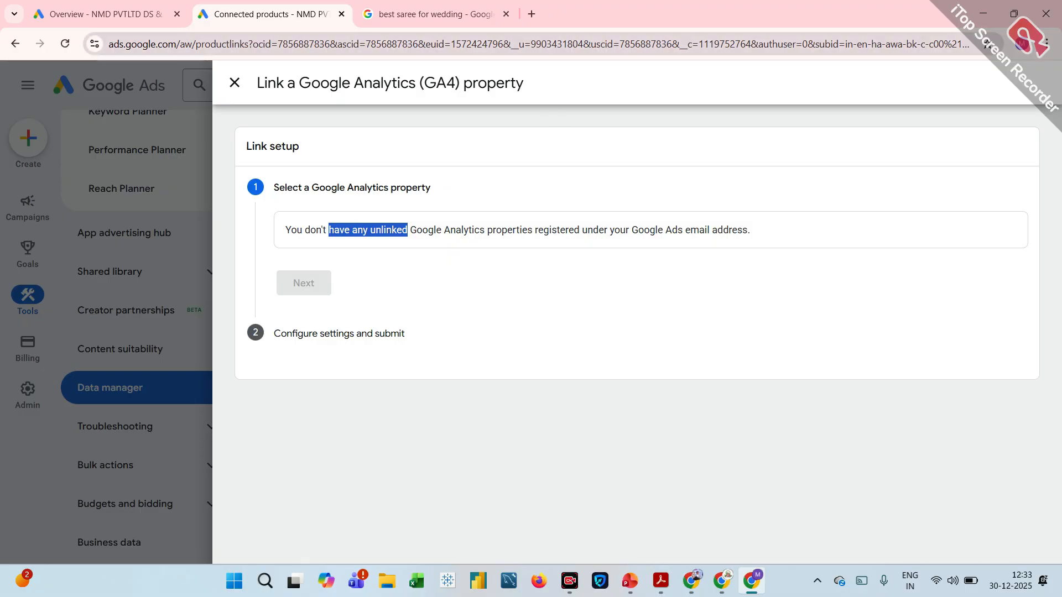
Switch to the Google search page and search for "google analytic" in place of the saree query.
{"action": "left_click", "coordinate": [434, 5]}
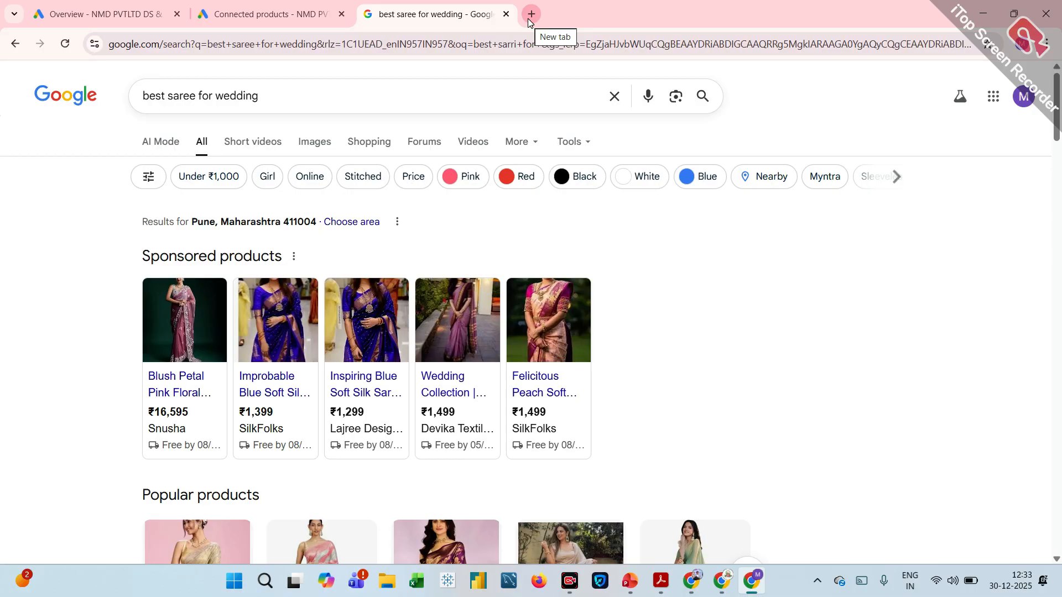
{"action": "triple_click", "coordinate": [258, 95]}
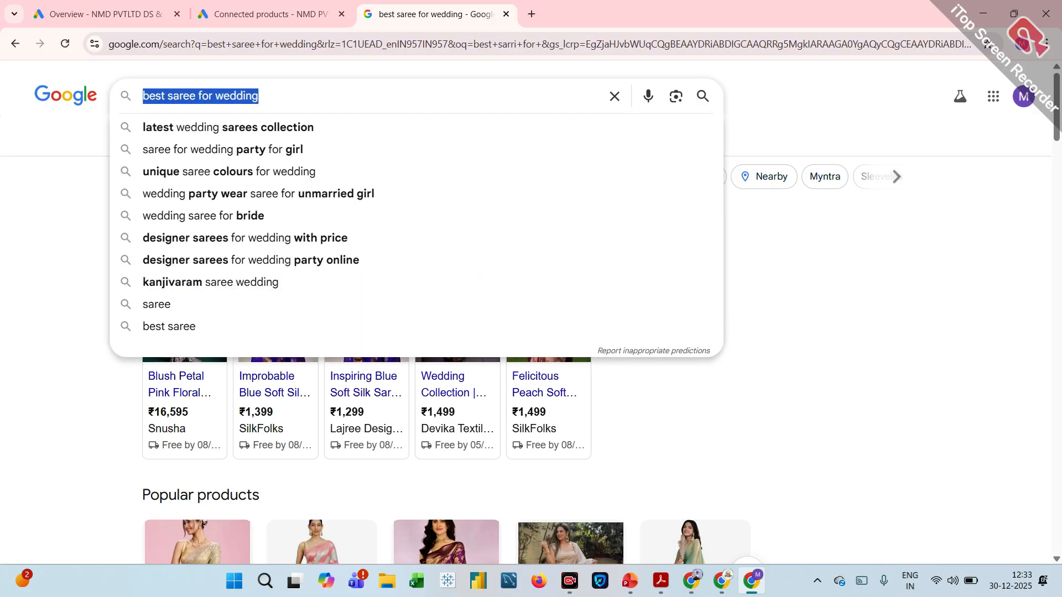
{"action": "key", "text": "BackSpace"}
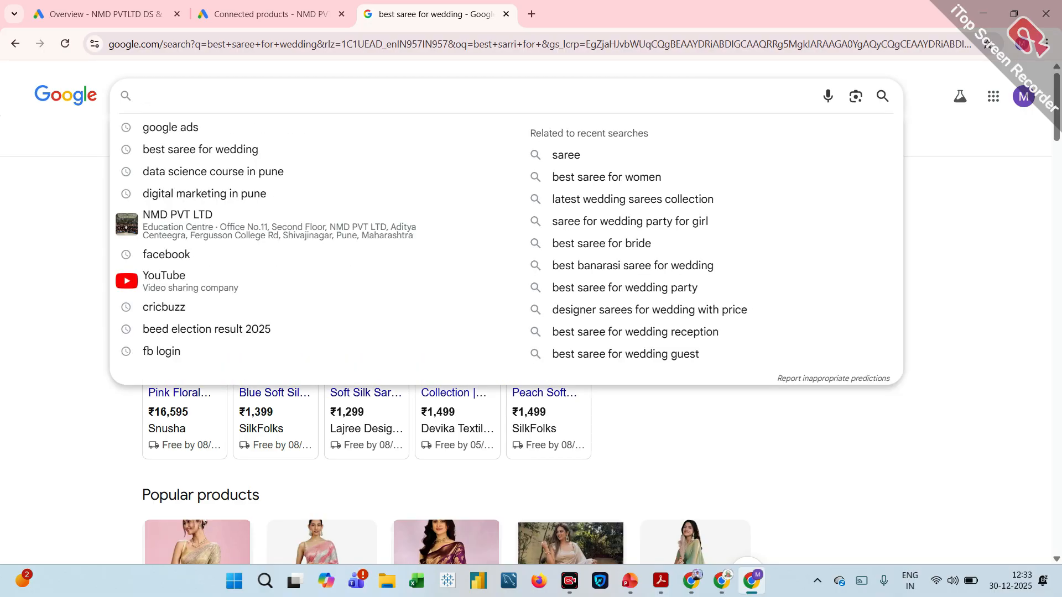
{"action": "type", "text": "goo"}
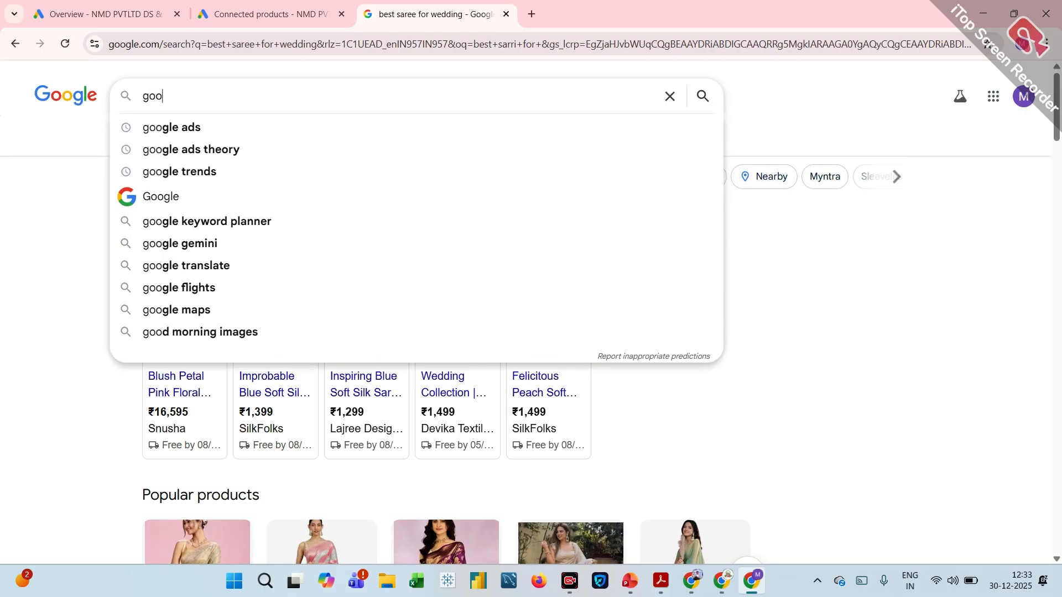
{"action": "type", "text": "gle "}
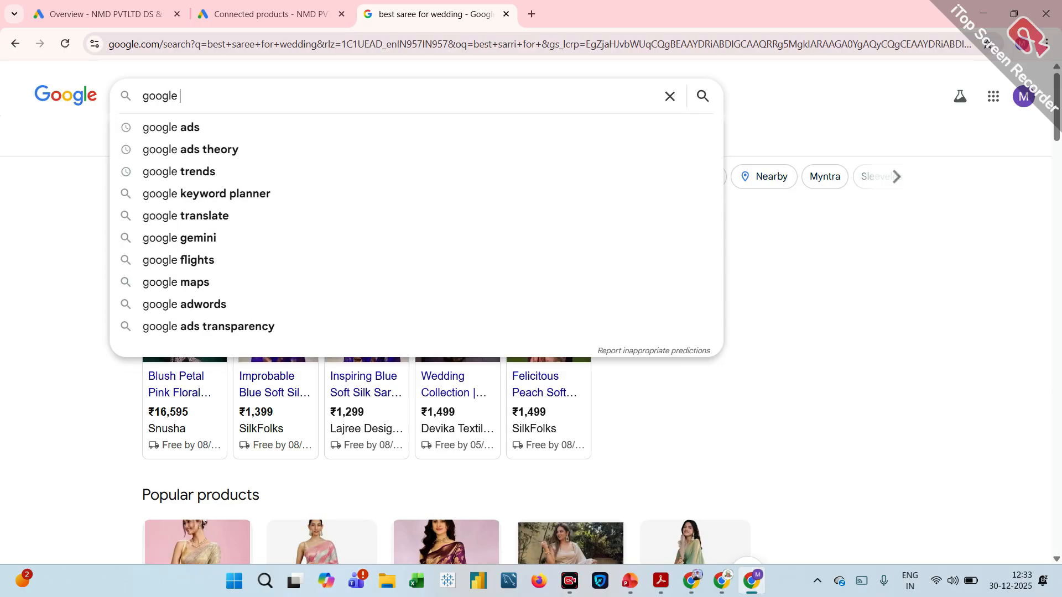
{"action": "type", "text": "anal"}
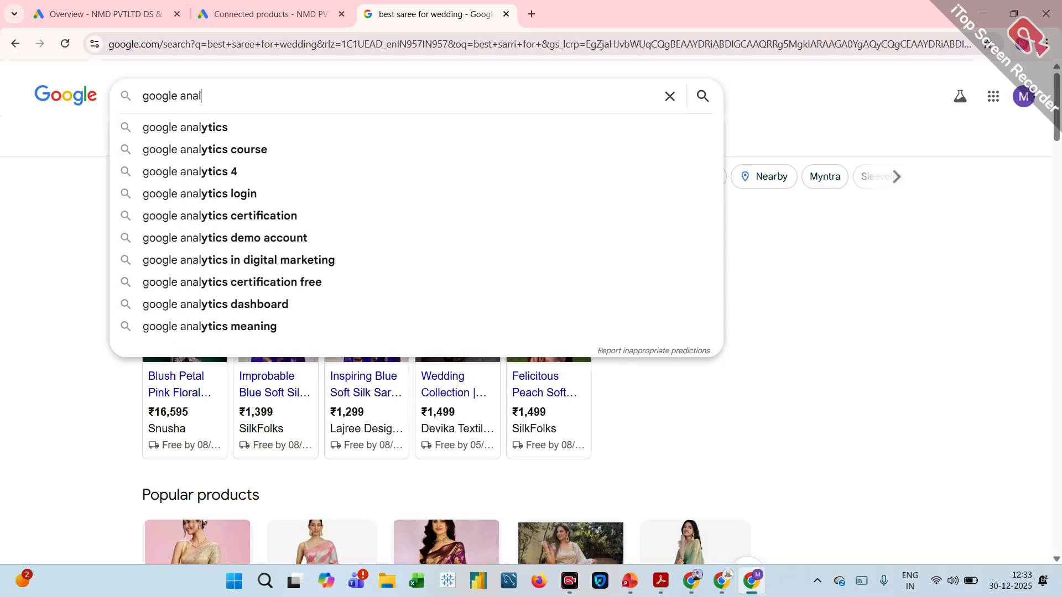
{"action": "type", "text": "ytic"}
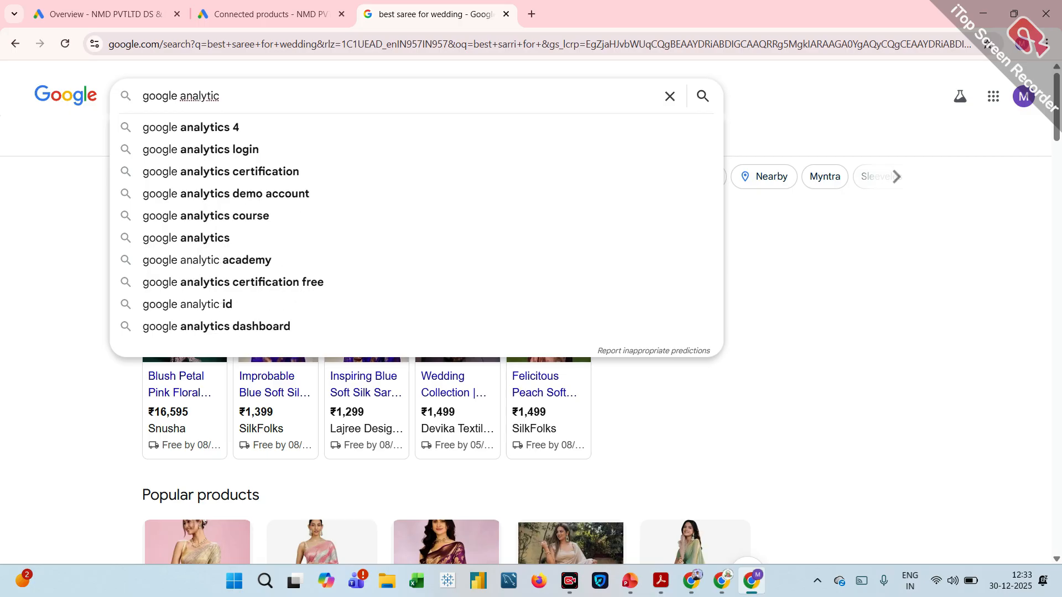
{"action": "key", "text": "Return"}
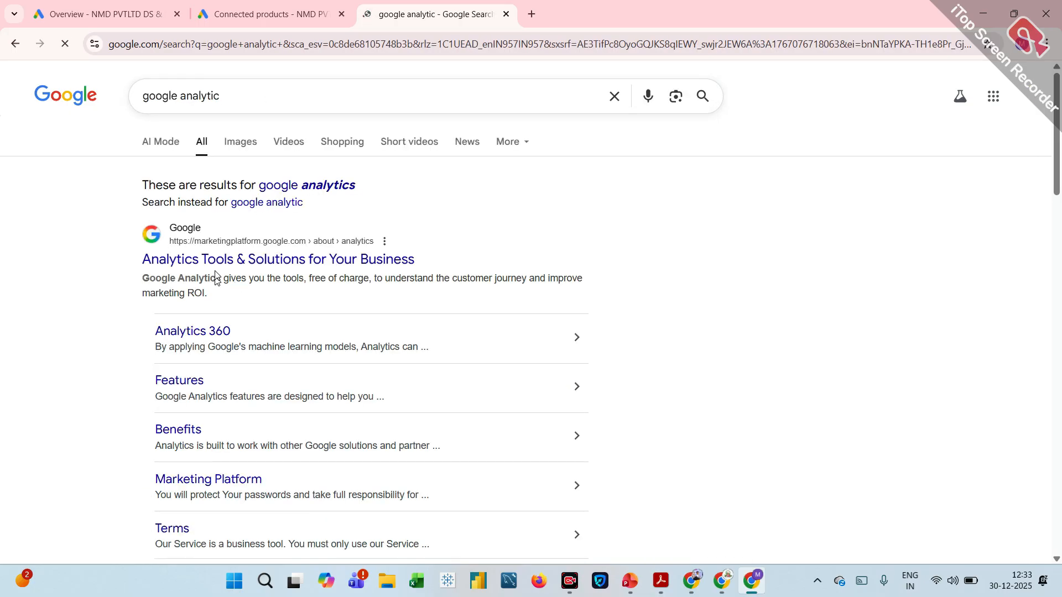
Open the official Google Analytics website from the results and start setting up a new Analytics account.
{"action": "left_click", "coordinate": [219, 258]}
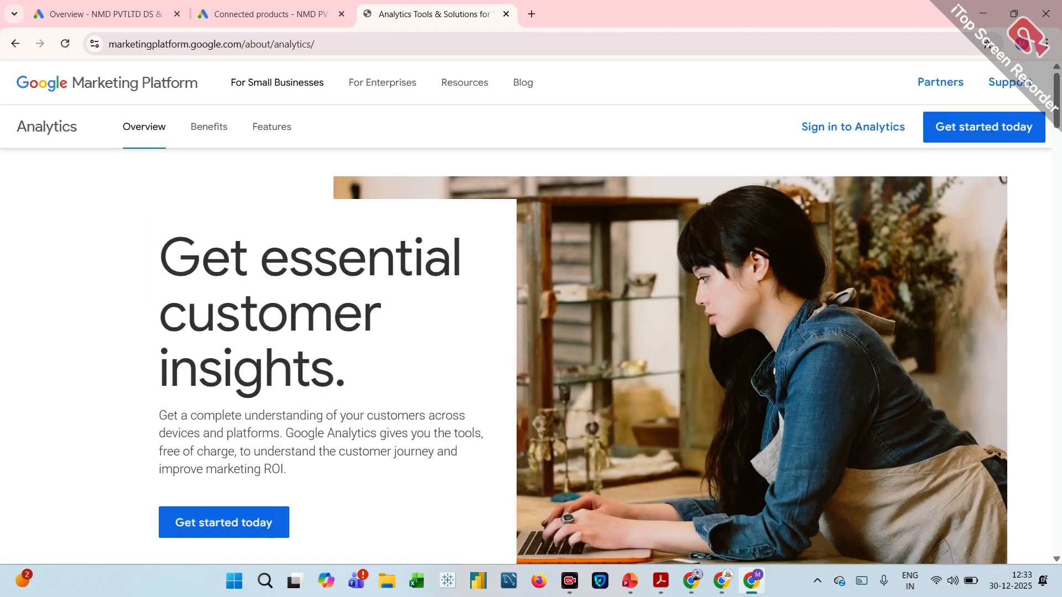
{"action": "left_click", "coordinate": [981, 131]}
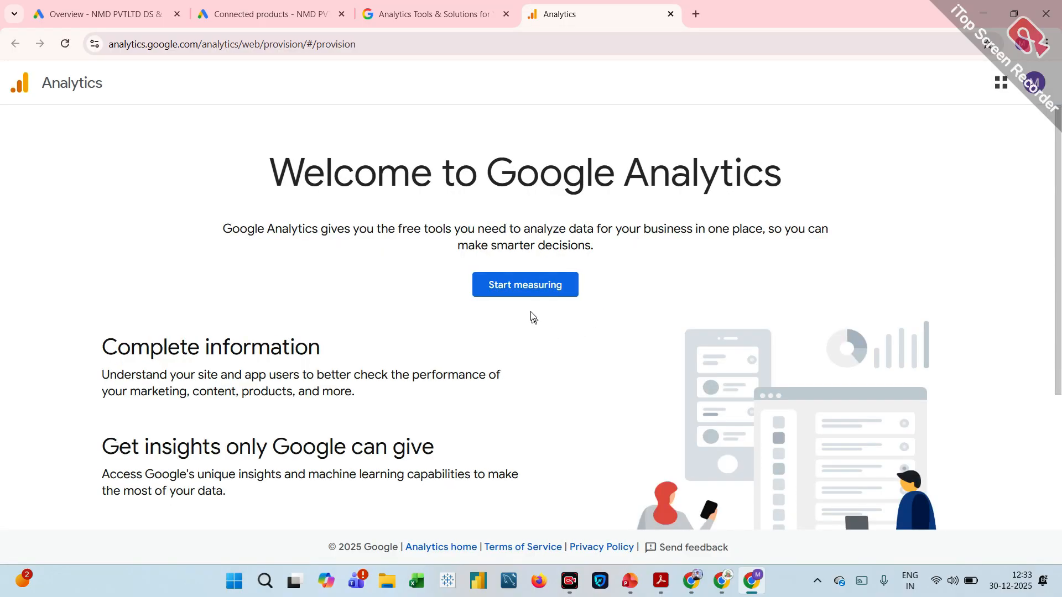
{"action": "left_click", "coordinate": [539, 284]}
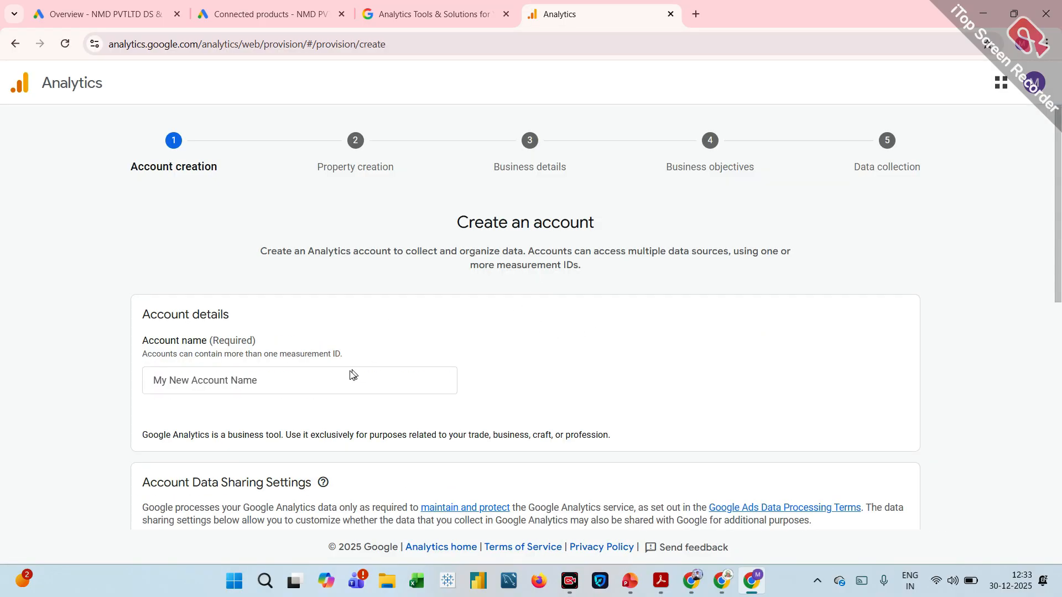
Enter the owner's name as the Analytics account name, keep the default data sharing settings and continue to property creation.
{"action": "left_click", "coordinate": [318, 377]}
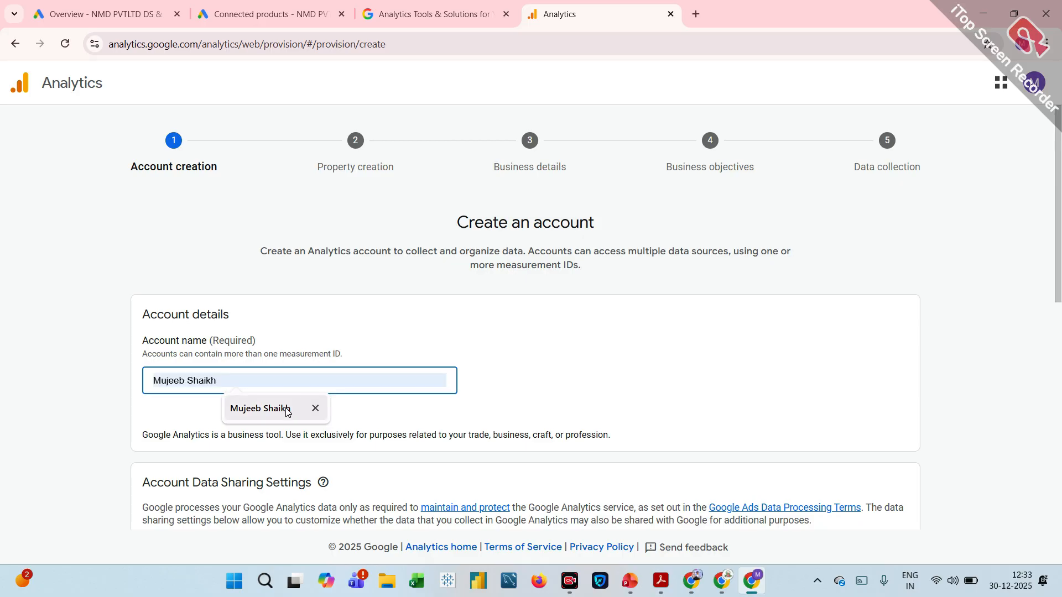
{"action": "left_click", "coordinate": [285, 409]}
{"action": "scroll", "coordinate": [286, 412], "scroll_direction": "down", "scroll_amount": 3}
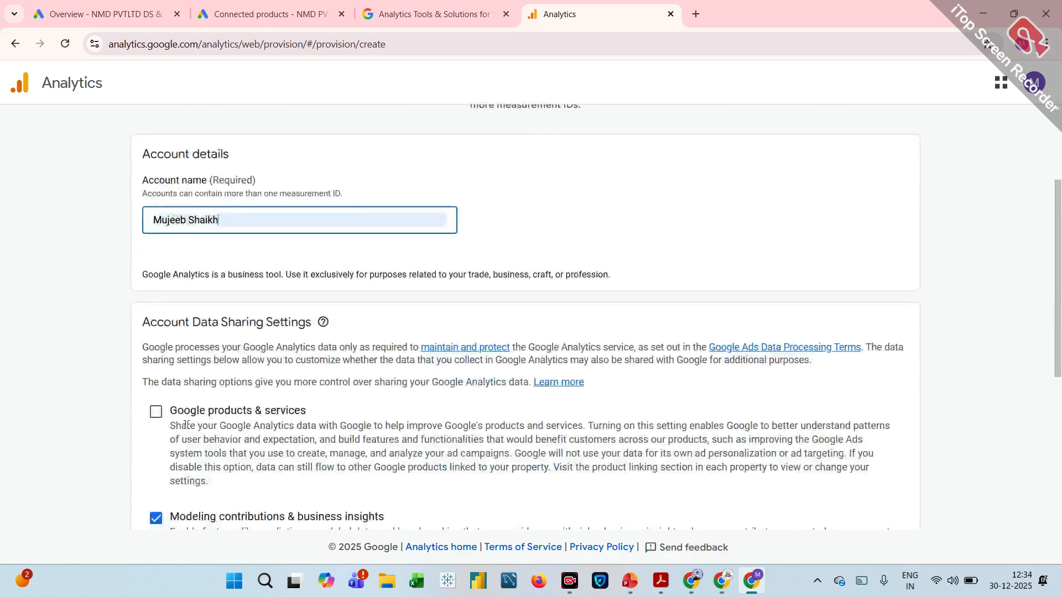
{"action": "scroll", "coordinate": [165, 425], "scroll_direction": "down", "scroll_amount": 1}
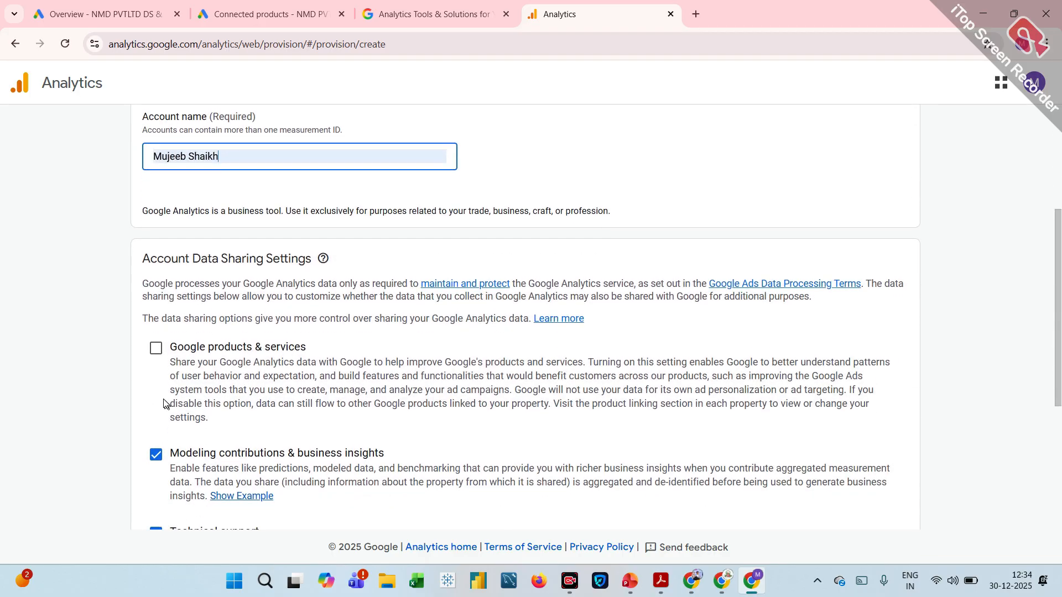
{"action": "scroll", "coordinate": [163, 364], "scroll_direction": "down", "scroll_amount": 4}
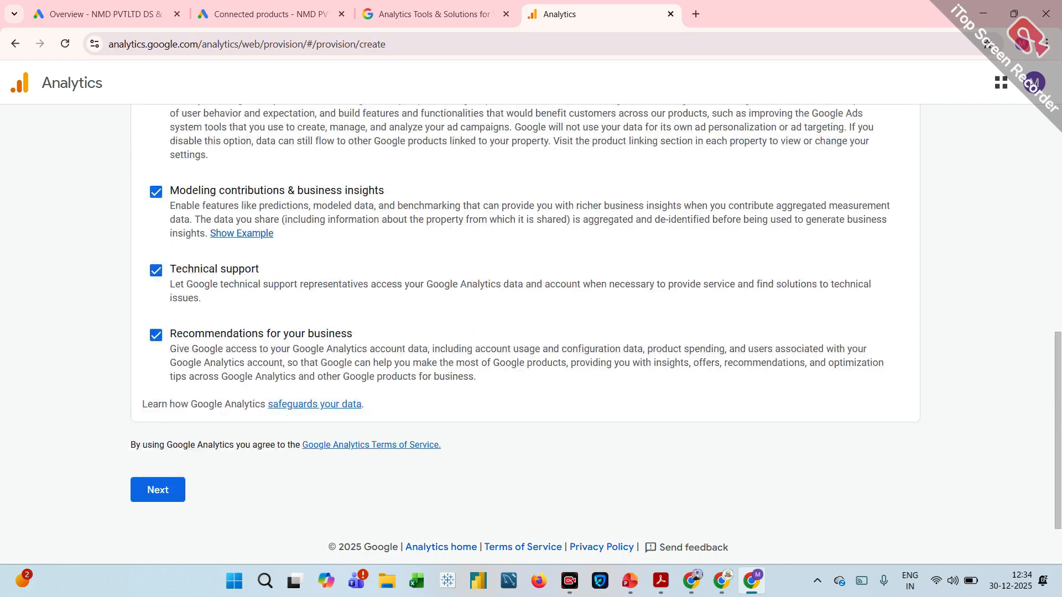
{"action": "left_click", "coordinate": [166, 488]}
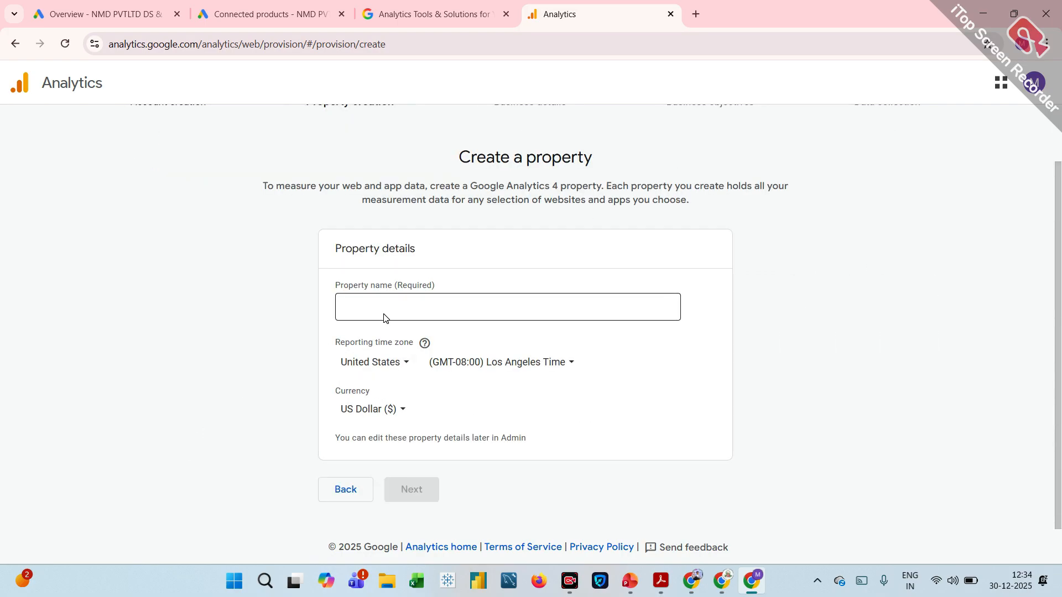
Name the new property "nmd web" and set its reporting time zone to India.
{"action": "left_click", "coordinate": [384, 316]}
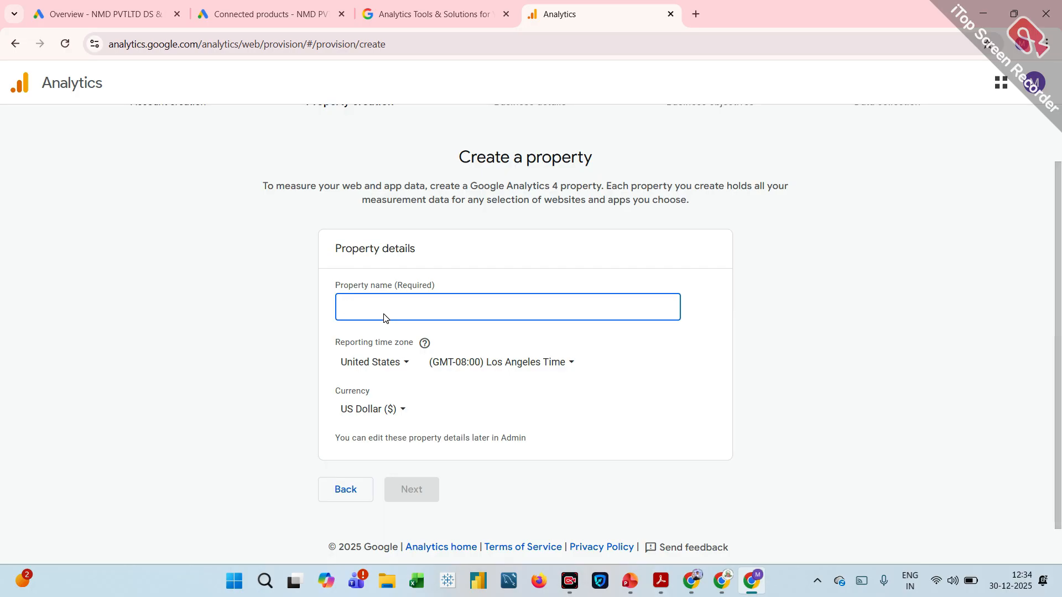
{"action": "type", "text": "nmd web"}
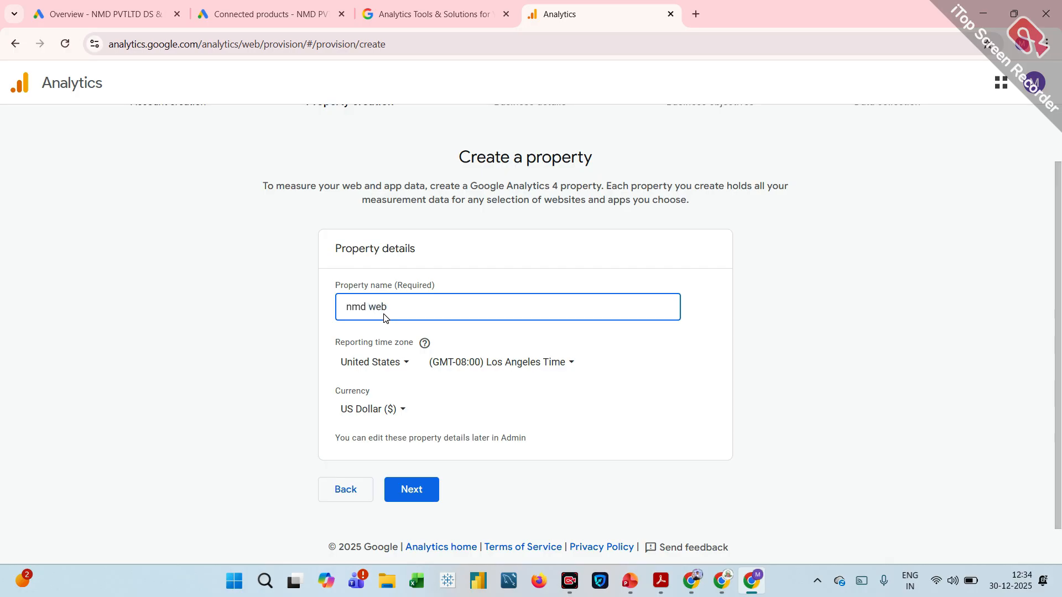
{"action": "left_click", "coordinate": [398, 369]}
{"action": "type", "text": "ind"}
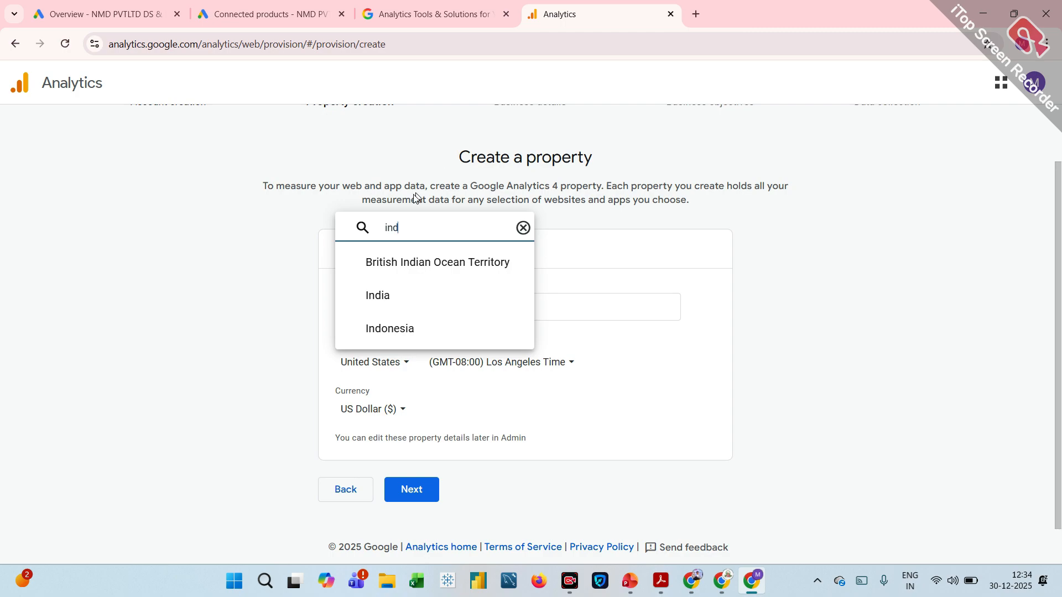
{"action": "left_click", "coordinate": [391, 296]}
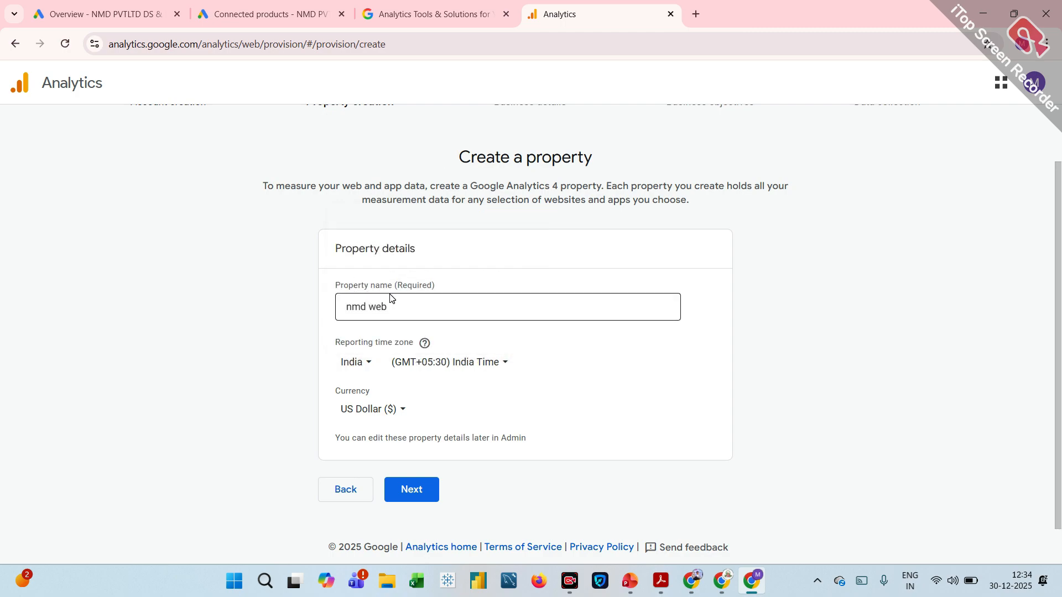
{"action": "left_click", "coordinate": [372, 368]}
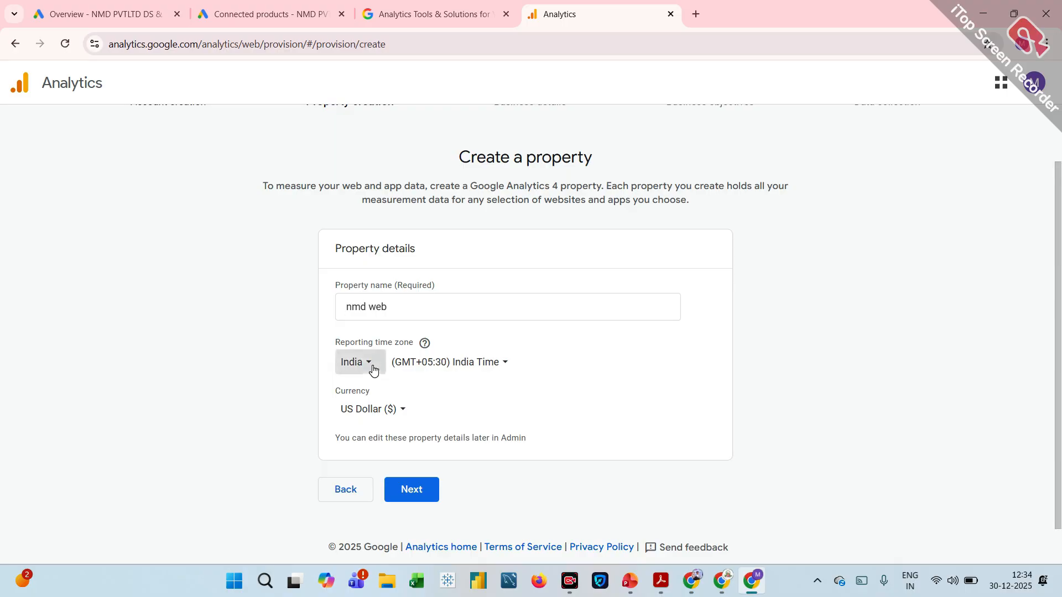
{"action": "left_click", "coordinate": [778, 362]}
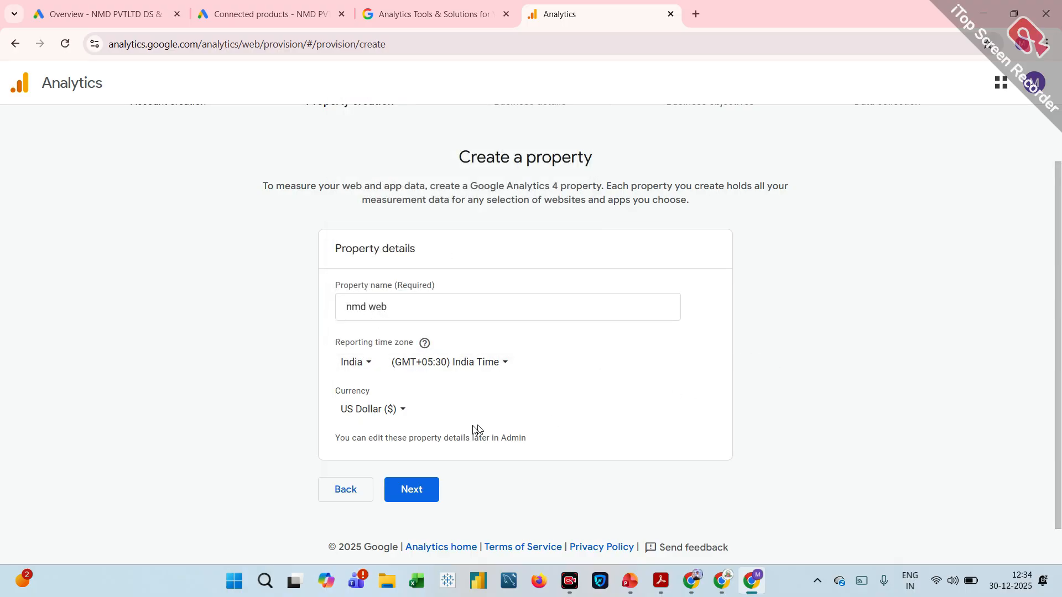
Set the property's currency to Indian Rupee (₹) and continue to the business details.
{"action": "left_click", "coordinate": [412, 418]}
{"action": "type", "text": "in"}
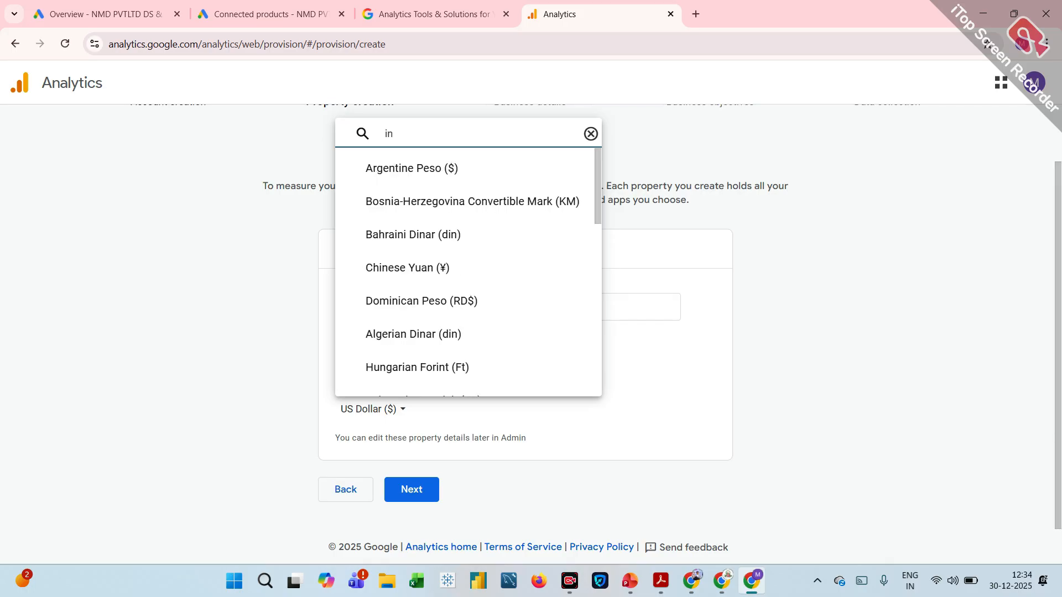
{"action": "type", "text": "di"}
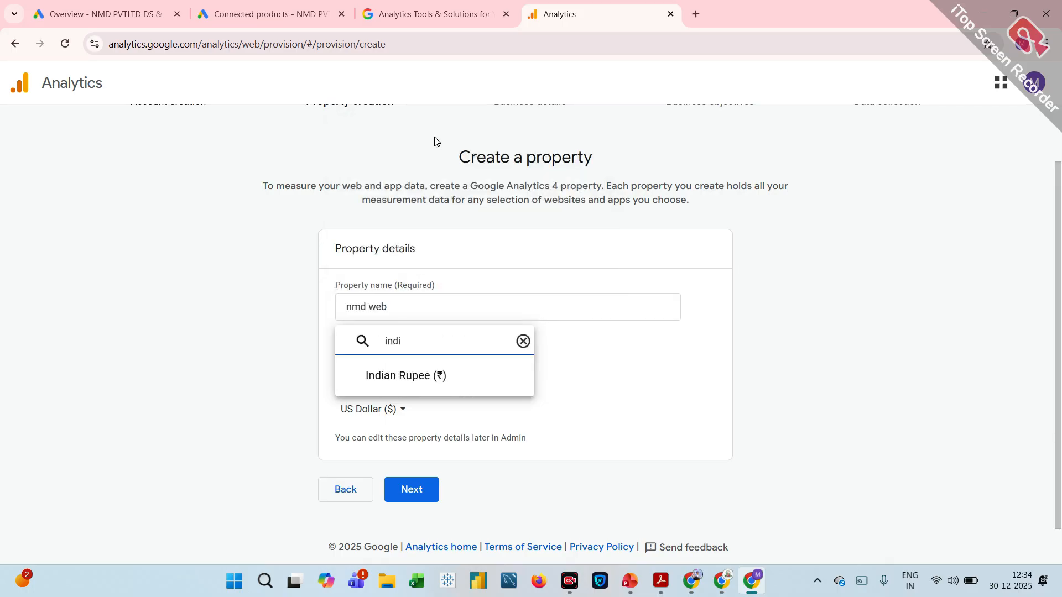
{"action": "left_click", "coordinate": [415, 378]}
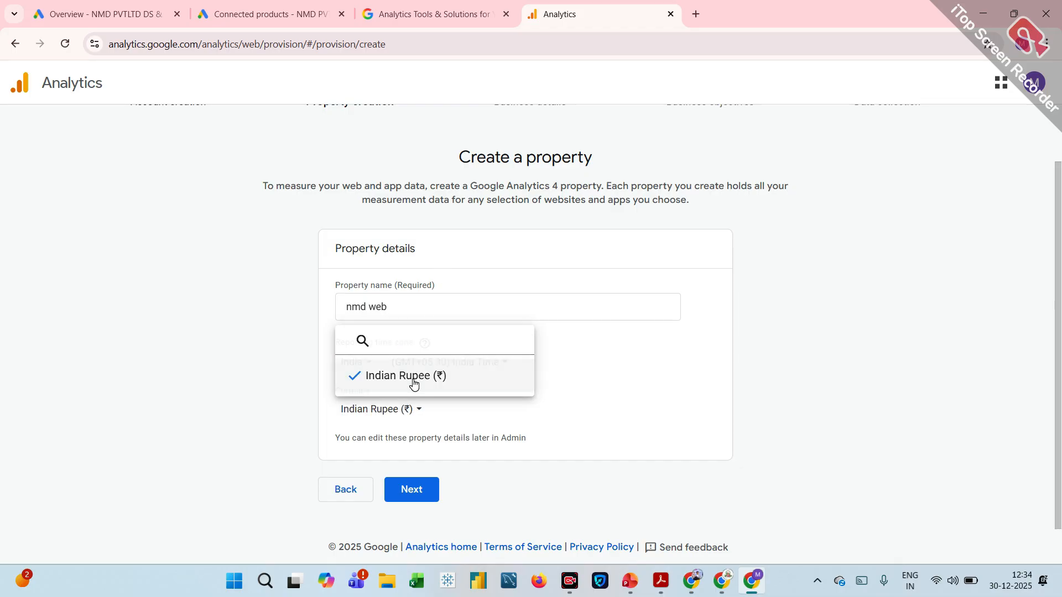
{"action": "left_click", "coordinate": [412, 494]}
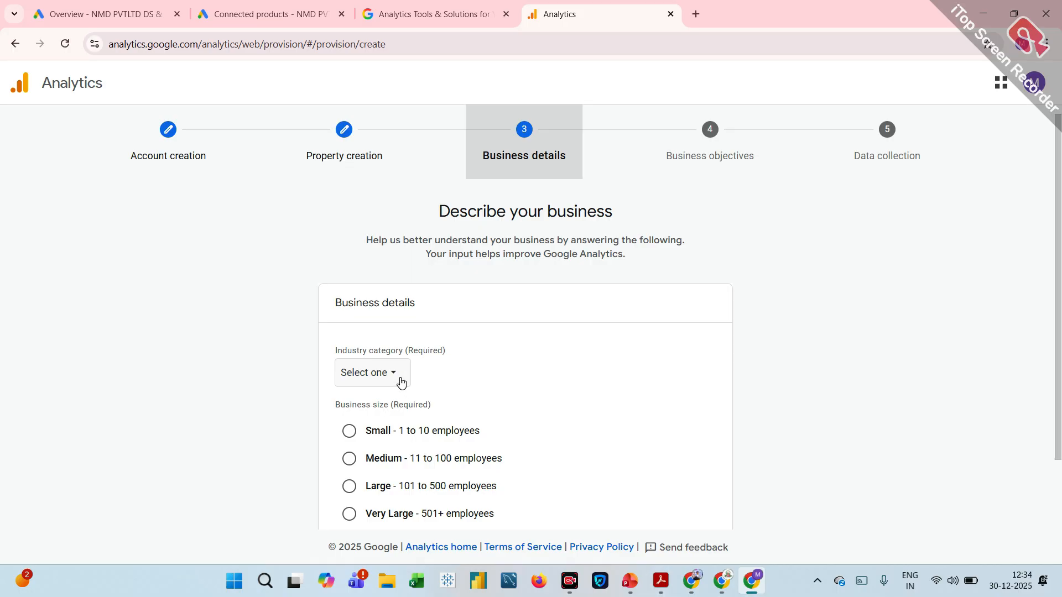
Describe the business with industry category Jobs & Education and size Large (101 to 500 employees), and continue to the objectives.
{"action": "left_click", "coordinate": [401, 379]}
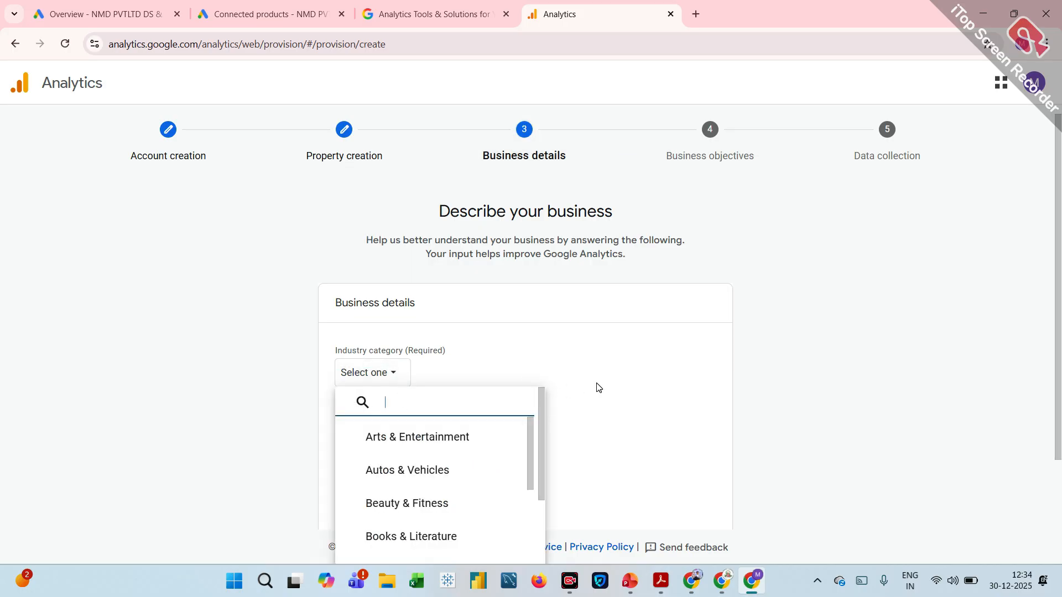
{"action": "type", "text": "ed"}
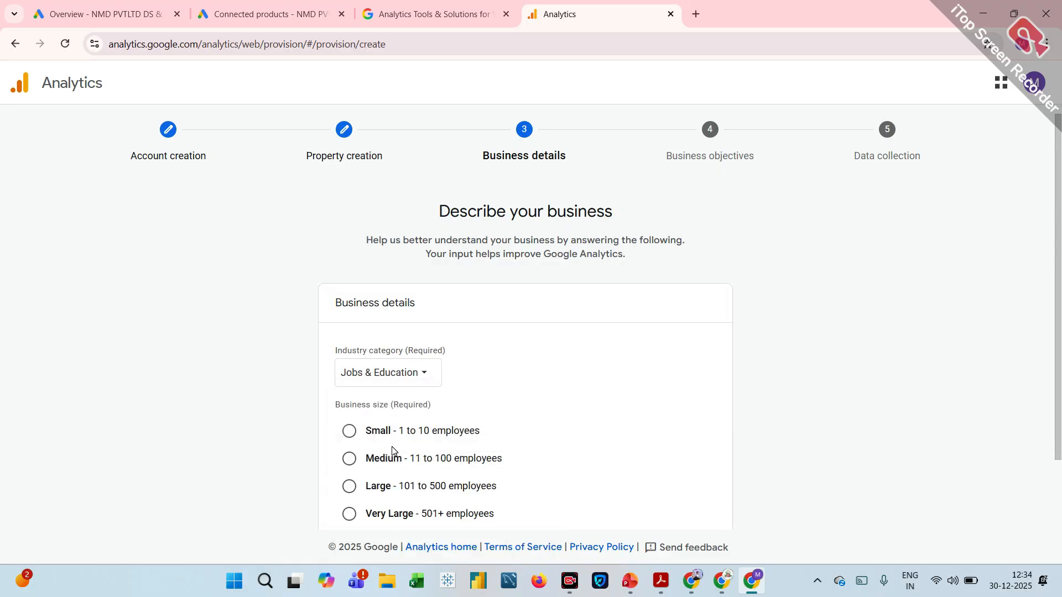
{"action": "left_click", "coordinate": [392, 443]}
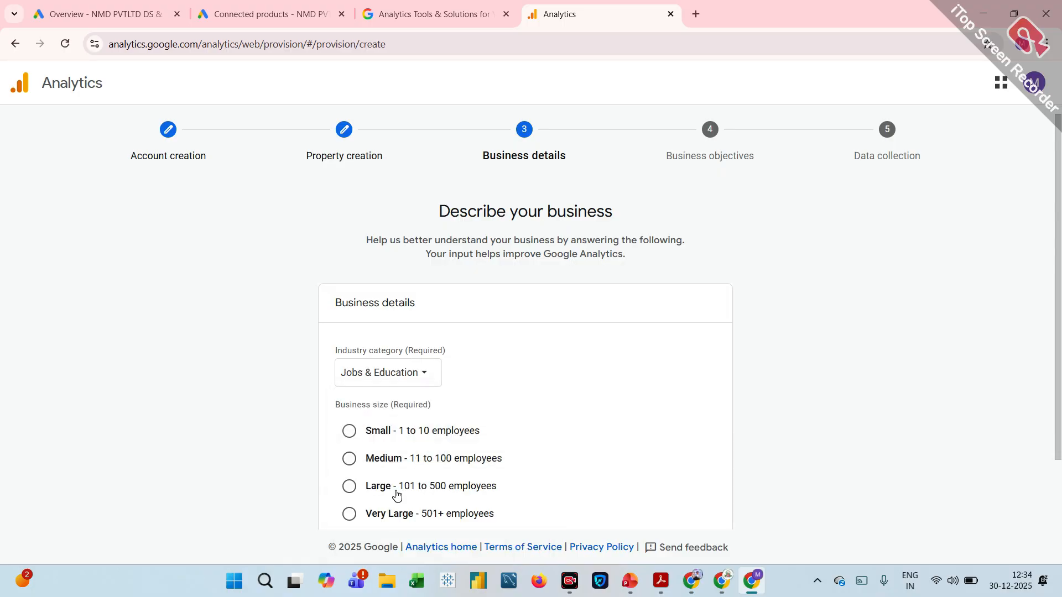
{"action": "left_click", "coordinate": [353, 464]}
{"action": "left_click", "coordinate": [350, 486]}
{"action": "scroll", "coordinate": [355, 489], "scroll_direction": "down", "scroll_amount": 2}
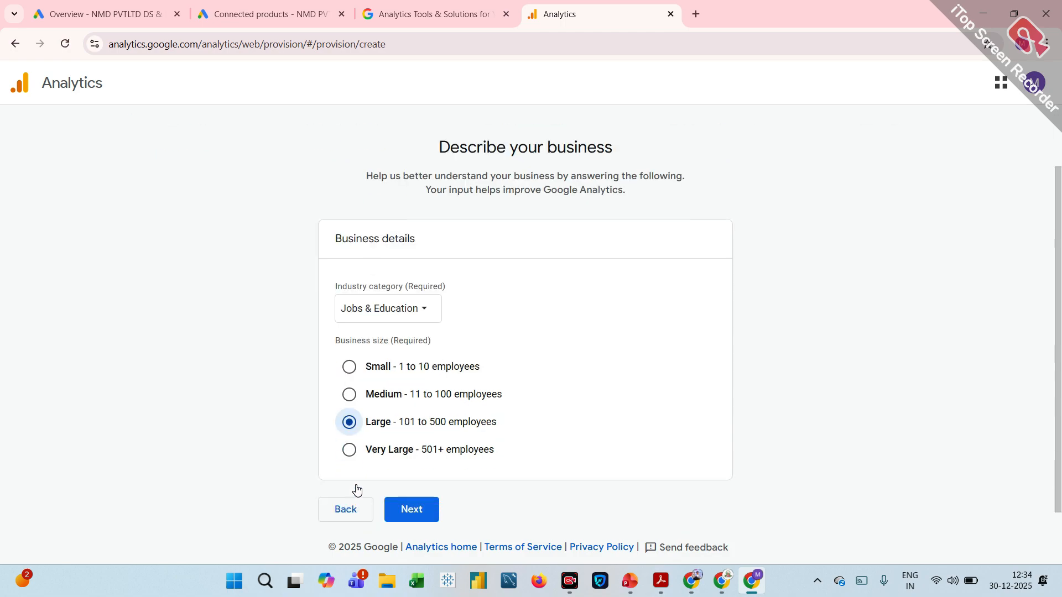
{"action": "left_click", "coordinate": [394, 496]}
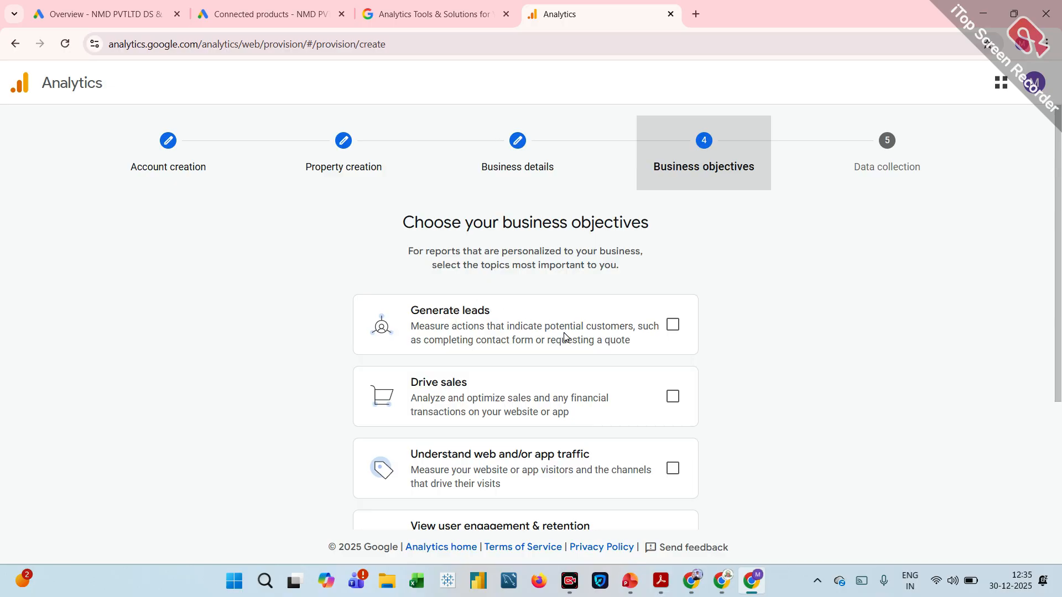
Try selecting Other business objectives alone and together with the four specific objectives.
{"action": "scroll", "coordinate": [564, 336], "scroll_direction": "down", "scroll_amount": 2}
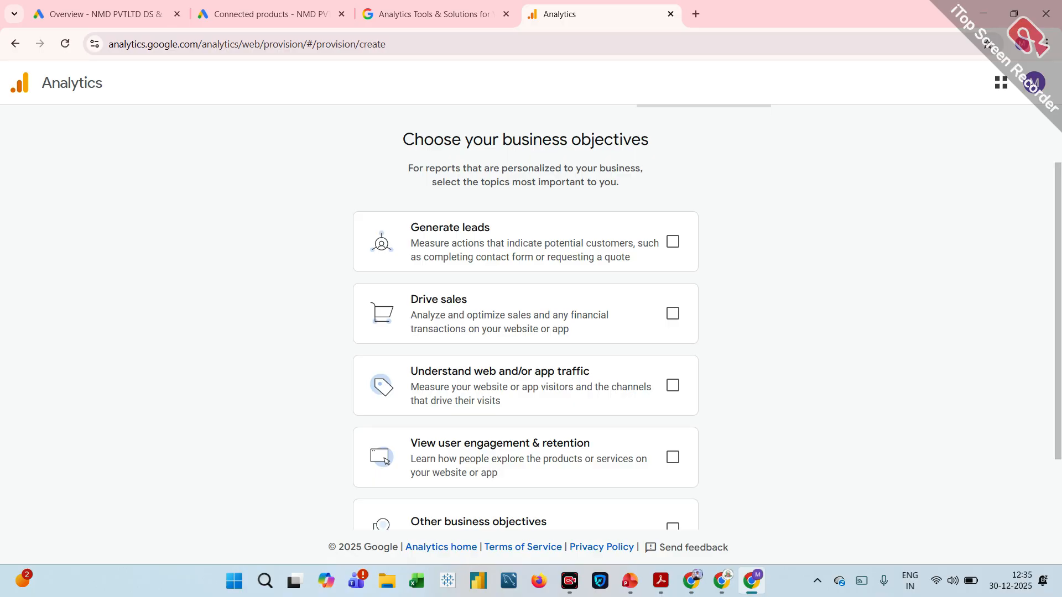
{"action": "scroll", "coordinate": [466, 314], "scroll_direction": "down", "scroll_amount": 1}
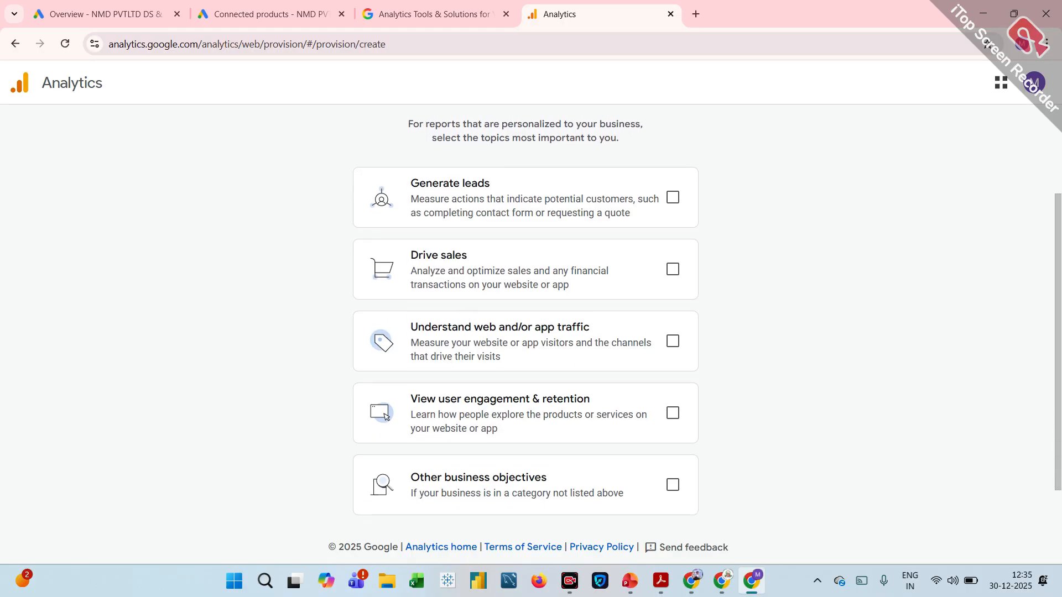
{"action": "scroll", "coordinate": [410, 370], "scroll_direction": "down", "scroll_amount": 1}
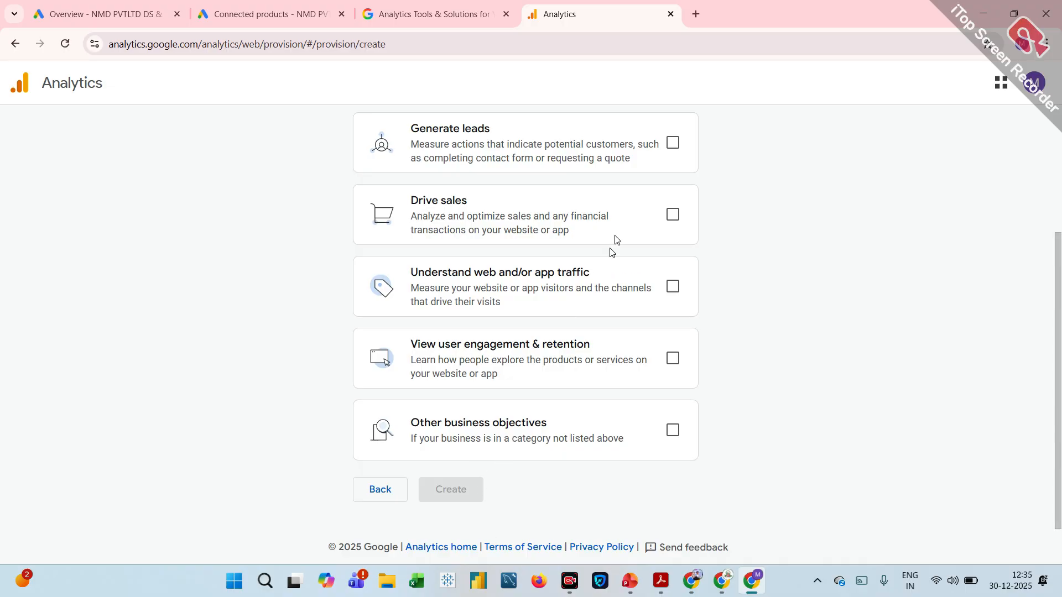
{"action": "left_click", "coordinate": [673, 430]}
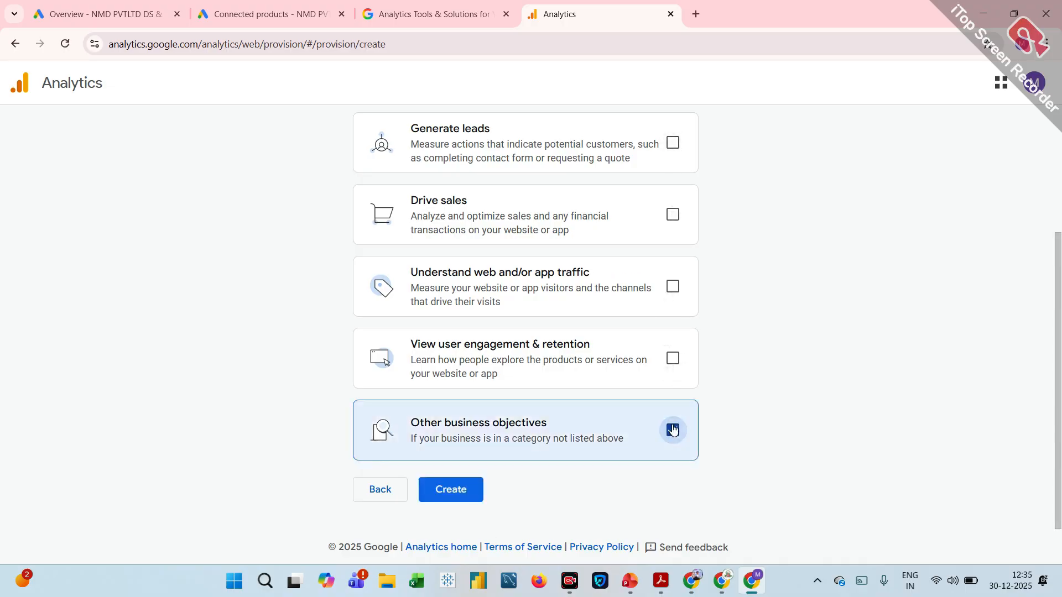
{"action": "left_click", "coordinate": [673, 430]}
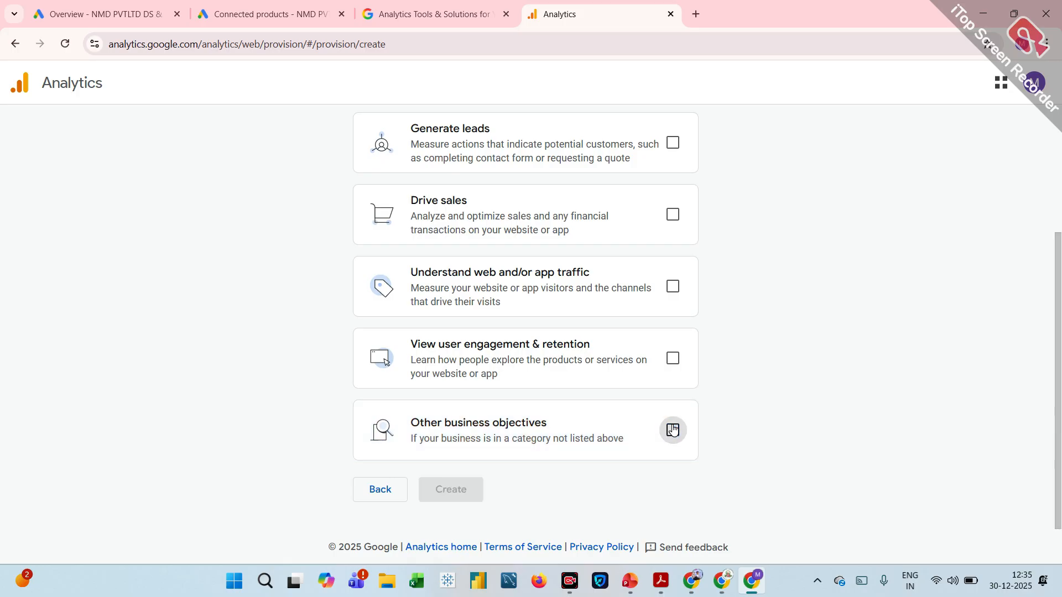
{"action": "left_click", "coordinate": [672, 143]}
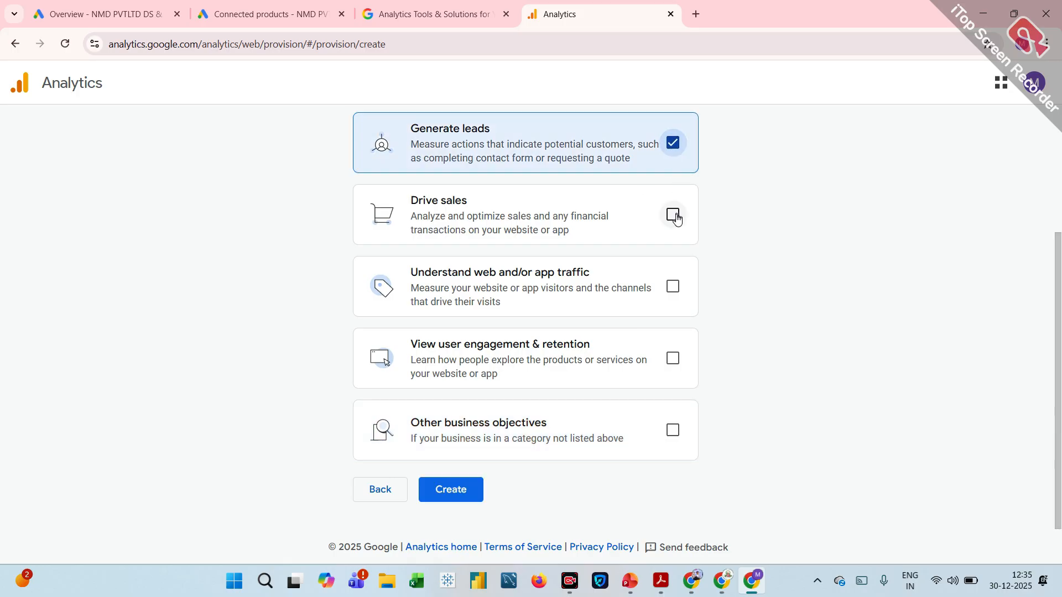
{"action": "left_click", "coordinate": [674, 215]}
{"action": "left_click", "coordinate": [675, 286]}
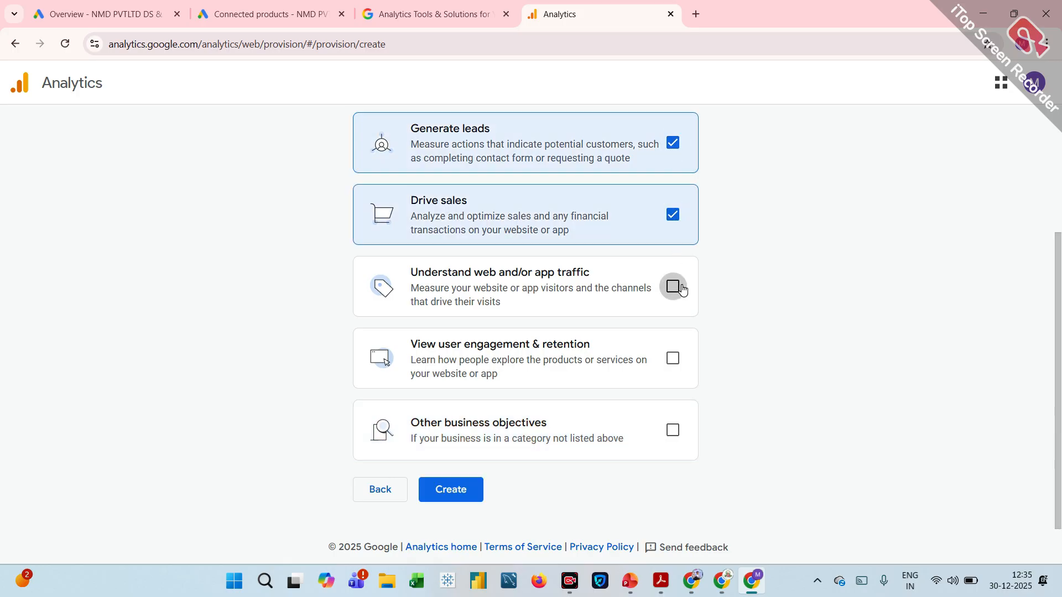
{"action": "left_click", "coordinate": [674, 358]}
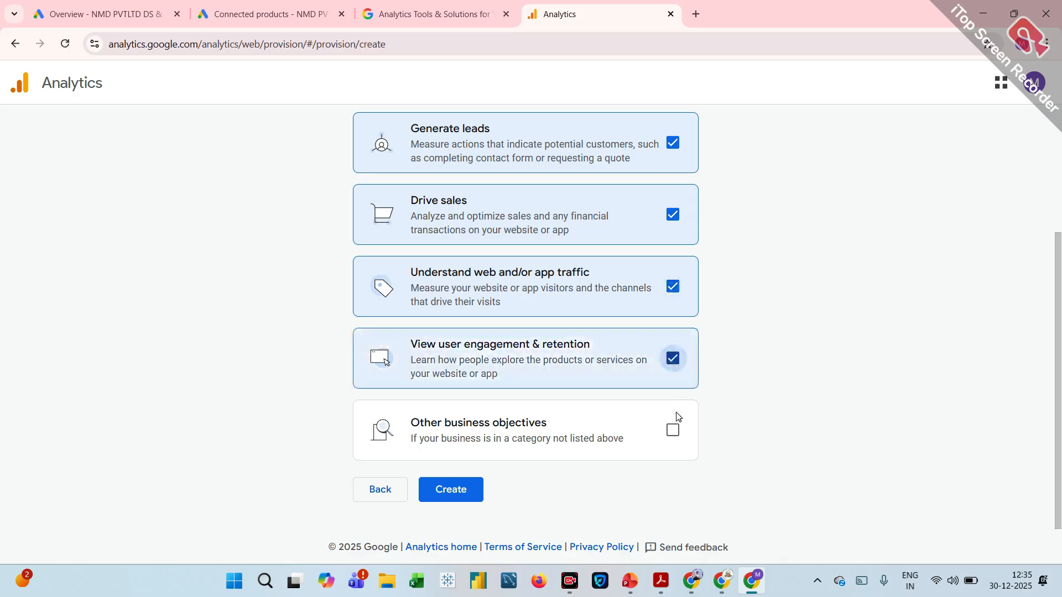
{"action": "left_click", "coordinate": [672, 431]}
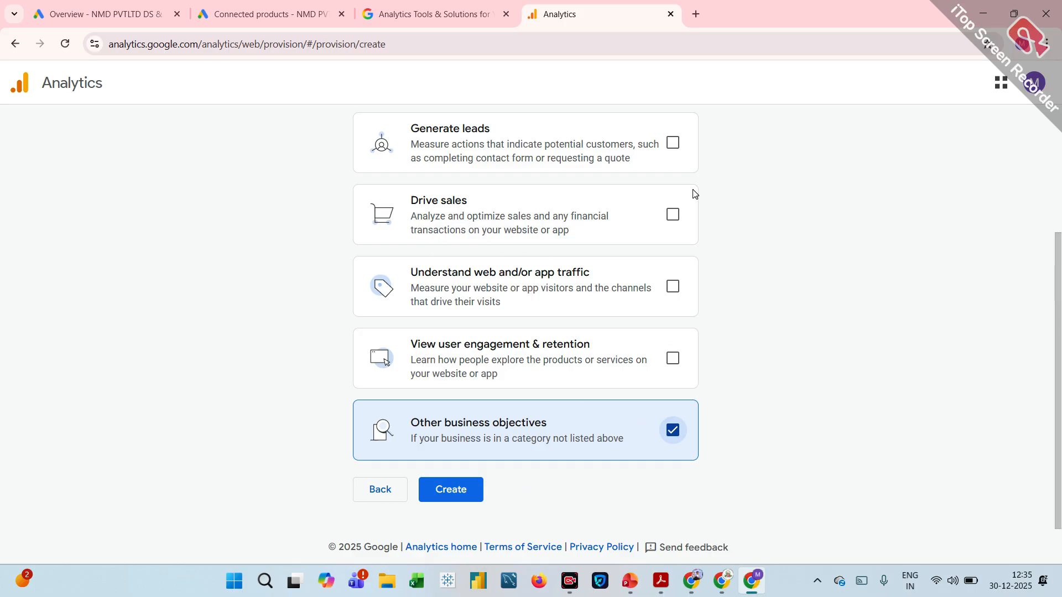
Choose the objectives Generate leads, Drive sales, Understand web and/or app traffic, and View user engagement & retention, and create the property.
{"action": "left_click", "coordinate": [673, 145]}
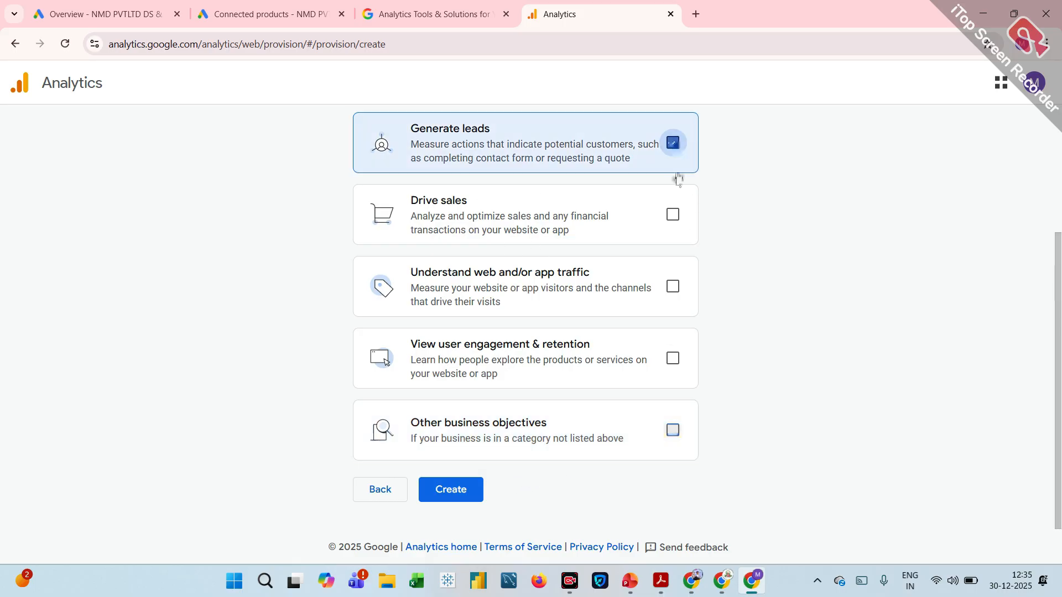
{"action": "left_click", "coordinate": [672, 222]}
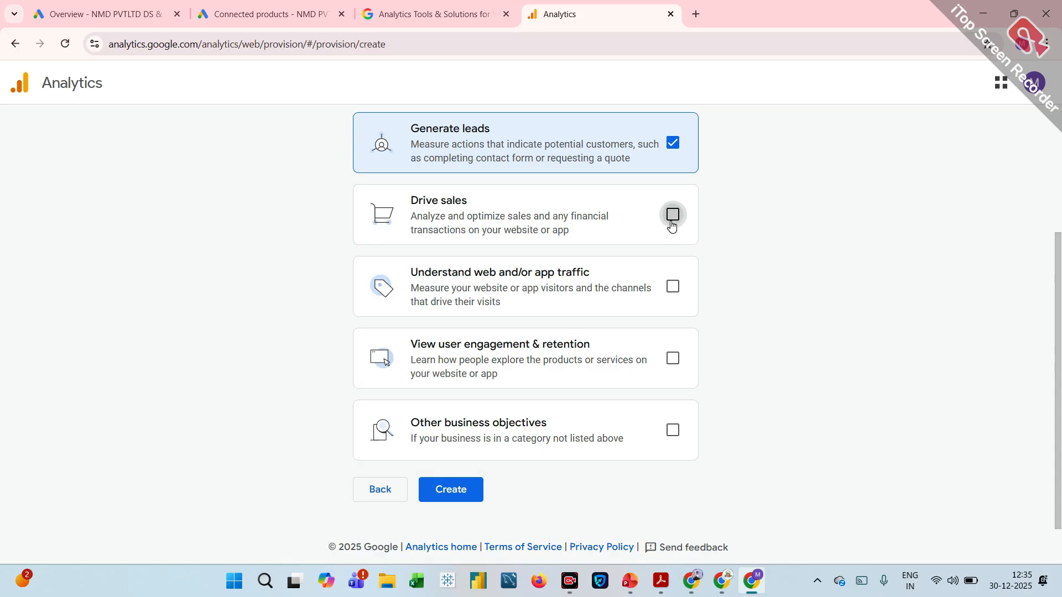
{"action": "left_click", "coordinate": [673, 290]}
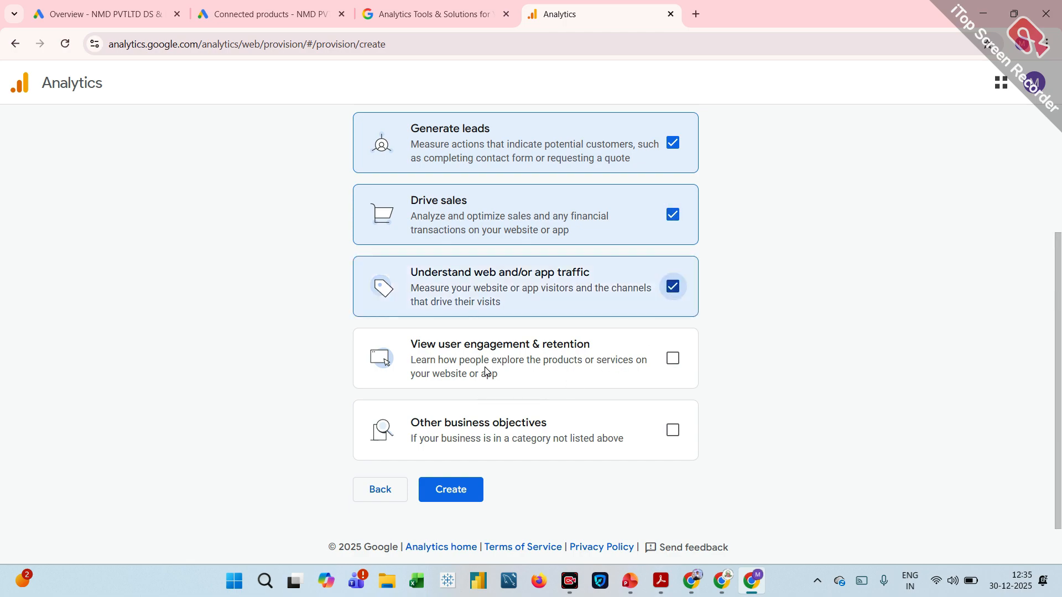
{"action": "left_click", "coordinate": [674, 365]}
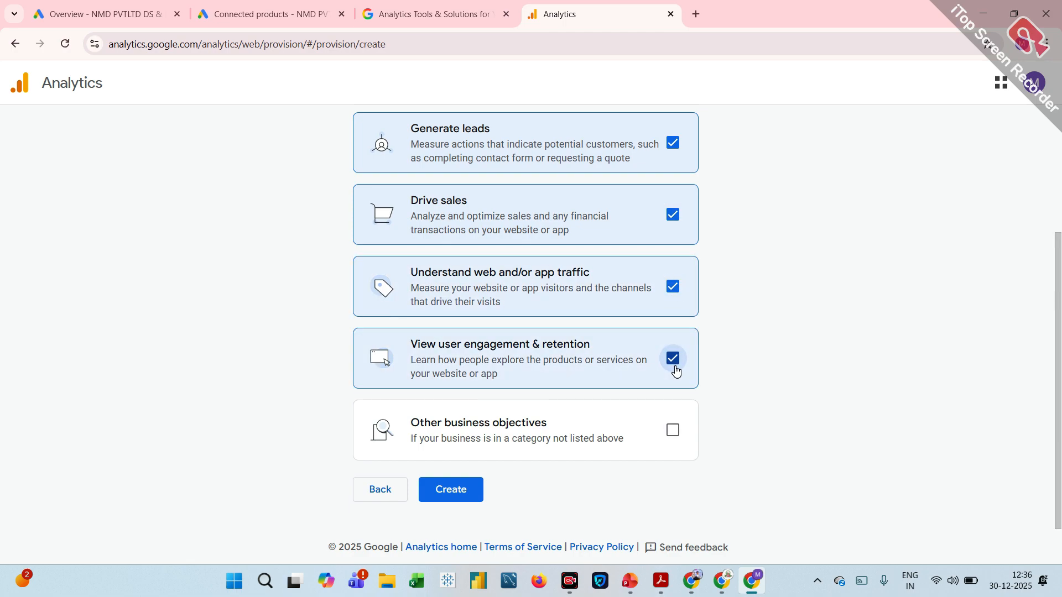
{"action": "left_click", "coordinate": [457, 497]}
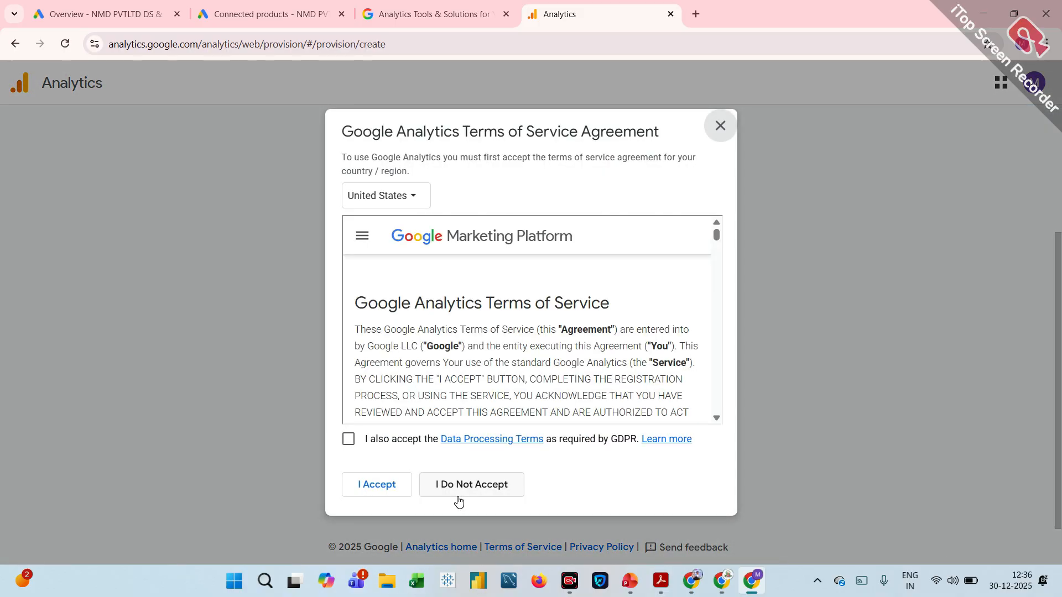
Set the country of the Google Analytics Terms of Service Agreement to India.
{"action": "left_click", "coordinate": [413, 200]}
{"action": "type", "text": "in"}
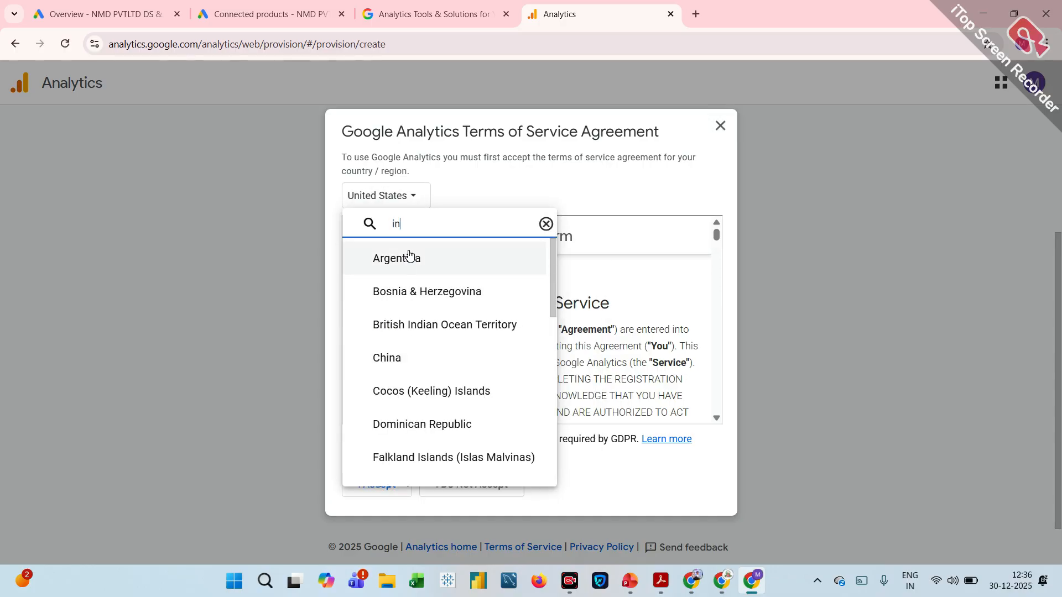
{"action": "type", "text": "d"}
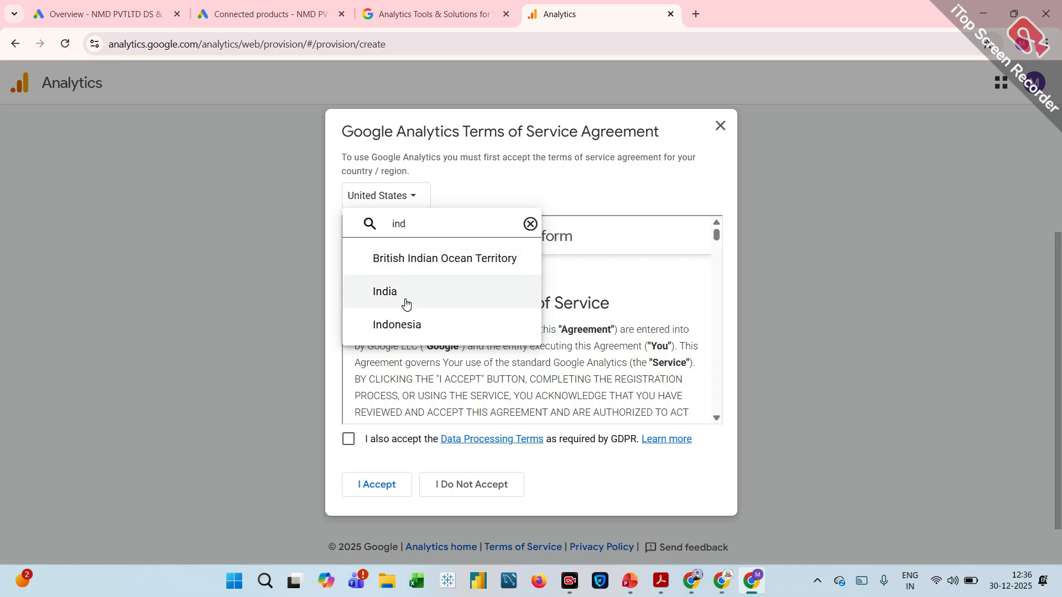
{"action": "left_click", "coordinate": [405, 292]}
Review the terms of service text and mark the GDPR Data Processing Terms as accepted.
{"action": "scroll", "coordinate": [387, 376], "scroll_direction": "down", "scroll_amount": 3}
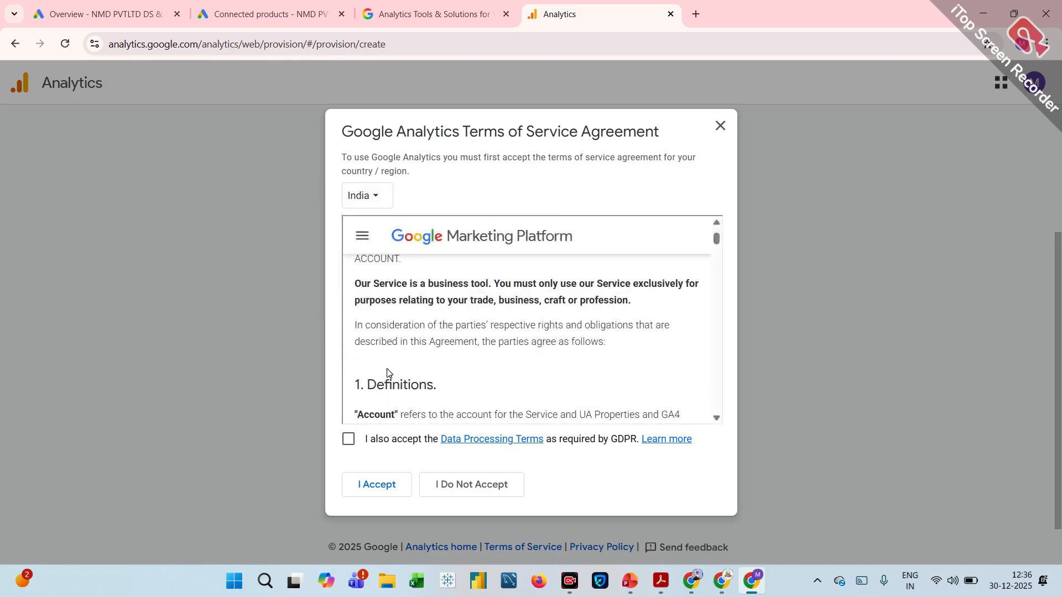
{"action": "scroll", "coordinate": [388, 372], "scroll_direction": "down", "scroll_amount": 15}
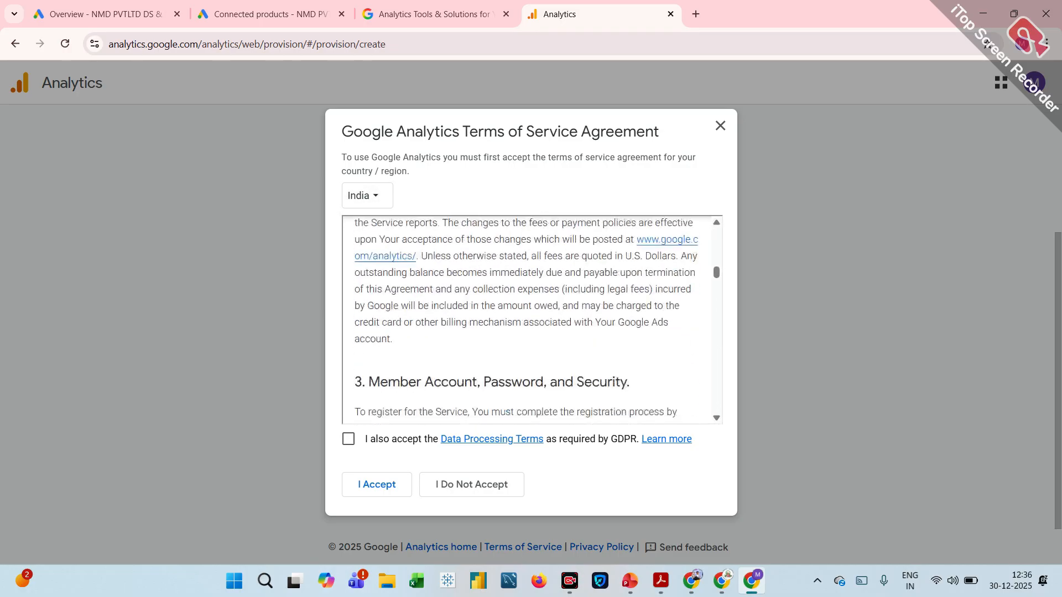
{"action": "left_click", "coordinate": [348, 439]}
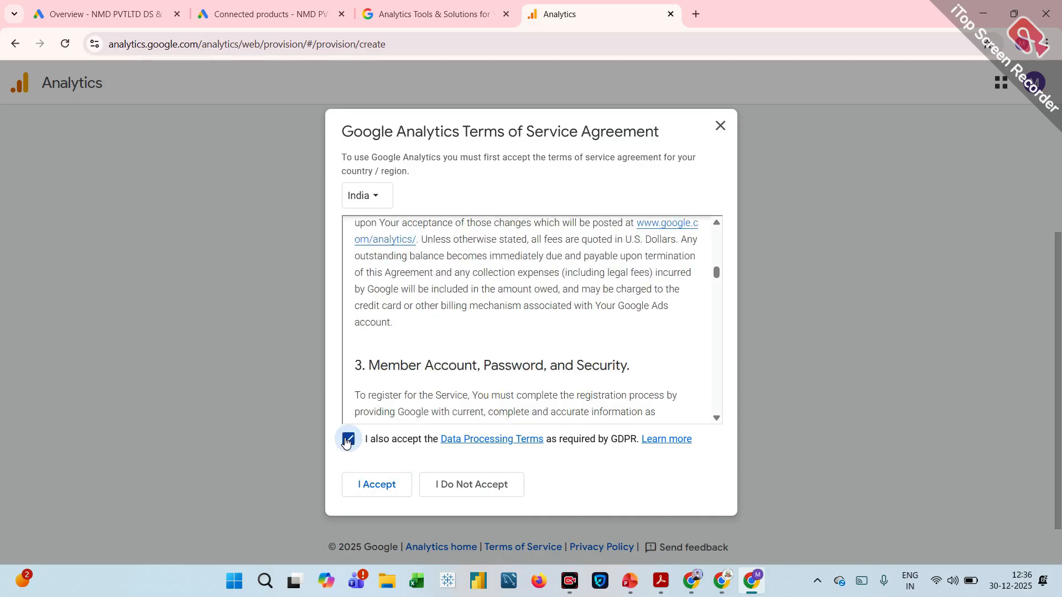
{"action": "scroll", "coordinate": [509, 362], "scroll_direction": "down", "scroll_amount": 10}
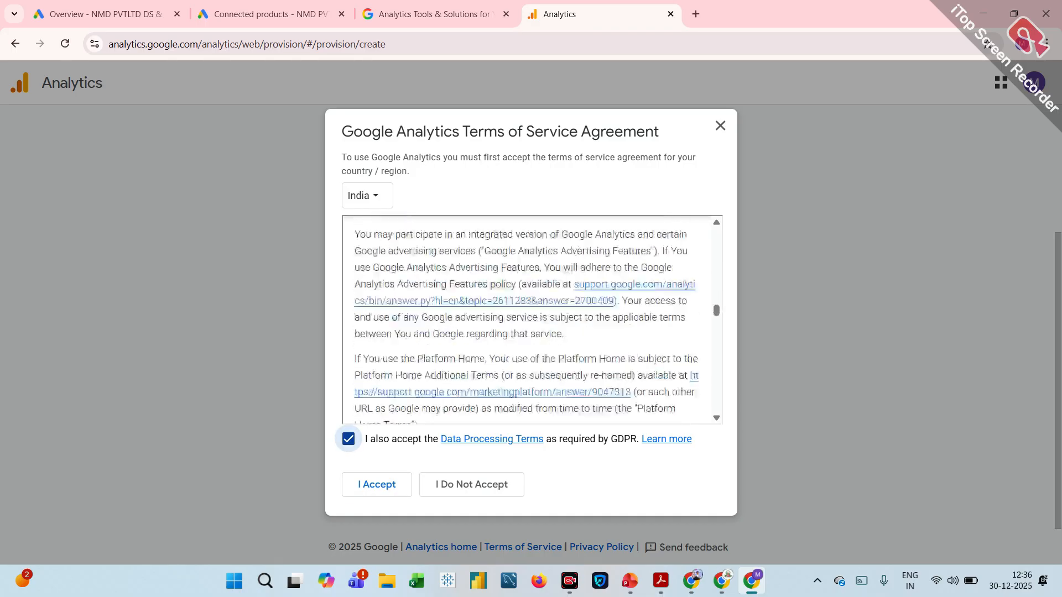
{"action": "scroll", "coordinate": [509, 360], "scroll_direction": "down", "scroll_amount": 20}
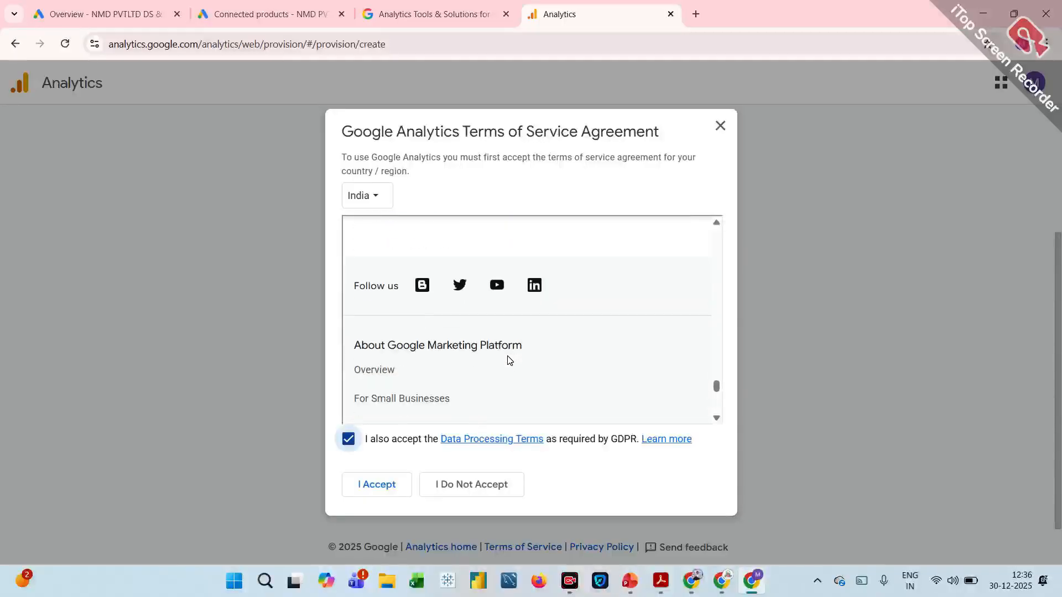
Accept the Google Analytics terms of service for India and choose Web as the data collection platform.
{"action": "scroll", "coordinate": [508, 360], "scroll_direction": "down", "scroll_amount": 10}
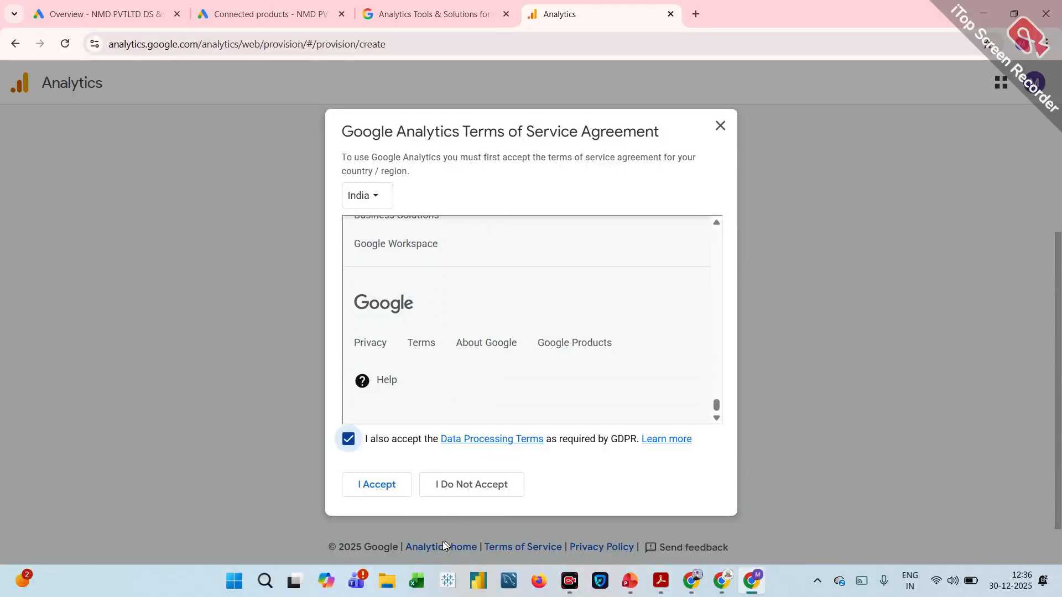
{"action": "left_click", "coordinate": [376, 484]}
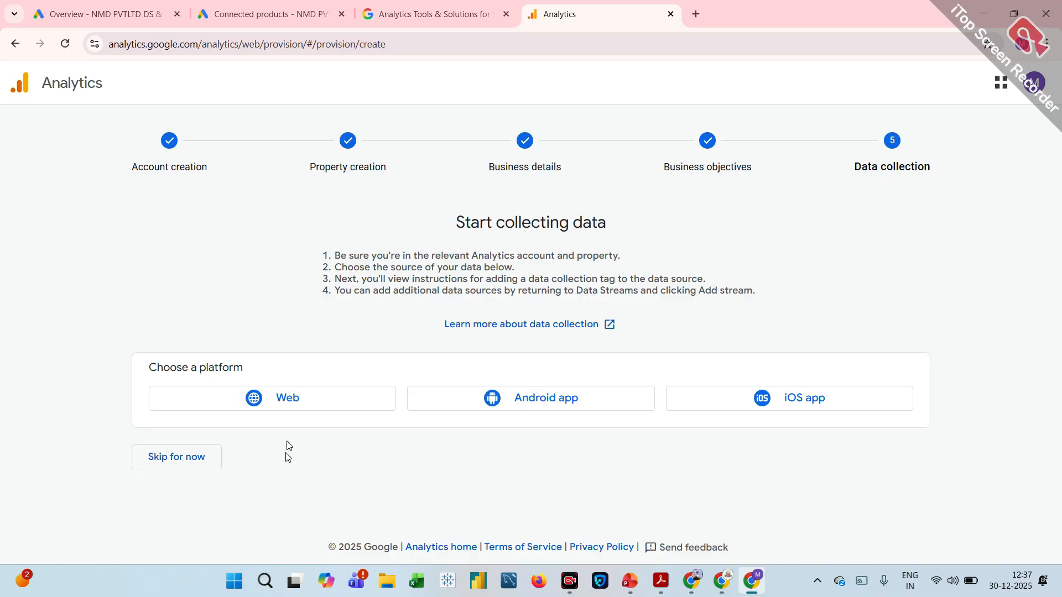
{"action": "left_click", "coordinate": [293, 405]}
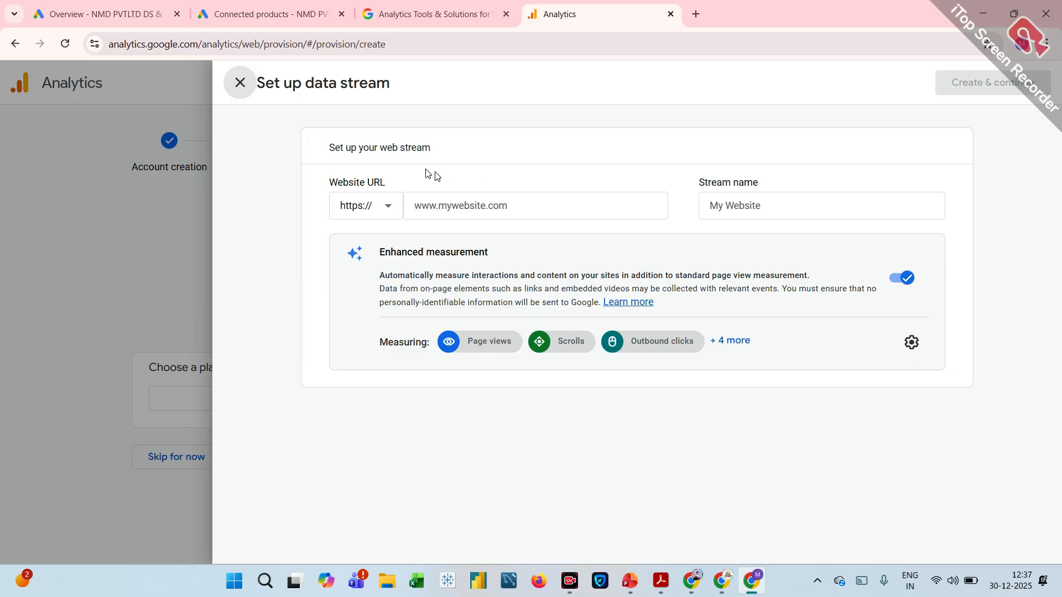
Search Google for nmd pvt ltd in a new tab, open its website thedigitalnmd.com, and copy the site address.
{"action": "left_click", "coordinate": [442, 206]}
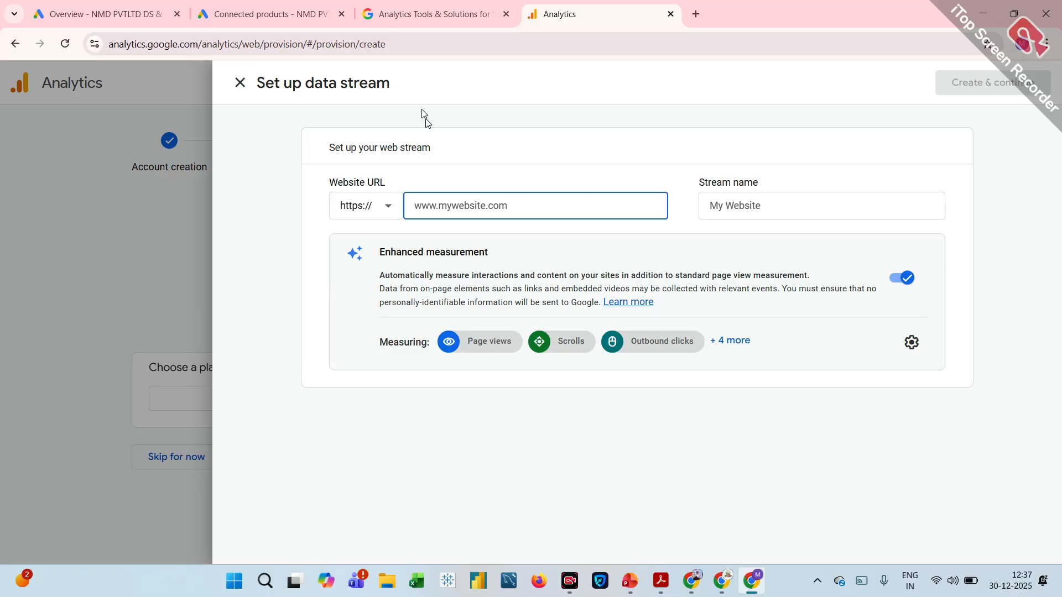
{"action": "left_click", "coordinate": [696, 14]}
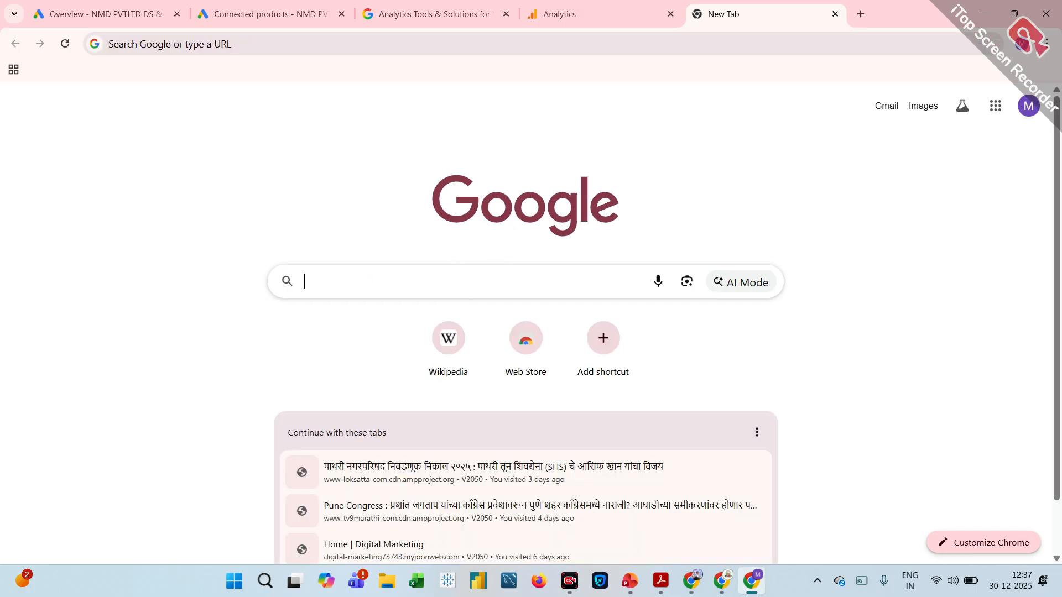
{"action": "type", "text": "nmd pvt ltd"}
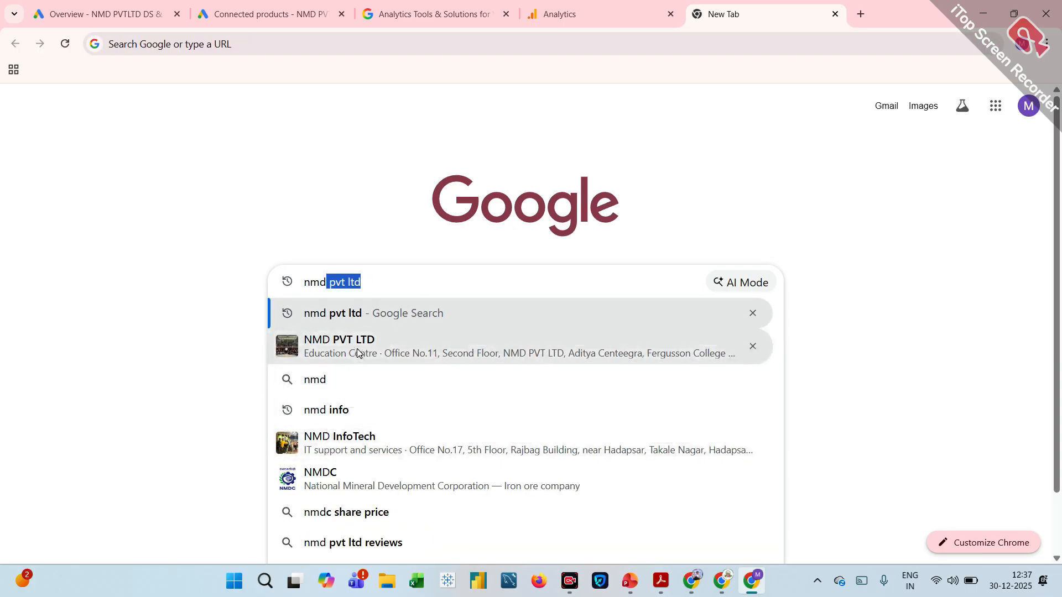
{"action": "left_click", "coordinate": [357, 353]}
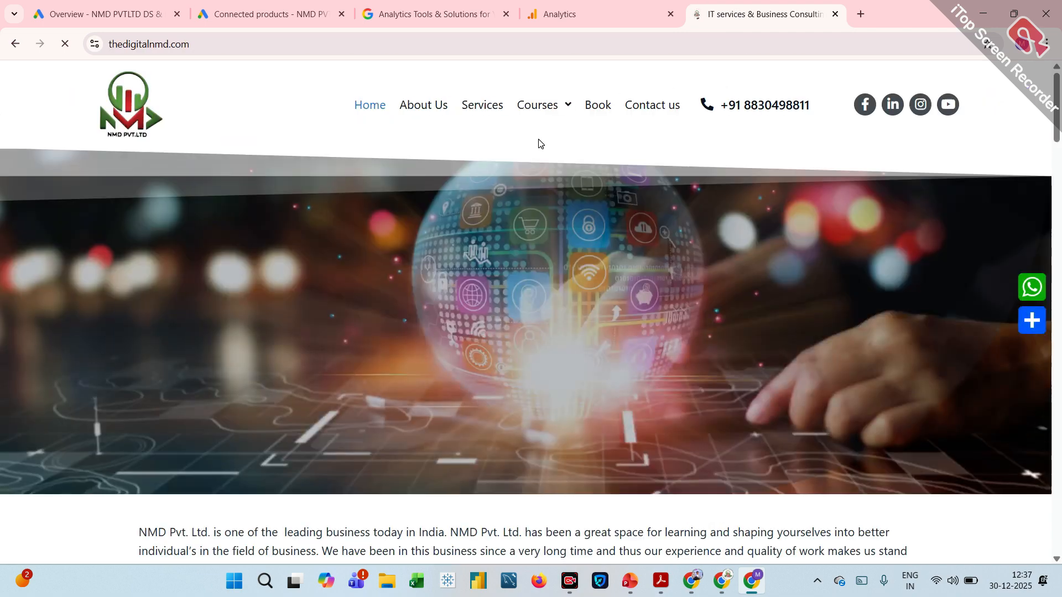
{"action": "mouse_move", "coordinate": [570, 108]}
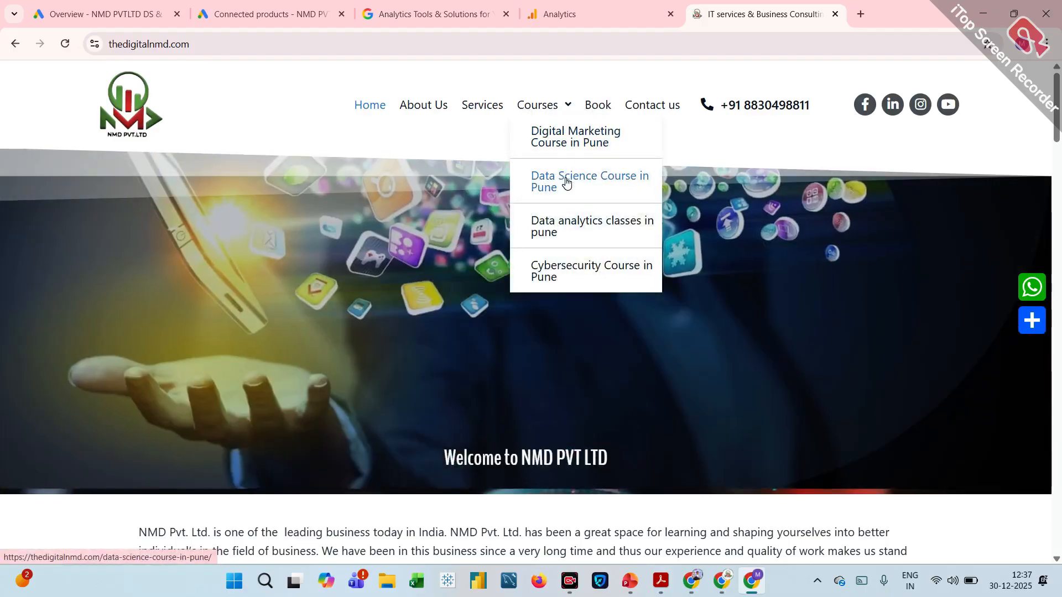
{"action": "left_click", "coordinate": [257, 54]}
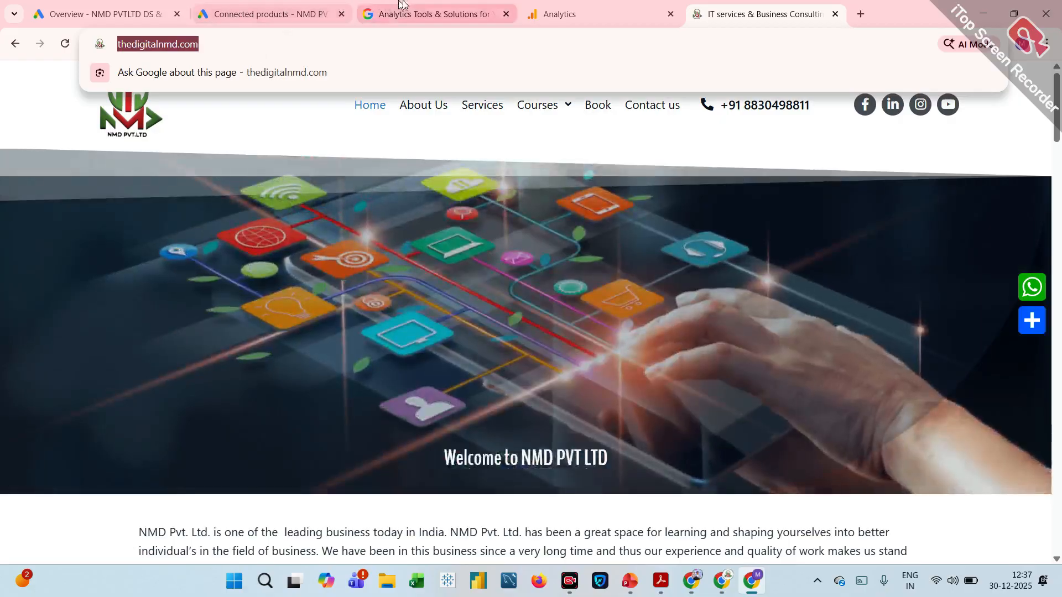
{"action": "left_click", "coordinate": [547, 30]}
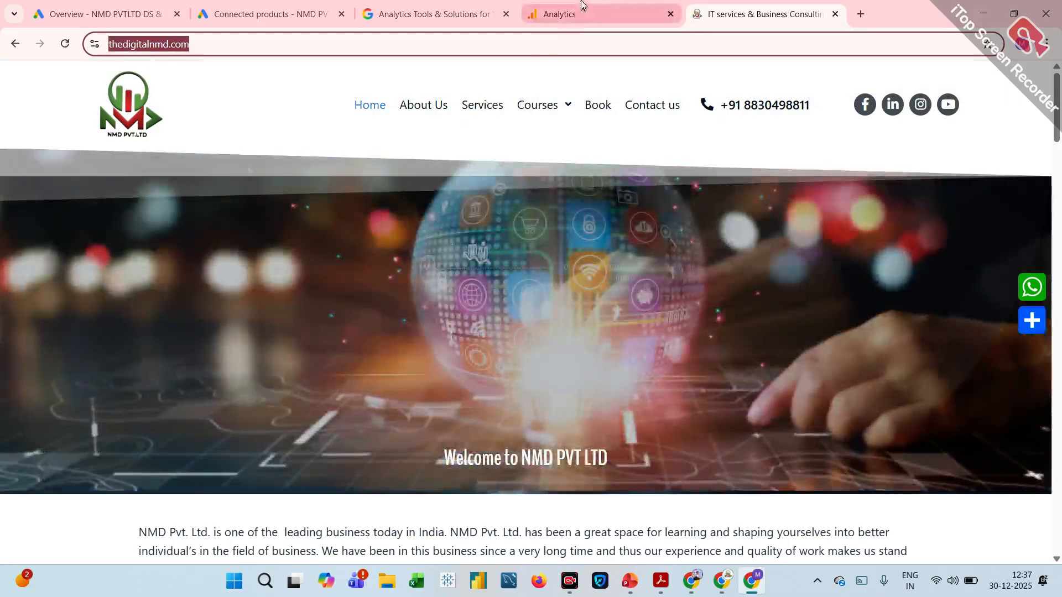
{"action": "left_click", "coordinate": [553, 14]}
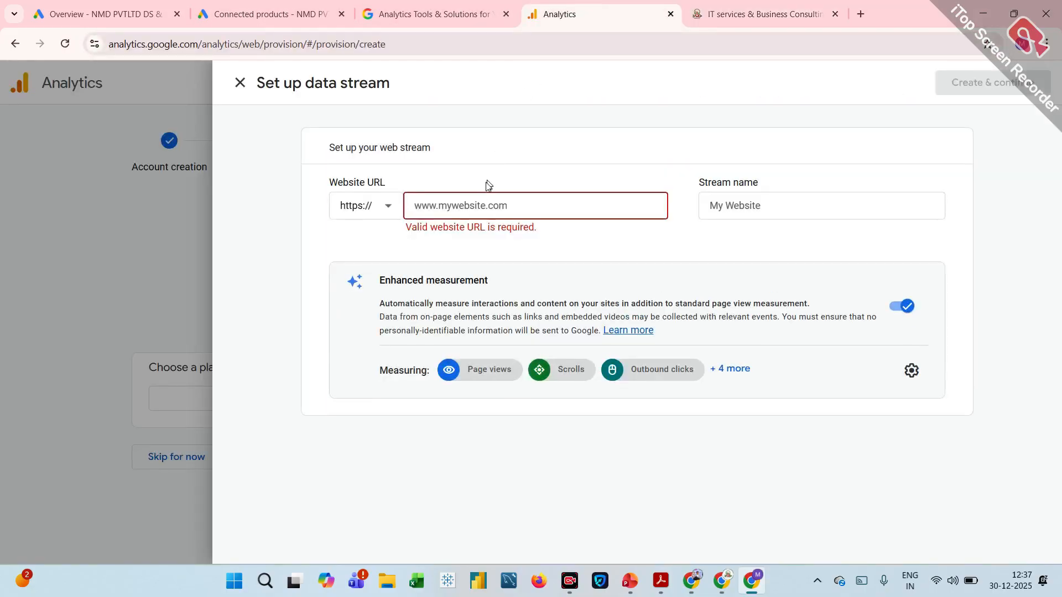
{"action": "left_click", "coordinate": [465, 200]}
{"action": "type", "text": "https://thedigitalnmd.com/"}
{"action": "left_click_drag", "start_coordinate": [446, 205], "coordinate": [364, 212]}
{"action": "key", "text": "BackSpace"}
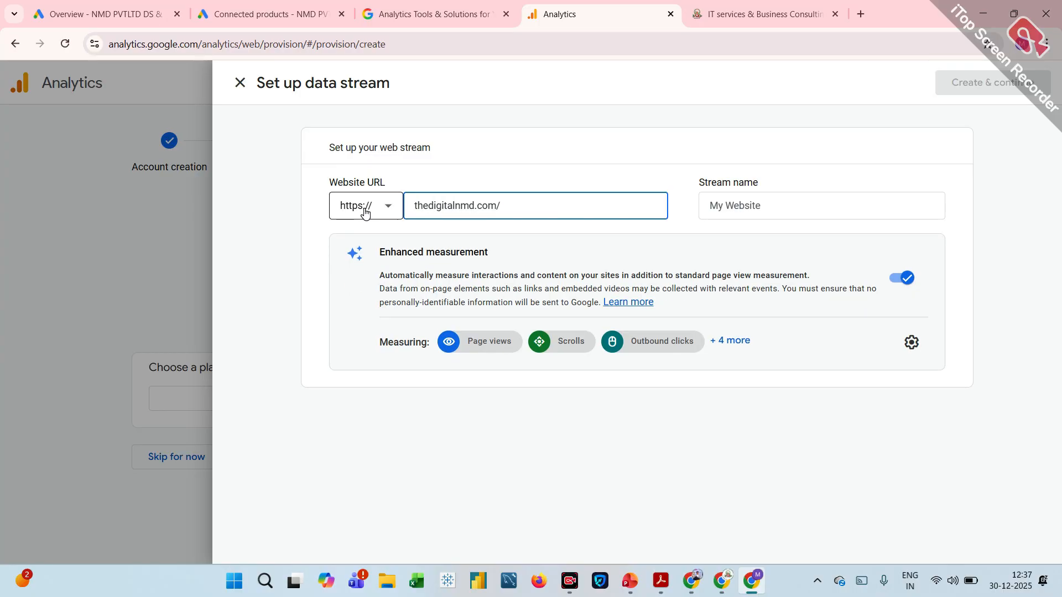
Name the web stream courses and create it with enhanced measurement on.
{"action": "left_click", "coordinate": [714, 206]}
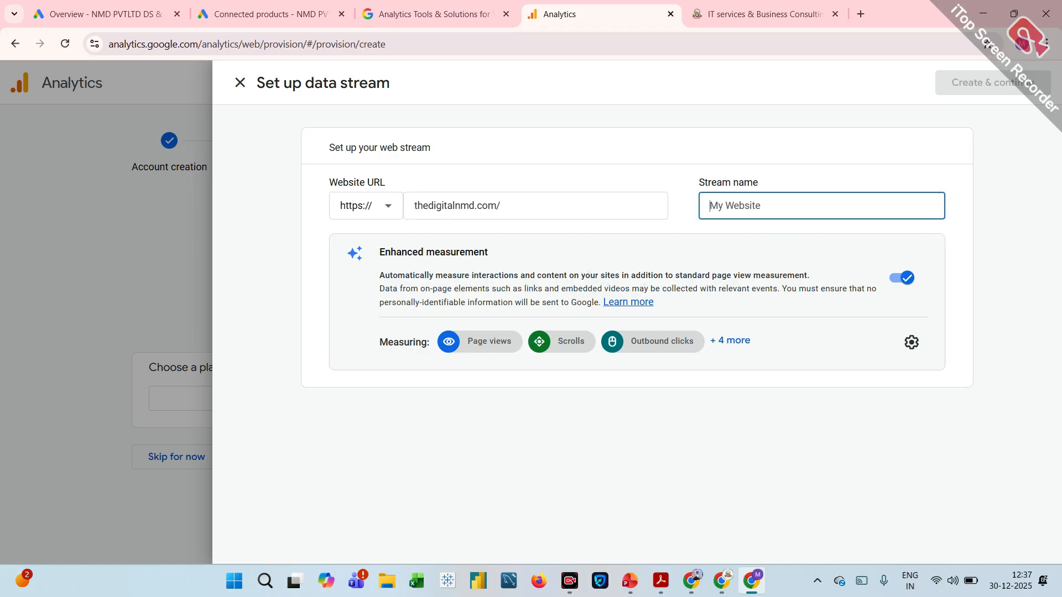
{"action": "left_click", "coordinate": [751, 216]}
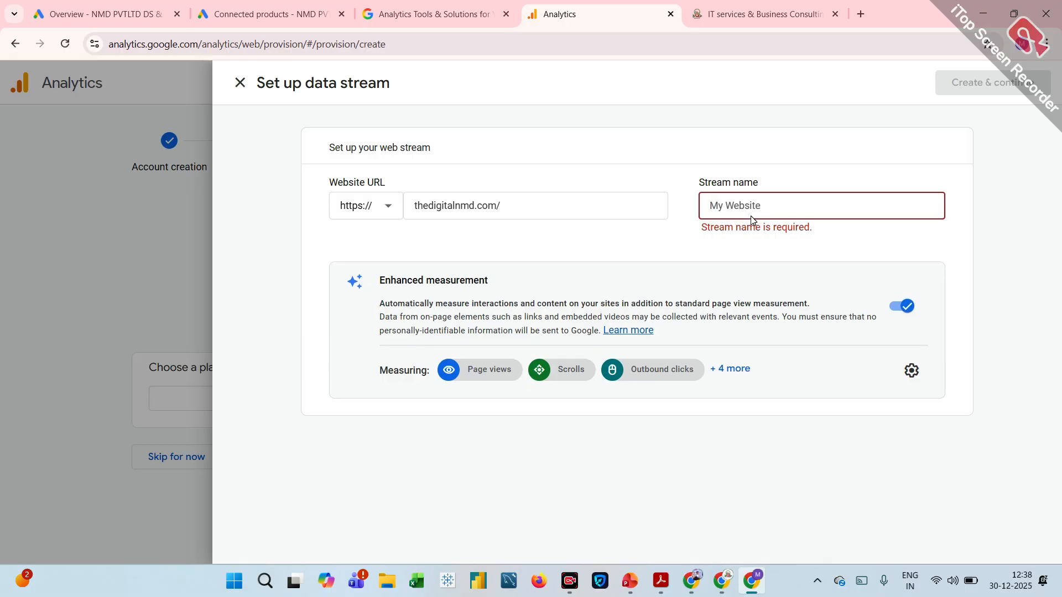
{"action": "type", "text": "courses"}
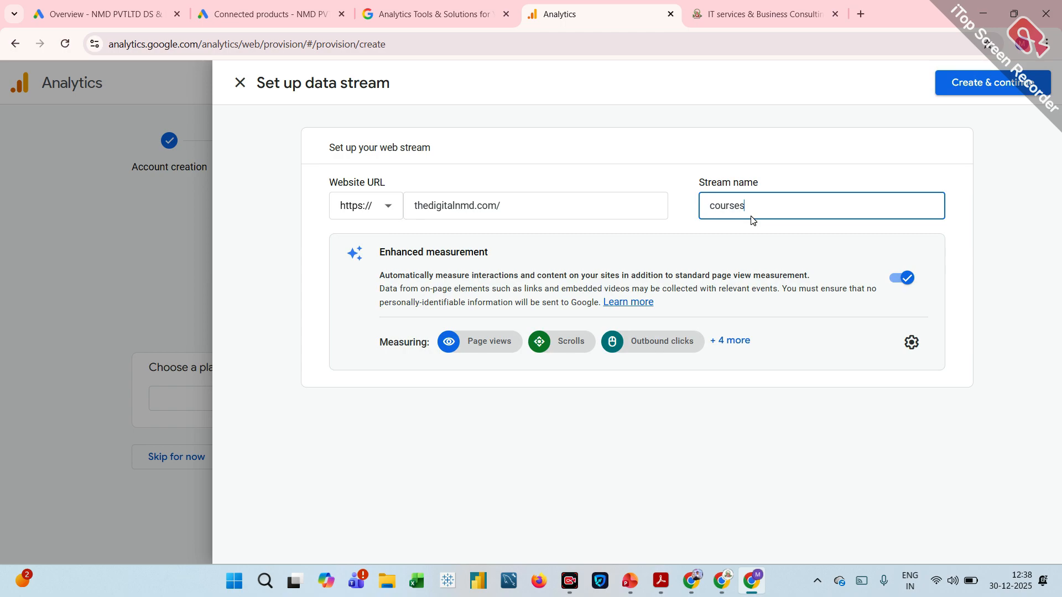
{"action": "left_click", "coordinate": [528, 429]}
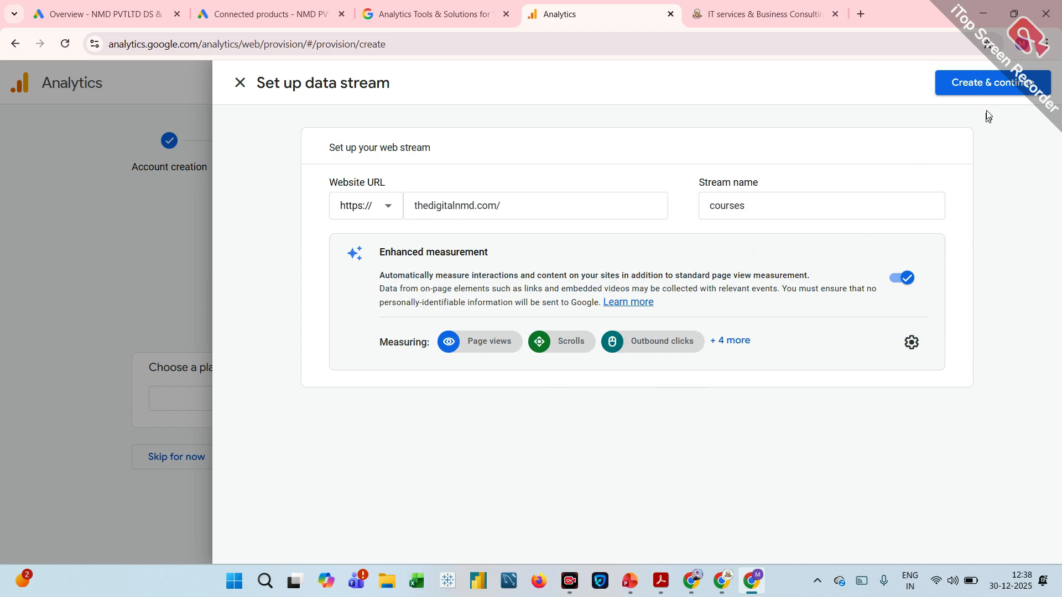
{"action": "left_click", "coordinate": [981, 83]}
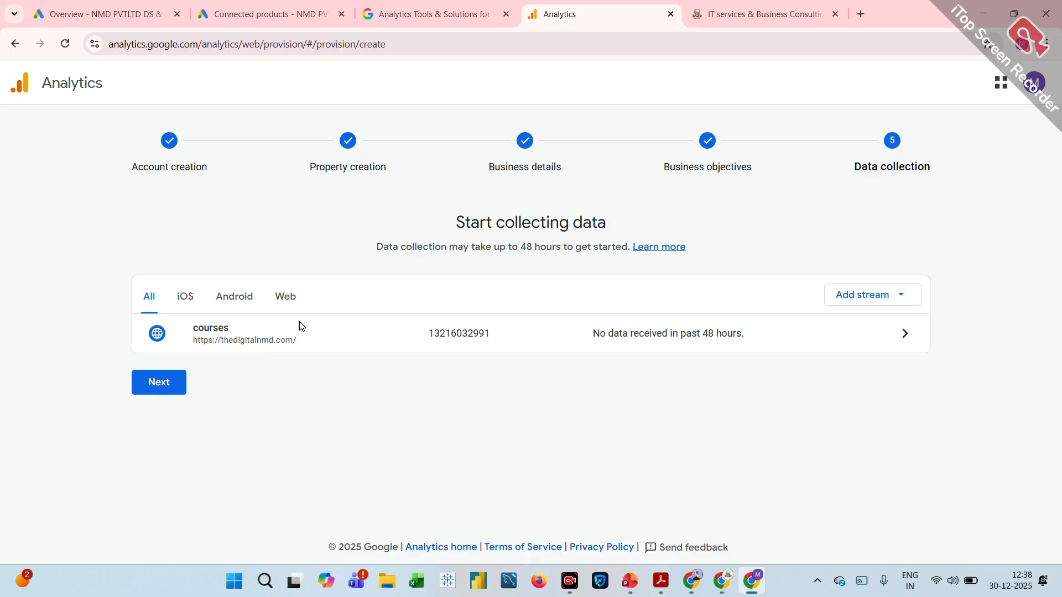
Set the Google tag setup method to Install manually and copy the tag code.
{"action": "left_click", "coordinate": [182, 381]}
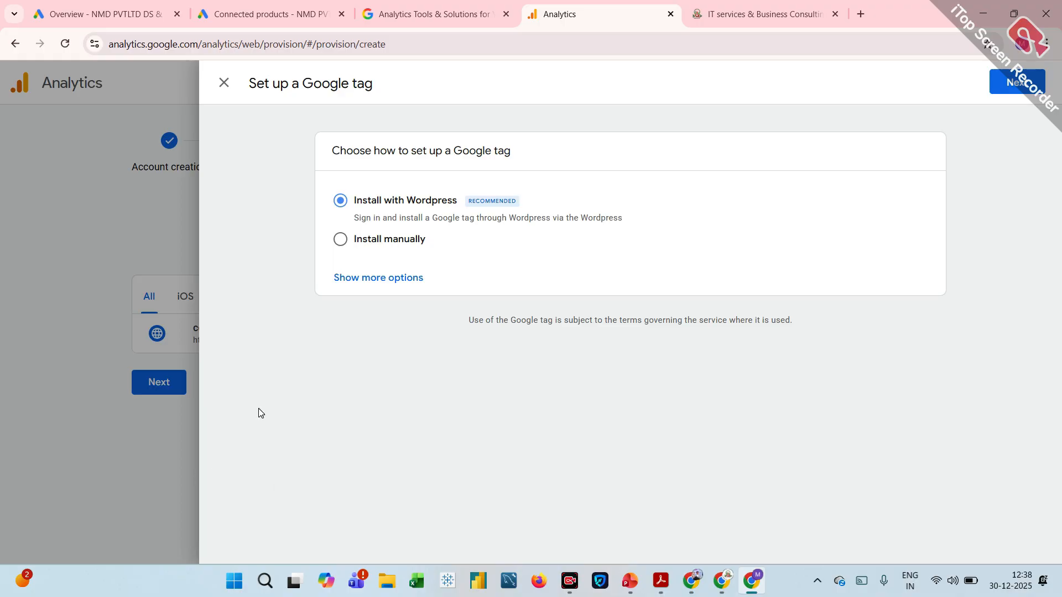
{"action": "left_click", "coordinate": [341, 239]}
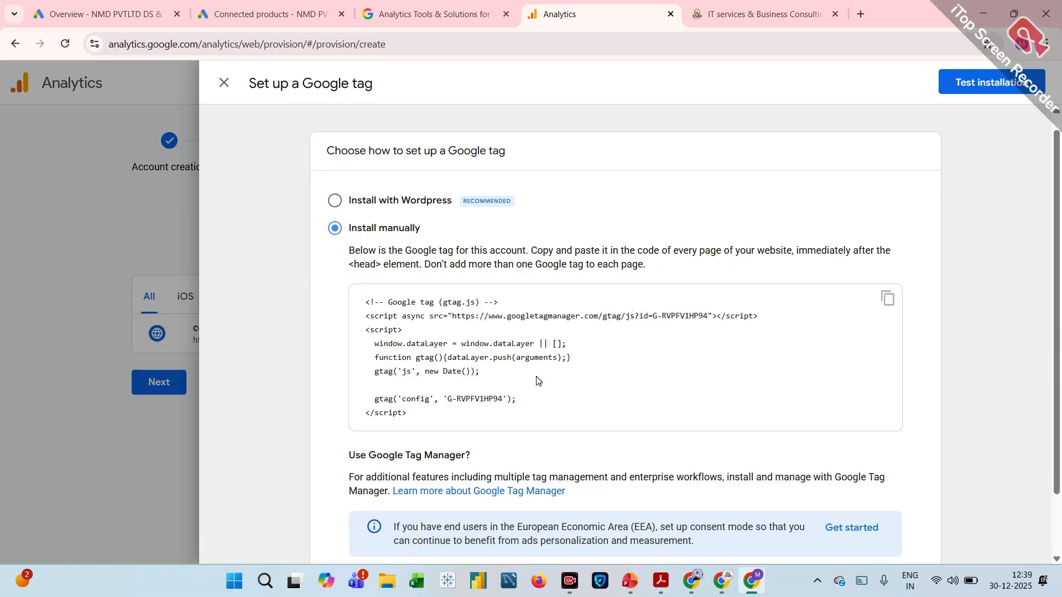
{"action": "scroll", "coordinate": [540, 379], "scroll_direction": "down", "scroll_amount": 2}
{"action": "scroll", "coordinate": [536, 381], "scroll_direction": "up", "scroll_amount": 2}
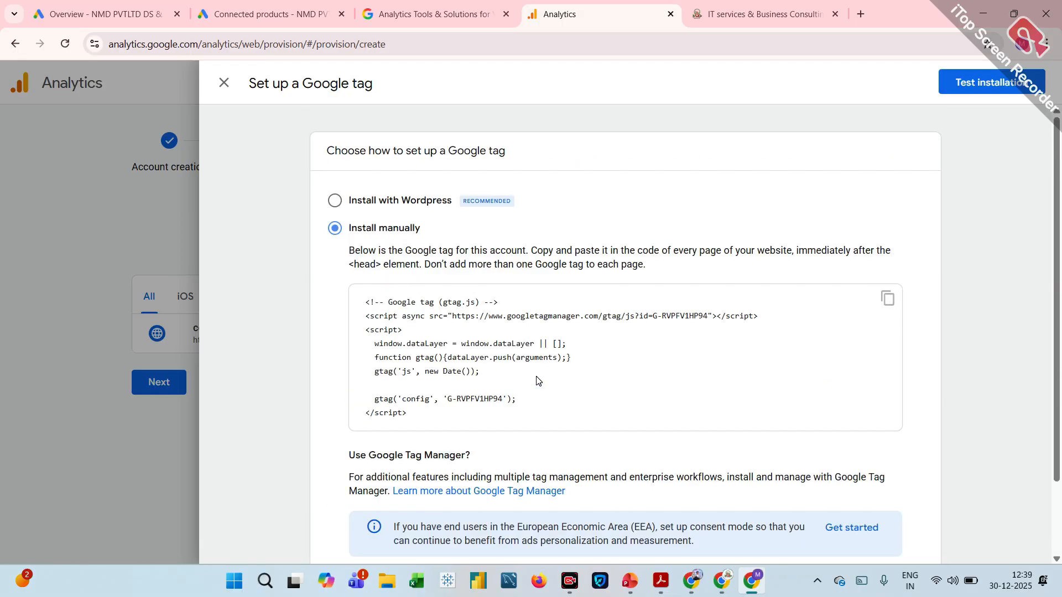
{"action": "left_click", "coordinate": [887, 300]}
{"action": "scroll", "coordinate": [889, 307], "scroll_direction": "down", "scroll_amount": 1}
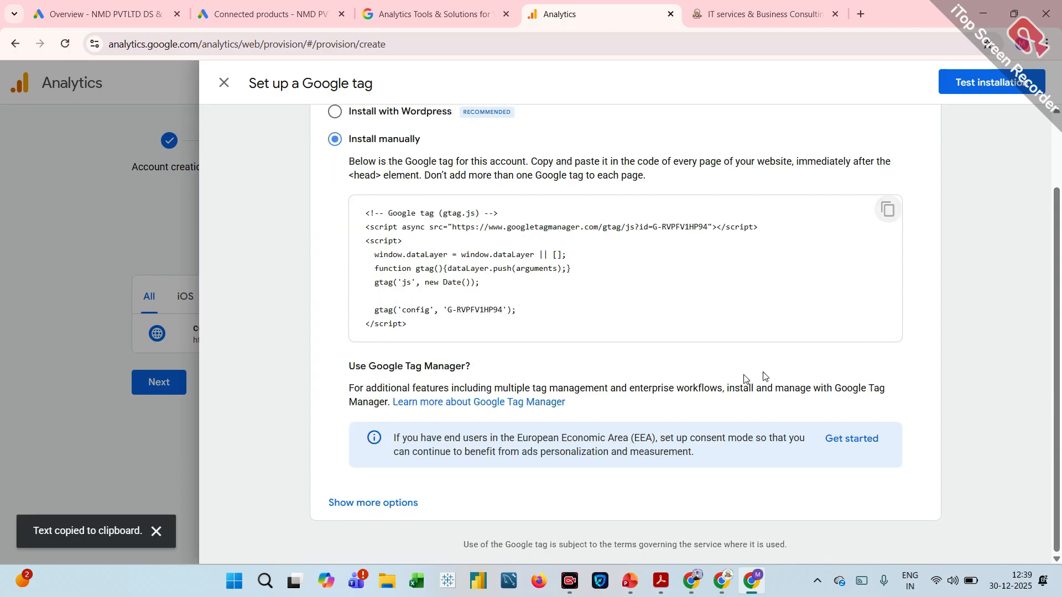
Test the Google tag installation on the website and send the installation instructions by email.
{"action": "left_click", "coordinate": [990, 92]}
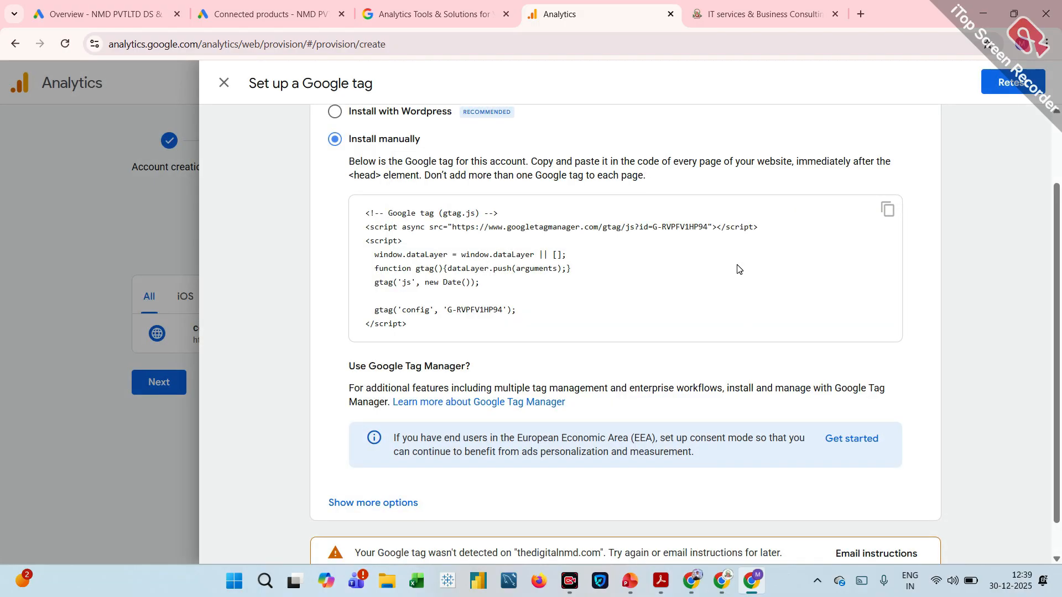
{"action": "scroll", "coordinate": [739, 269], "scroll_direction": "down", "scroll_amount": 1}
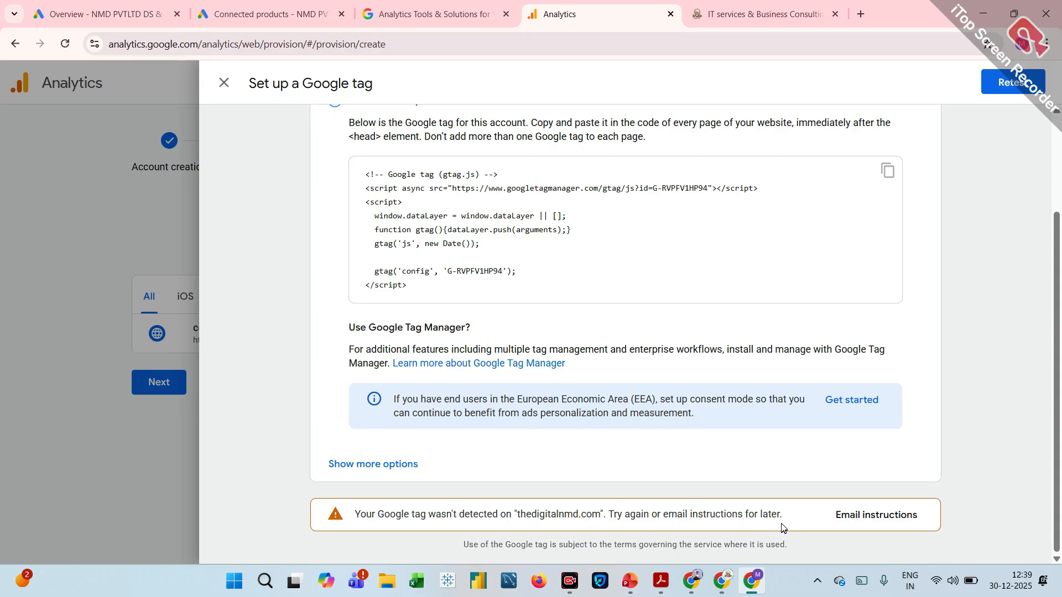
{"action": "left_click", "coordinate": [866, 520]}
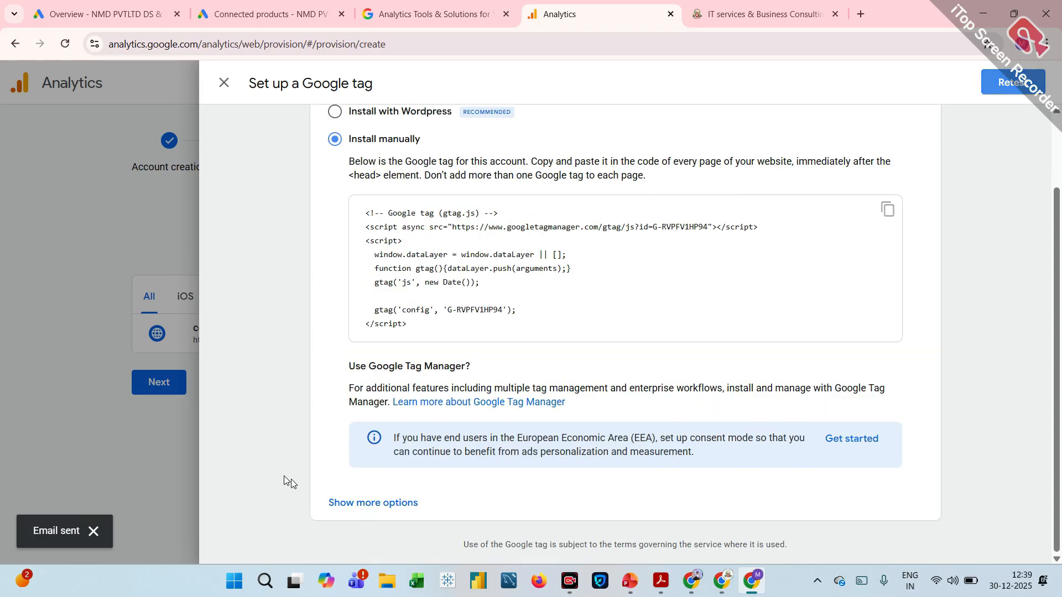
Show more tag setup options, keep manual installation, and copy the complete Google tag code again.
{"action": "left_click", "coordinate": [354, 505]}
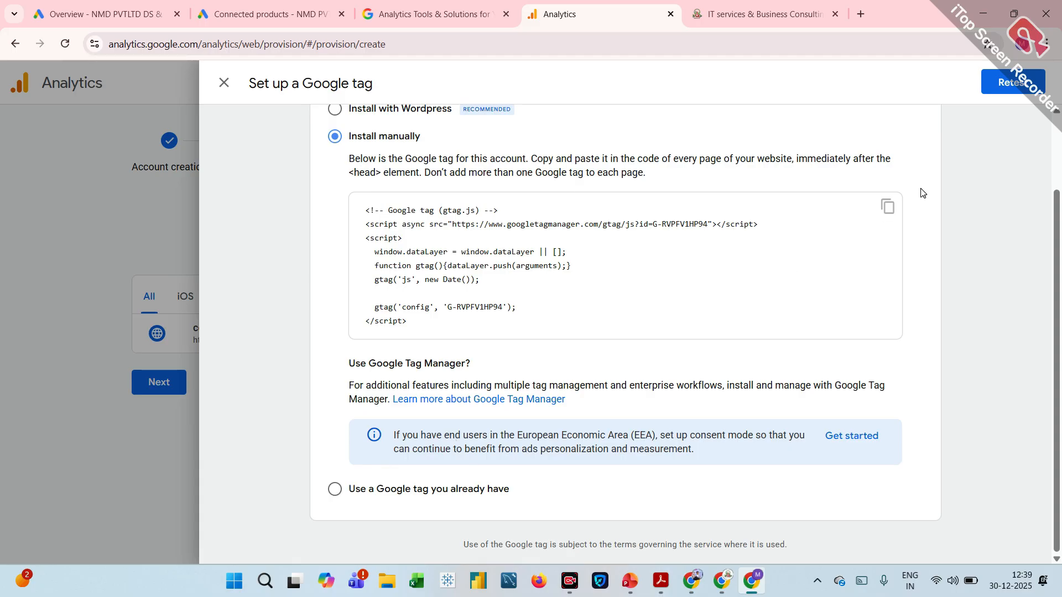
{"action": "left_click", "coordinate": [887, 209]}
{"action": "scroll", "coordinate": [887, 213], "scroll_direction": "up", "scroll_amount": 2}
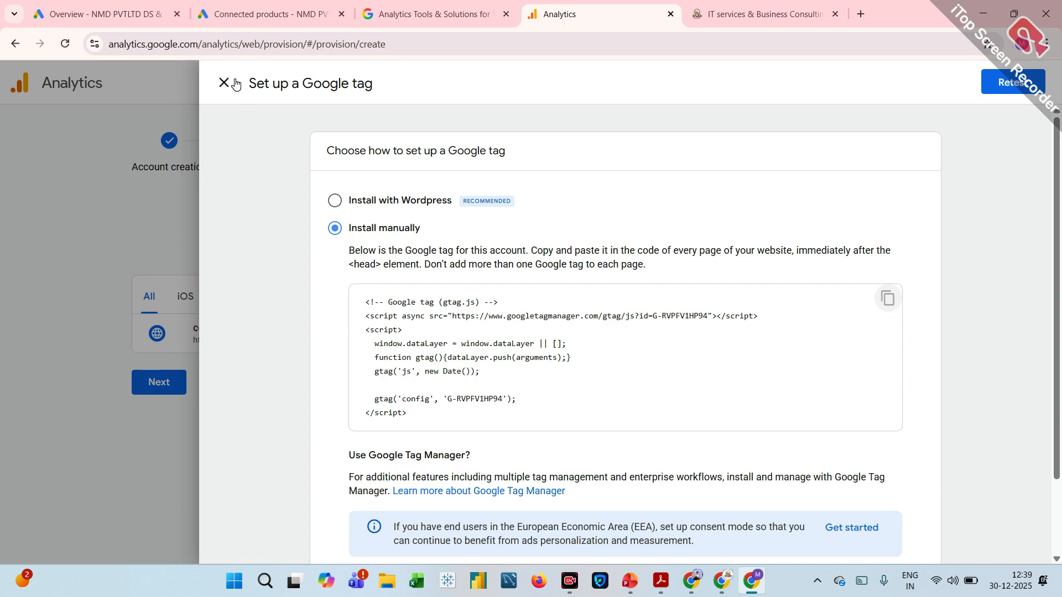
{"action": "triple_click", "coordinate": [463, 346]}
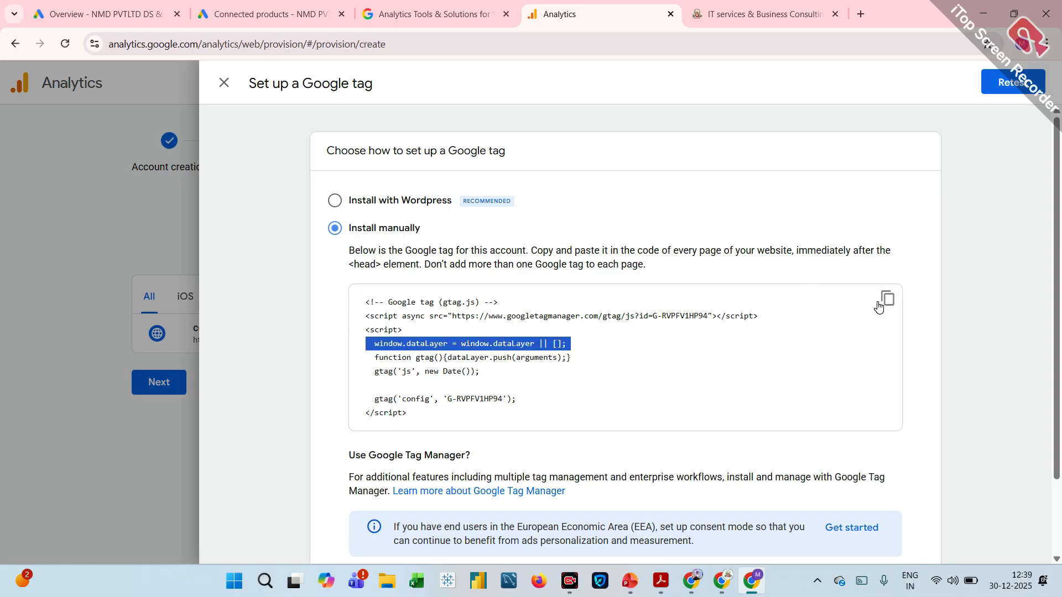
{"action": "left_click", "coordinate": [829, 355]}
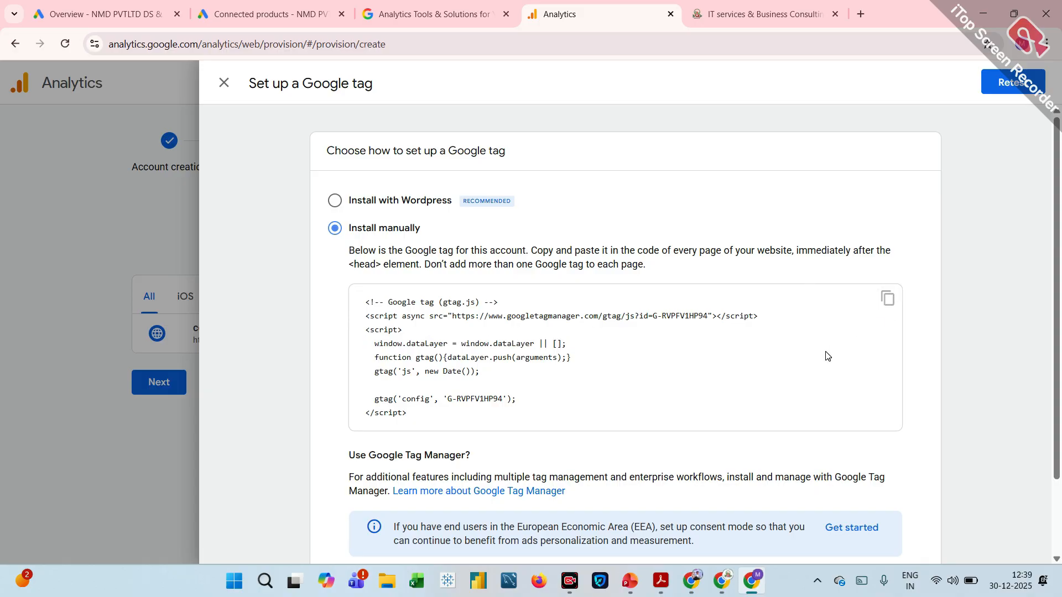
{"action": "left_click", "coordinate": [889, 300]}
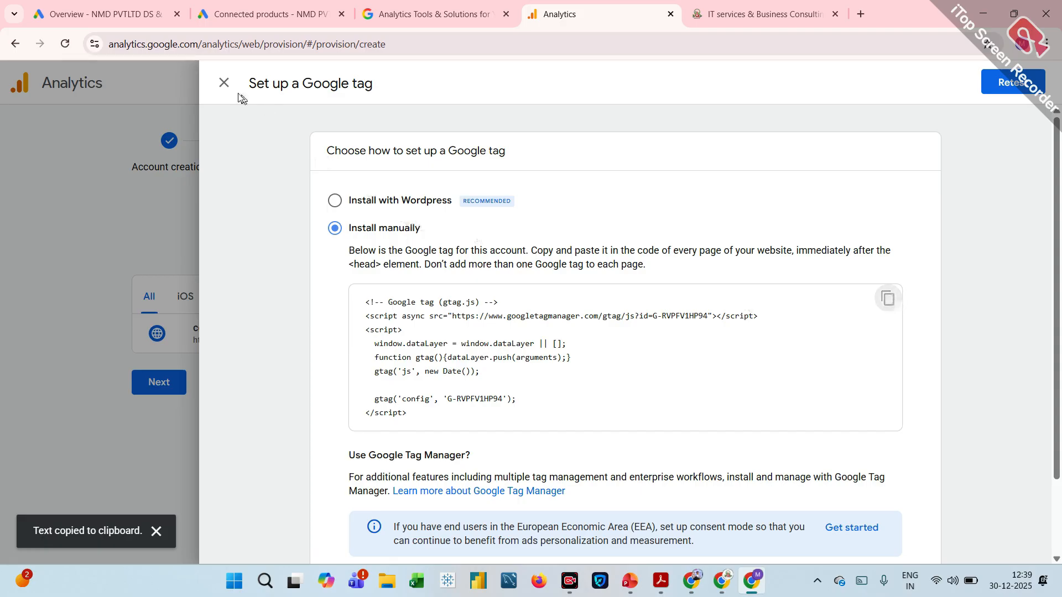
Leave the Google tag setup, review the courses web stream details, and copy the measurement ID.
{"action": "left_click", "coordinate": [224, 83]}
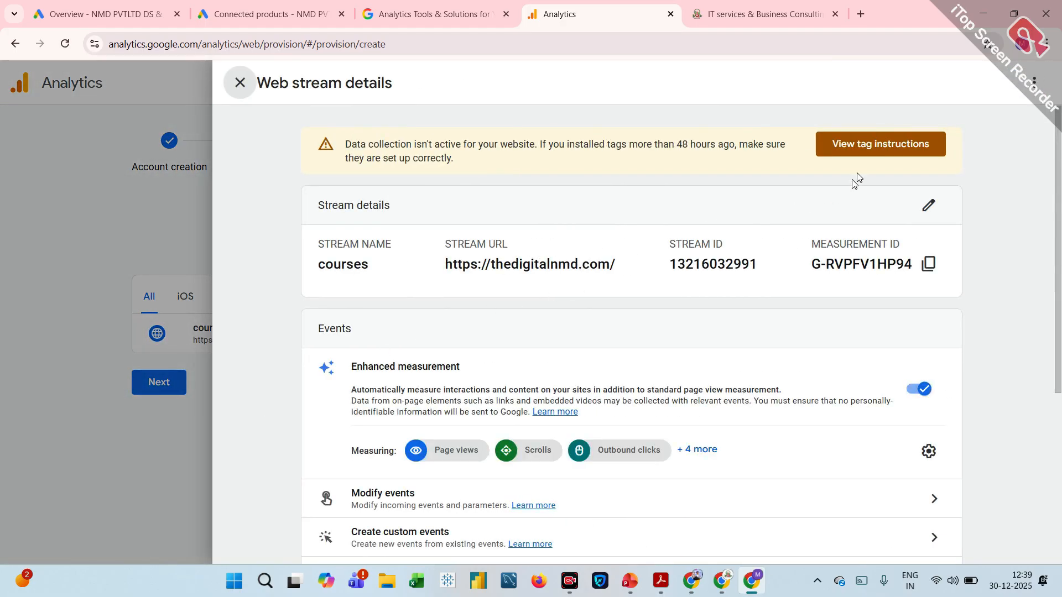
{"action": "scroll", "coordinate": [877, 148], "scroll_direction": "down", "scroll_amount": 5}
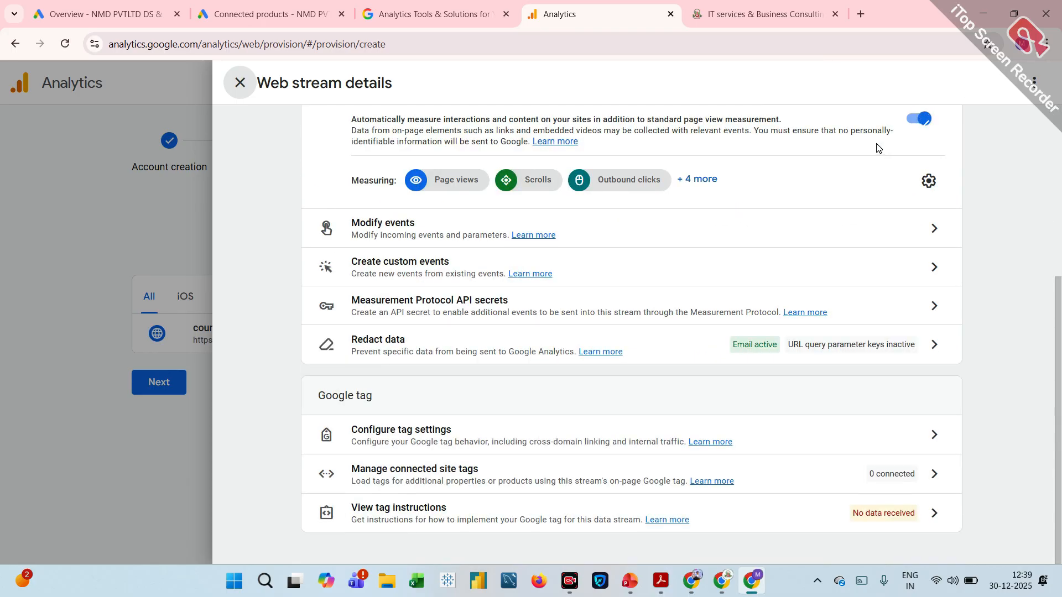
{"action": "scroll", "coordinate": [877, 147], "scroll_direction": "up", "scroll_amount": 5}
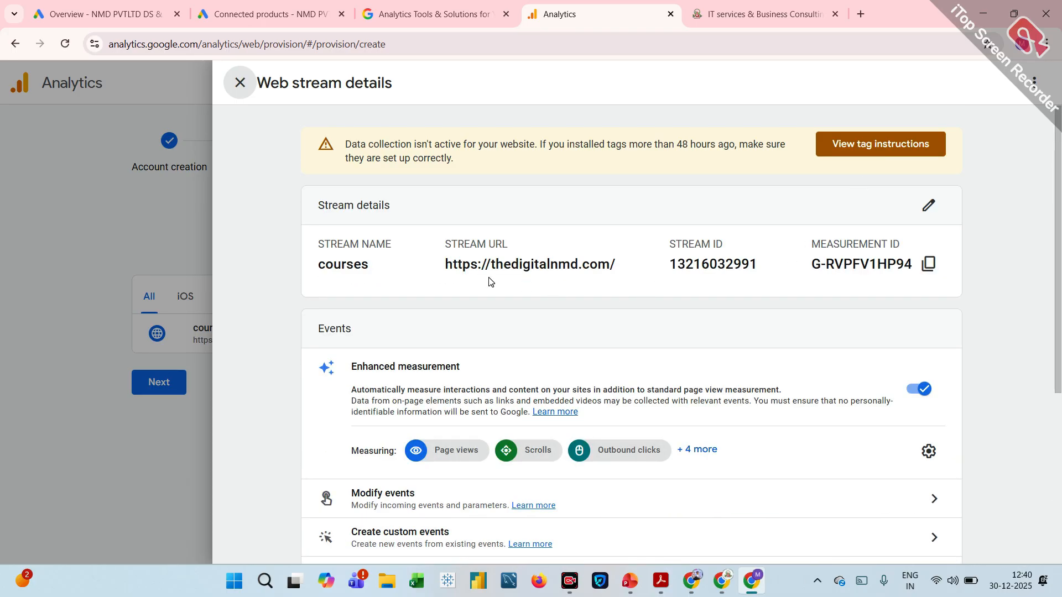
{"action": "left_click_drag", "start_coordinate": [491, 280], "coordinate": [874, 305]}
{"action": "left_click", "coordinate": [874, 304]}
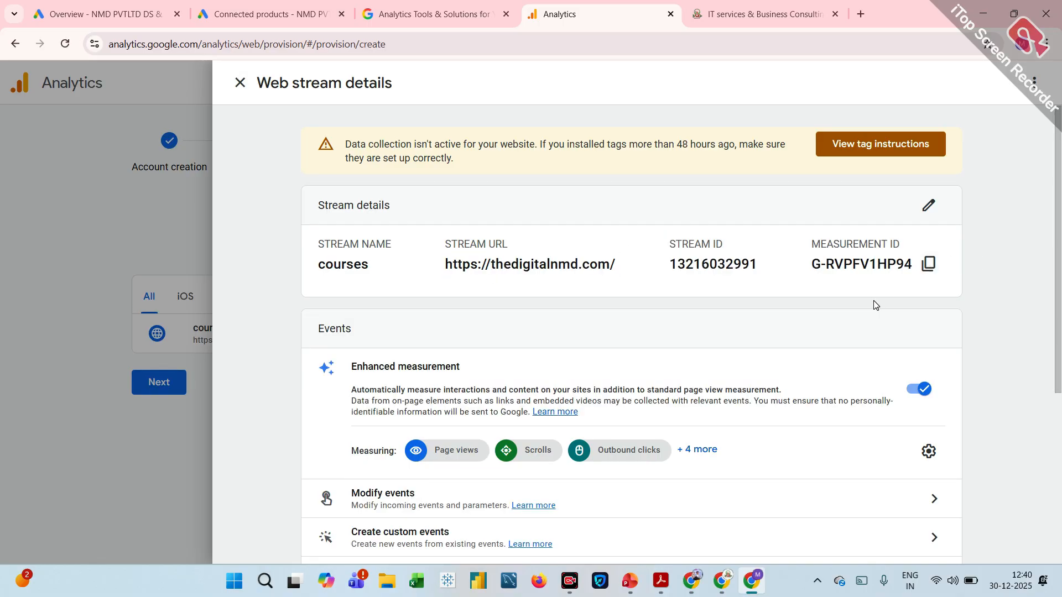
{"action": "left_click", "coordinate": [927, 273]}
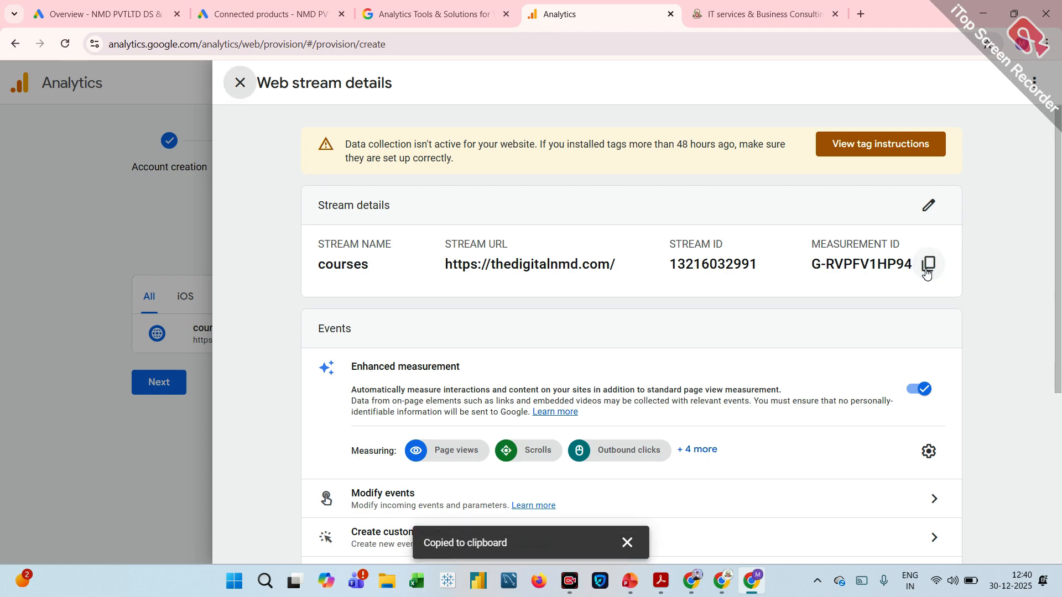
View the tag instructions for the courses web stream and show the manual installation code.
{"action": "left_click", "coordinate": [889, 143]}
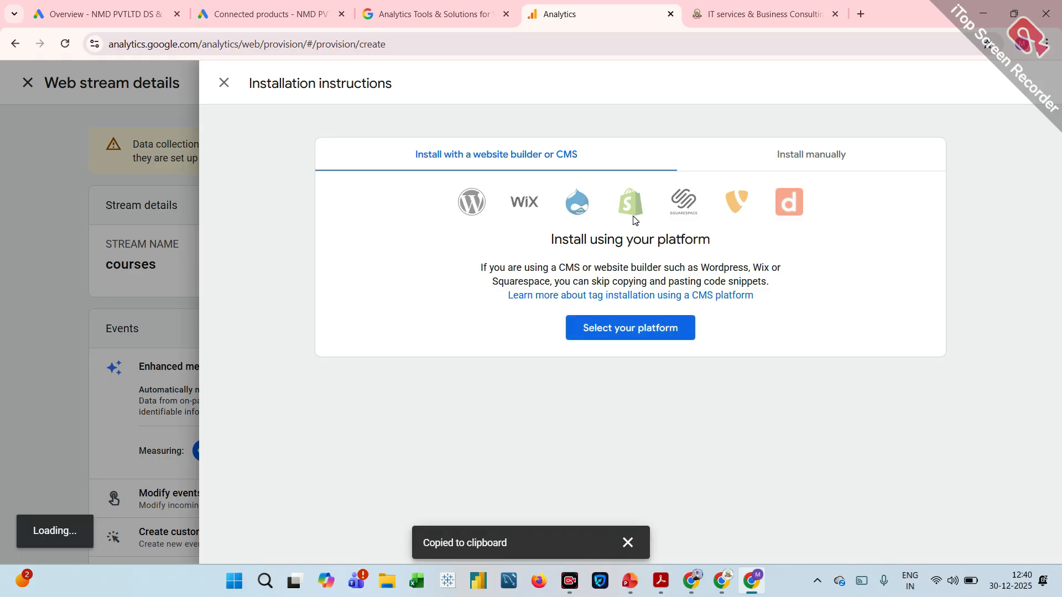
{"action": "left_click", "coordinate": [815, 155]}
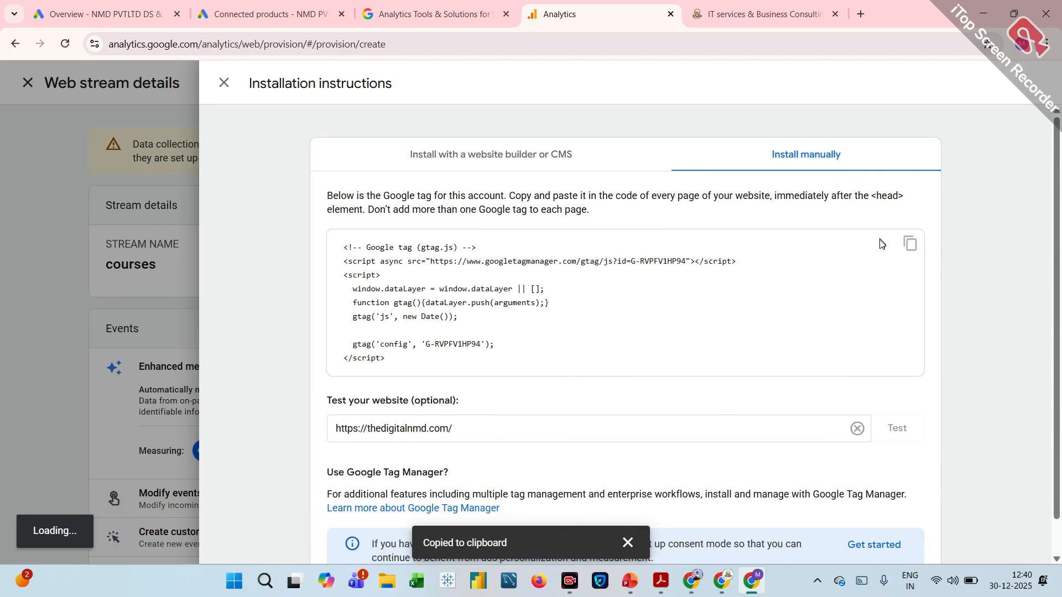
Copy the manual Google tag code and the courses stream's measurement ID, and leave the web stream details.
{"action": "left_click", "coordinate": [910, 244]}
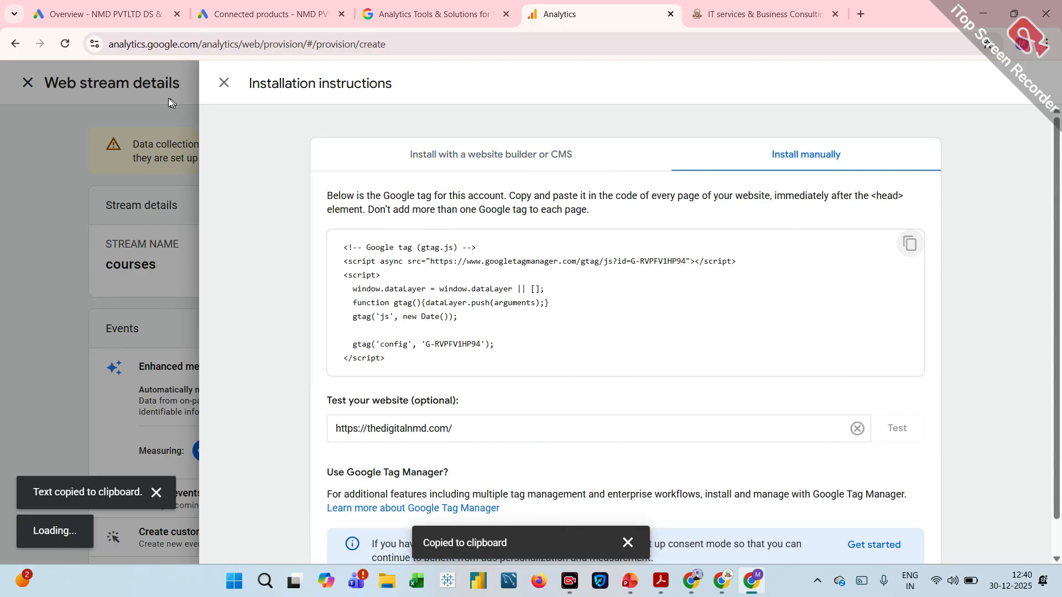
{"action": "left_click", "coordinate": [224, 83]}
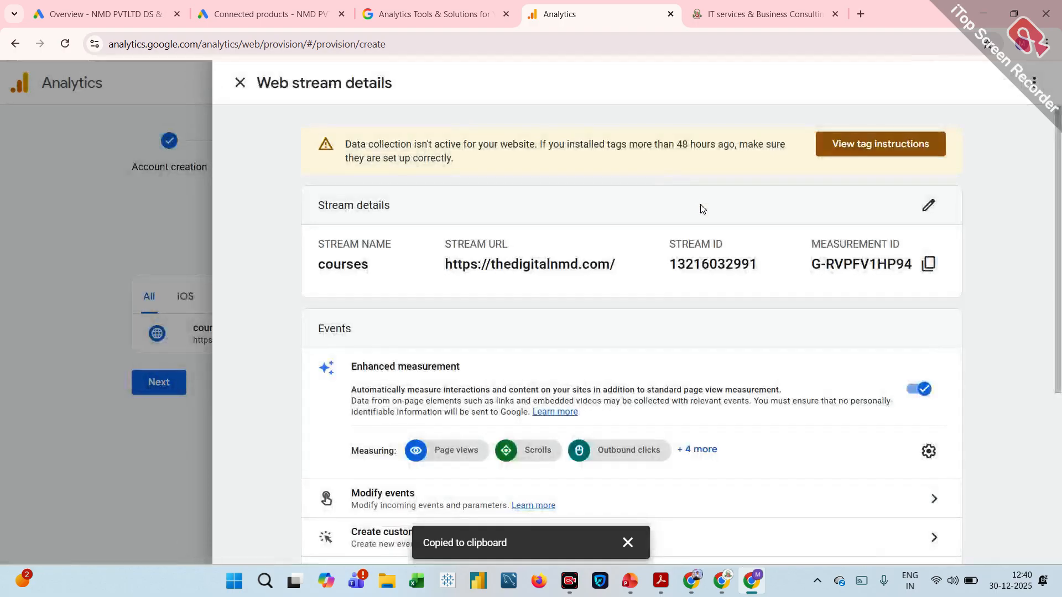
{"action": "left_click", "coordinate": [929, 269]}
{"action": "scroll", "coordinate": [929, 267], "scroll_direction": "down", "scroll_amount": 5}
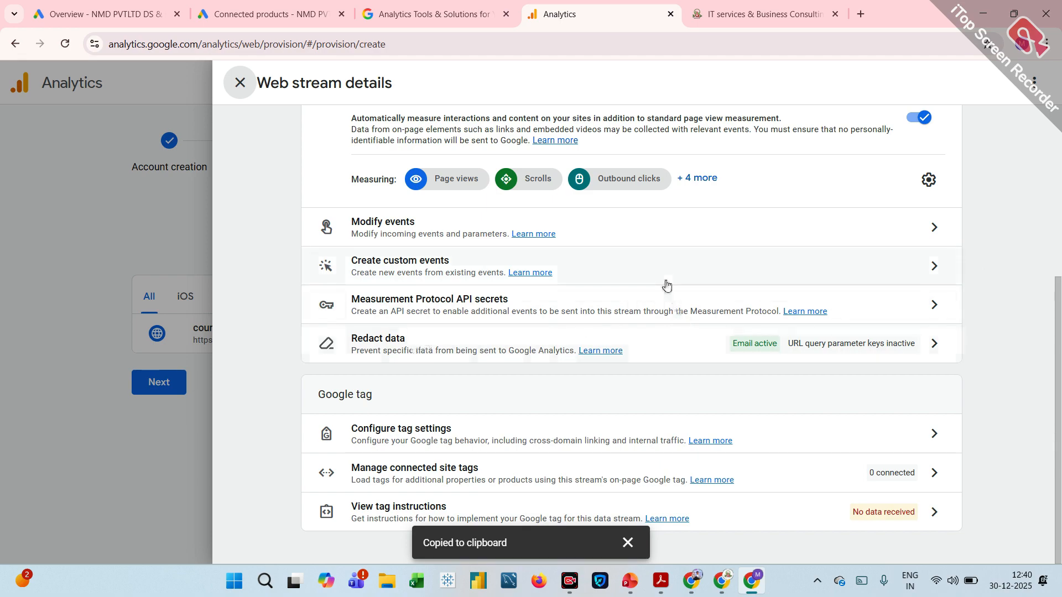
{"action": "left_click", "coordinate": [243, 100]}
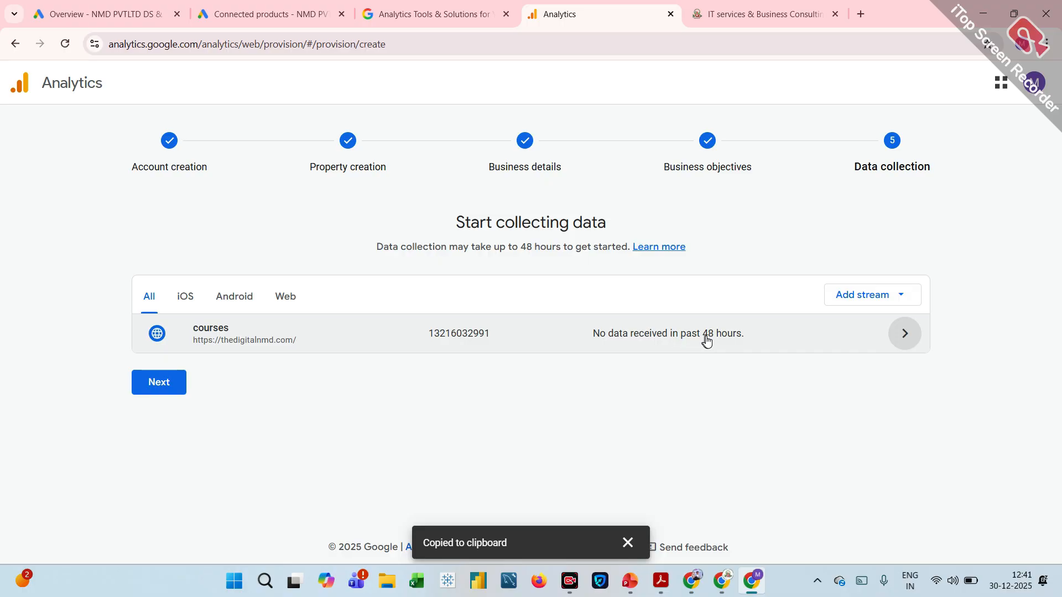
Finish the data collection setup and start creating a link with Google Ads.
{"action": "left_click", "coordinate": [163, 387]}
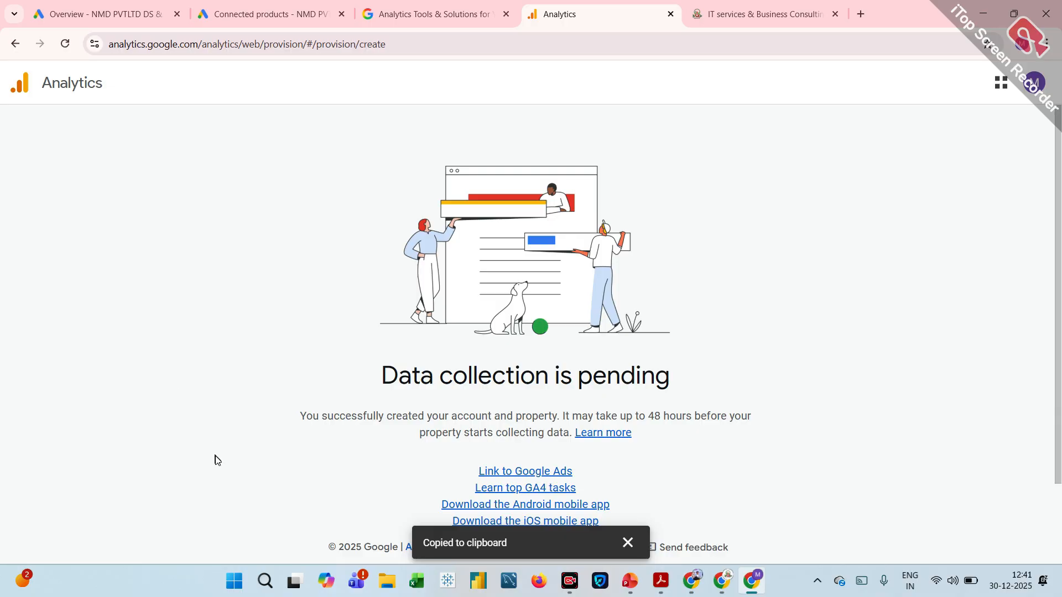
{"action": "left_click", "coordinate": [635, 542]}
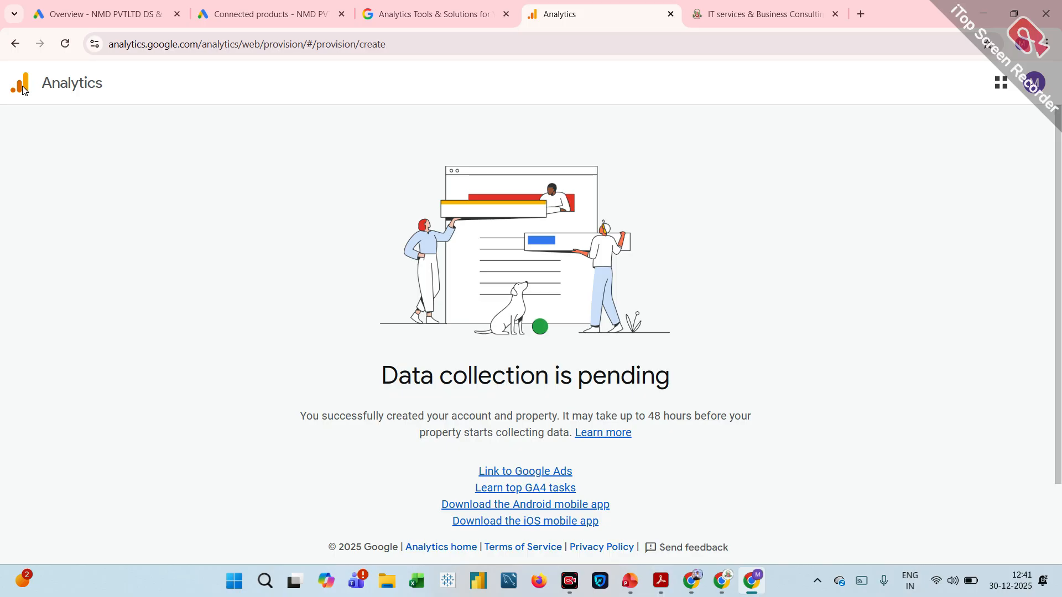
{"action": "left_click", "coordinate": [518, 472]}
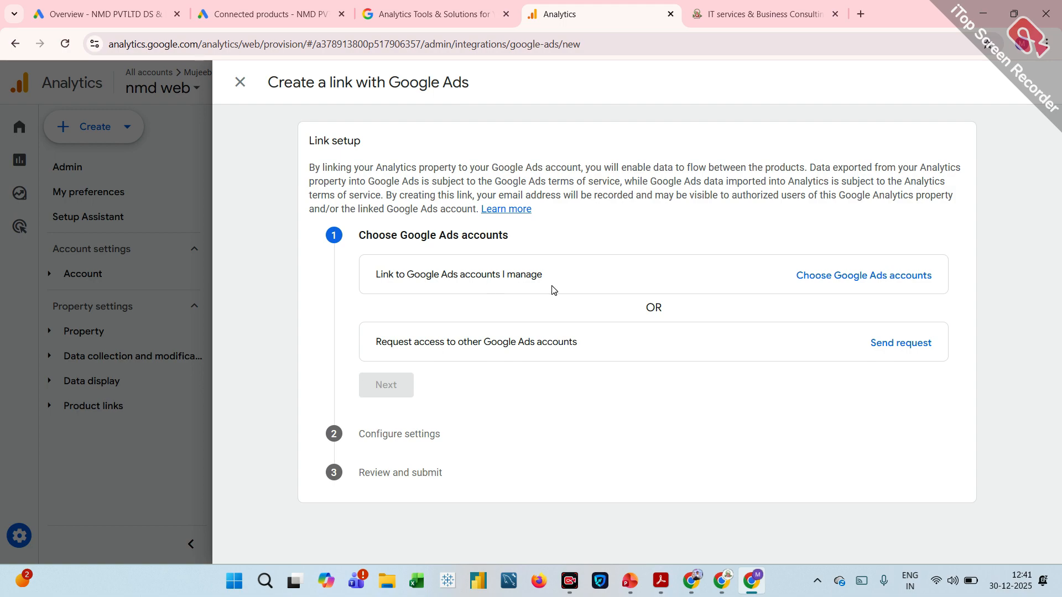
Choose the NMD PVTLTD DS & DM account from the managed Google Ads accounts for the link and confirm it.
{"action": "left_click", "coordinate": [847, 275]}
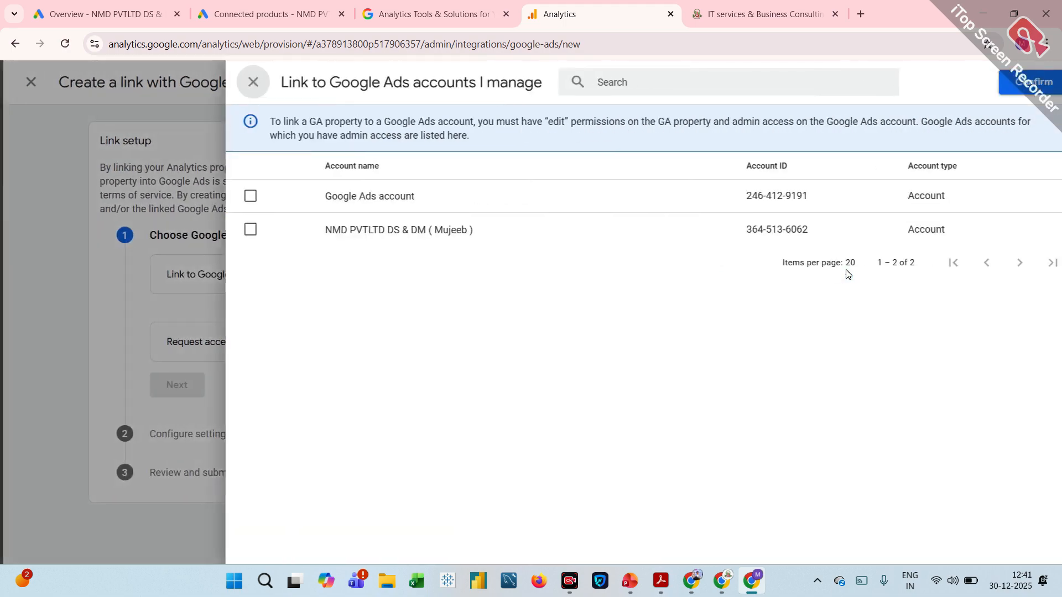
{"action": "left_click", "coordinate": [237, 229]}
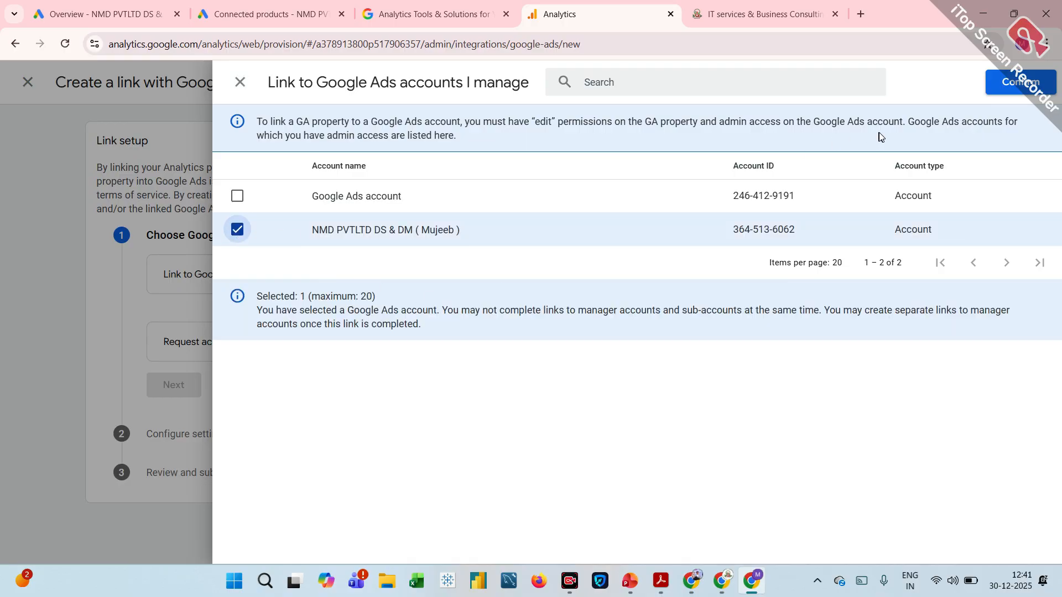
{"action": "left_click", "coordinate": [1012, 89]}
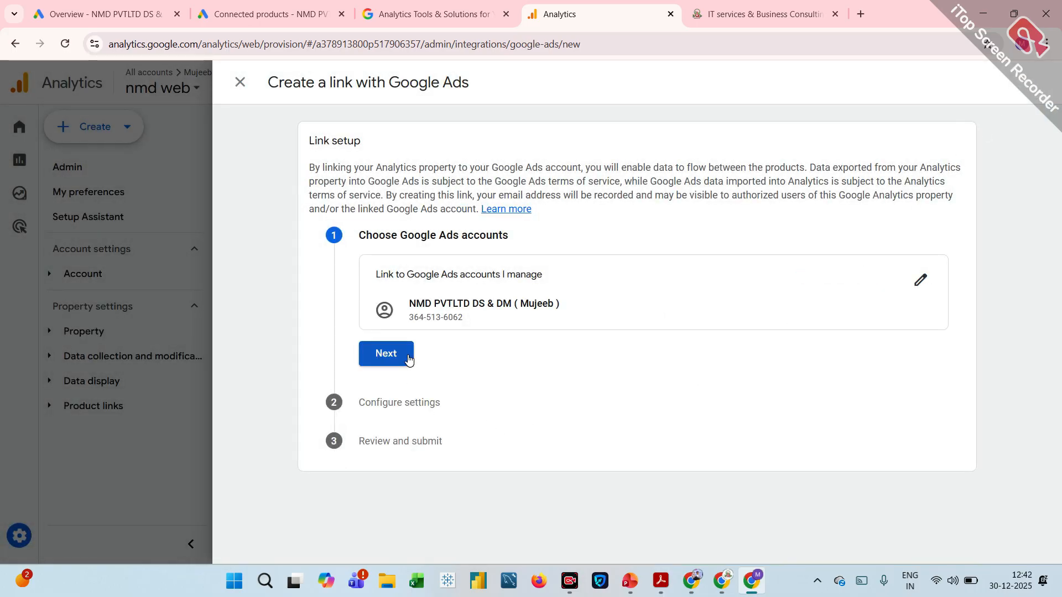
Submit the Google Ads link with personalized advertising and Analytics feature access enabled, and save the email communication preferences with all options selected.
{"action": "left_click", "coordinate": [382, 353]}
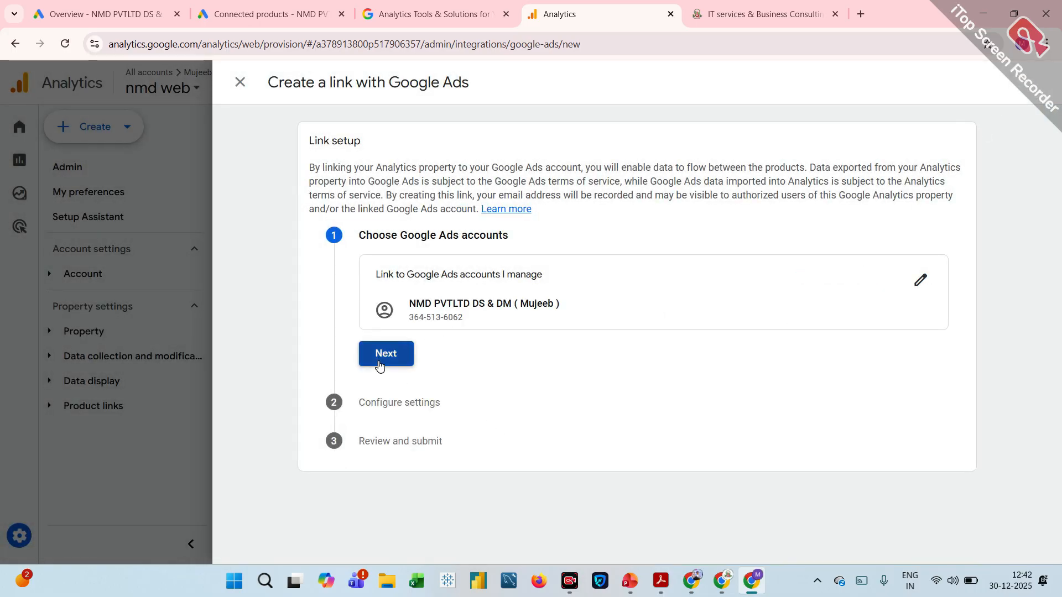
{"action": "scroll", "coordinate": [481, 391], "scroll_direction": "down", "scroll_amount": 2}
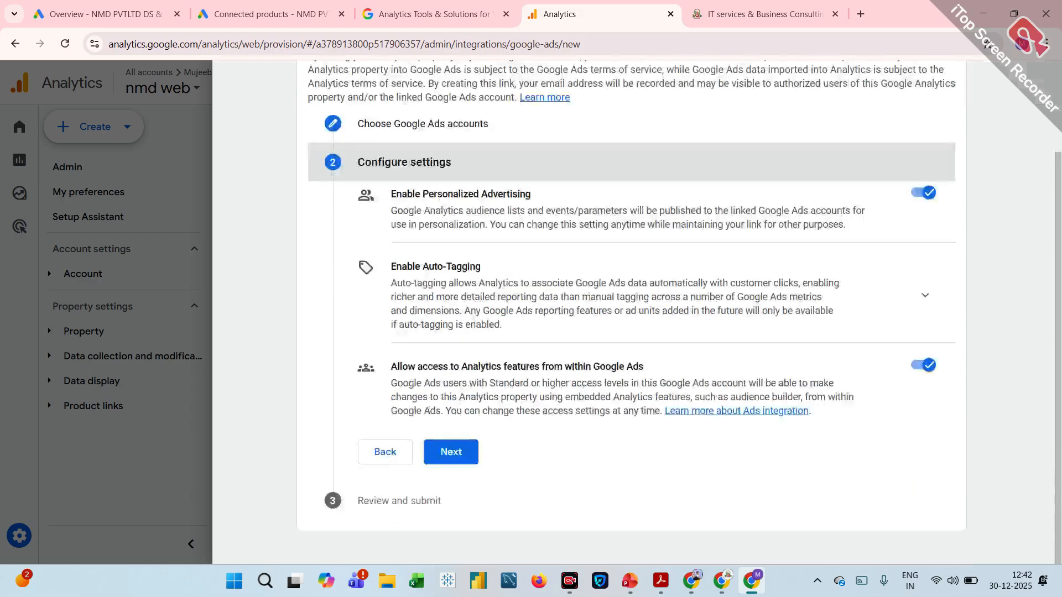
{"action": "left_click", "coordinate": [457, 455]}
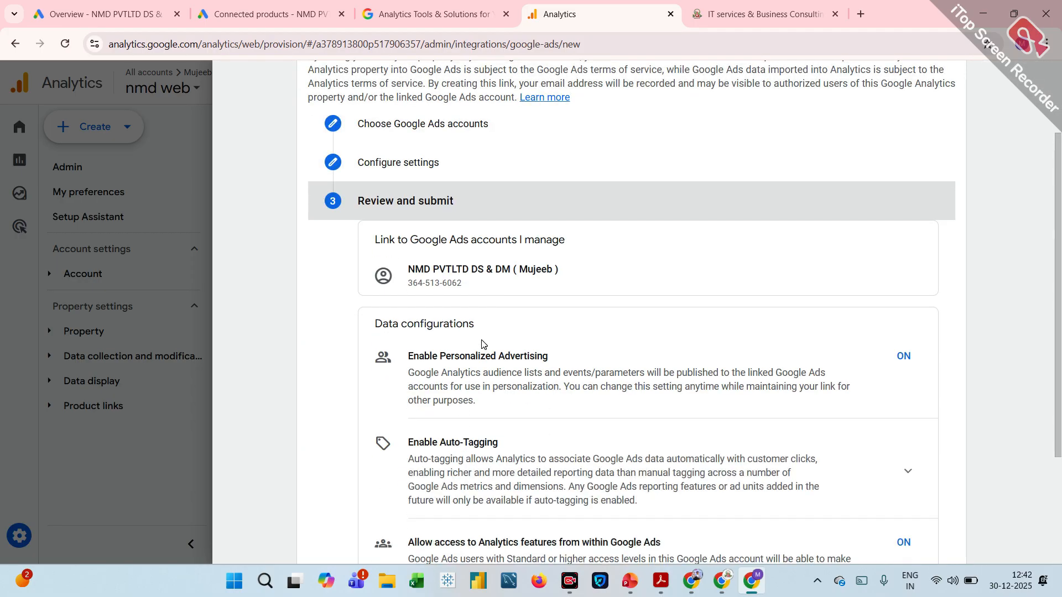
{"action": "scroll", "coordinate": [458, 454], "scroll_direction": "down", "scroll_amount": 3}
{"action": "left_click", "coordinate": [453, 490]}
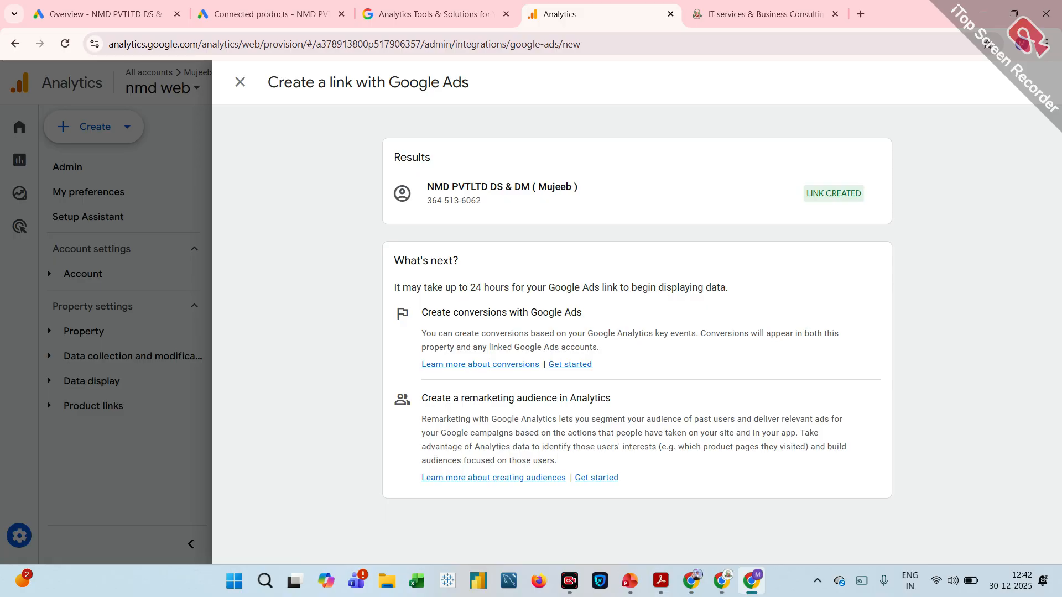
{"action": "left_click", "coordinate": [240, 83]}
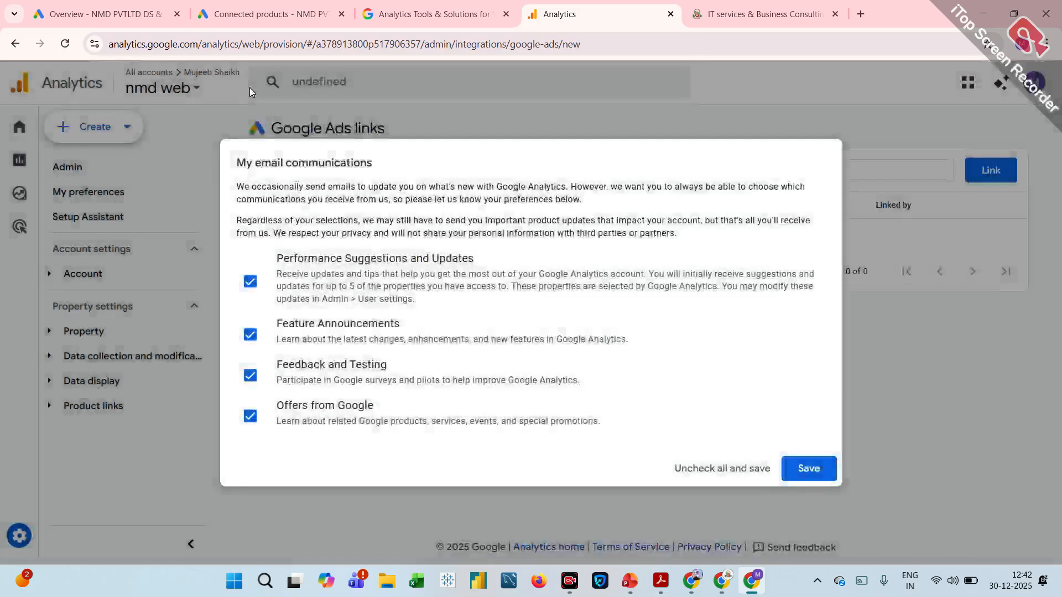
{"action": "left_click", "coordinate": [828, 473]}
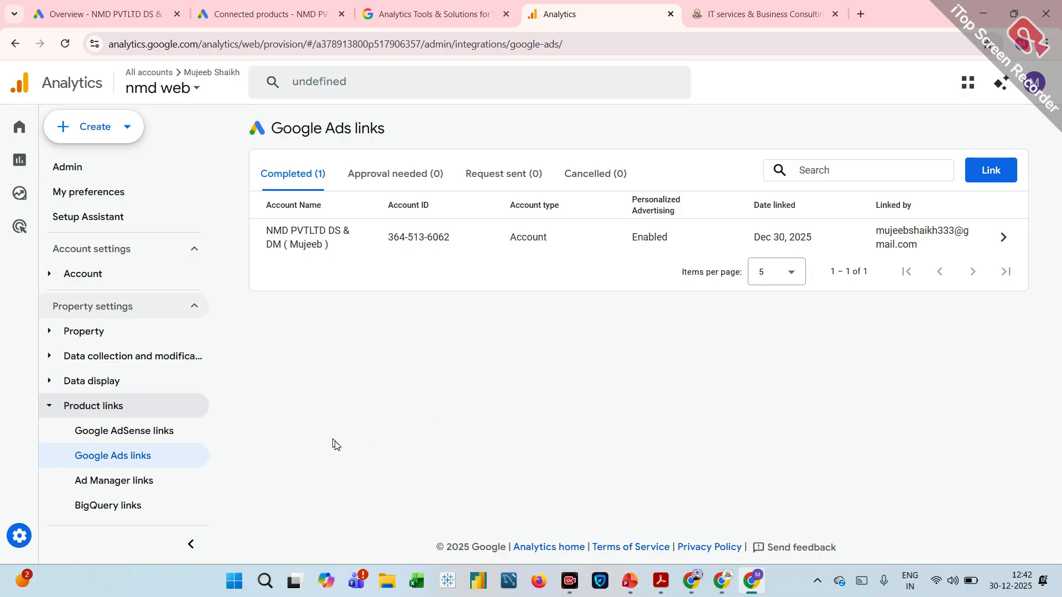
View the Ad Manager, BigQuery and Search Console product links of the property, dismissing the Analytics Advisor welcome message.
{"action": "left_click", "coordinate": [139, 482]}
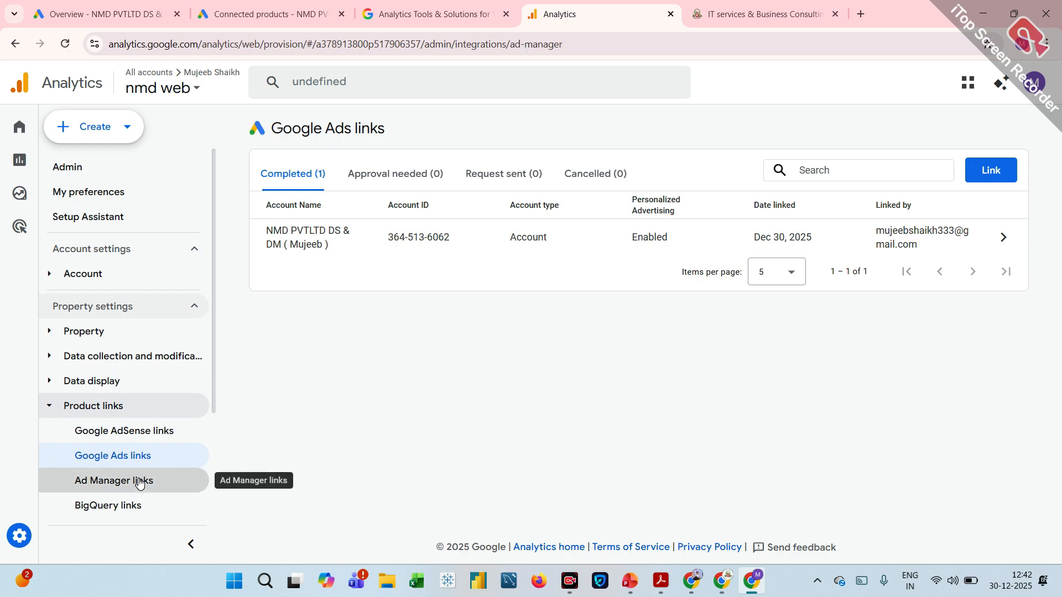
{"action": "left_click", "coordinate": [125, 508]}
{"action": "scroll", "coordinate": [126, 509], "scroll_direction": "down", "scroll_amount": 3}
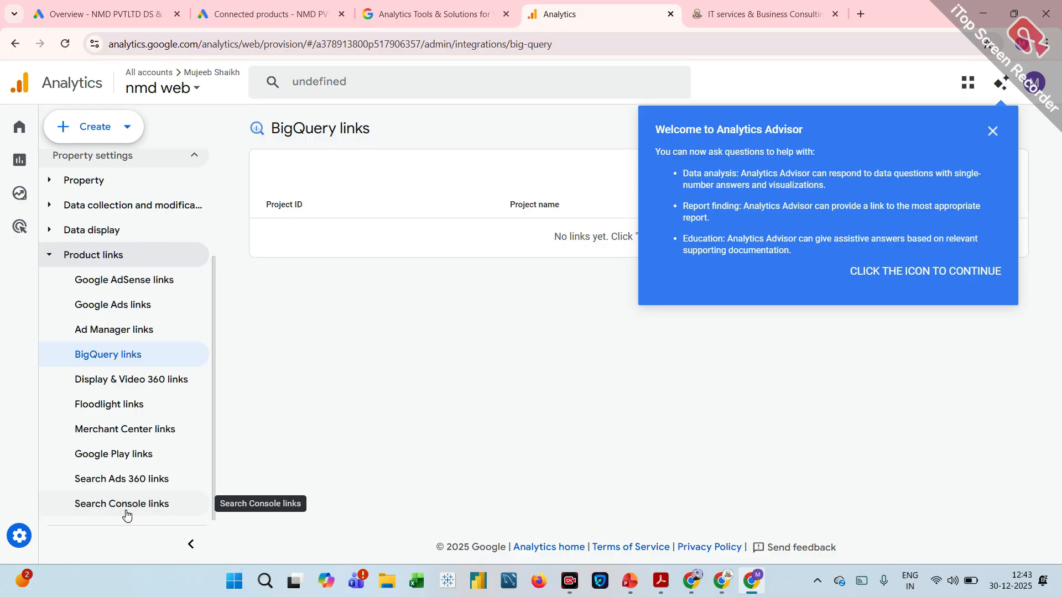
{"action": "left_click", "coordinate": [127, 515]}
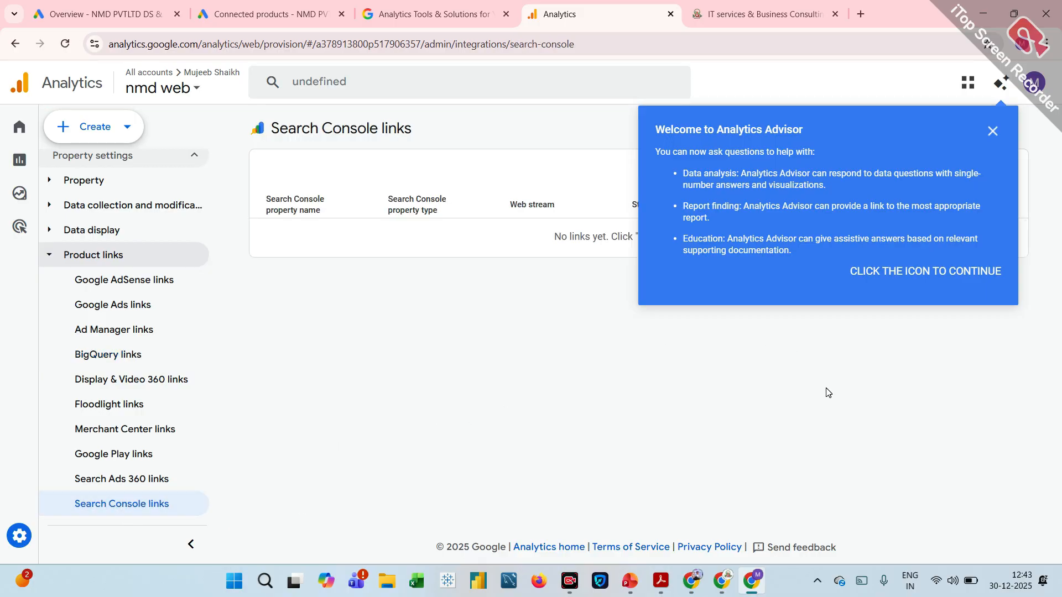
{"action": "left_click", "coordinate": [993, 131]}
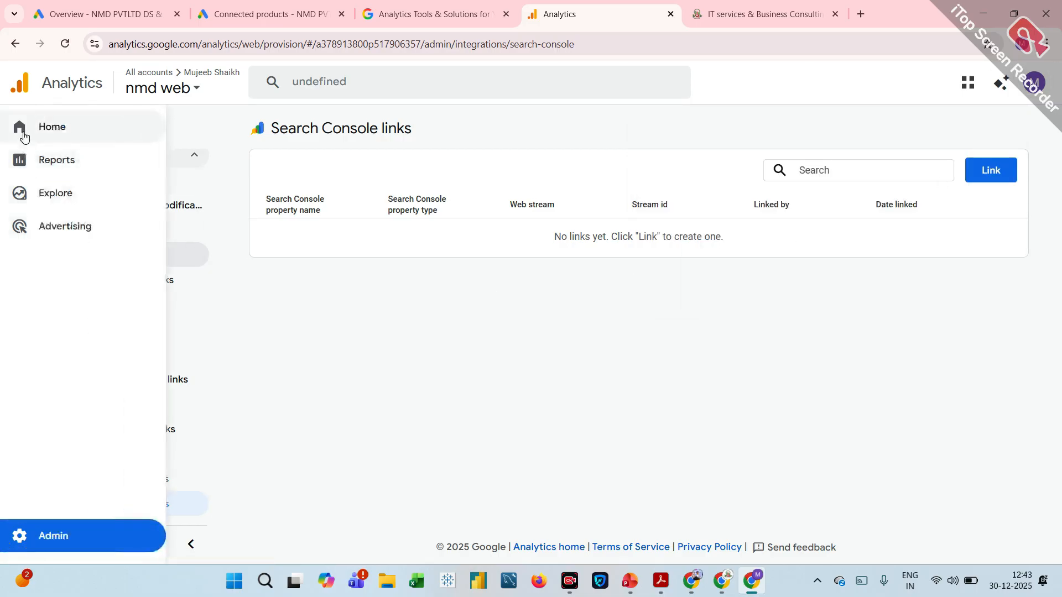
Go to the property's Home page, dismiss the benchmarking tip, and review the user and event overview cards.
{"action": "left_click", "coordinate": [23, 133]}
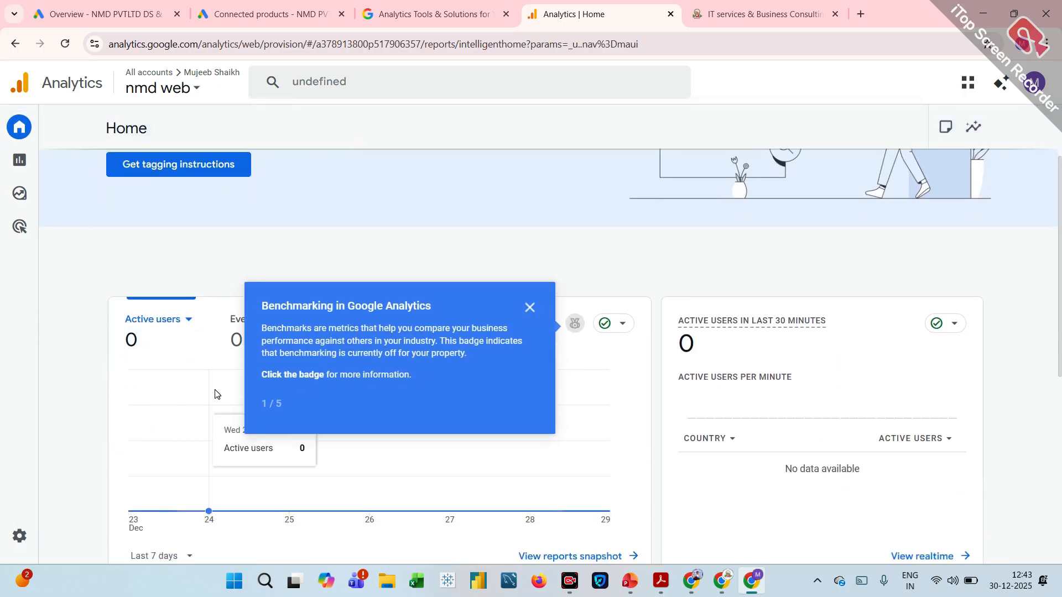
{"action": "left_click", "coordinate": [529, 309]}
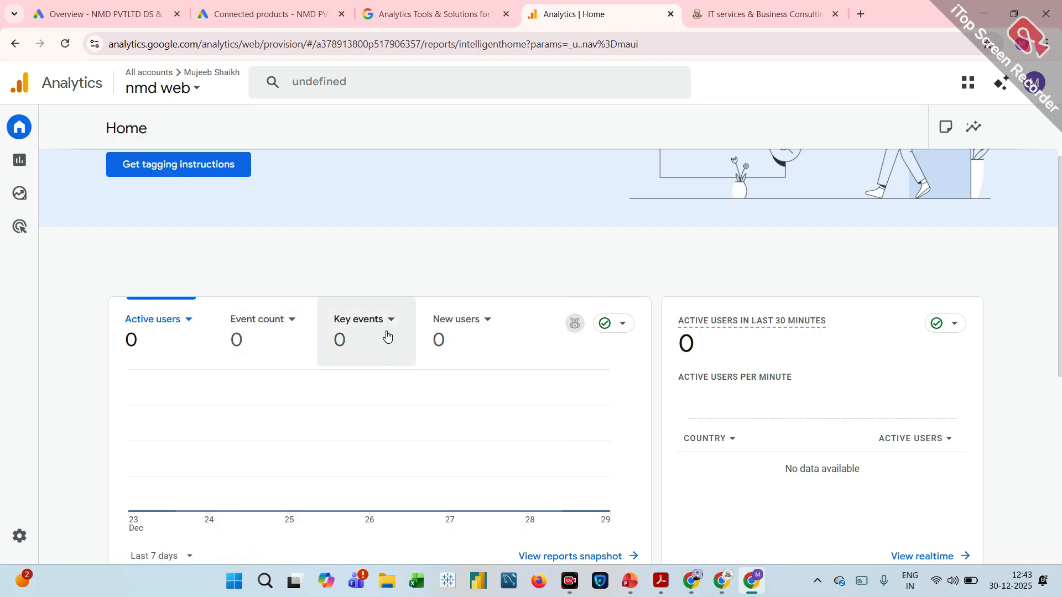
{"action": "scroll", "coordinate": [491, 334], "scroll_direction": "down", "scroll_amount": 5}
{"action": "scroll", "coordinate": [491, 336], "scroll_direction": "up", "scroll_amount": 4}
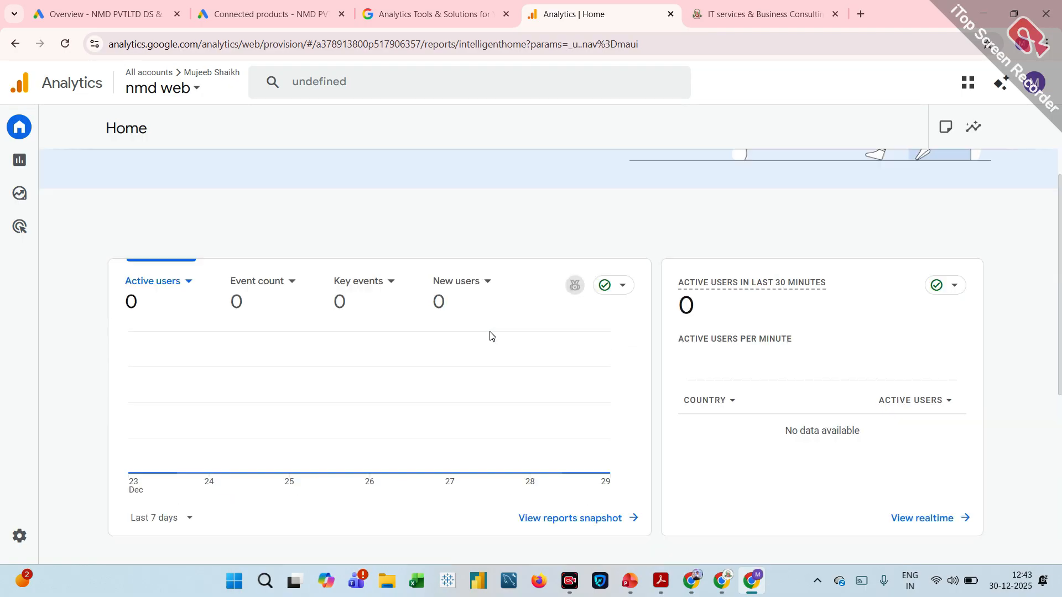
{"action": "scroll", "coordinate": [490, 334], "scroll_direction": "up", "scroll_amount": 3}
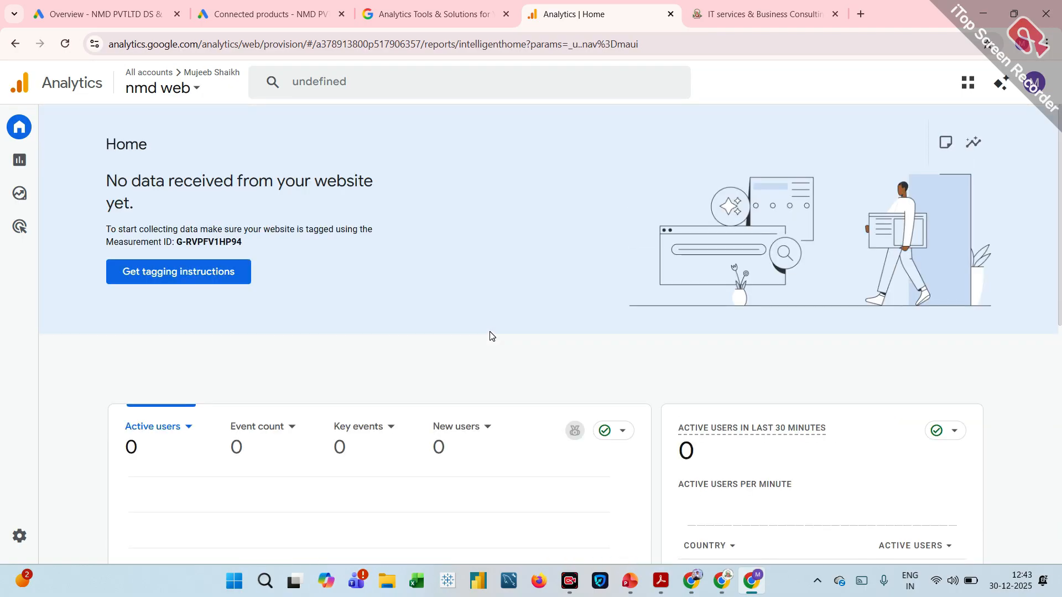
Review the reports snapshot templates and examine the cards of the Realtime overview report.
{"action": "left_click", "coordinate": [23, 166]}
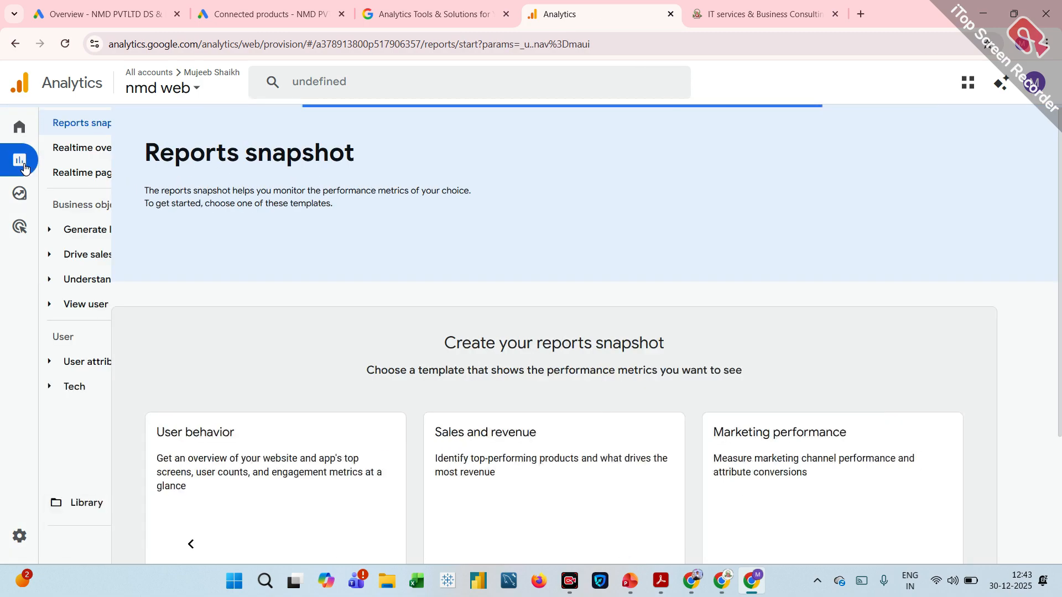
{"action": "scroll", "coordinate": [294, 187], "scroll_direction": "down", "scroll_amount": 3}
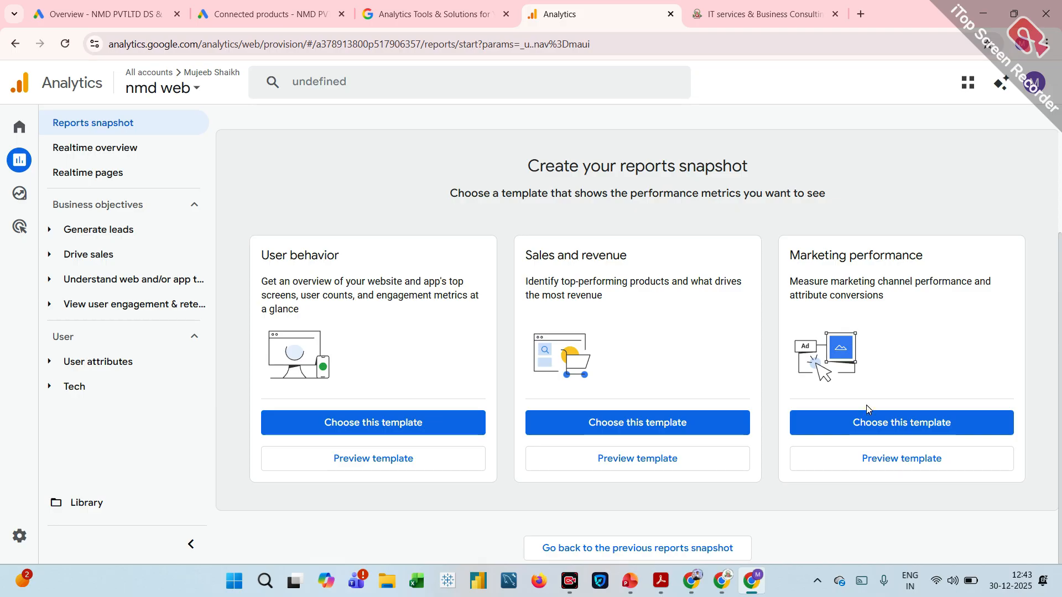
{"action": "left_click", "coordinate": [156, 160]}
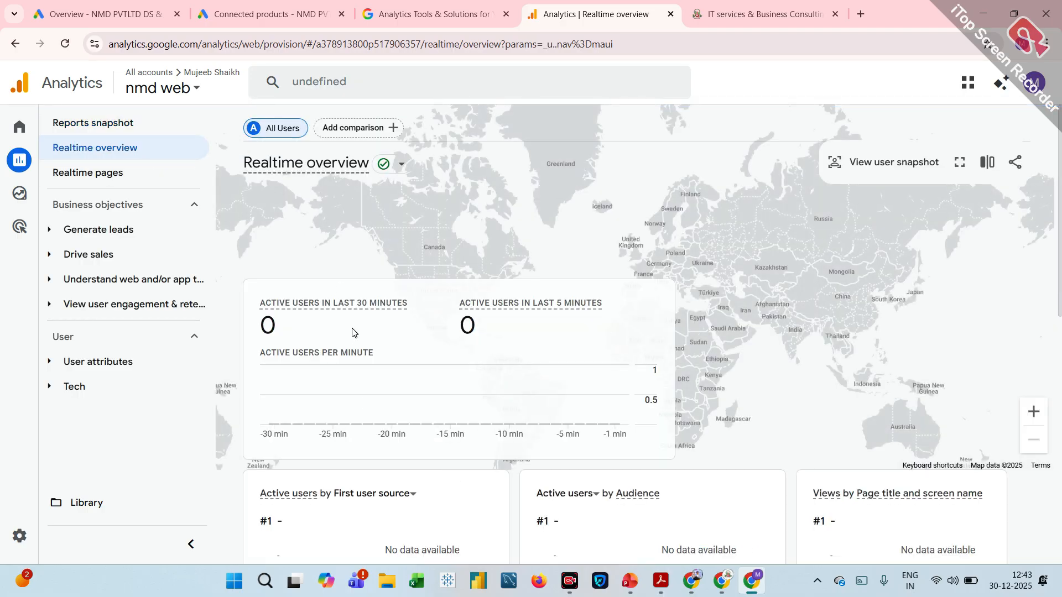
{"action": "scroll", "coordinate": [517, 326], "scroll_direction": "down", "scroll_amount": 3}
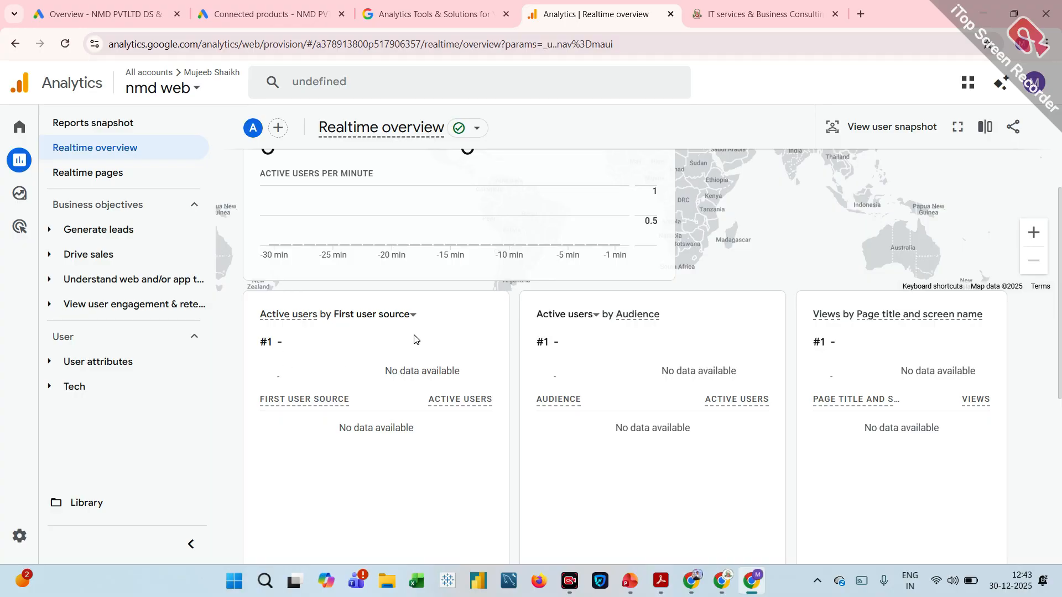
{"action": "scroll", "coordinate": [416, 339], "scroll_direction": "down", "scroll_amount": 6}
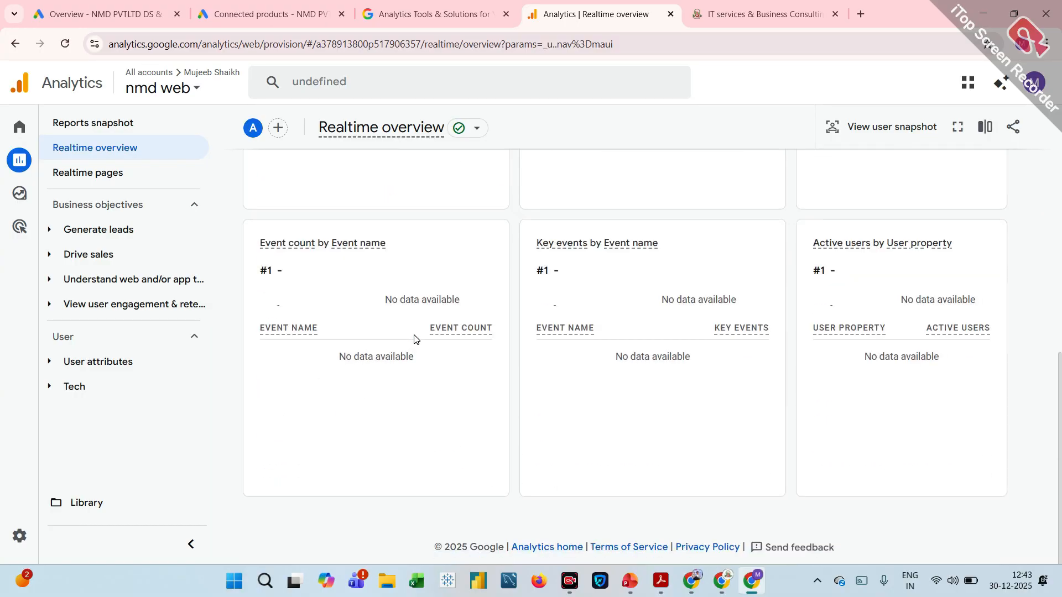
{"action": "scroll", "coordinate": [416, 339], "scroll_direction": "up", "scroll_amount": 9}
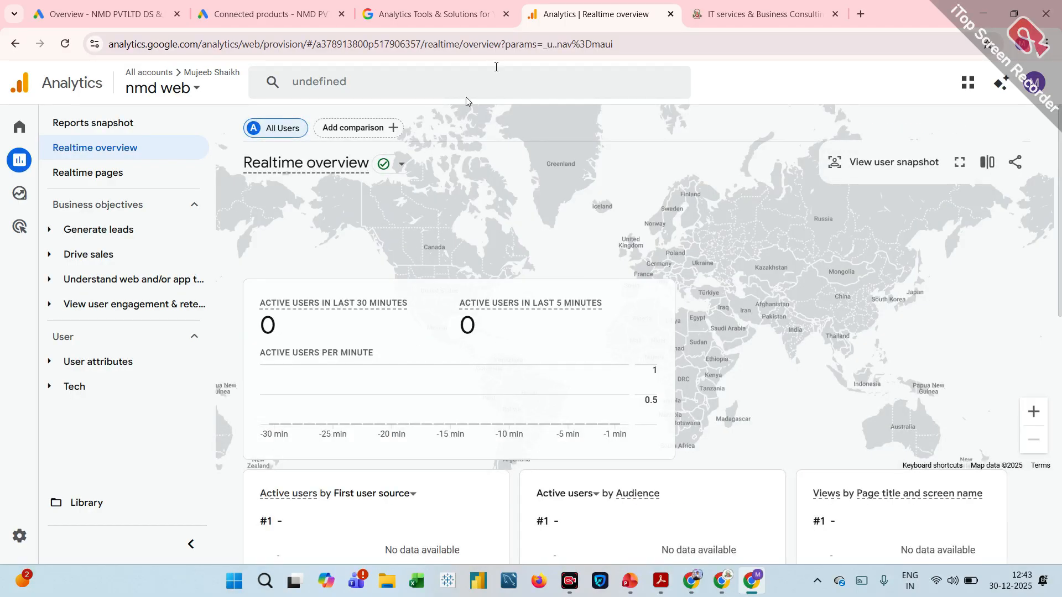
Switch to Google Ads and view the connected products in the Data manager to check the Google Analytics link.
{"action": "left_click", "coordinate": [97, 15]}
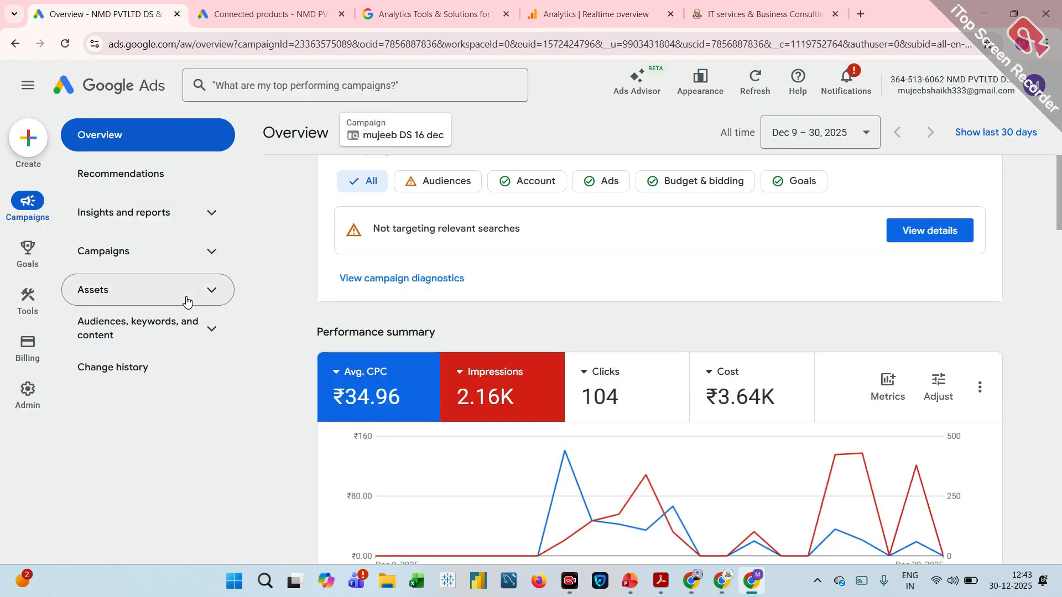
{"action": "mouse_move", "coordinate": [37, 399]}
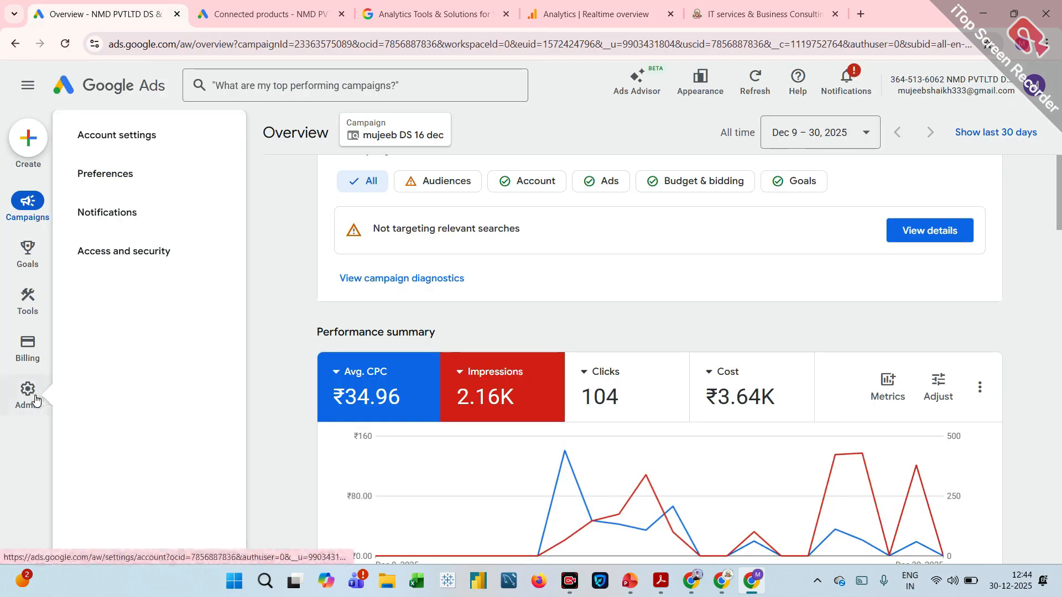
{"action": "left_click", "coordinate": [37, 399]}
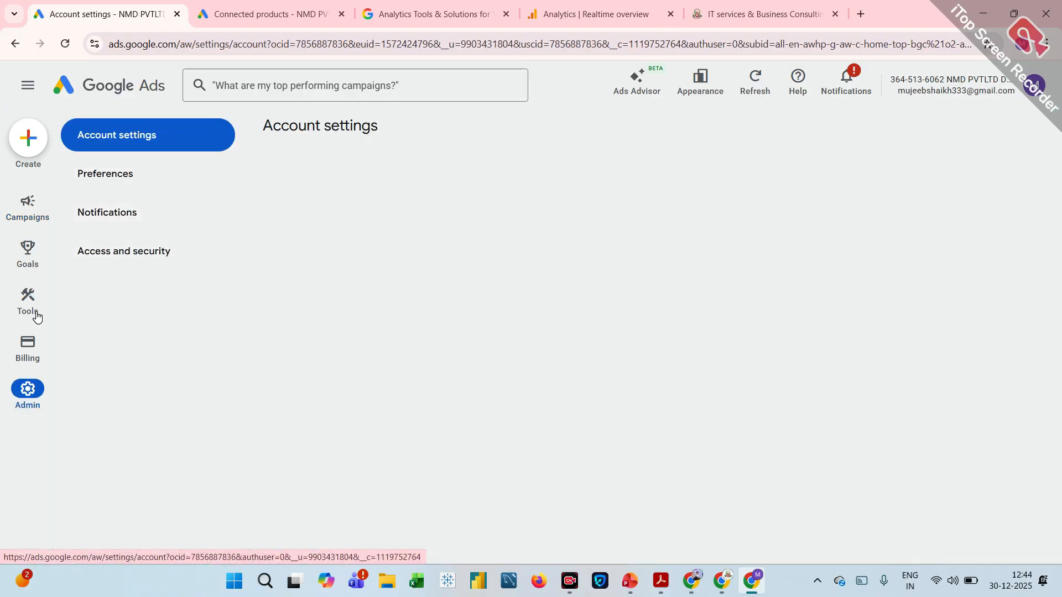
{"action": "left_click", "coordinate": [35, 307]}
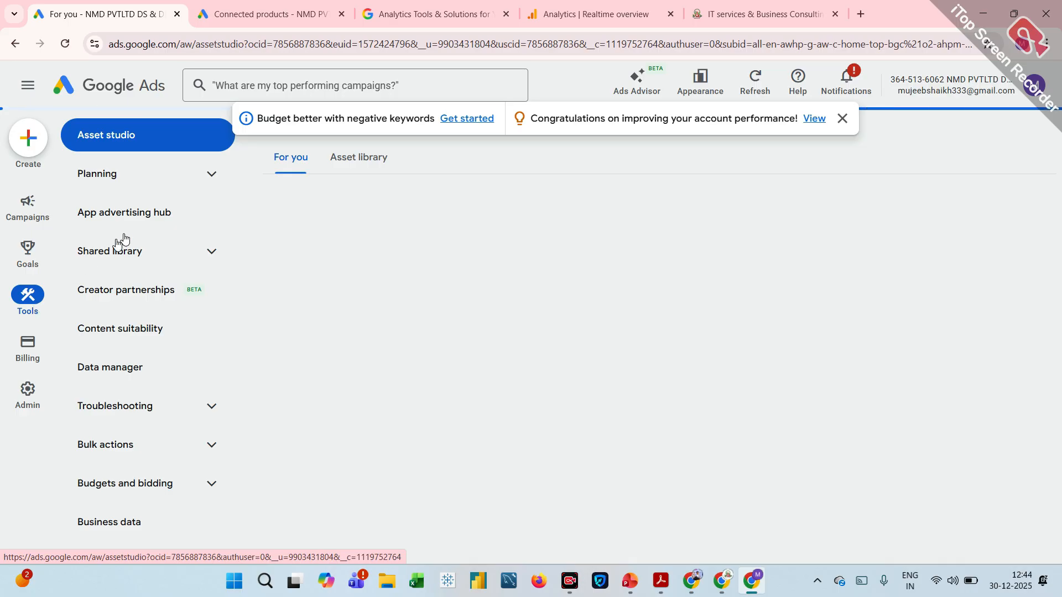
{"action": "left_click", "coordinate": [142, 374]}
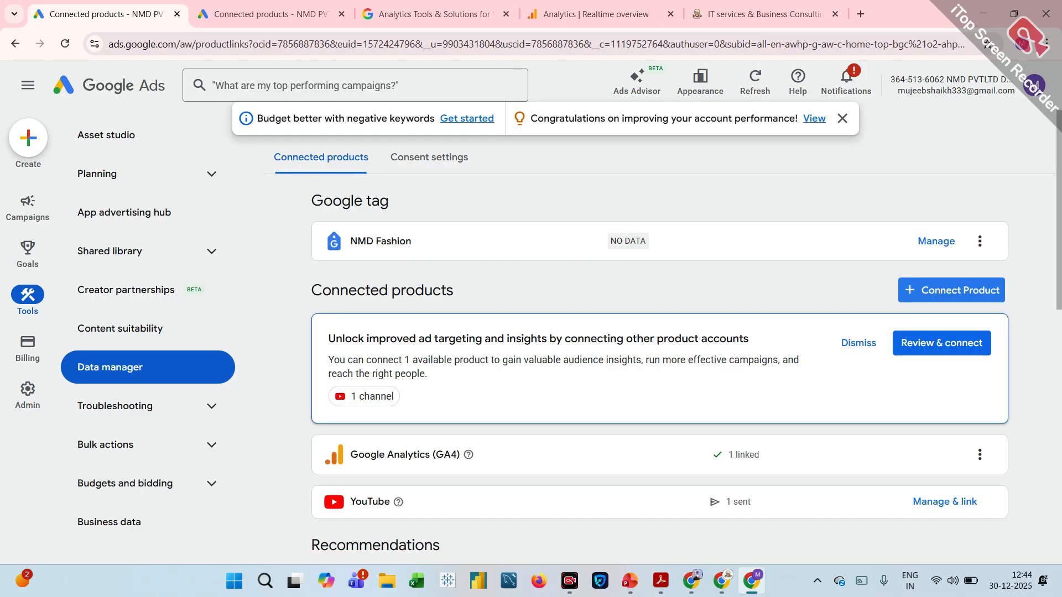
Start connecting MySQL from the featured products, choosing a direct connection and trying Conversions before selecting Audiences as the use case.
{"action": "scroll", "coordinate": [470, 167], "scroll_direction": "down", "scroll_amount": 1}
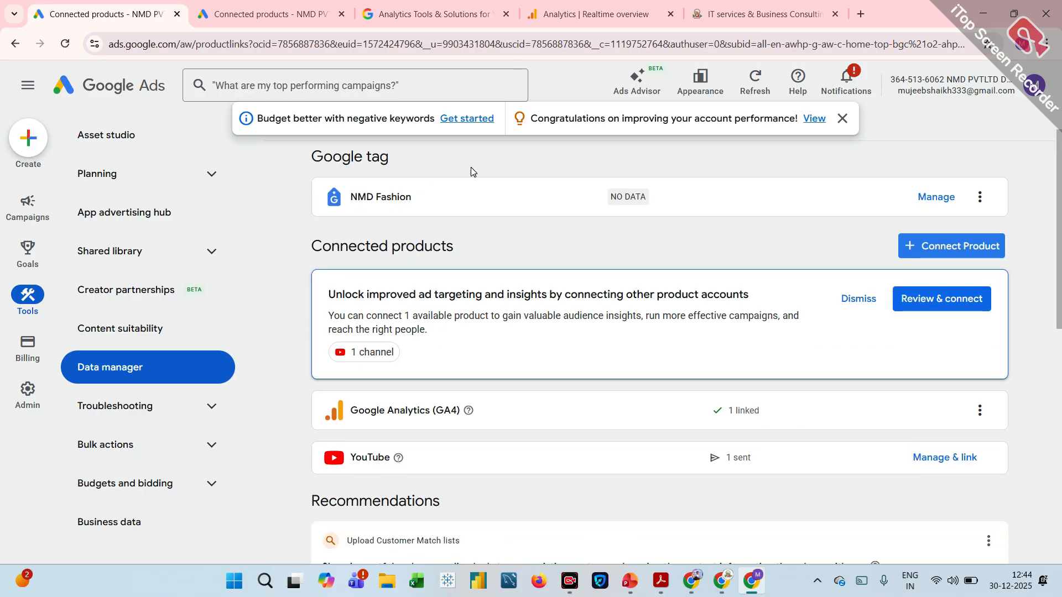
{"action": "scroll", "coordinate": [451, 223], "scroll_direction": "down", "scroll_amount": 2}
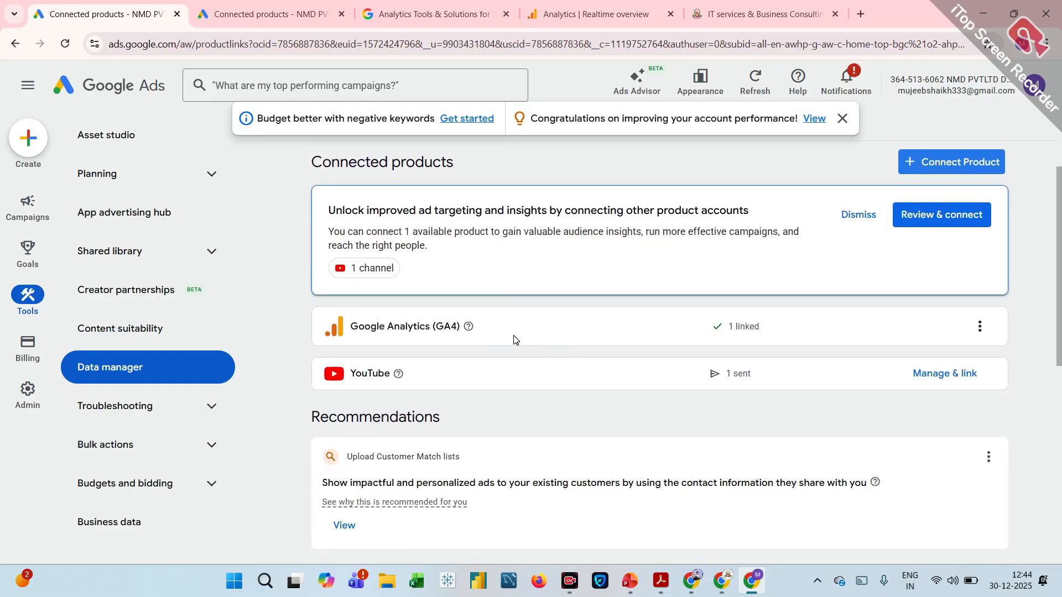
{"action": "scroll", "coordinate": [515, 340], "scroll_direction": "down", "scroll_amount": 8}
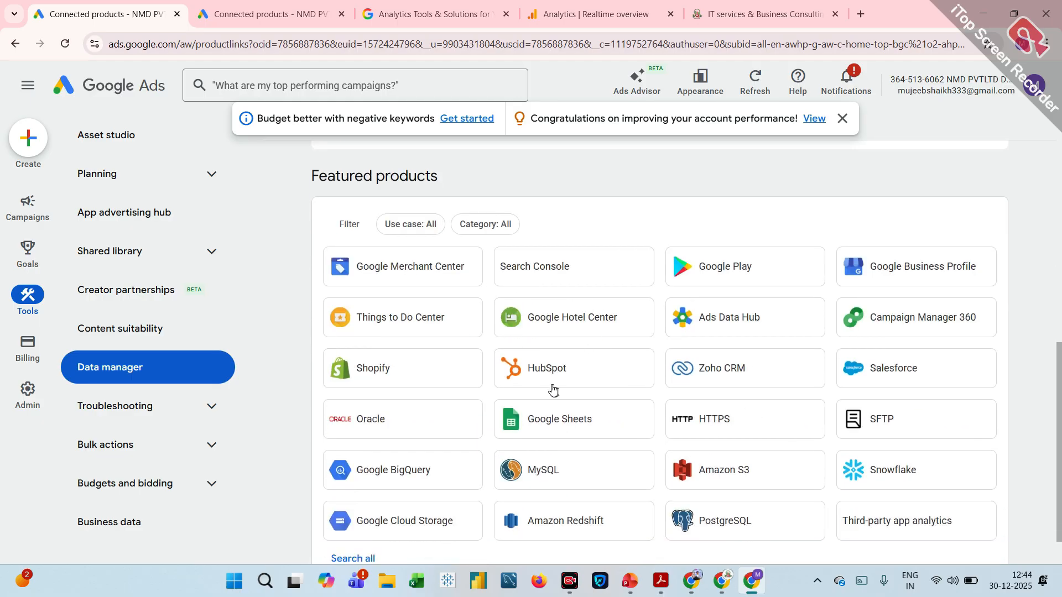
{"action": "scroll", "coordinate": [553, 390], "scroll_direction": "down", "scroll_amount": 1}
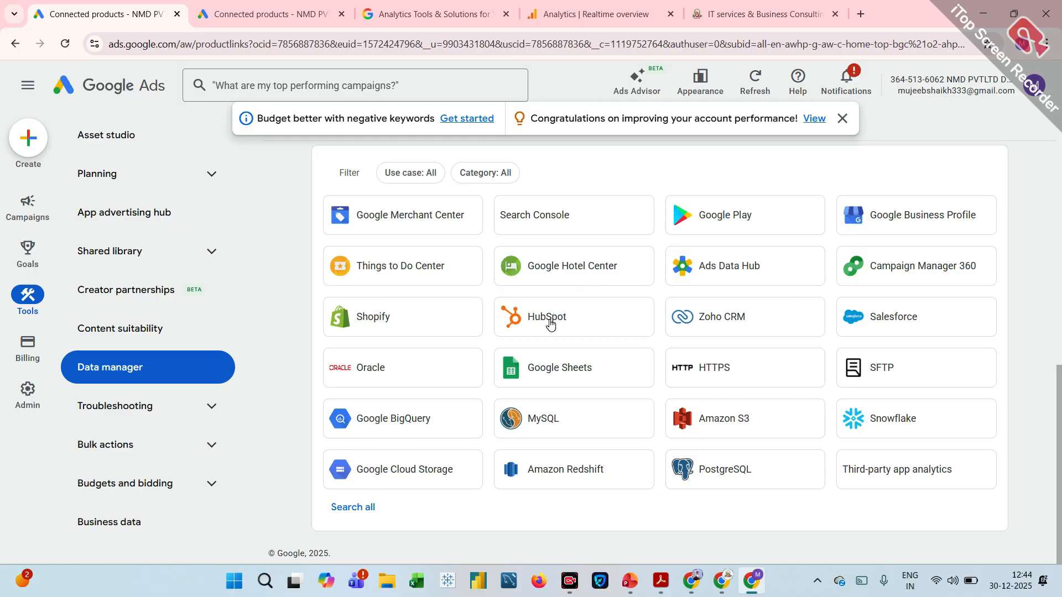
{"action": "left_click", "coordinate": [564, 423]}
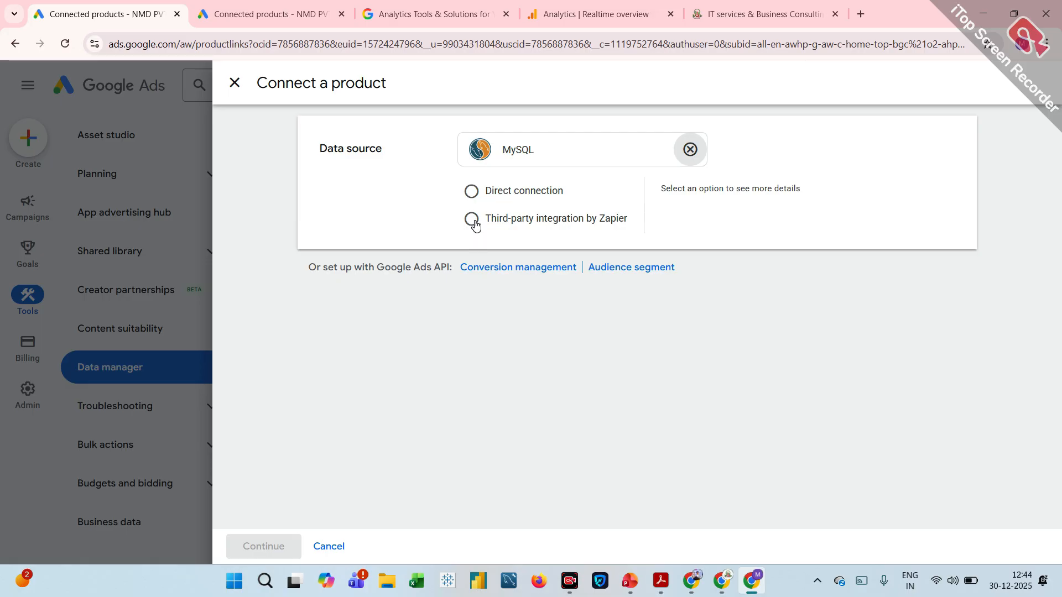
{"action": "left_click", "coordinate": [473, 192]}
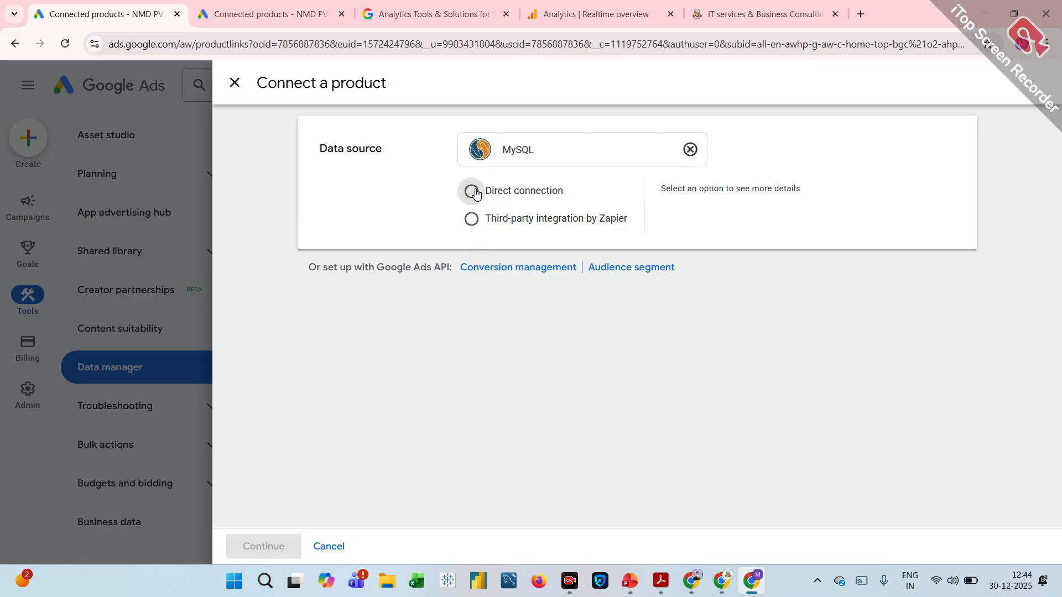
{"action": "left_click", "coordinate": [483, 332]}
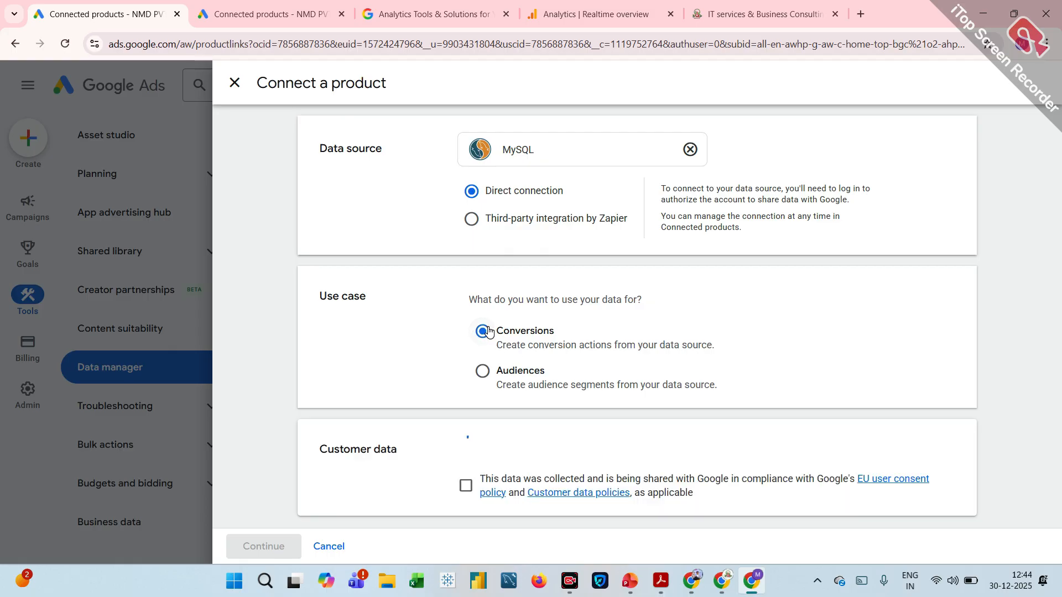
{"action": "left_click", "coordinate": [487, 378]}
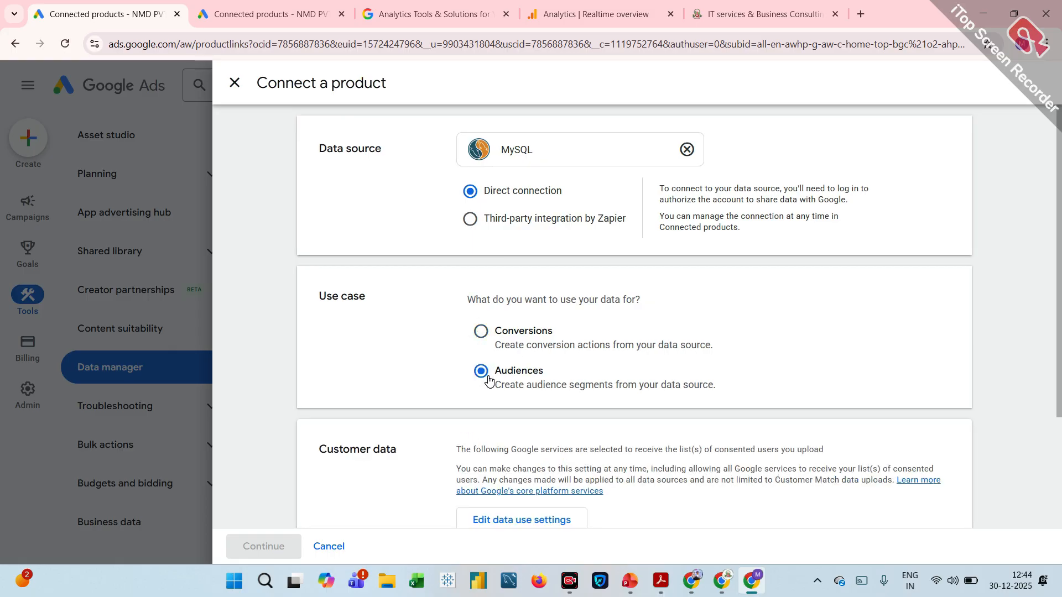
Confirm compliance with the Customer Match policies and view the data use settings without saving any change.
{"action": "scroll", "coordinate": [488, 381], "scroll_direction": "down", "scroll_amount": 3}
{"action": "left_click", "coordinate": [464, 373]}
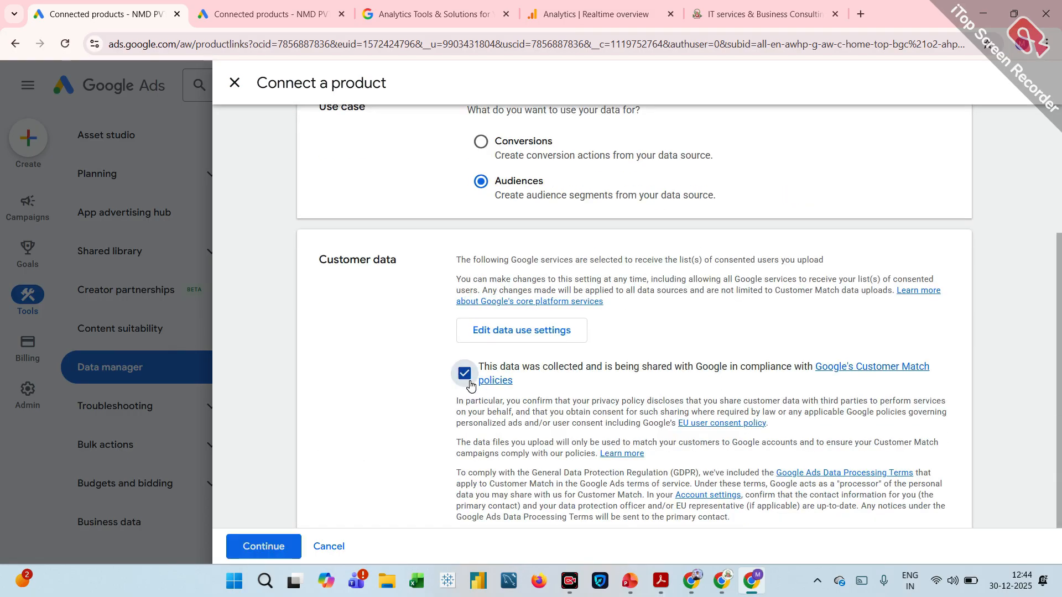
{"action": "left_click", "coordinate": [522, 340]}
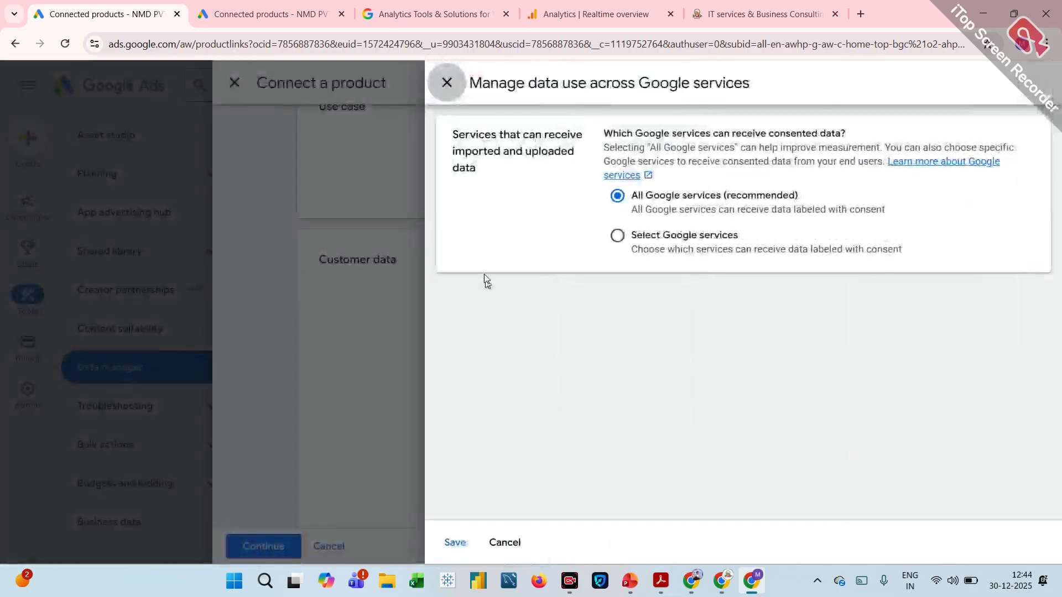
{"action": "left_click", "coordinate": [445, 85]}
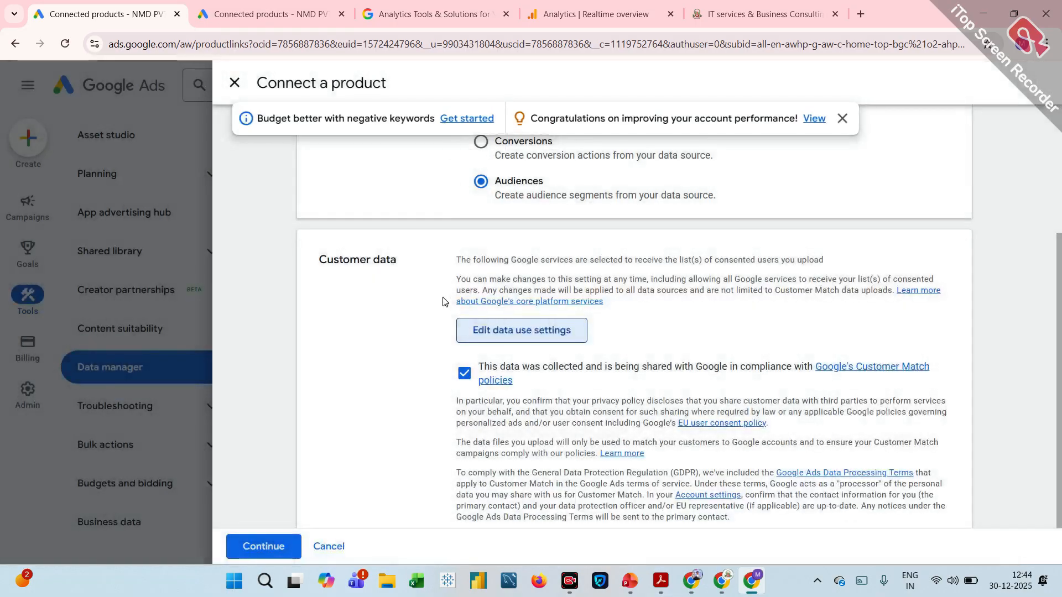
Continue to the MySQL connection setup, view its hostname, port, username and password fields, and abandon the product connection.
{"action": "scroll", "coordinate": [443, 301], "scroll_direction": "down", "scroll_amount": 1}
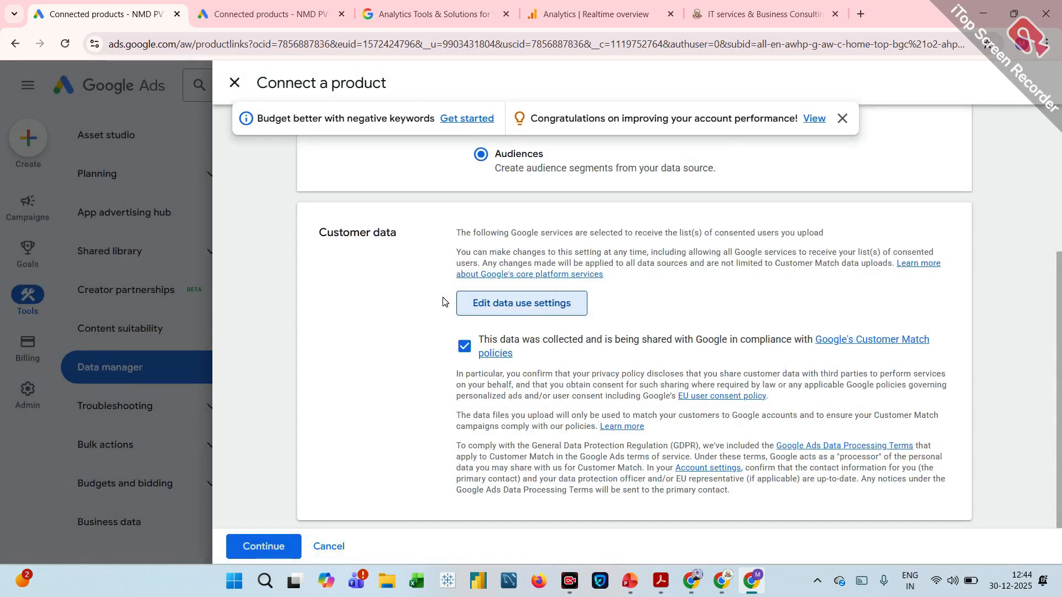
{"action": "left_click", "coordinate": [292, 554]}
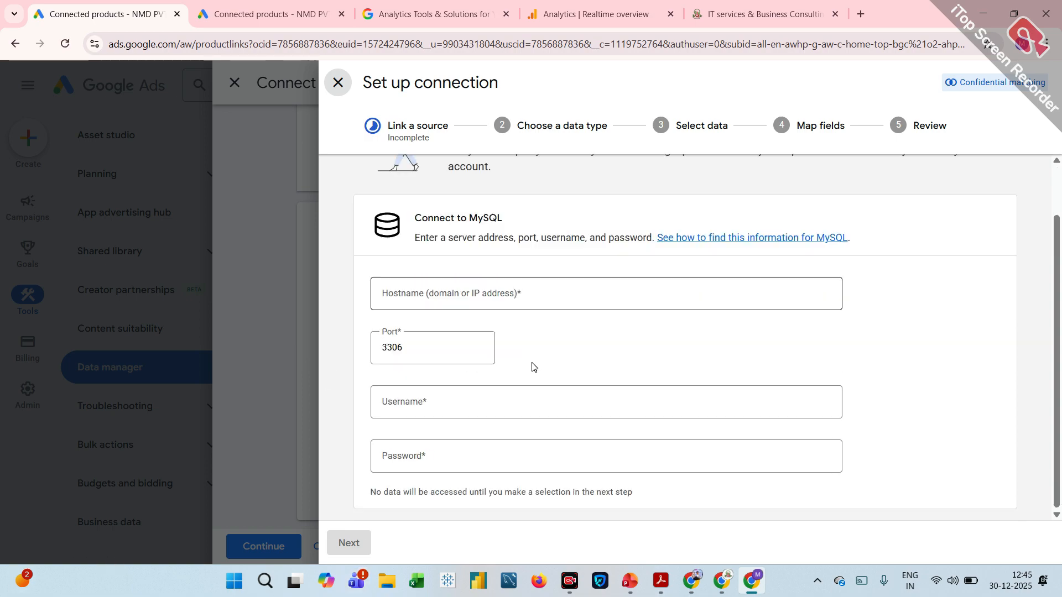
{"action": "scroll", "coordinate": [533, 367], "scroll_direction": "down", "scroll_amount": 1}
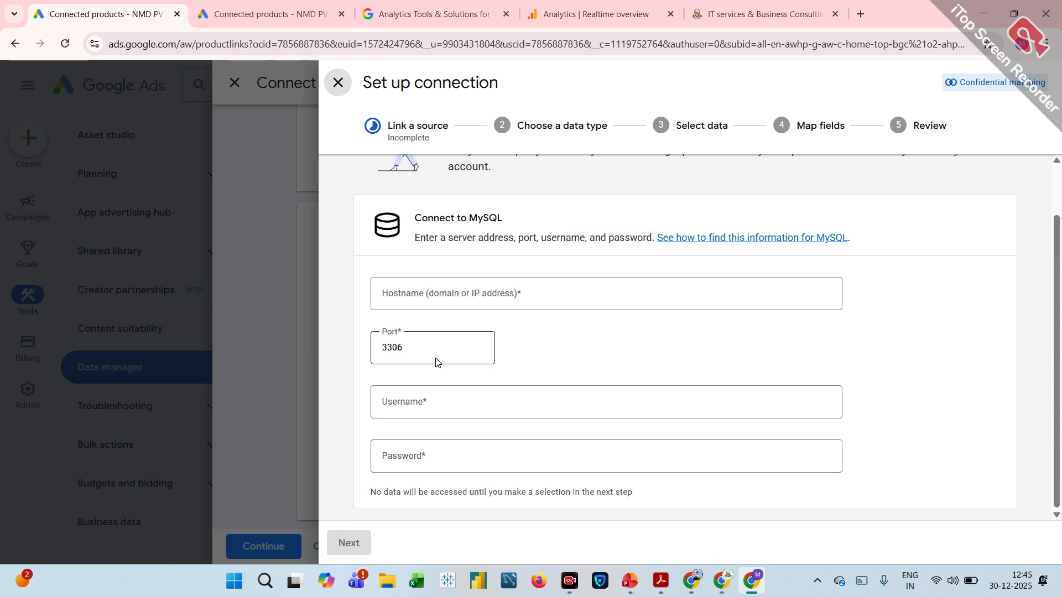
{"action": "left_click", "coordinate": [339, 83]}
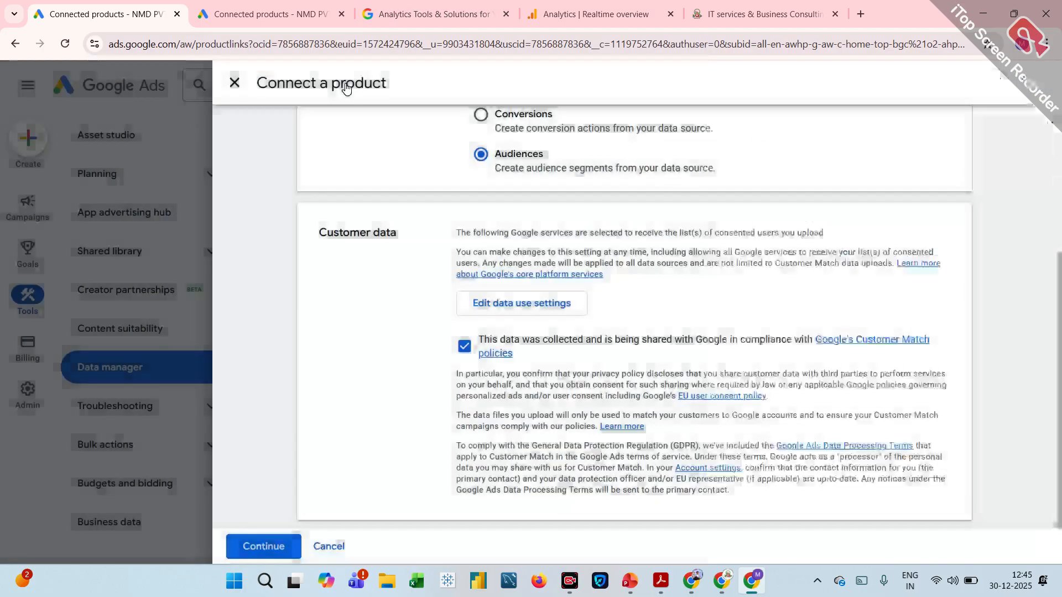
{"action": "left_click", "coordinate": [236, 83]}
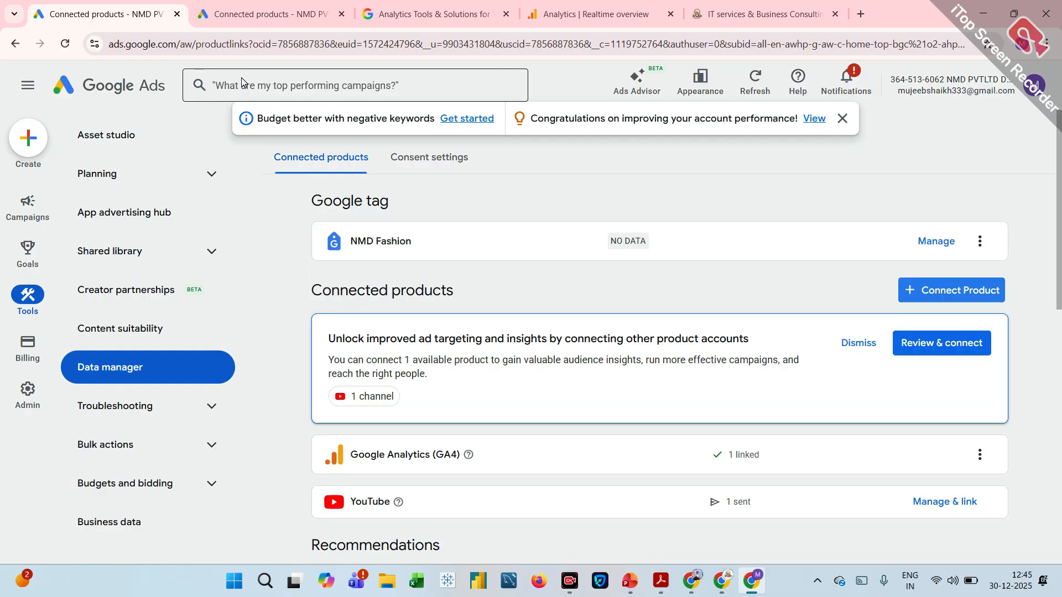
Return from the Data manager to the Google Ads account's campaign Overview page.
{"action": "left_click", "coordinate": [266, 3]}
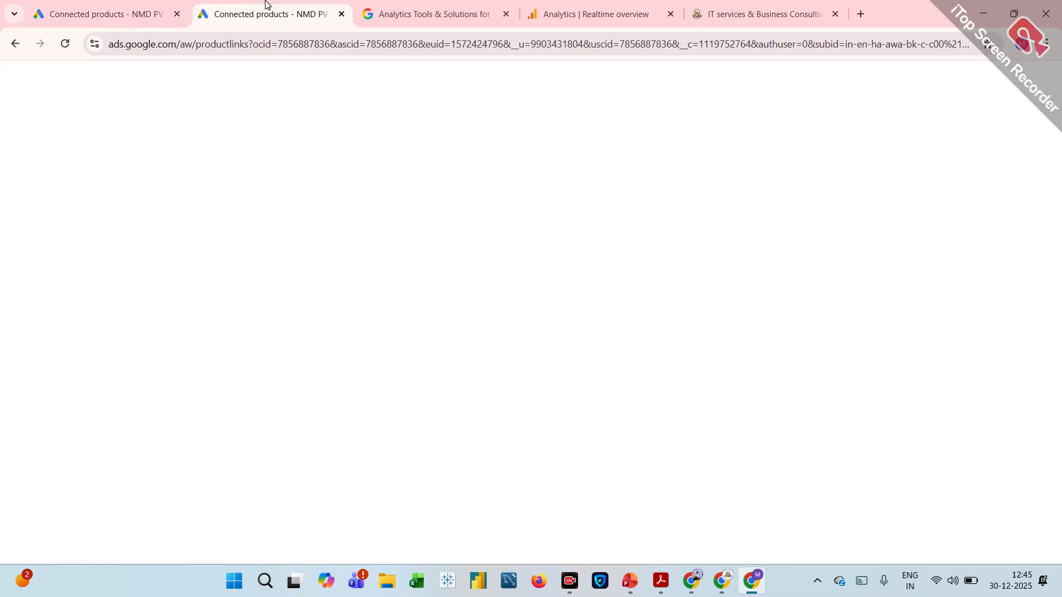
{"action": "left_click", "coordinate": [151, 18]}
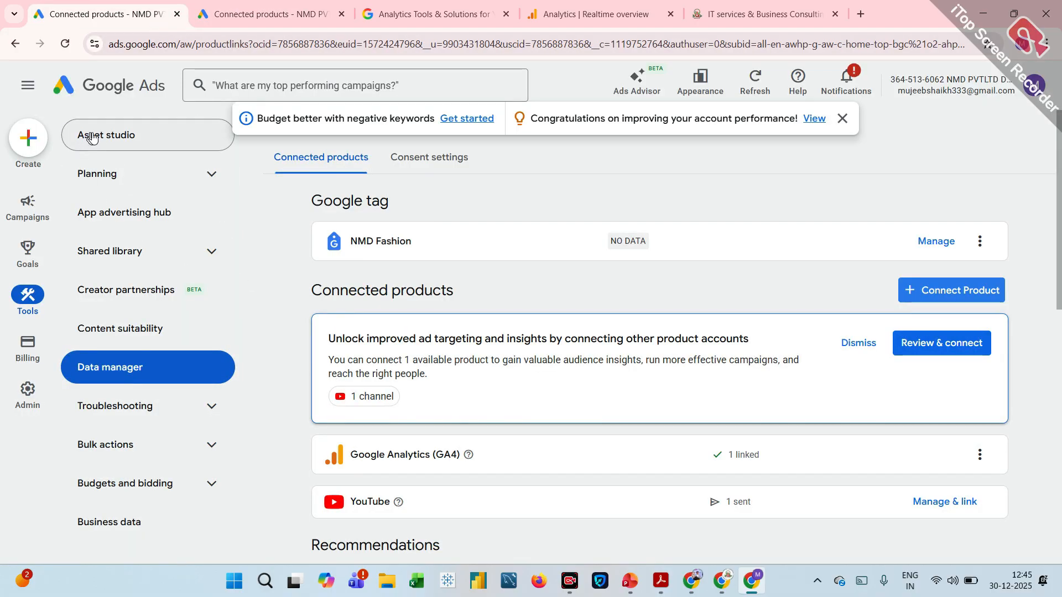
{"action": "left_click", "coordinate": [80, 89]}
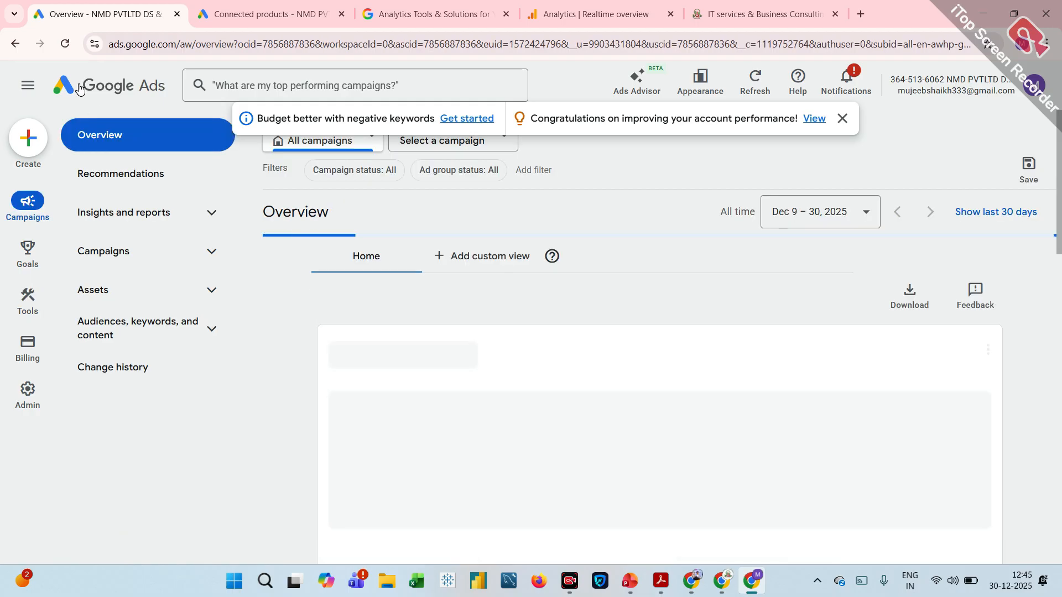